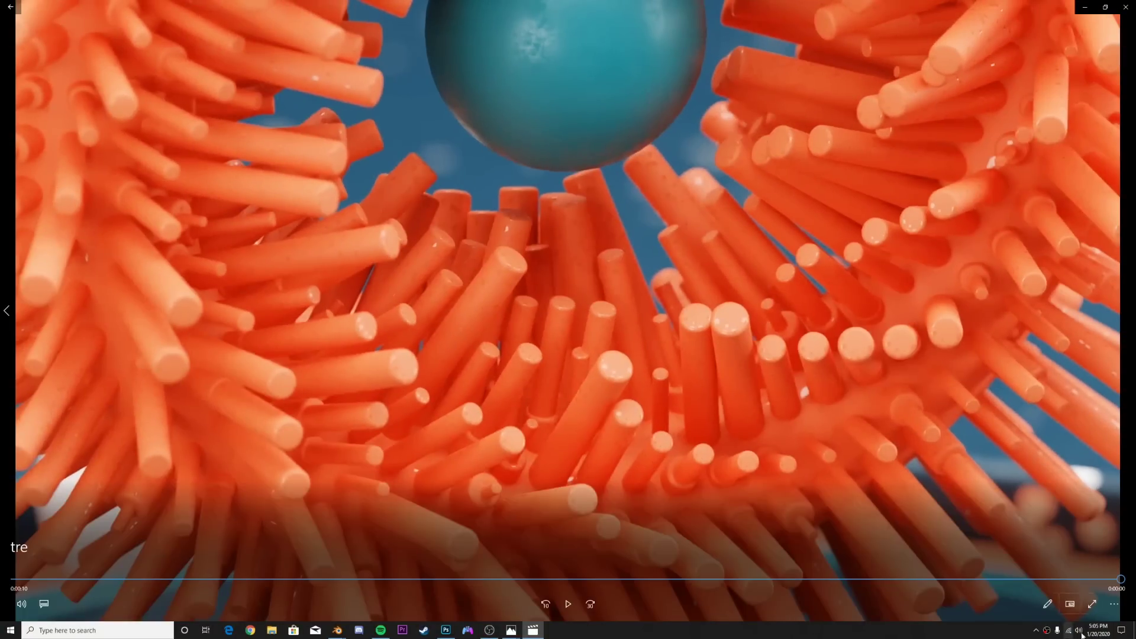
- Turn on repeat for the reference animation video and play it to examine the finished spiky ring scene
click(1118, 606)
click(1100, 613)
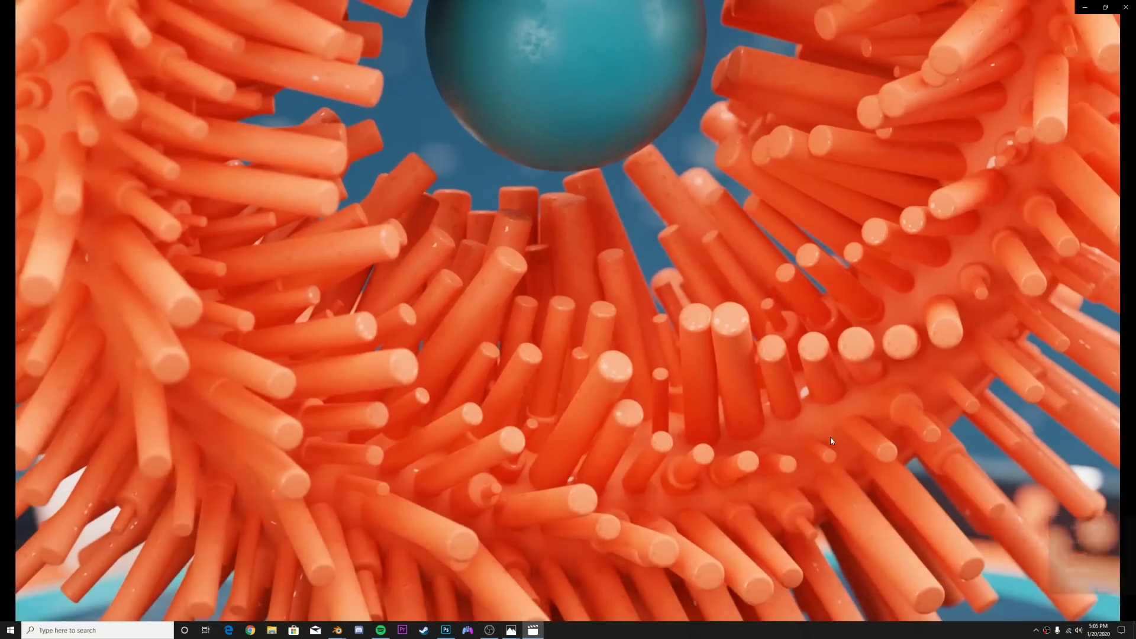
click(1116, 608)
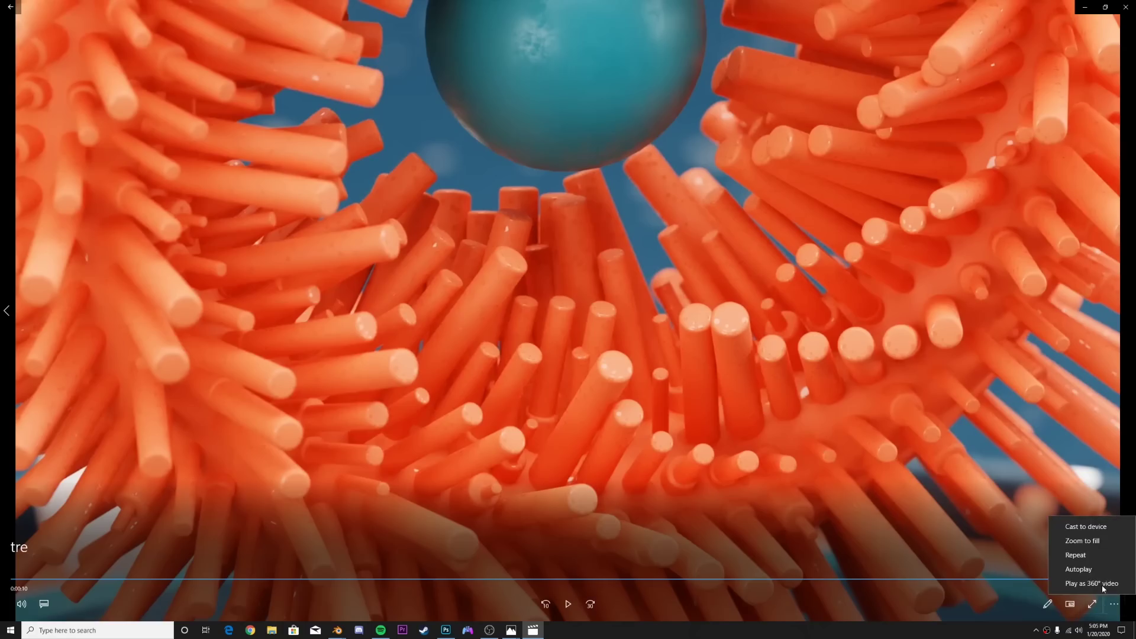
click(1089, 555)
click(568, 604)
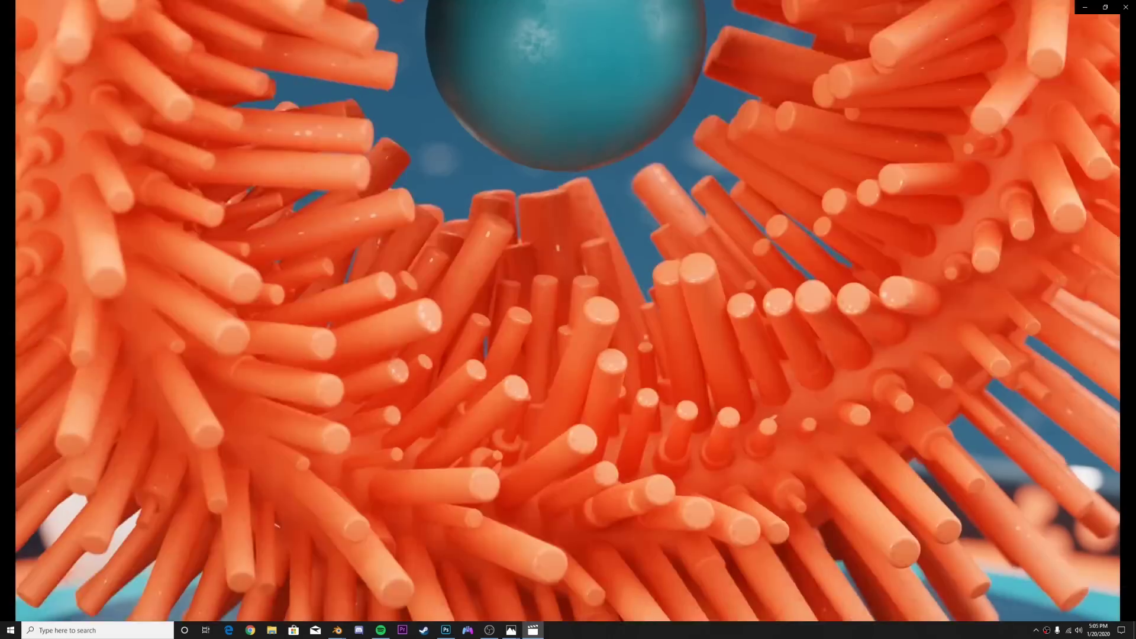
mouse_move(560, 344)
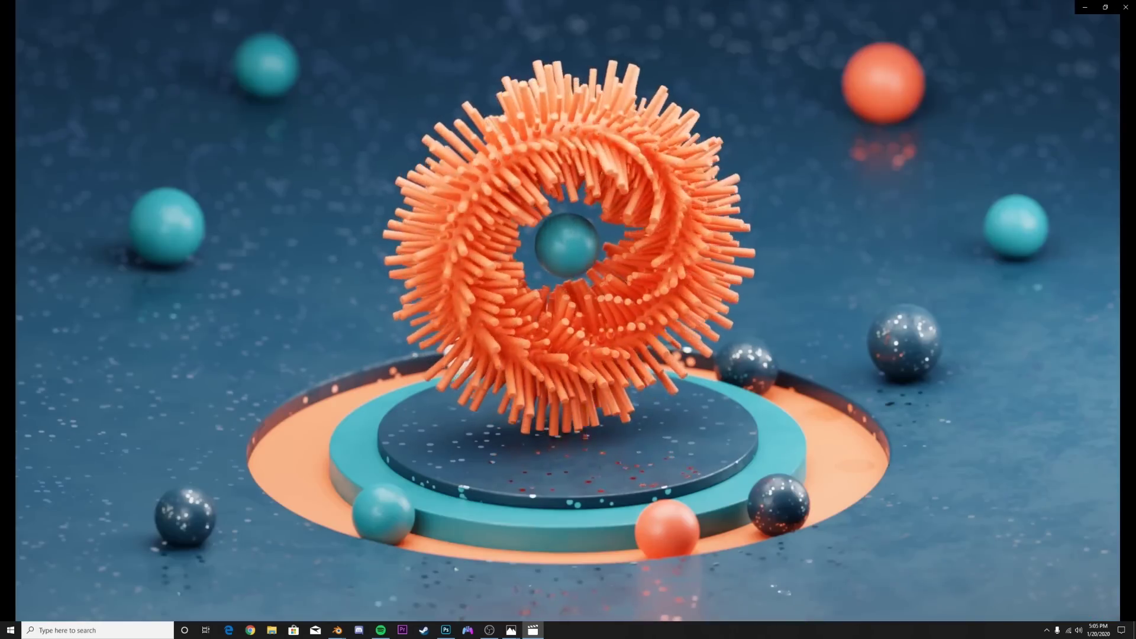
mouse_move(724, 213)
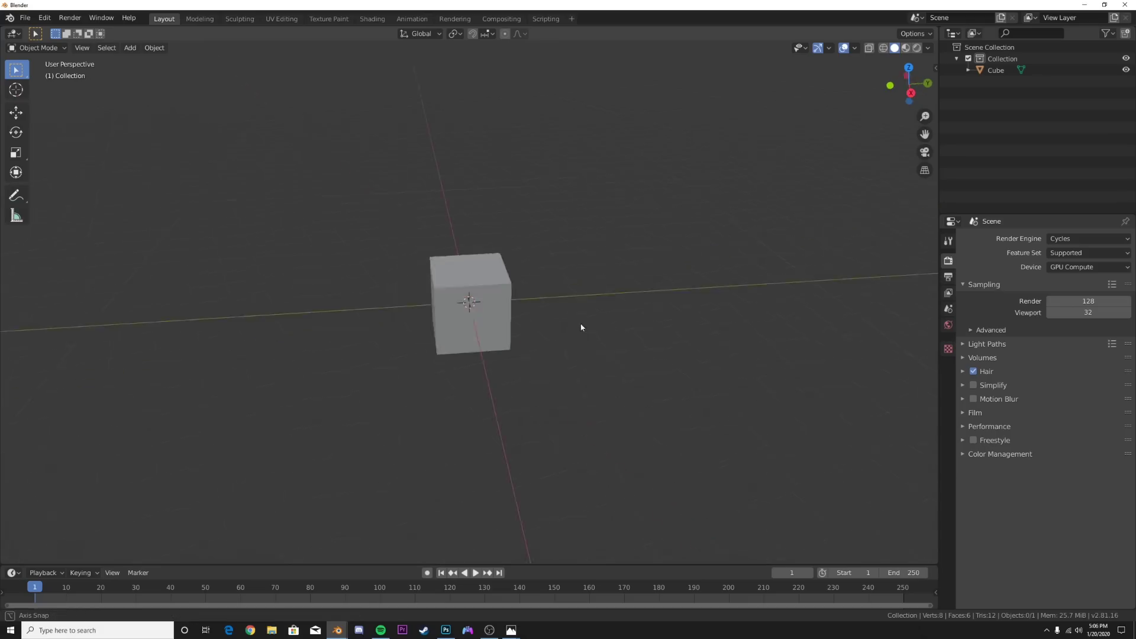
- Move all of the cube's geometry up along Z in Edit Mode so its base sits at the object origin
middle_drag(581, 325, 507, 332)
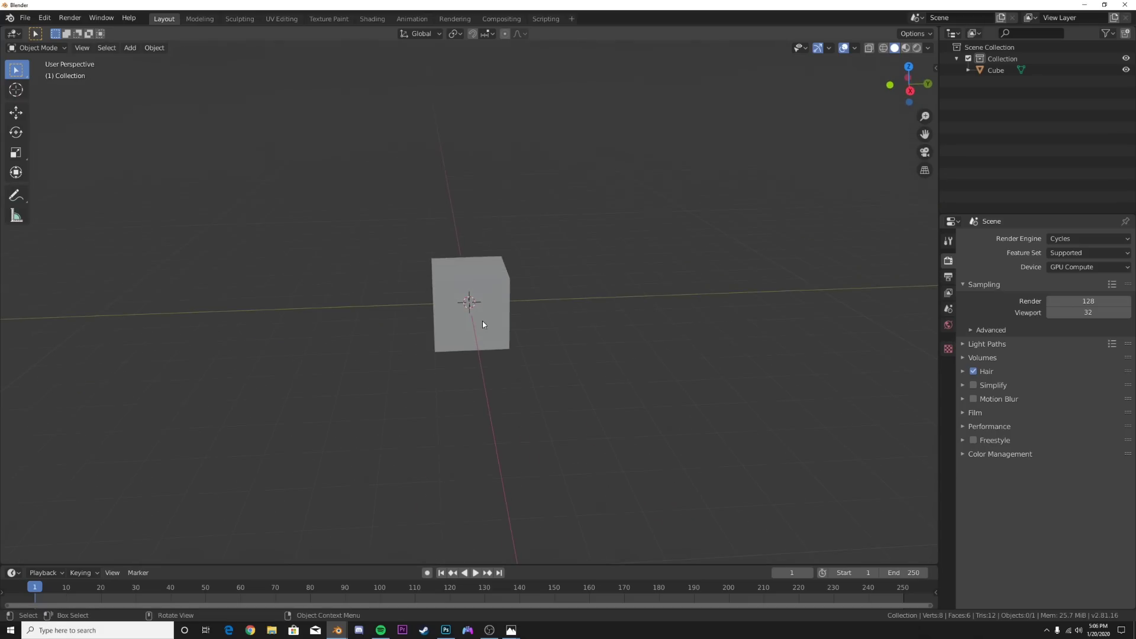
click(481, 319)
key(Tab)
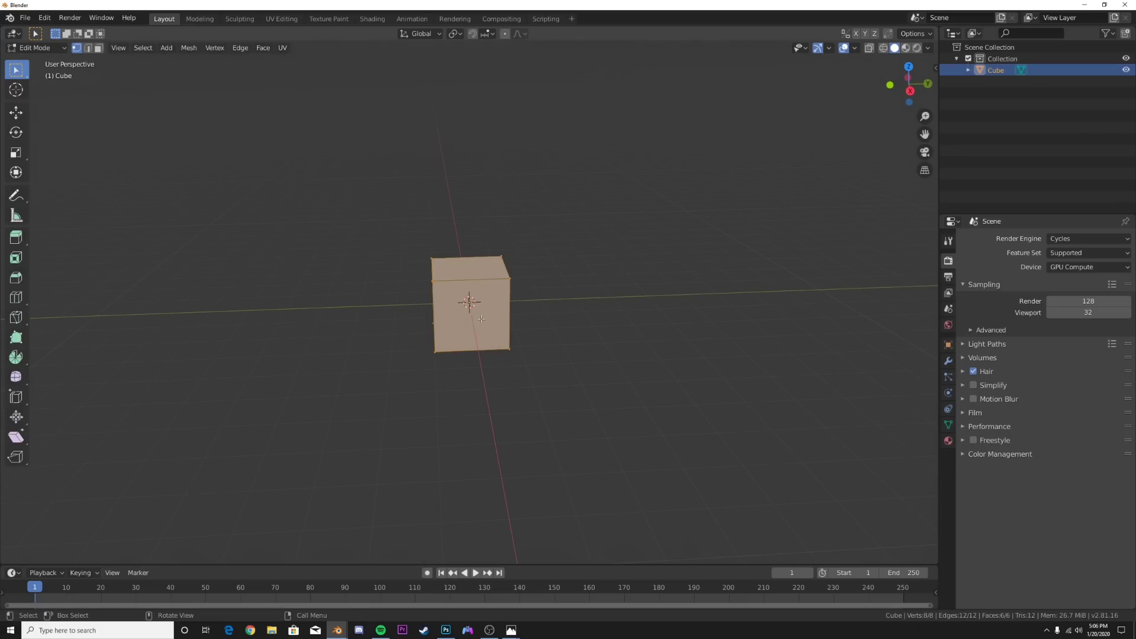
alt+middle_drag(499, 325, 543, 285)
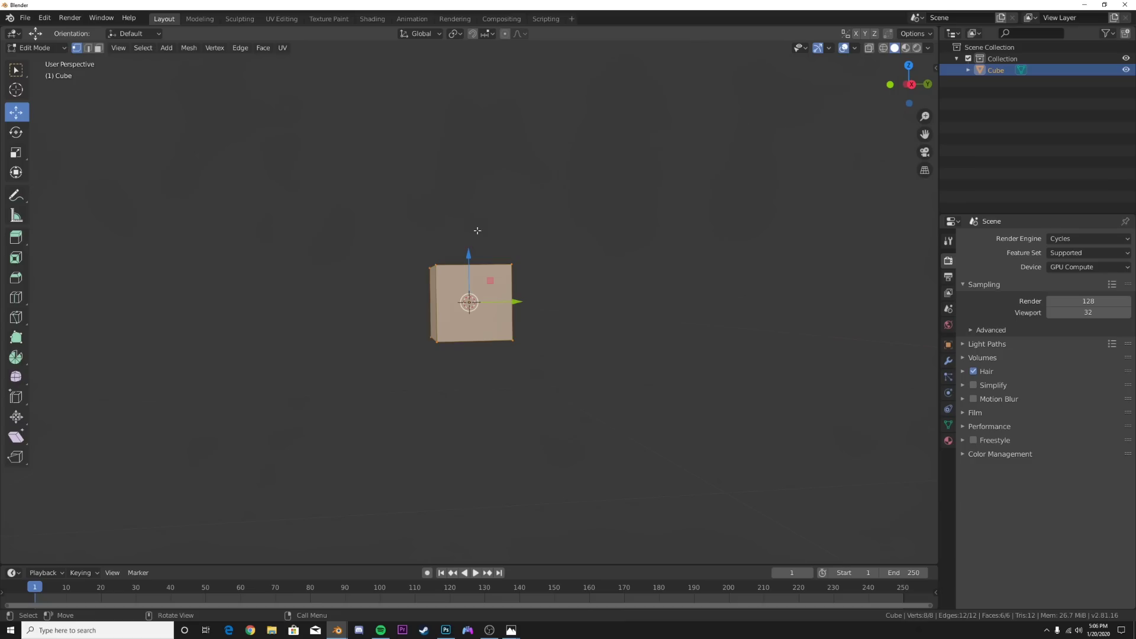
drag(468, 248, 467, 219)
scroll(527, 276, up, 10)
middle_drag(526, 275, 545, 322)
key(Tab)
- Add a Bezier circle at the origin and scale it up into a wide ring around the cube
scroll(538, 310, down, 8)
key(shift+a)
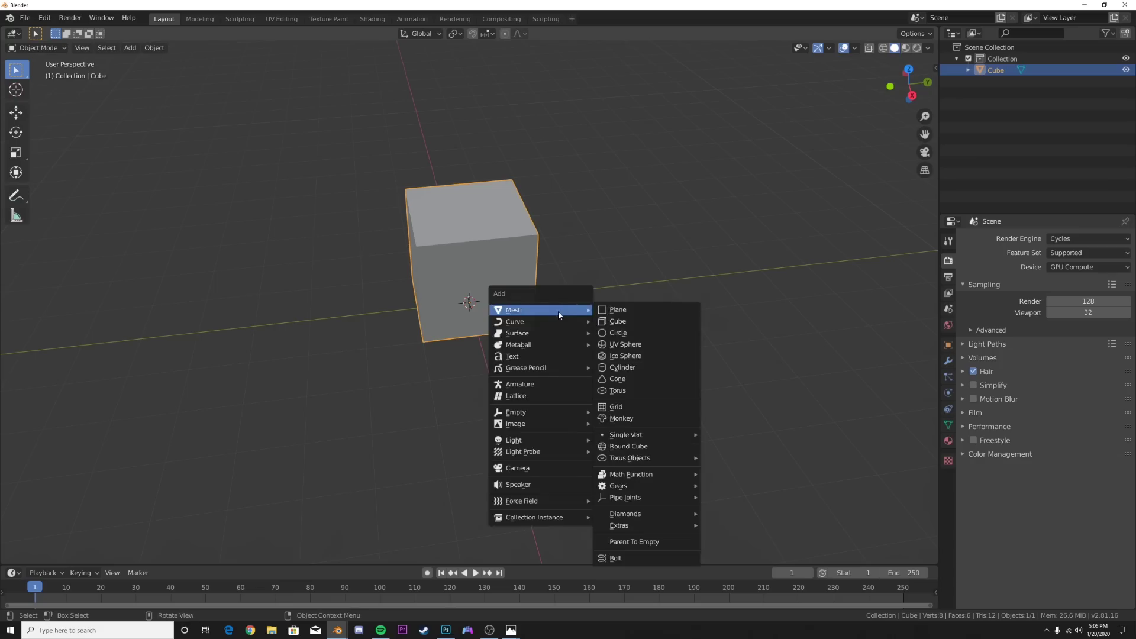
mouse_move(550, 321)
click(616, 332)
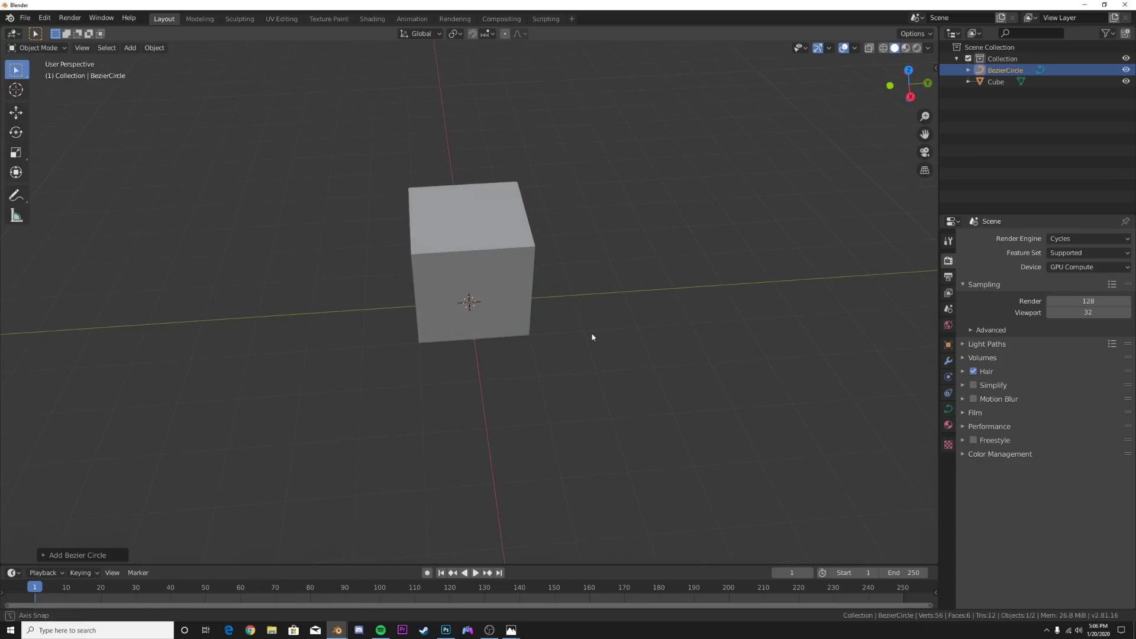
key(s)
click(482, 428)
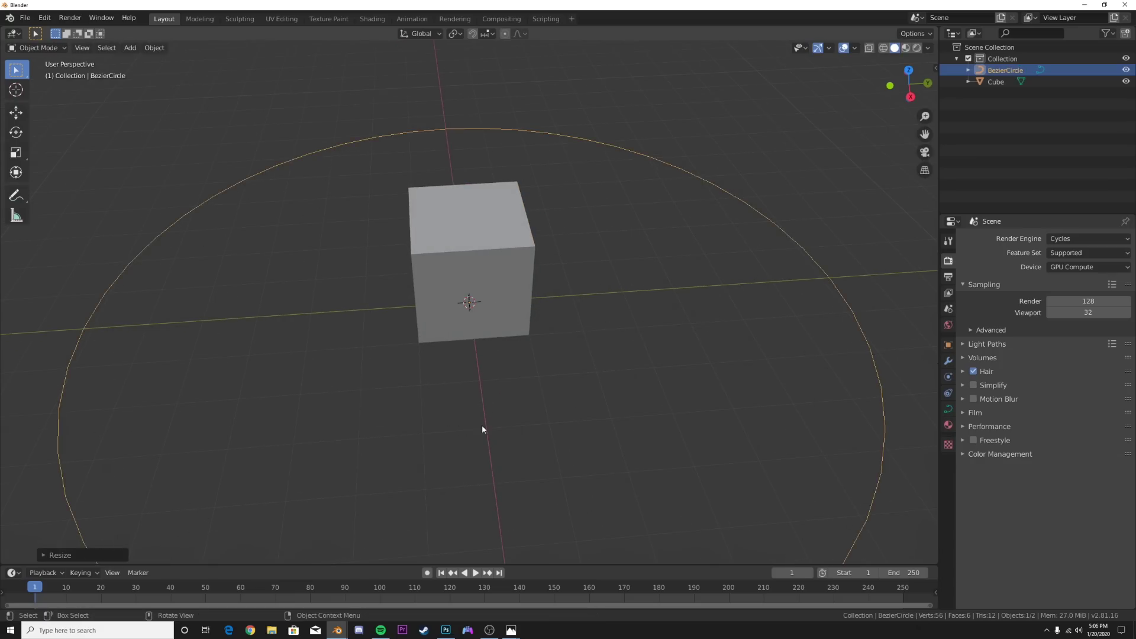
scroll(552, 393, down, 3)
- Stretch the cube into a tall column by setting its Z scale to 5.780
click(459, 293)
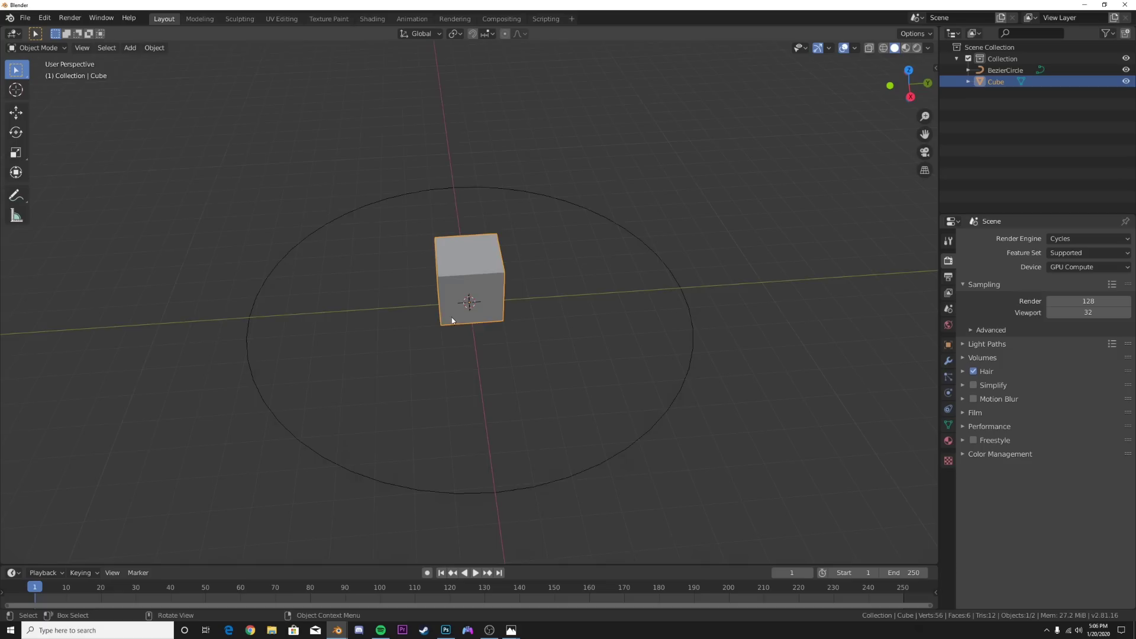
click(948, 345)
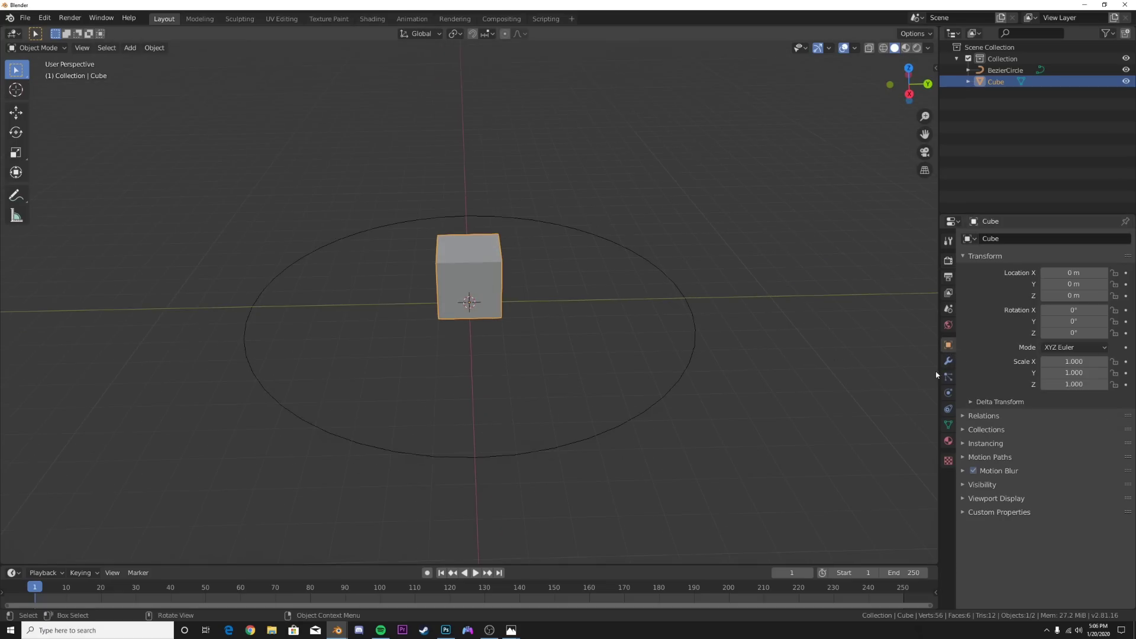
drag(1069, 386, 1127, 386)
scroll(577, 307, down, 3)
- Delete the top and bottom faces of the column in Edit Mode to leave an open tube
middle_drag(576, 306, 583, 388)
scroll(560, 286, up, 4)
scroll(584, 389, up, 1)
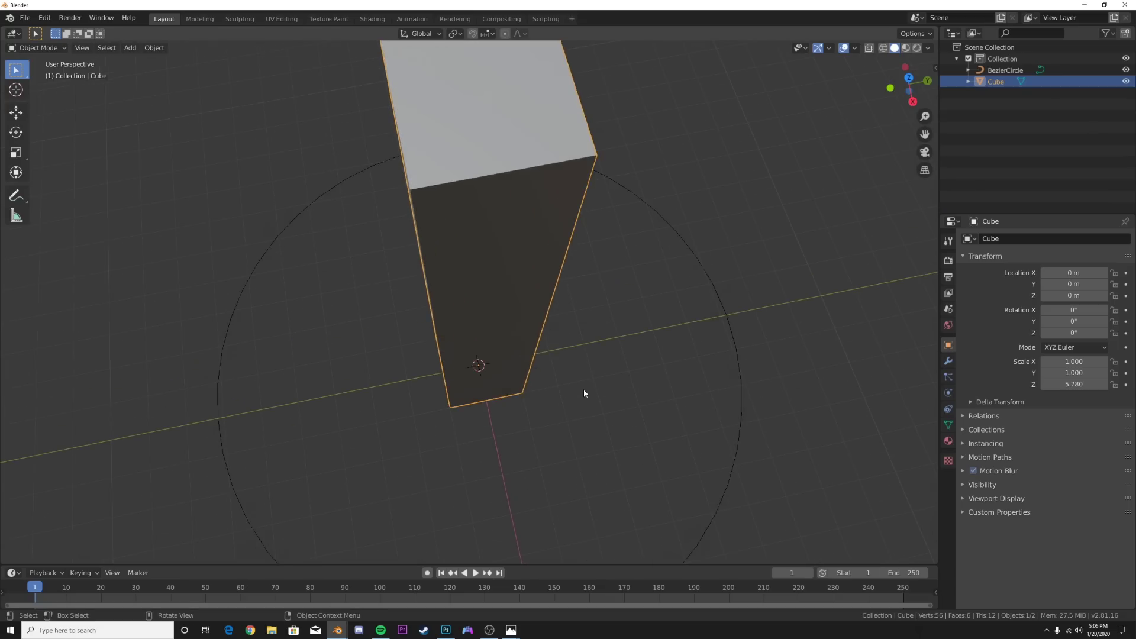
key(Tab)
click(98, 48)
click(497, 118)
middle_drag(561, 447, 529, 335)
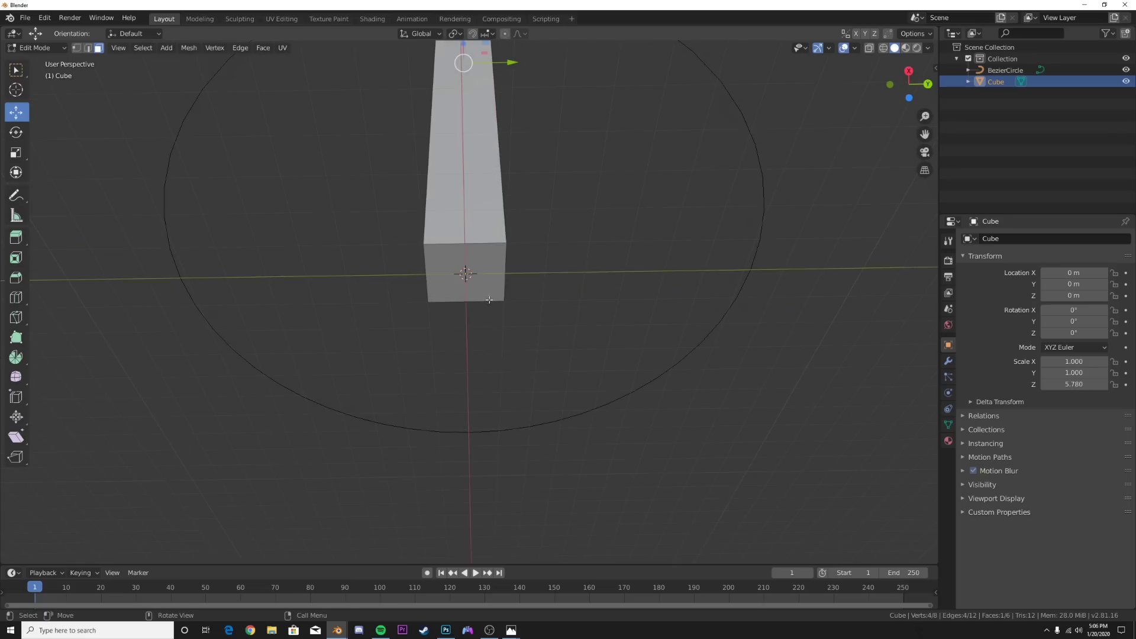
shift+click(490, 294)
key(x)
click(491, 295)
key(Tab)
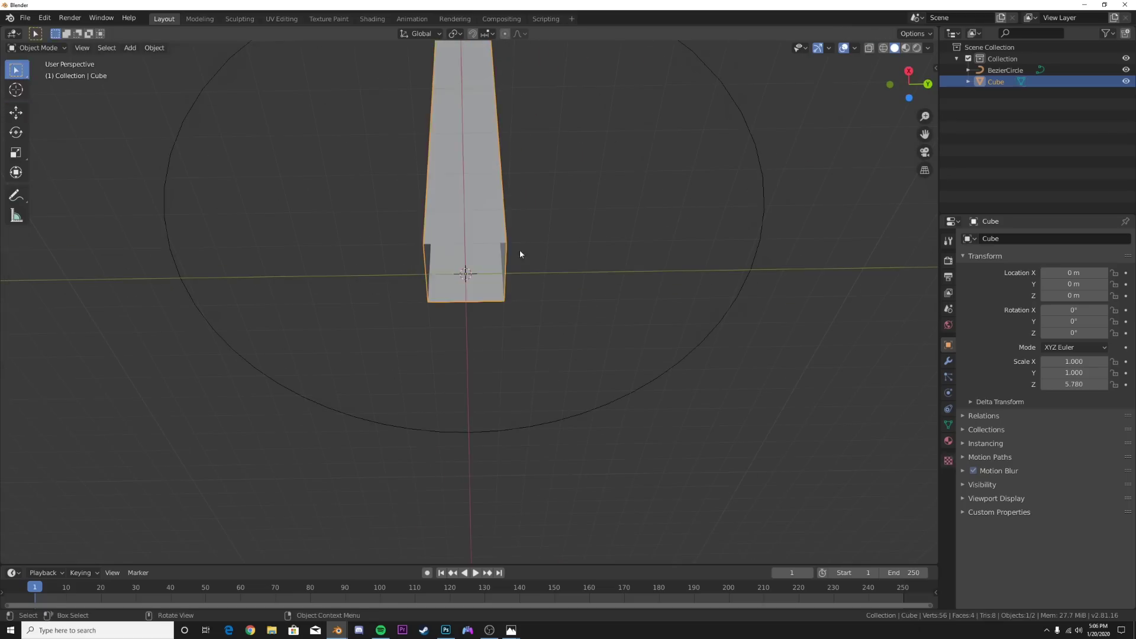
- Add 21 evenly spaced horizontal loop cuts along the height of the column
middle_drag(520, 250, 517, 331)
scroll(517, 321, down, 3)
key(Tab)
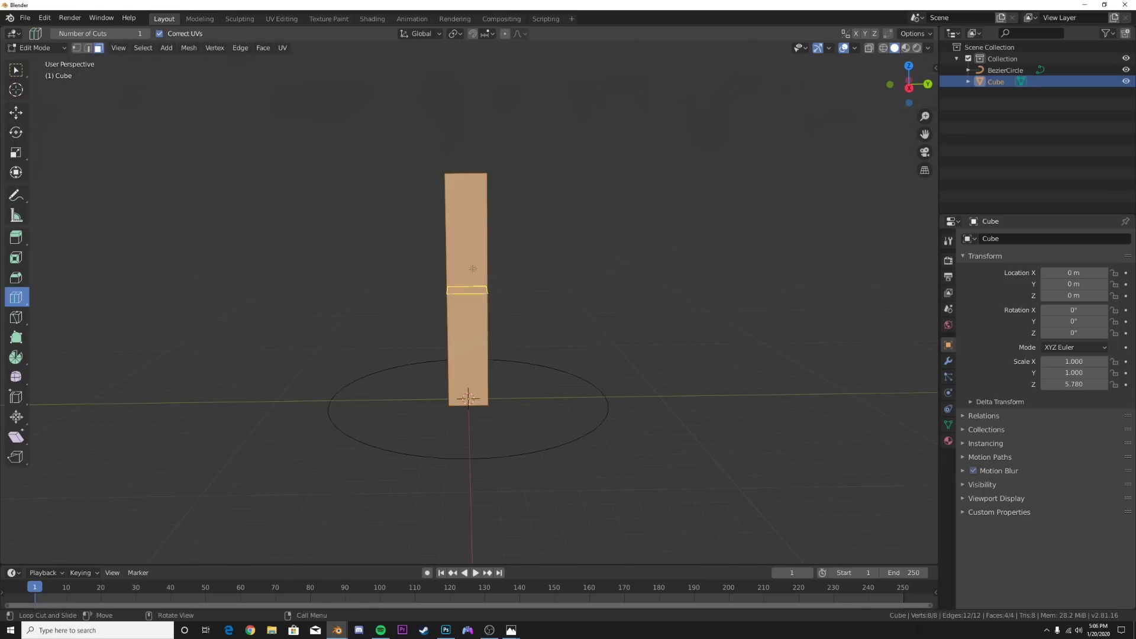
click(489, 300)
click(73, 554)
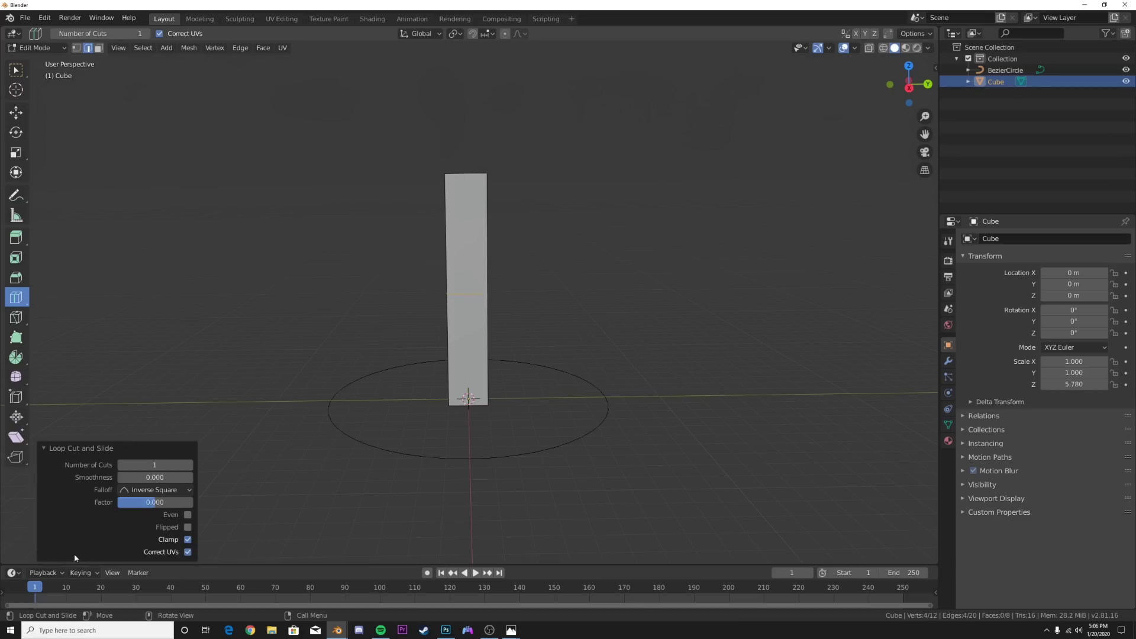
drag(155, 465, 189, 465)
scroll(533, 354, up, 2)
mouse_move(533, 354)
middle_down()
mouse_move(556, 329)
mouse_move(661, 373)
mouse_move(540, 379)
mouse_move(537, 370)
middle_up()
key(Tab)
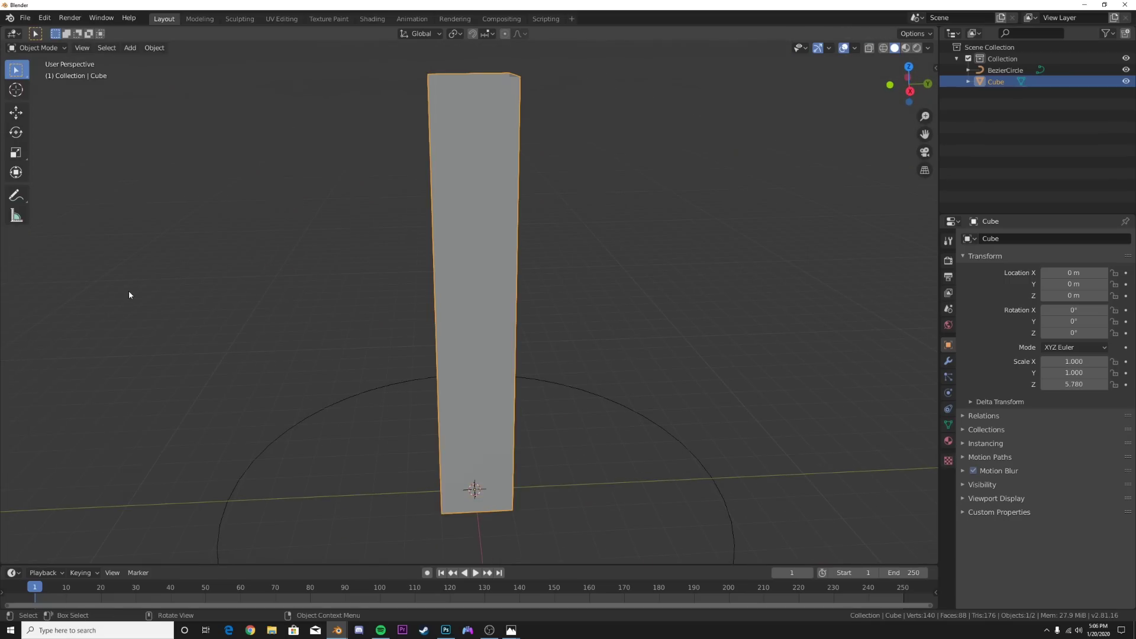
- Subdivide the whole column mesh once with a smoothness of 1.000 to round it into an octagonal tube
key(Tab)
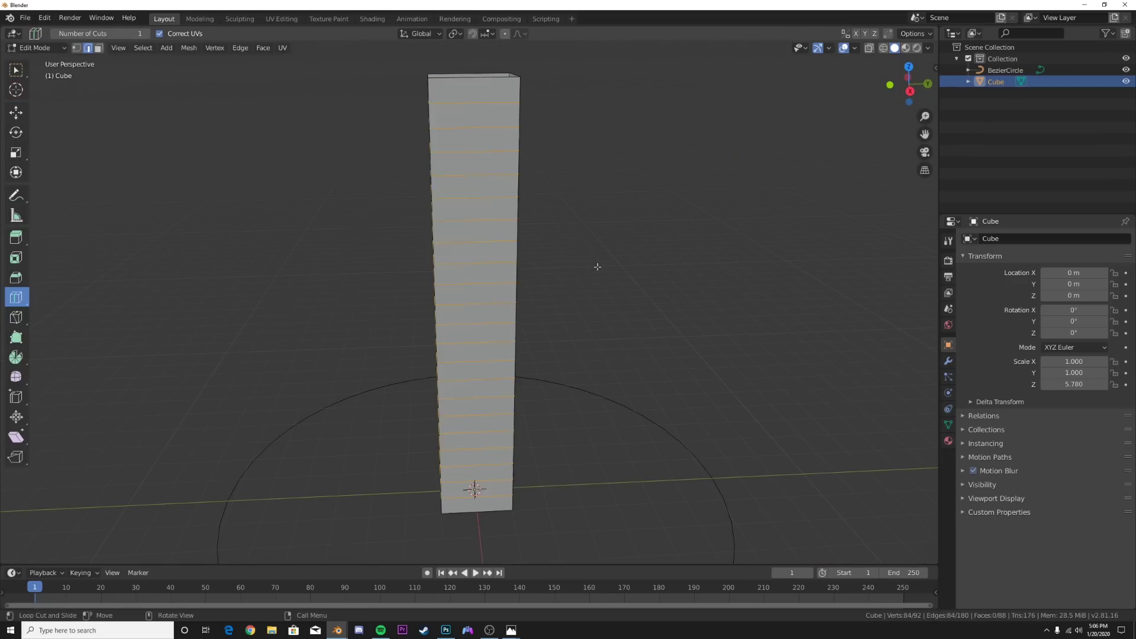
right_click(619, 309)
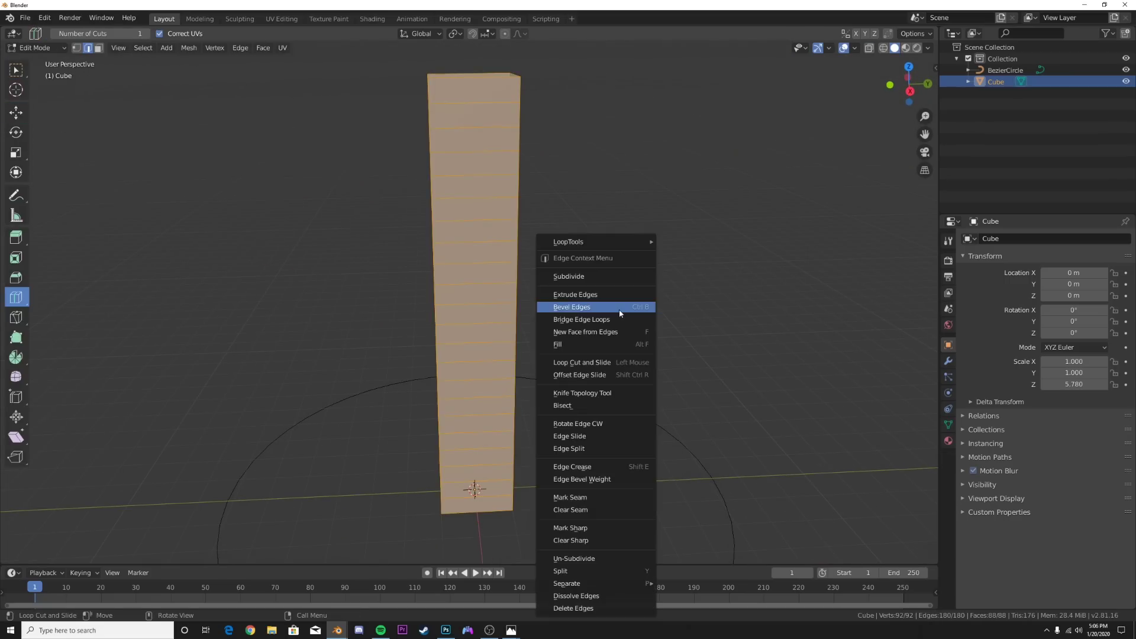
click(589, 278)
drag(154, 489, 189, 490)
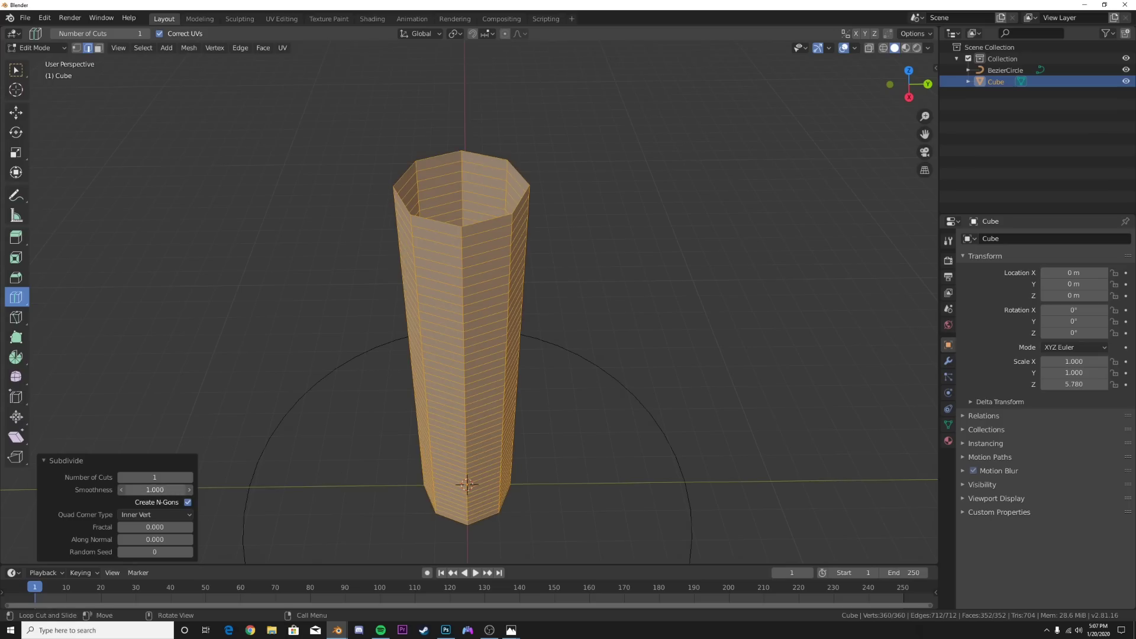
key(Tab)
middle_drag(588, 363, 898, 451)
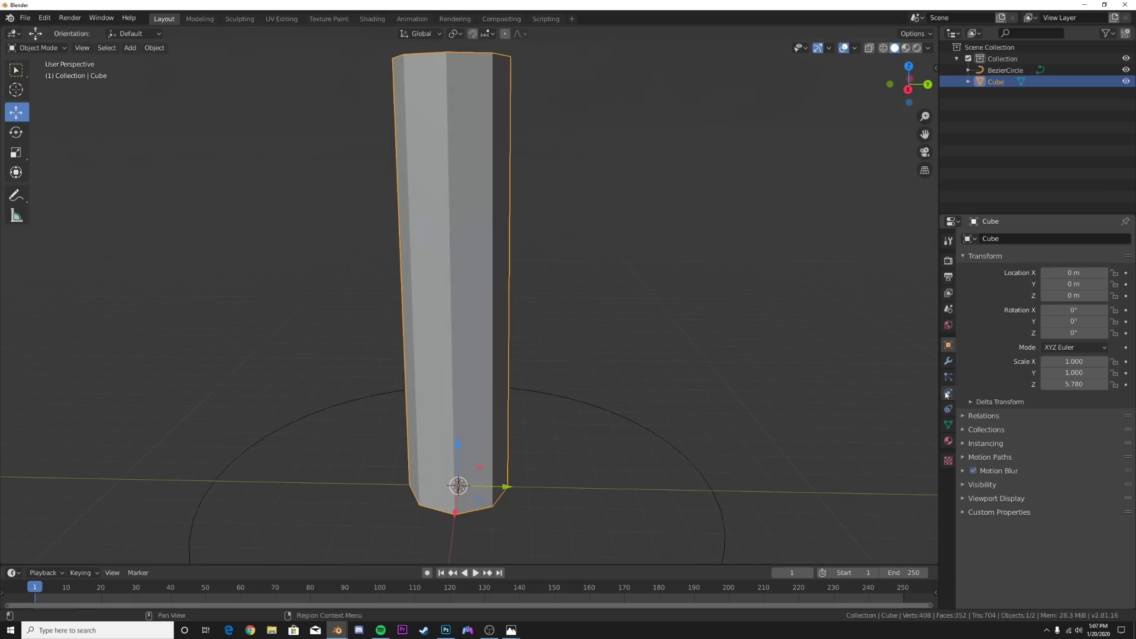
- Add a Simple Deform modifier to the tube, twisting it around the Z axis by 360°
click(948, 362)
click(1006, 239)
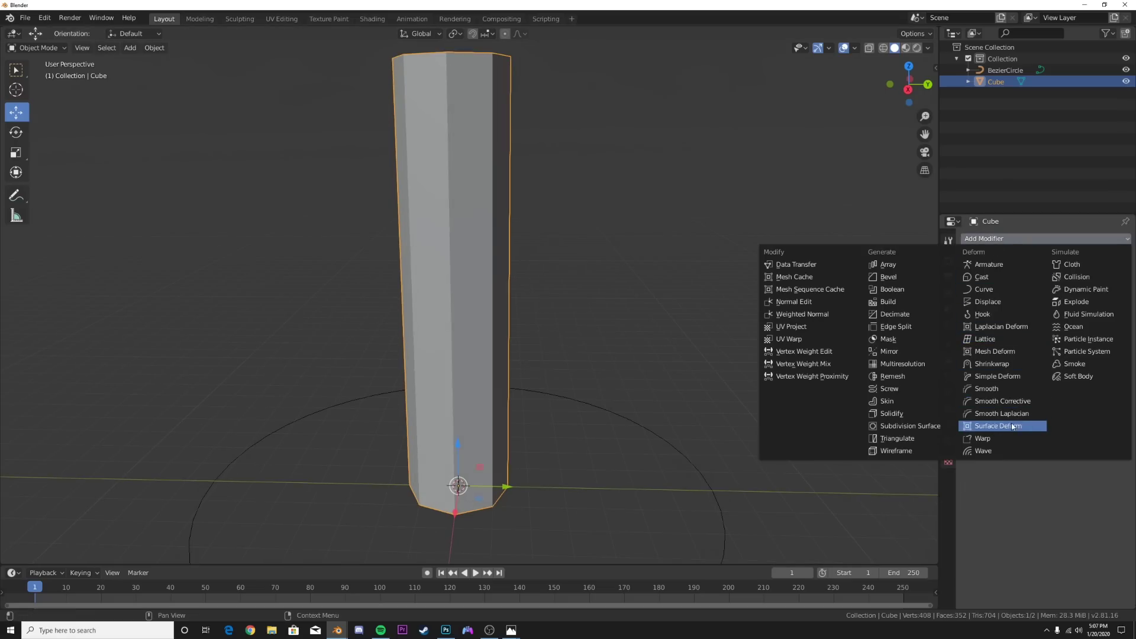
click(1013, 381)
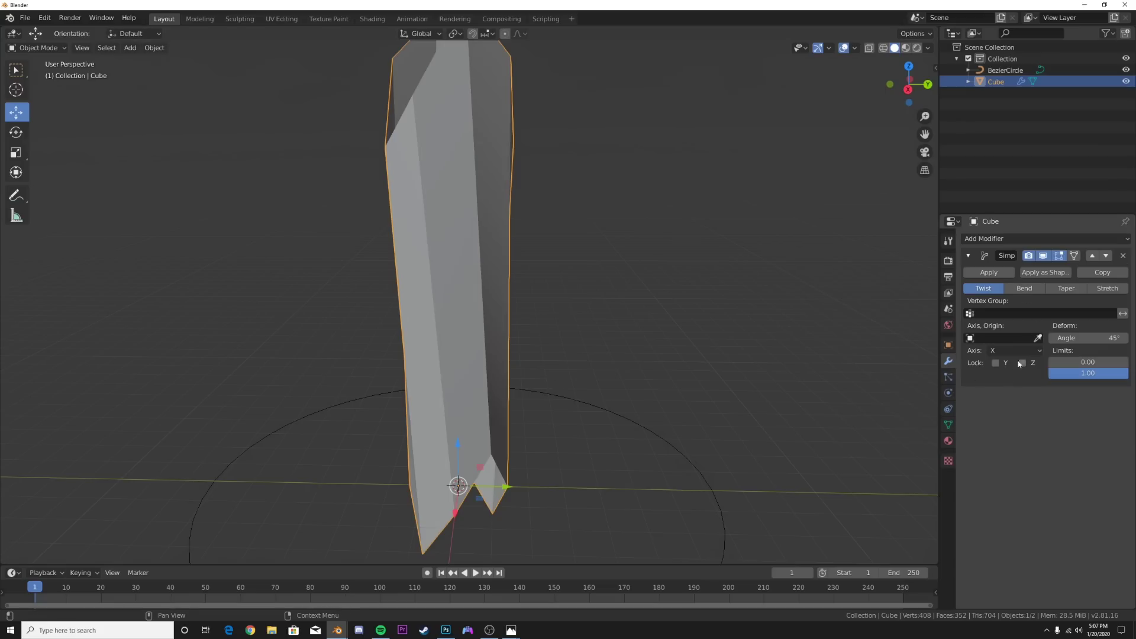
click(1002, 351)
click(1001, 390)
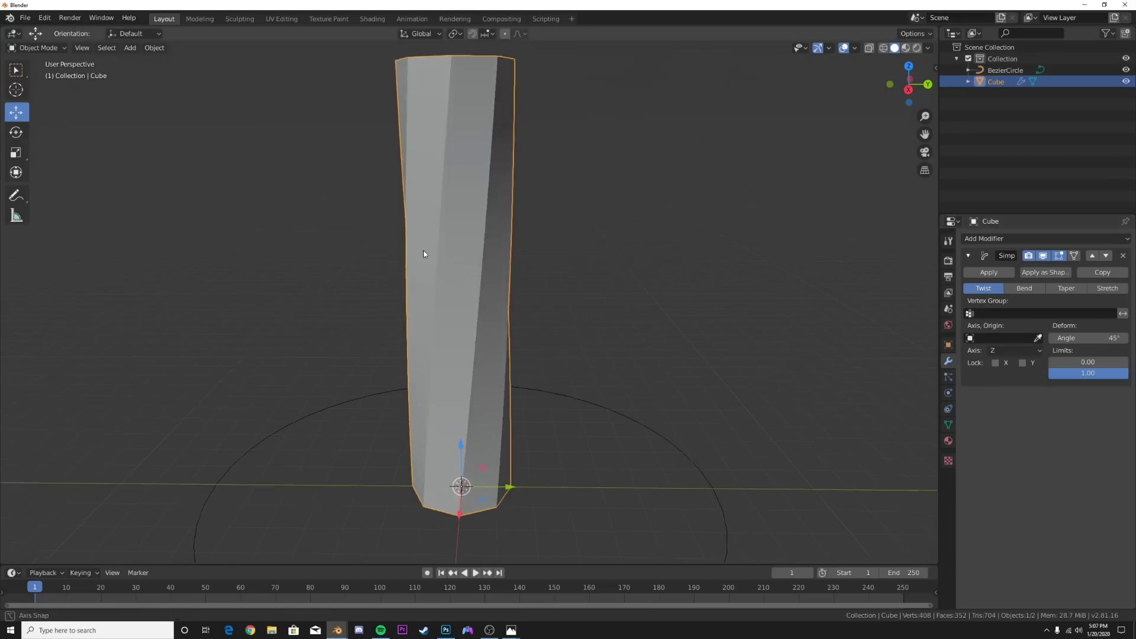
middle_drag(420, 254, 463, 291)
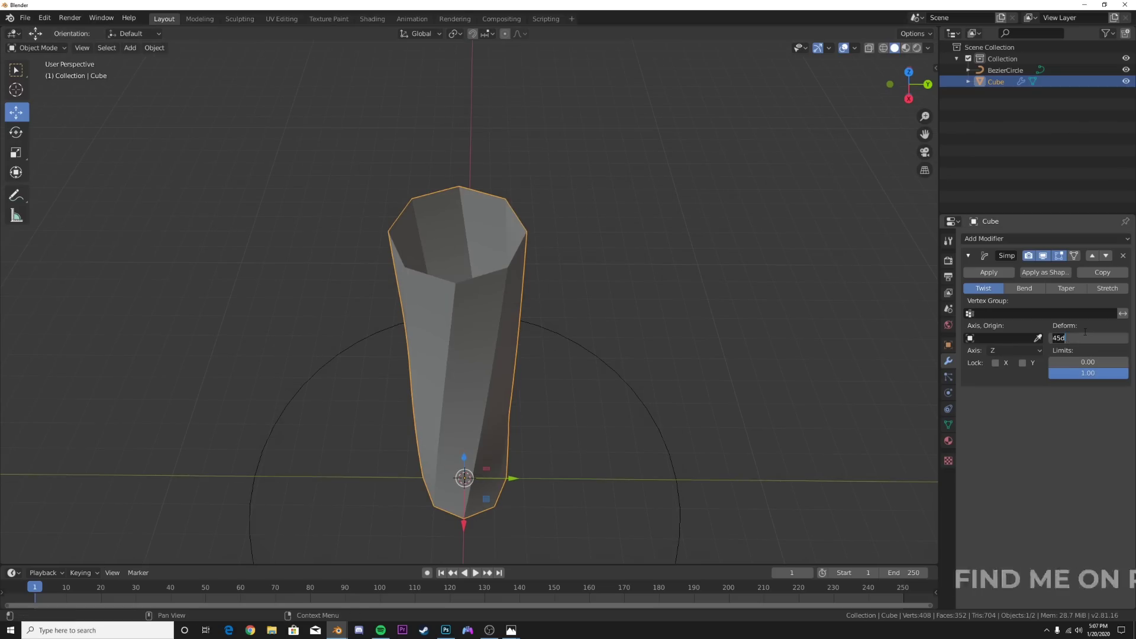
text(360)
key(Return)
middle_drag(569, 279, 589, 305)
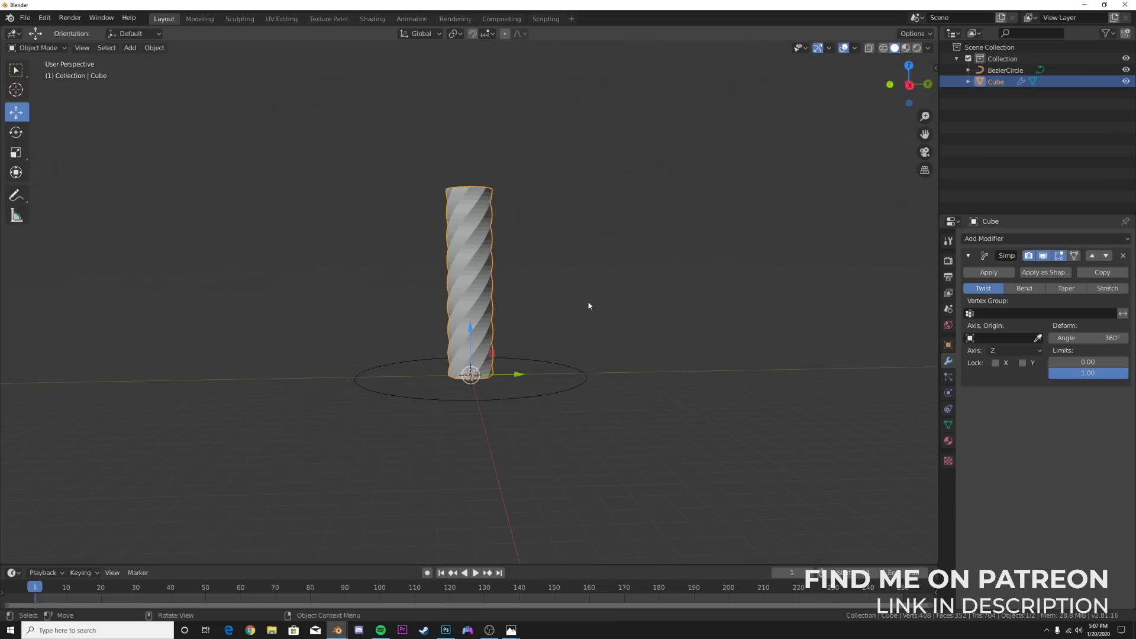
- Add a Curve modifier that bends the twisted tube along BezierCircle with Z as the deformation axis
click(968, 258)
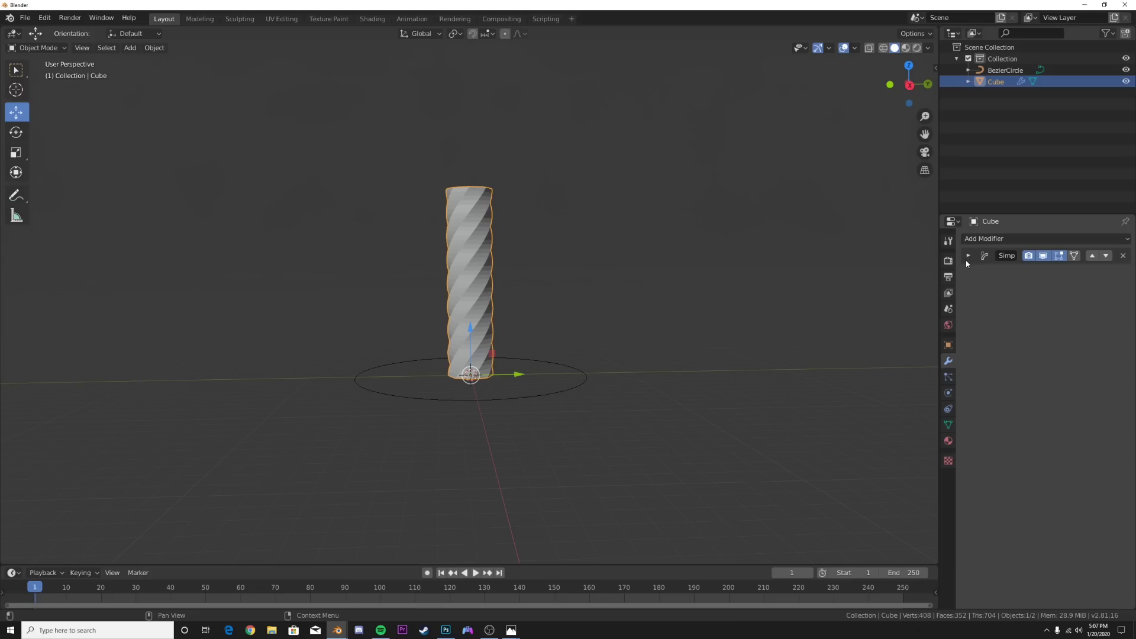
click(995, 240)
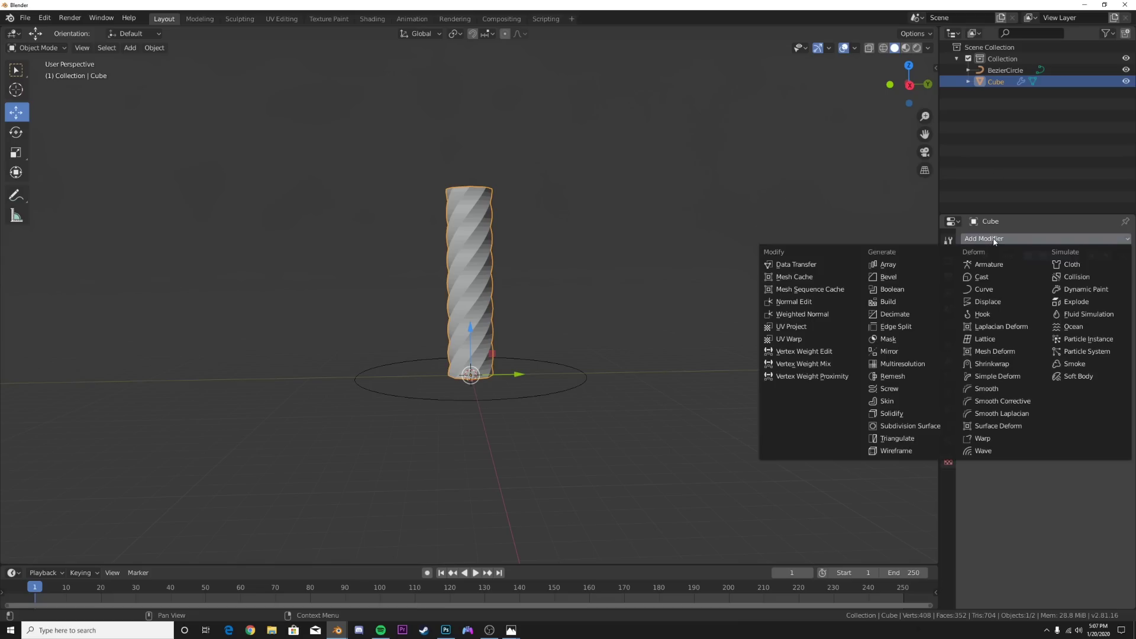
click(985, 290)
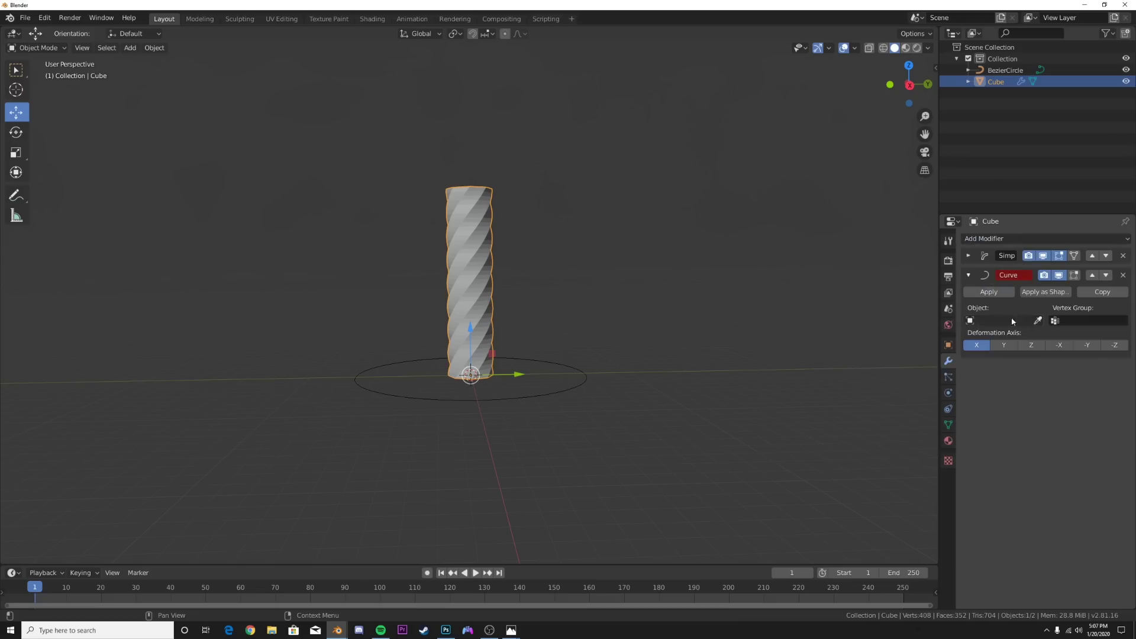
click(1008, 319)
click(1006, 337)
middle_drag(467, 278, 494, 280)
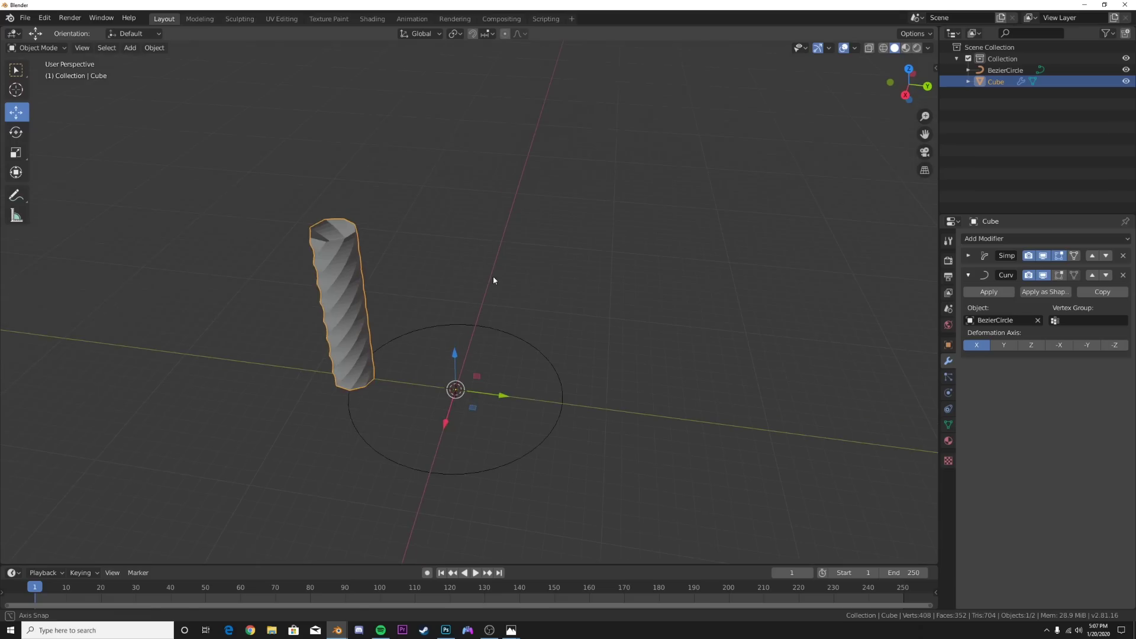
click(1032, 345)
middle_drag(585, 346, 554, 343)
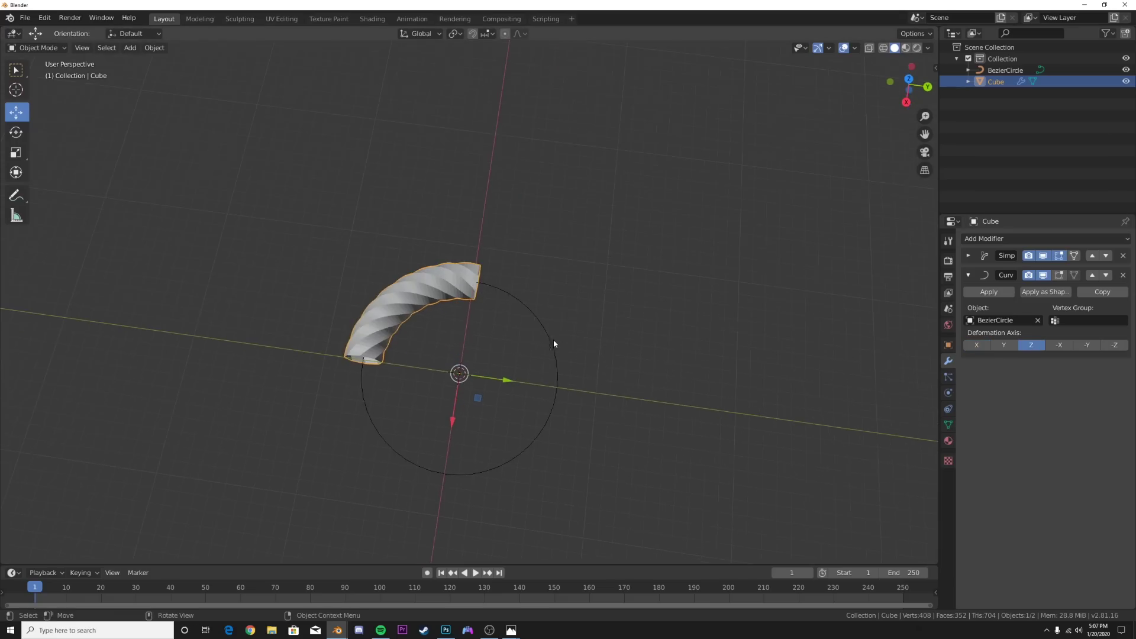
scroll(430, 304, up, 2)
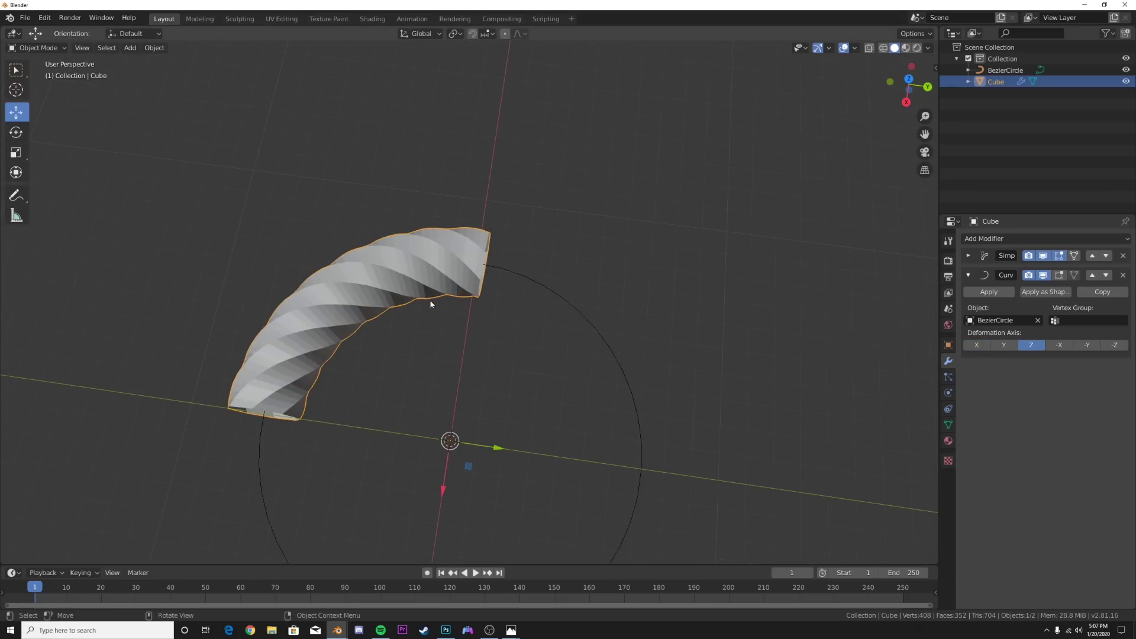
- Lengthen the bent tube around the circle by setting its Z scale to 21.400
click(948, 345)
drag(1071, 384, 1124, 384)
middle_drag(471, 342, 524, 398)
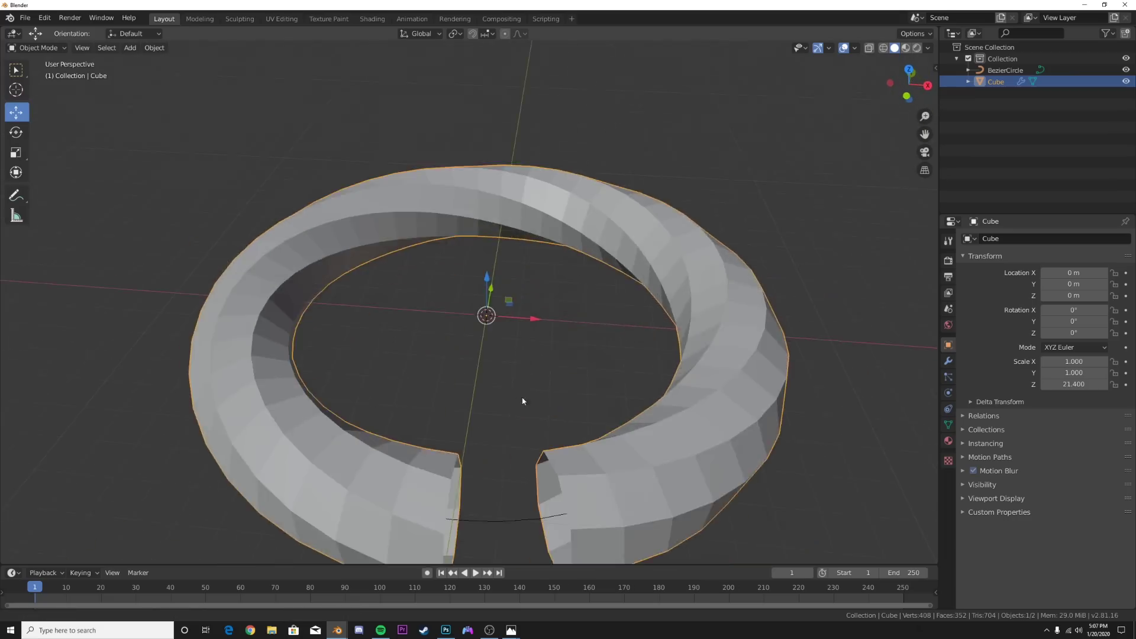
- Close the gap between the tube's ends by setting its Z scale to 22.506
scroll(503, 355, up, 5)
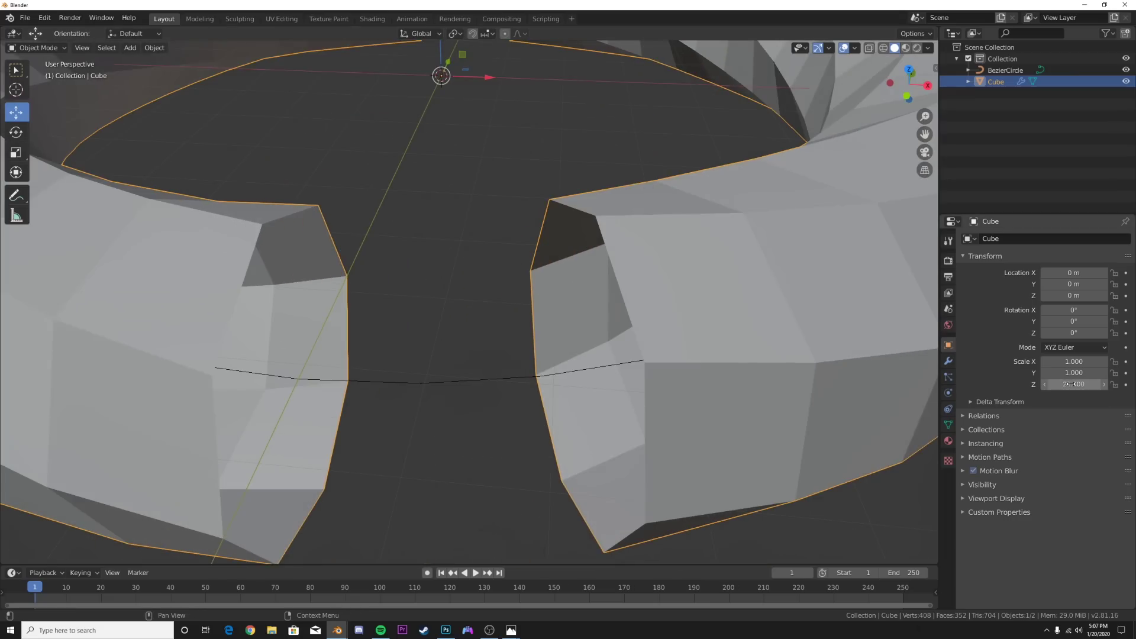
drag(1074, 385, 1112, 385)
middle_drag(383, 443, 408, 417)
middle_drag(442, 383, 431, 401)
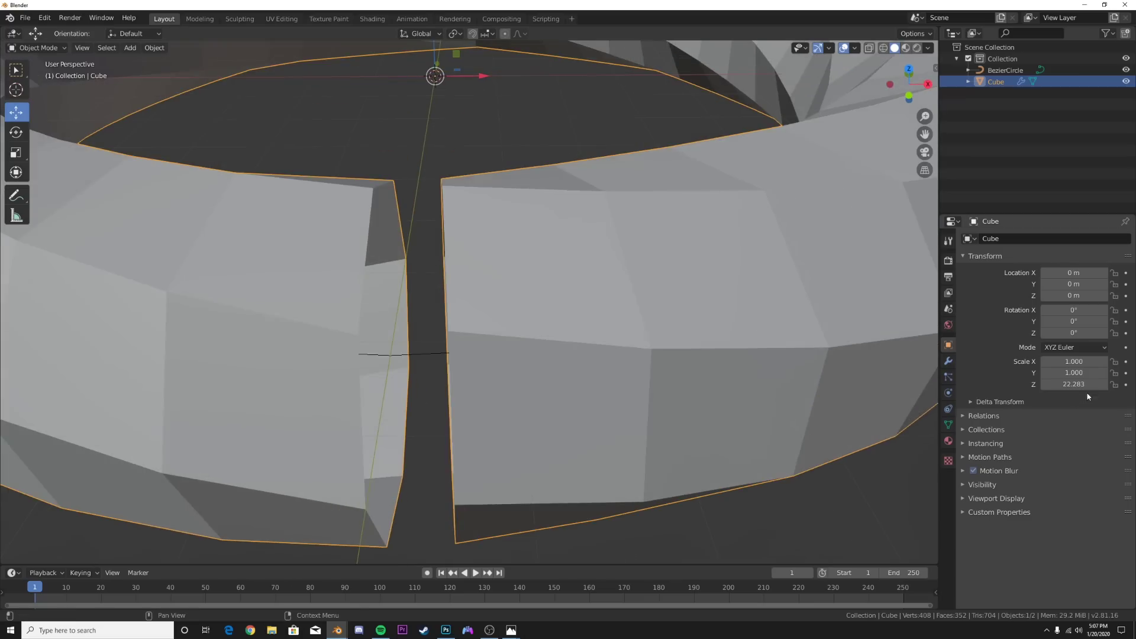
drag(1074, 384, 1084, 384)
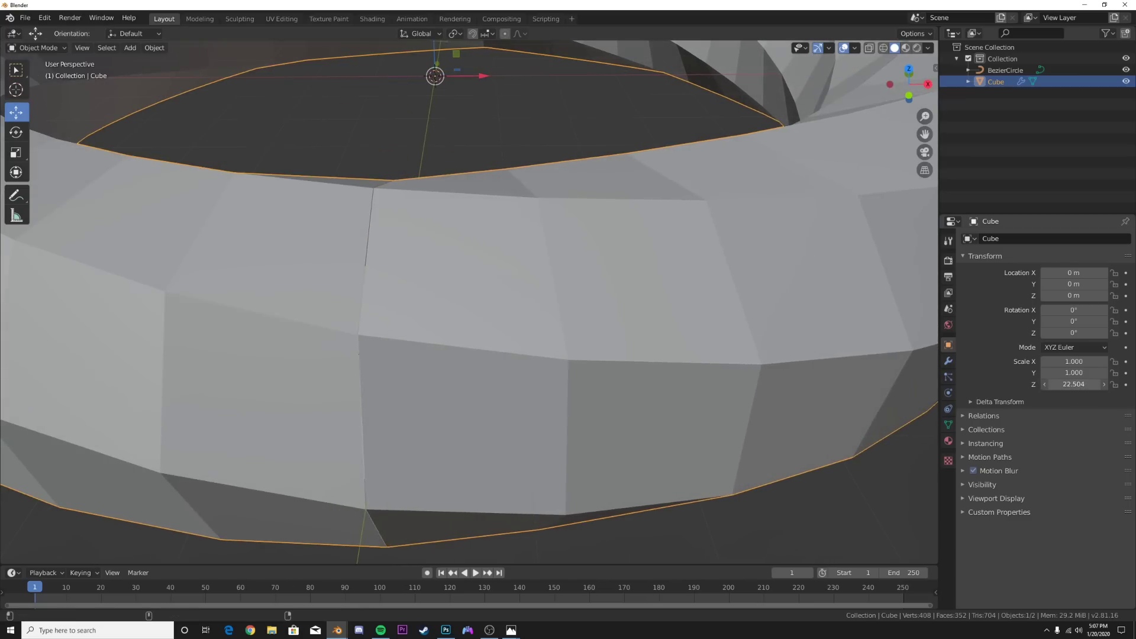
middle_drag(578, 271, 499, 309)
scroll(499, 309, down, 6)
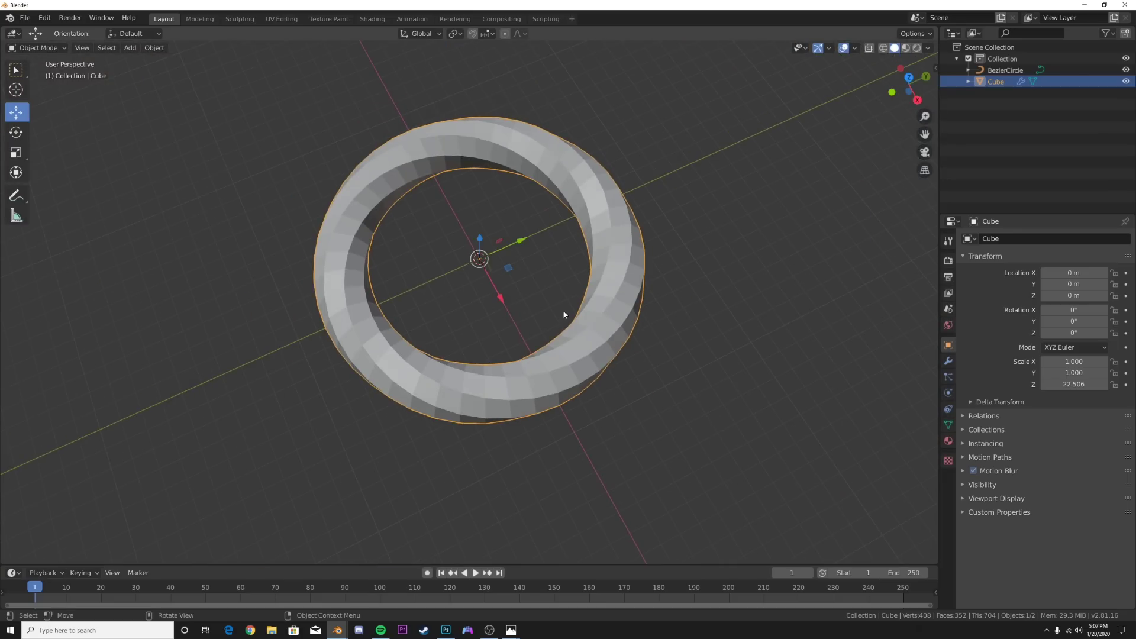
middle_drag(589, 310, 563, 325)
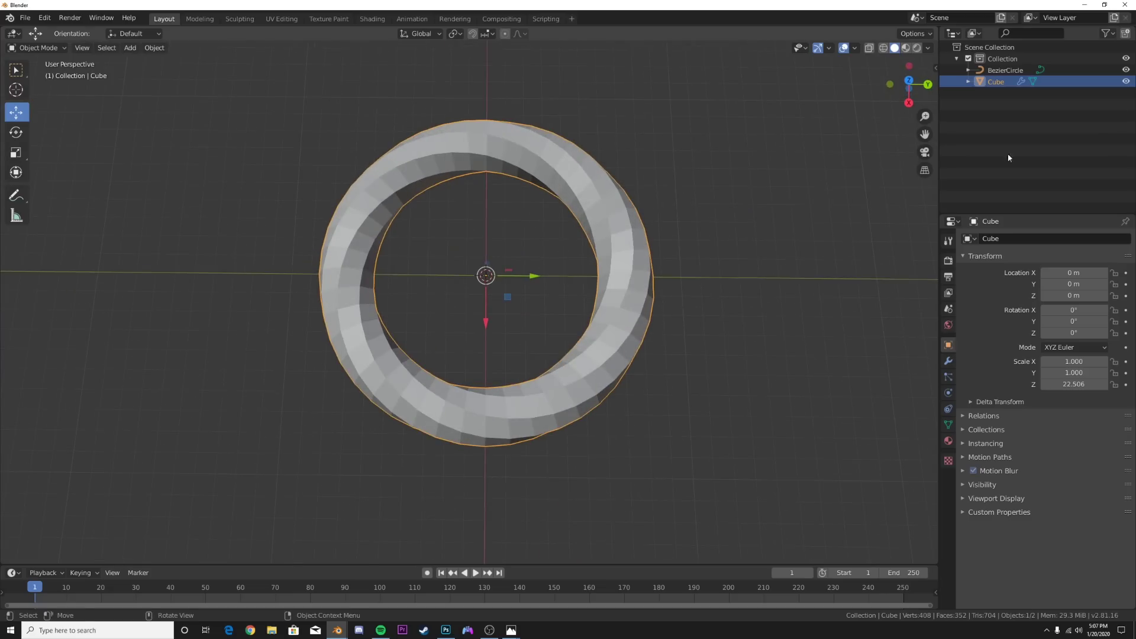
- Rotate the tube and BezierCircle together 90° about the global X axis to stand the ring upright
click(1000, 98)
click(1002, 84)
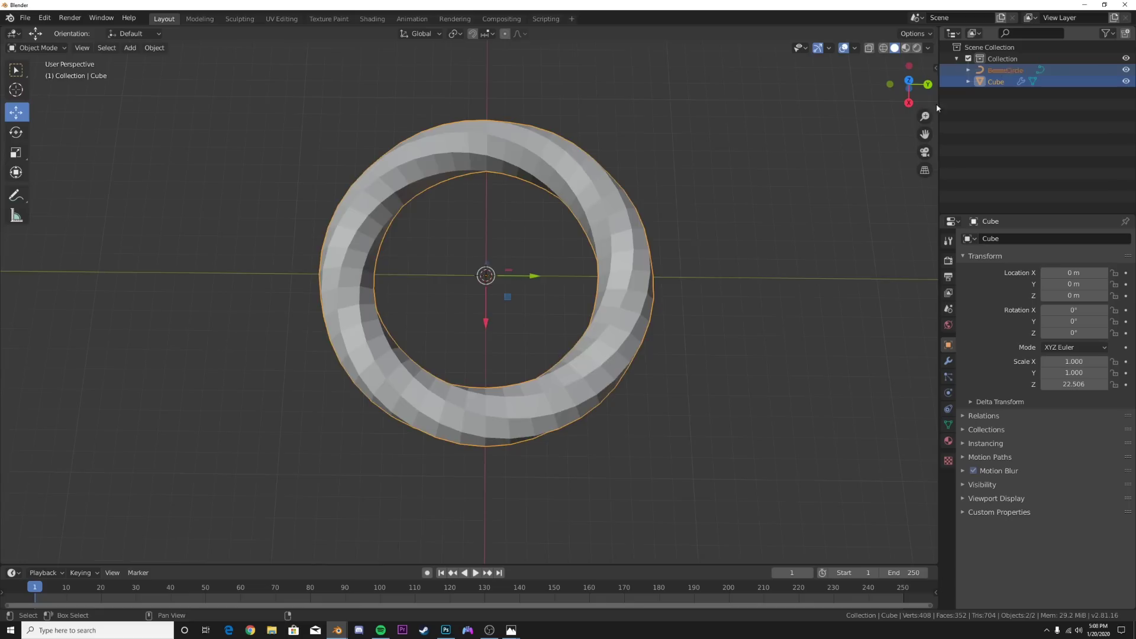
middle_drag(698, 178, 698, 233)
text(r)
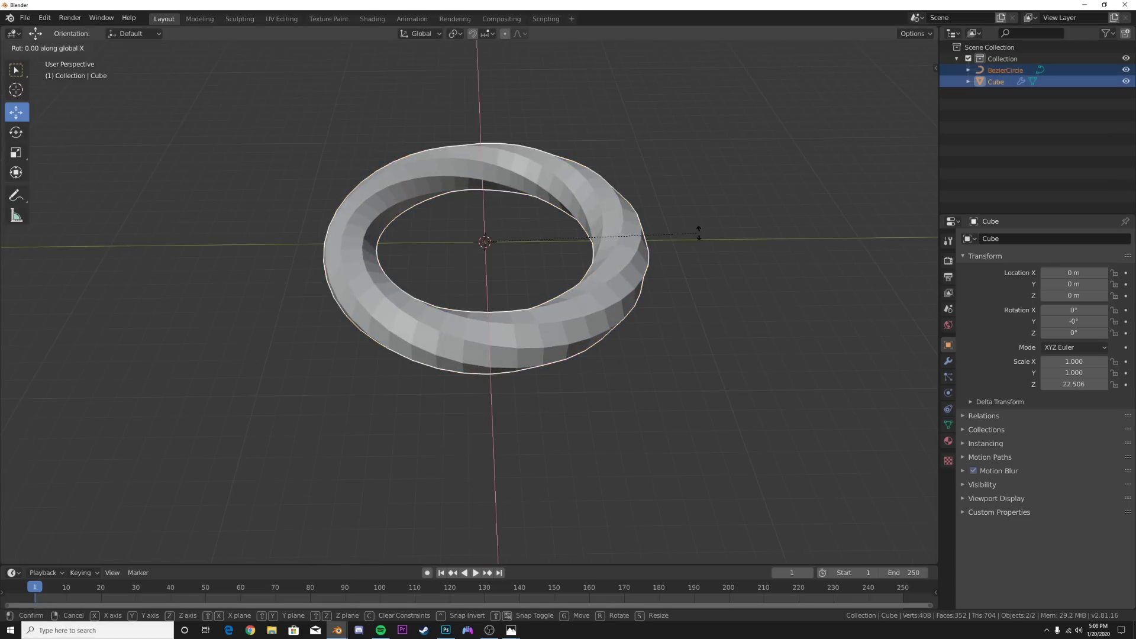
text(90)
key(Return)
middle_drag(372, 384, 503, 346)
- Apply the scale of the ring mesh only
click(640, 325)
middle_drag(581, 337, 601, 327)
click(574, 242)
key(ctrl+a)
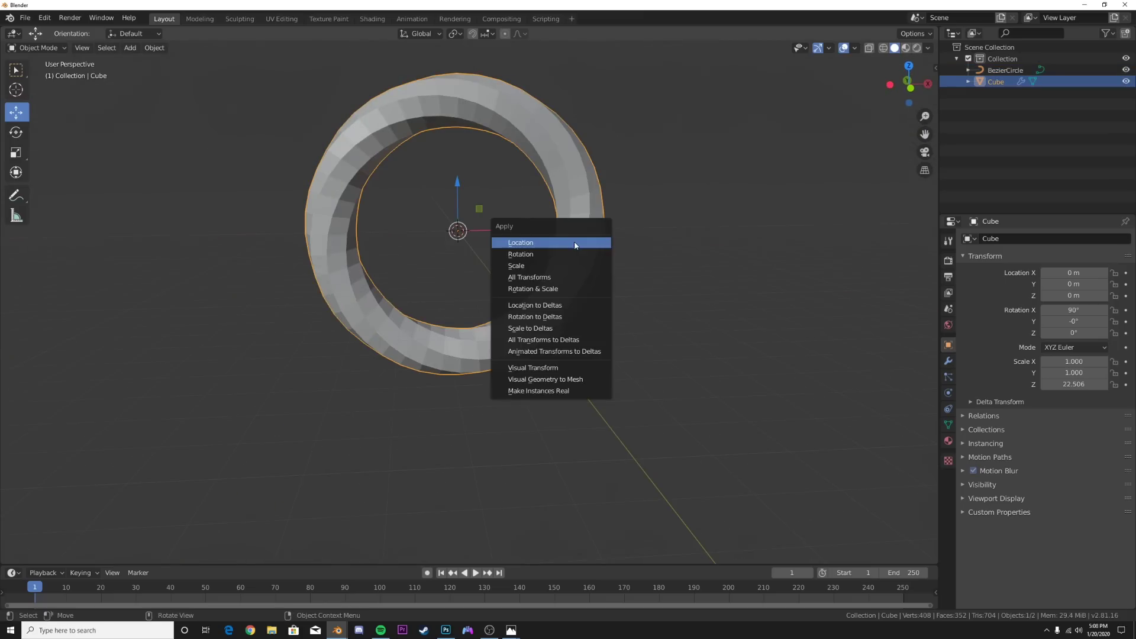
click(544, 265)
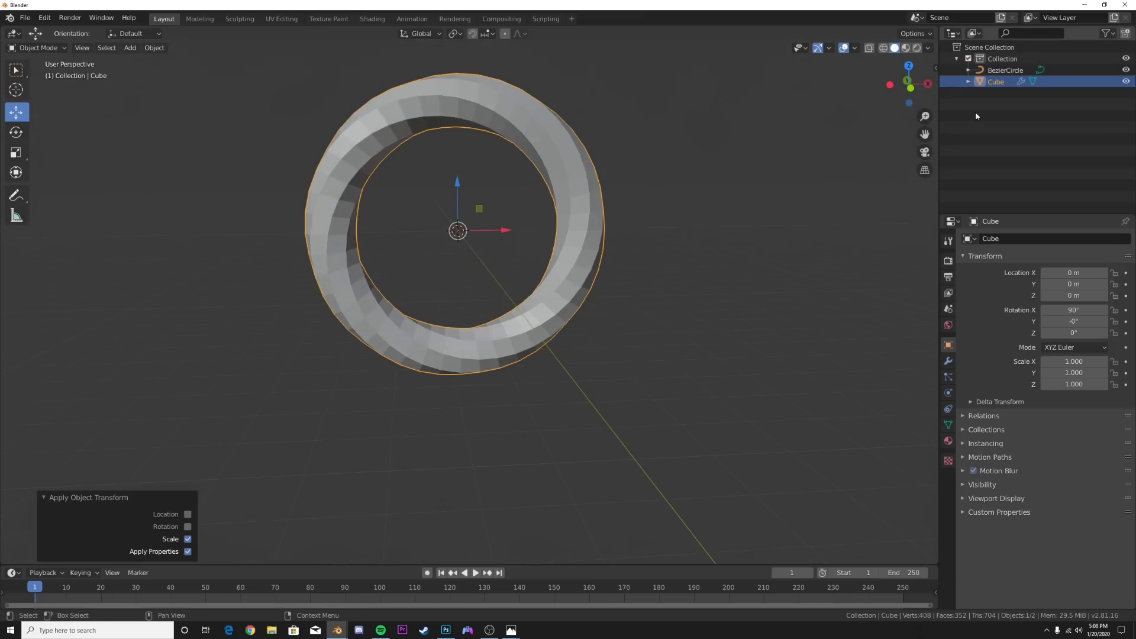
- Set the animation's end frame to 120 with the ring selected
click(662, 234)
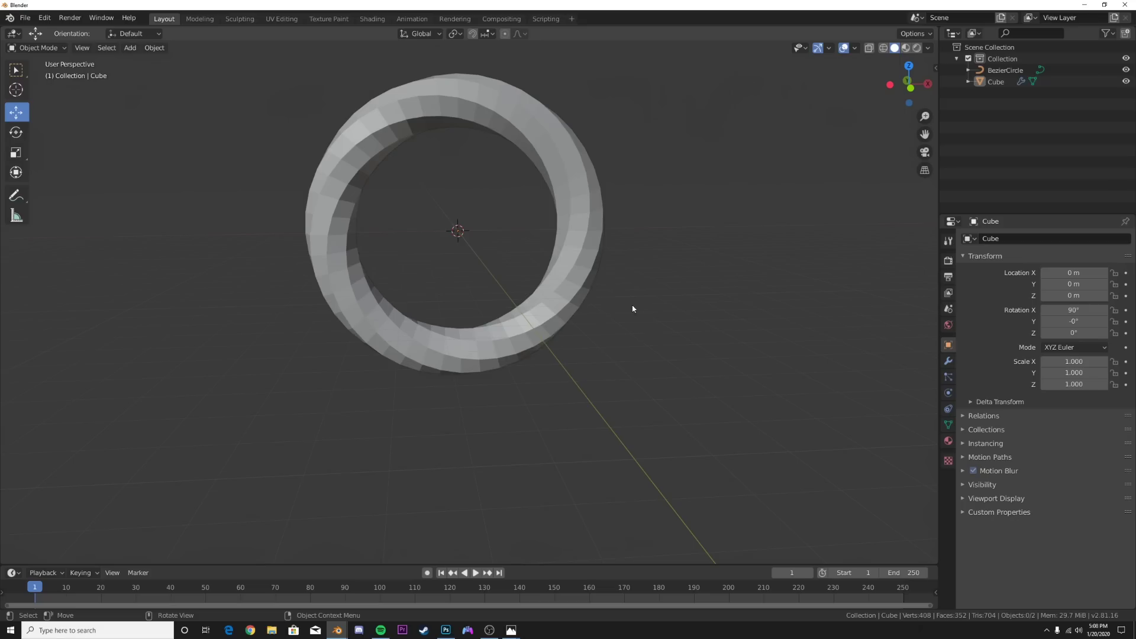
click(581, 207)
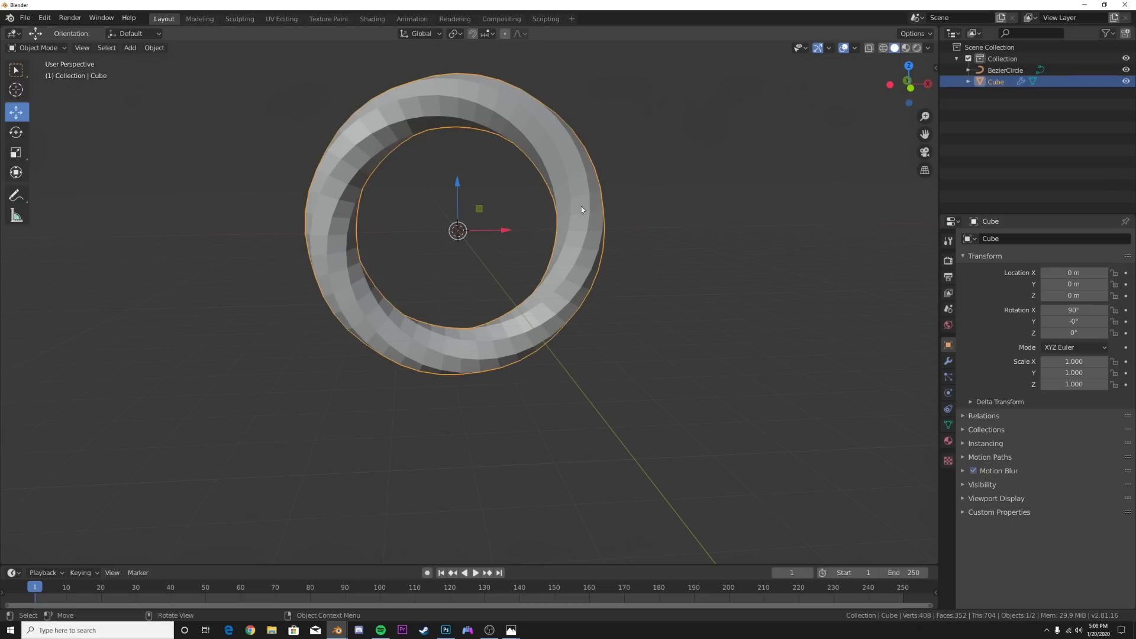
click(904, 572)
text(12)
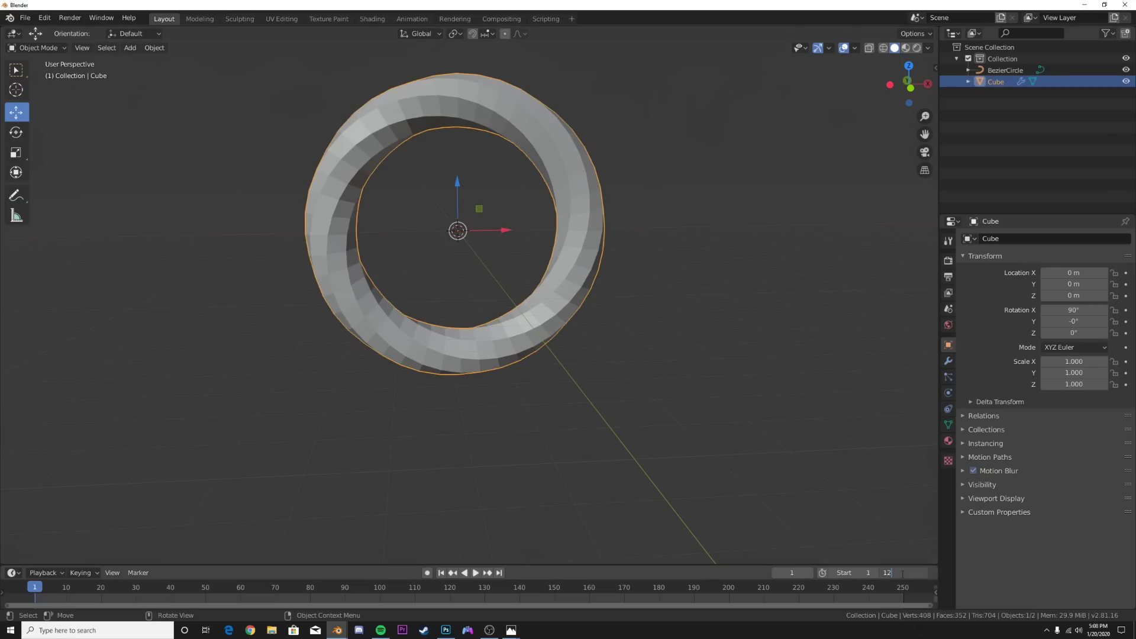
text(0)
key(Return)
- Set the default F-curve interpolation to Linear in the animation preferences
click(44, 18)
click(97, 185)
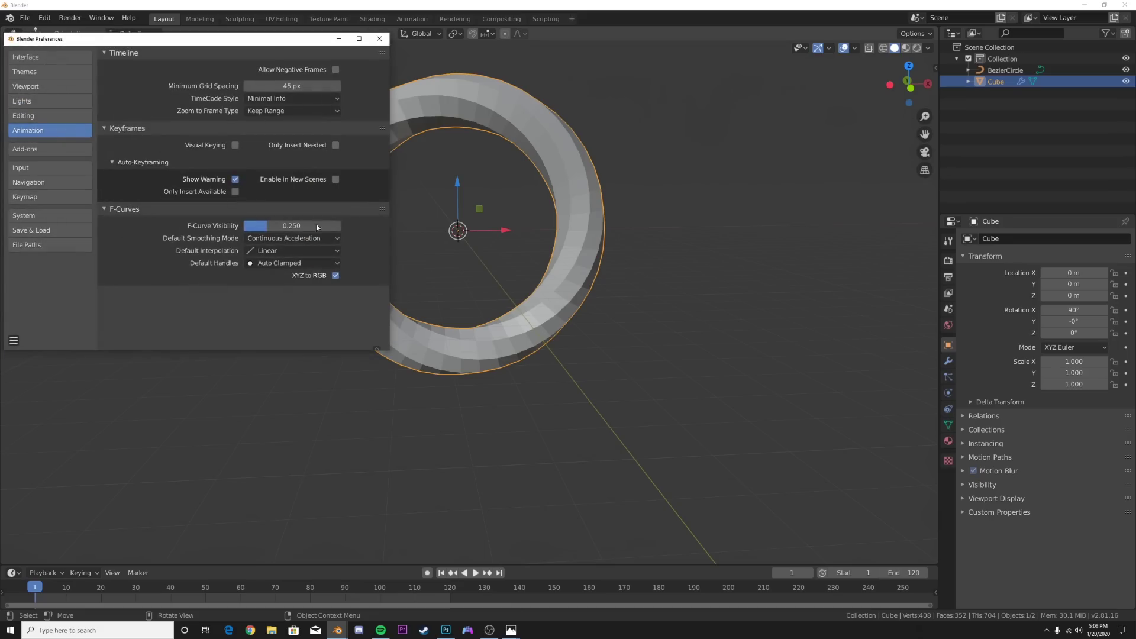
click(278, 251)
click(125, 177)
click(379, 39)
- Keyframe the ring's Y rotation from 0° at frame 1 to 360° at frame 121
scroll(609, 212, up, 3)
middle_drag(608, 212, 722, 355)
drag(1095, 321, 1124, 321)
key(Return)
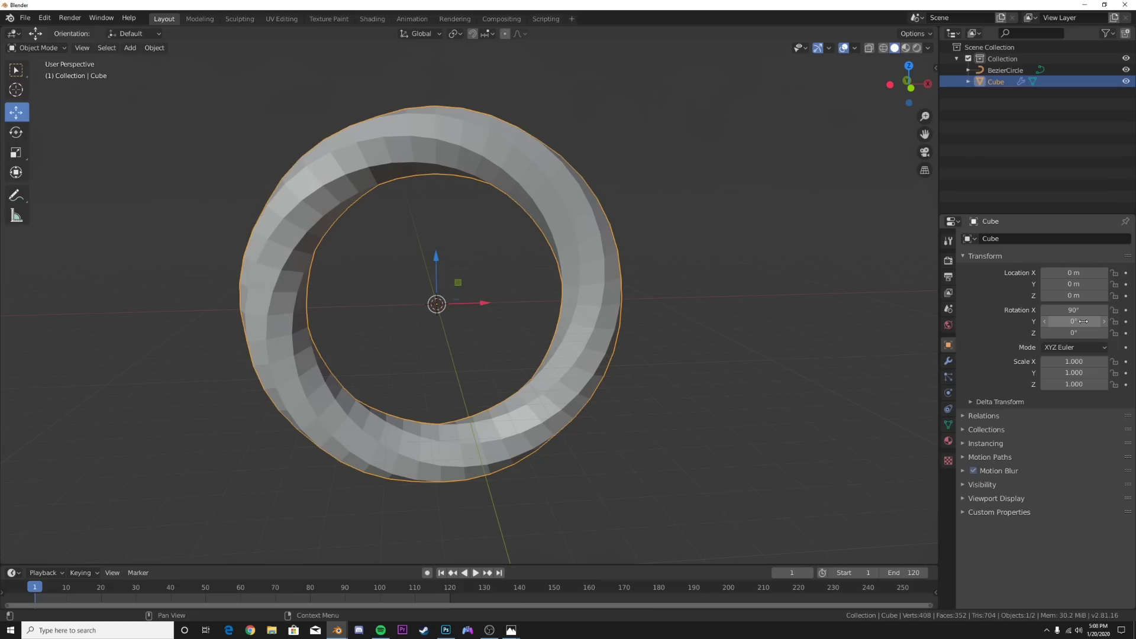
drag(1083, 321, 1006, 321)
text(0)
key(Return)
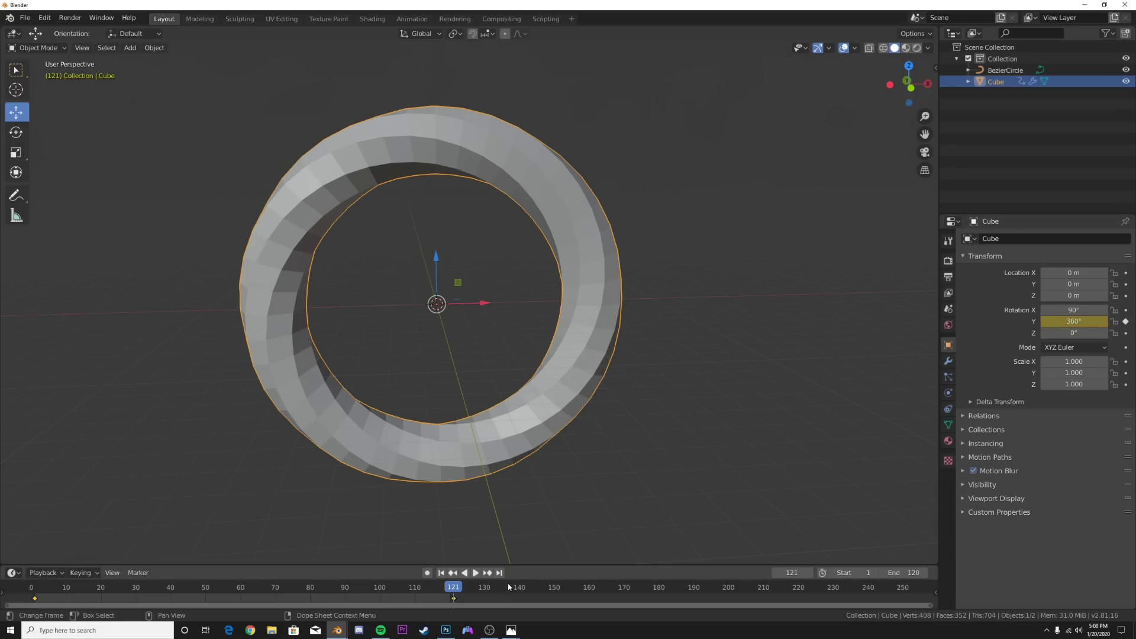
- Play the ring's rotation animation to check that it loops smoothly
key(space)
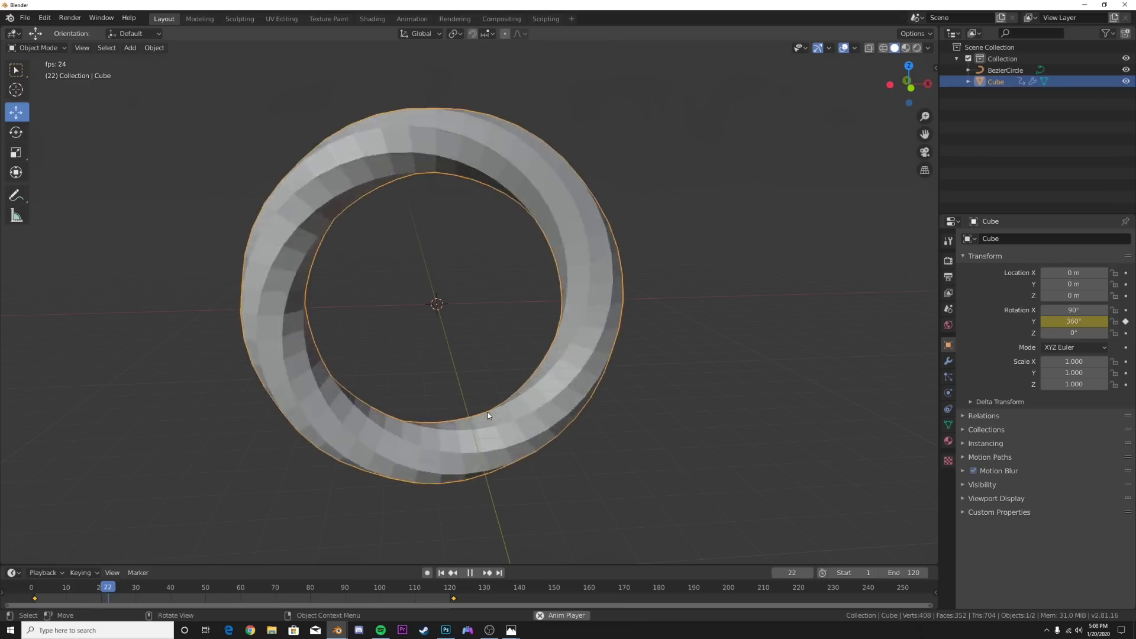
click(433, 587)
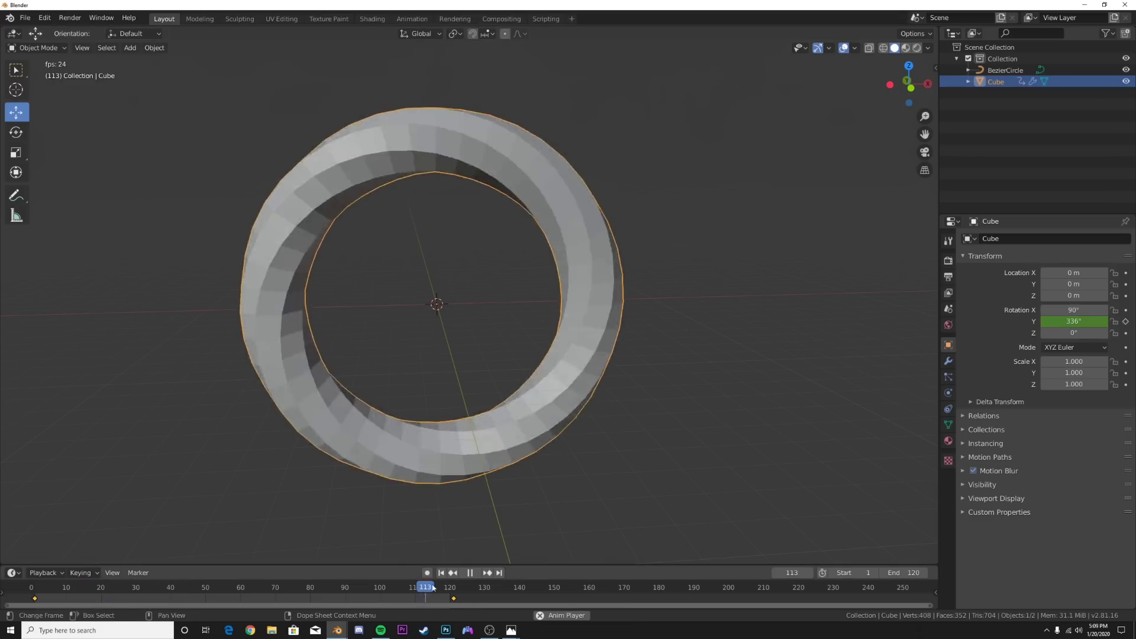
click(469, 572)
click(675, 424)
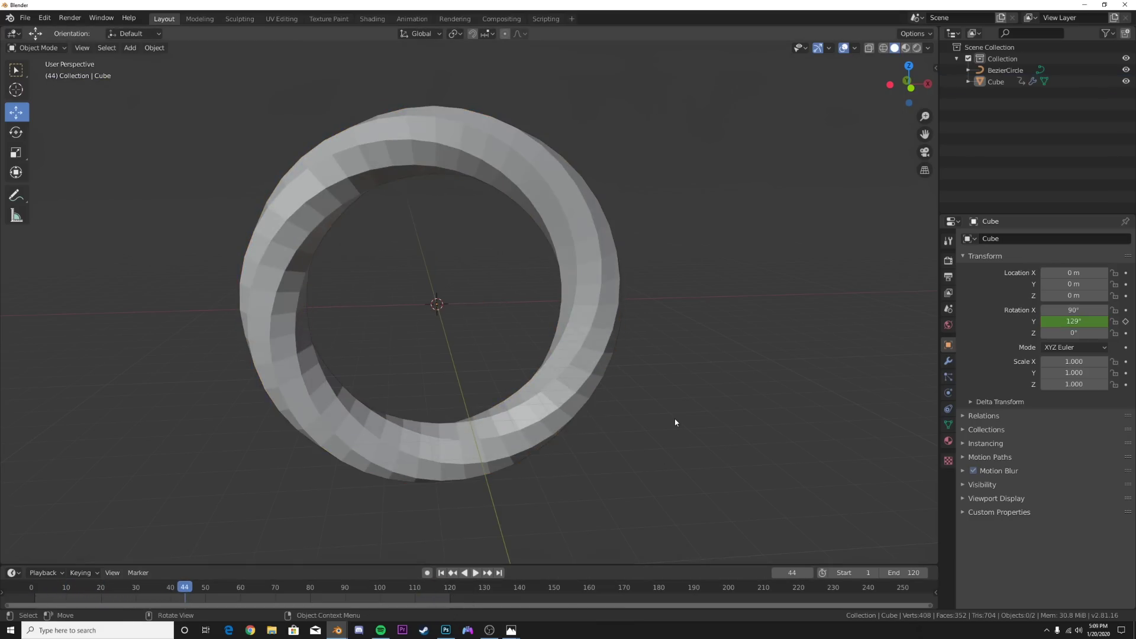
click(477, 573)
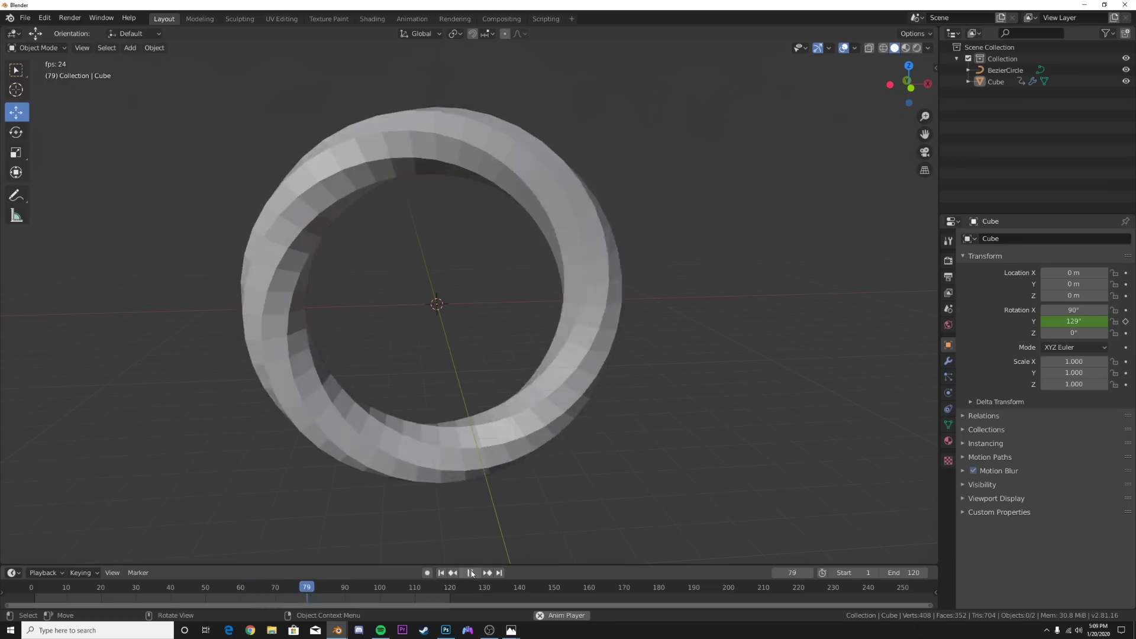
key(space)
- Add a 32-vertex cylinder with a radius of 0.3 m and a depth of 8.87 m
key(shift+a)
mouse_move(661, 305)
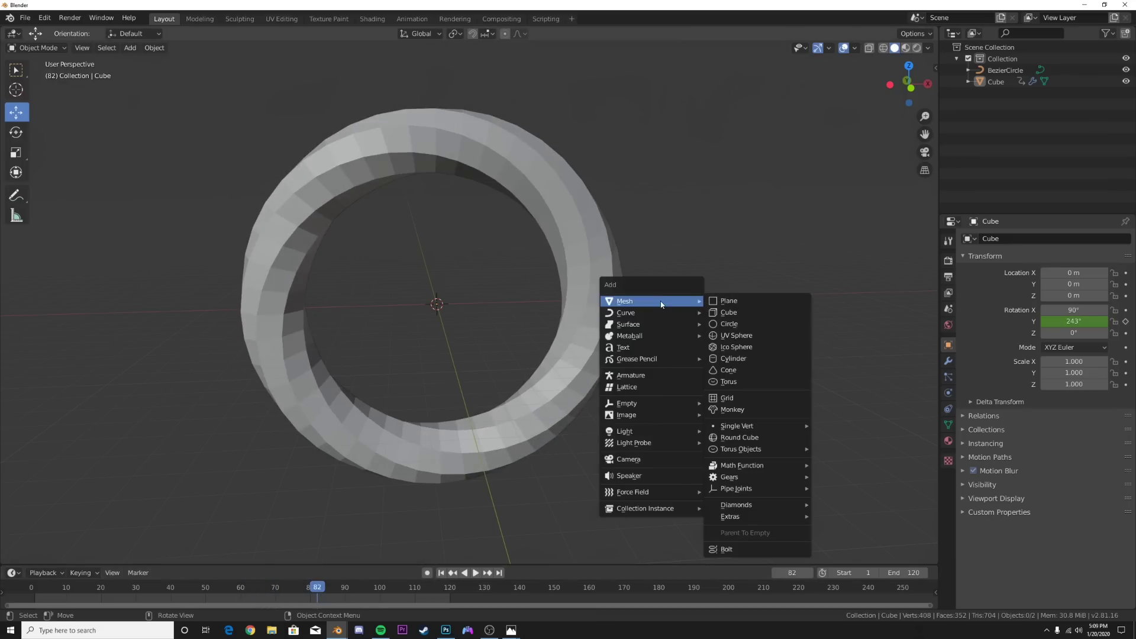
click(733, 358)
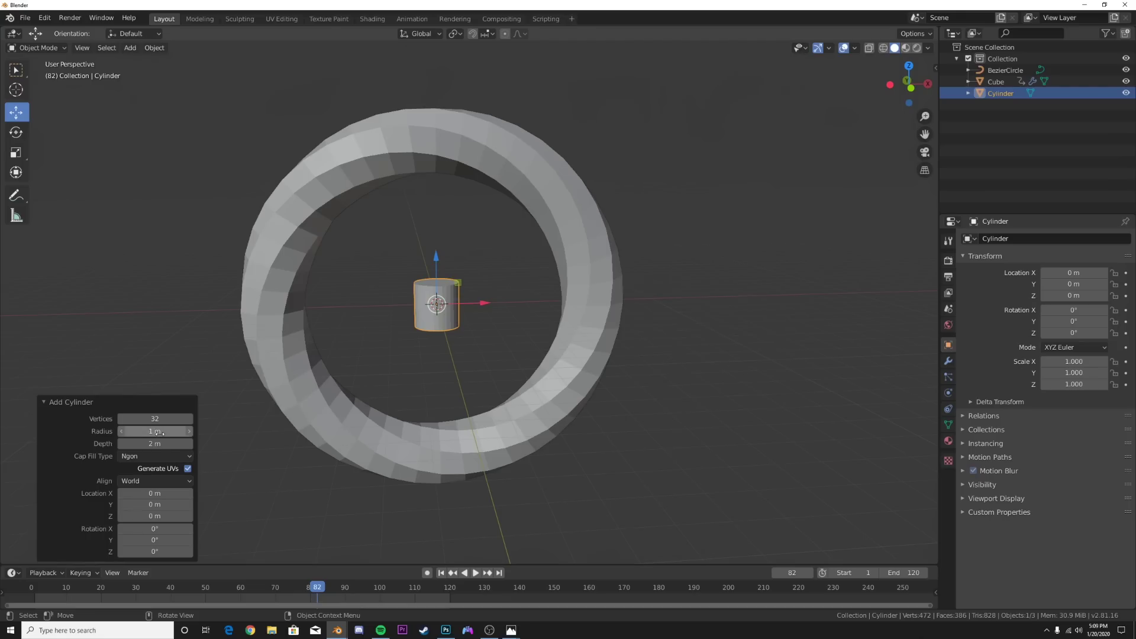
drag(159, 433, 146, 431)
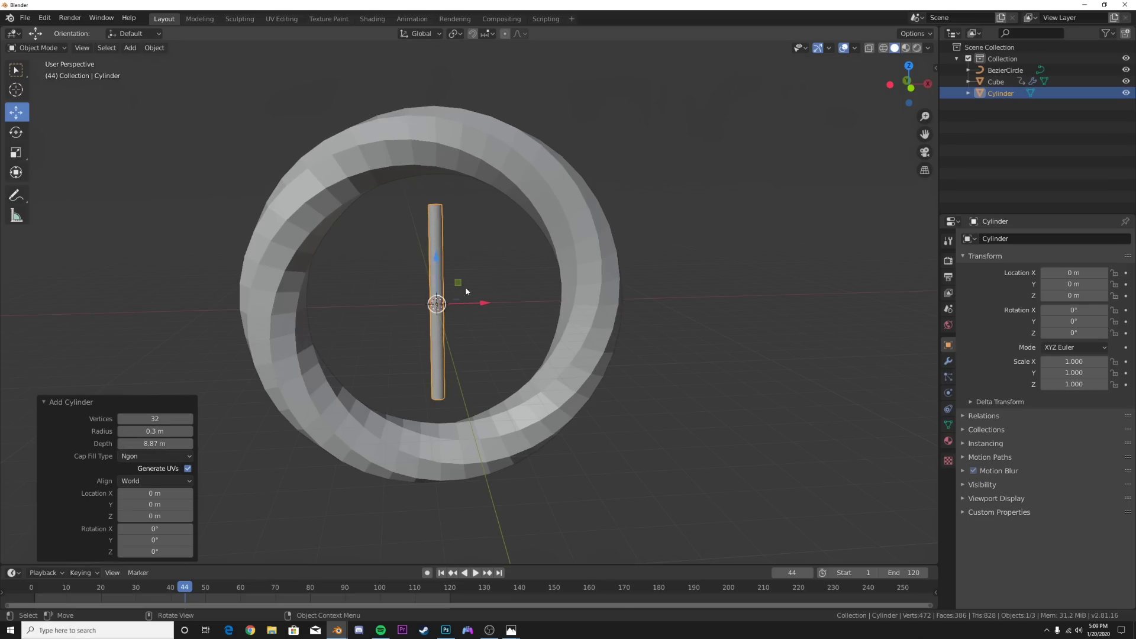
- Move the cylinder outside the ring along X to about 17.2 m and apply its scale
drag(486, 303, 854, 321)
shift+middle_drag(853, 321, 540, 426)
key(ctrl+a)
click(609, 358)
- Add a Bevel modifier to the cylinder with 5 segments and the Angle limit method, and shade the cylinder smooth
scroll(631, 395, up, 3)
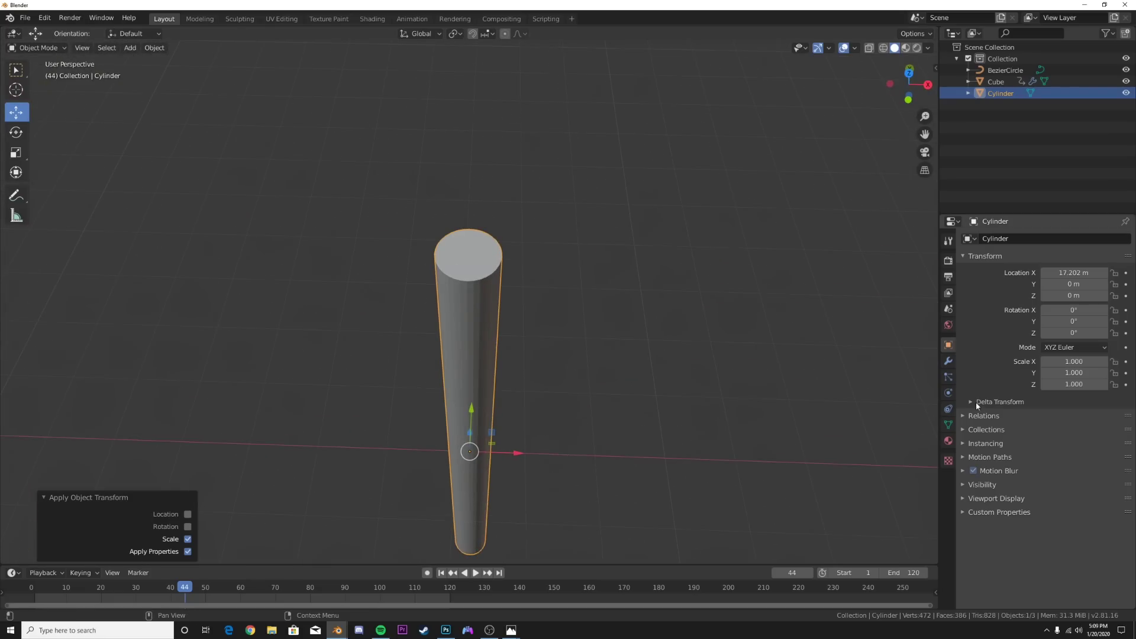
click(947, 361)
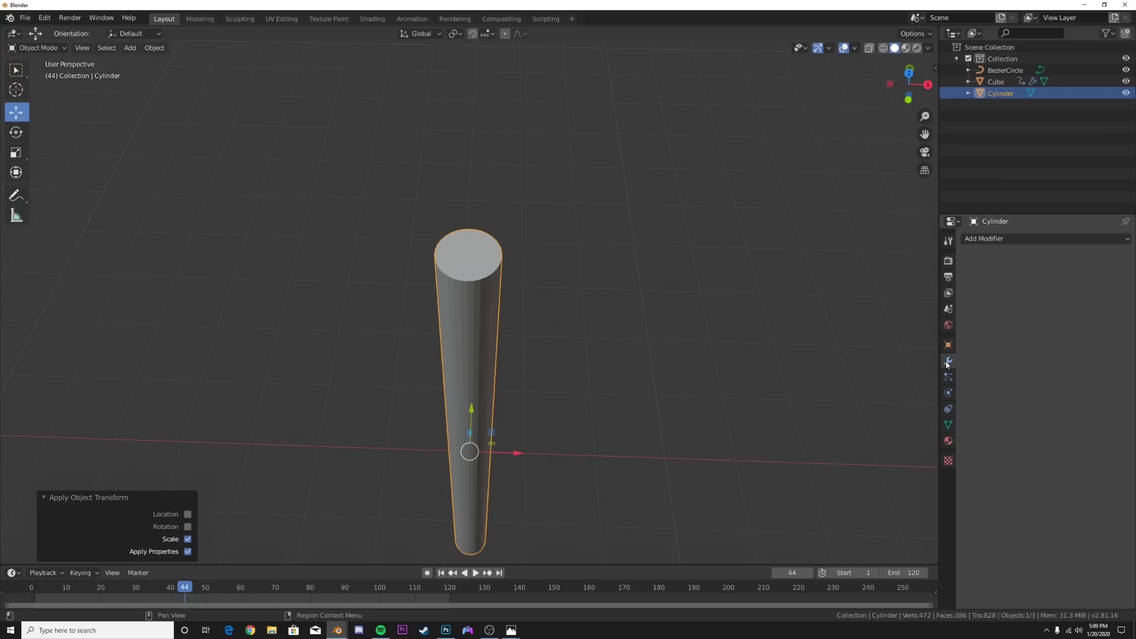
scroll(568, 317, up, 1)
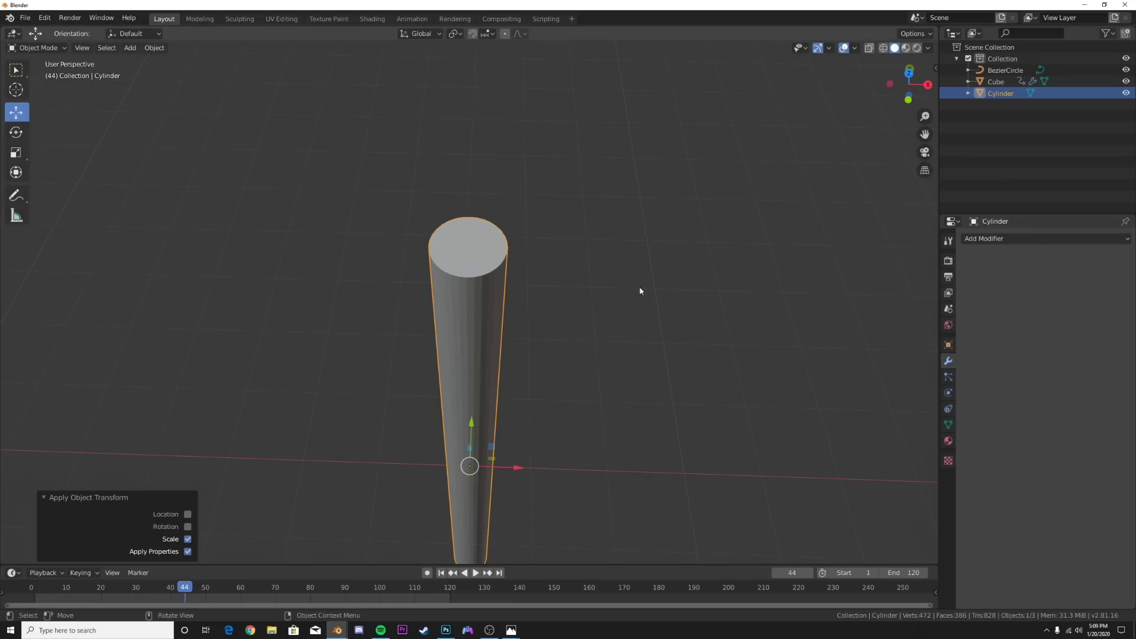
click(982, 239)
click(922, 283)
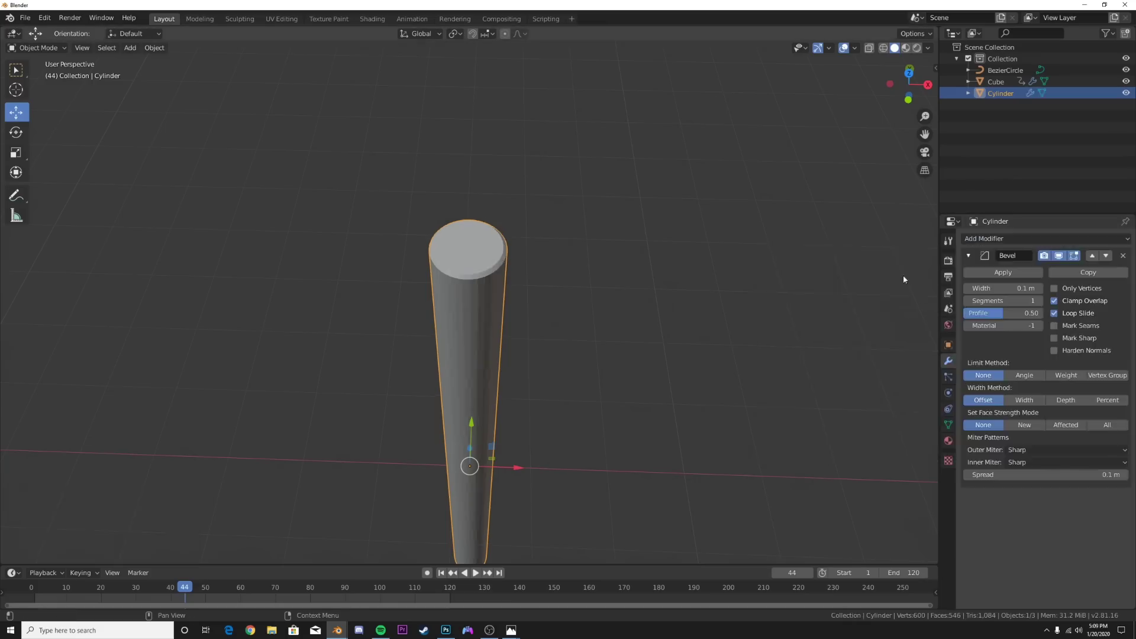
scroll(616, 256, up, 2)
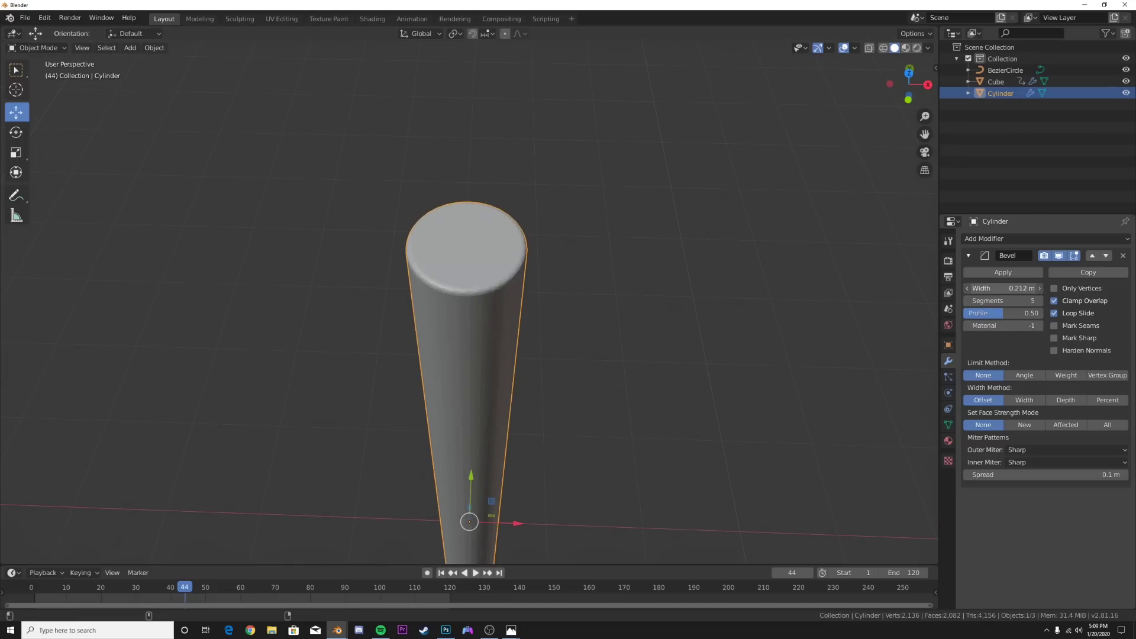
click(1024, 376)
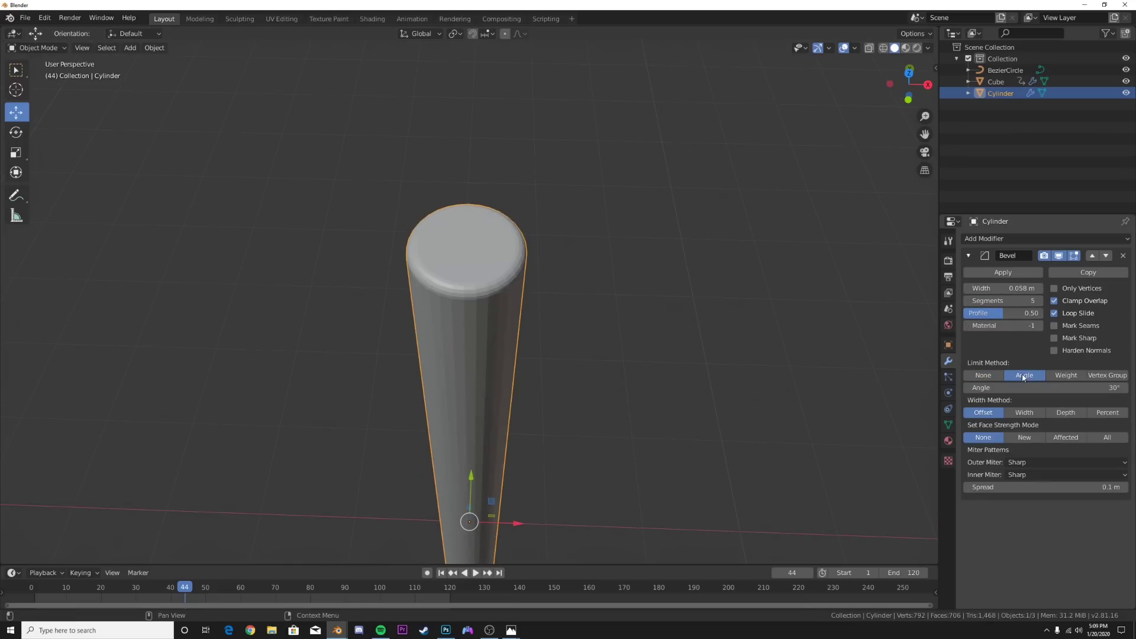
mouse_move(1017, 284)
mouse_down()
mouse_move(1038, 284)
mouse_move(999, 285)
mouse_move(1012, 285)
mouse_up()
middle_drag(457, 320, 482, 302)
right_click(614, 264)
click(613, 265)
- Lay the cylinder flat by setting its Y rotation to 90° and move it farther from the ring along X
scroll(612, 264, down, 5)
middle_drag(613, 265, 647, 413)
click(947, 344)
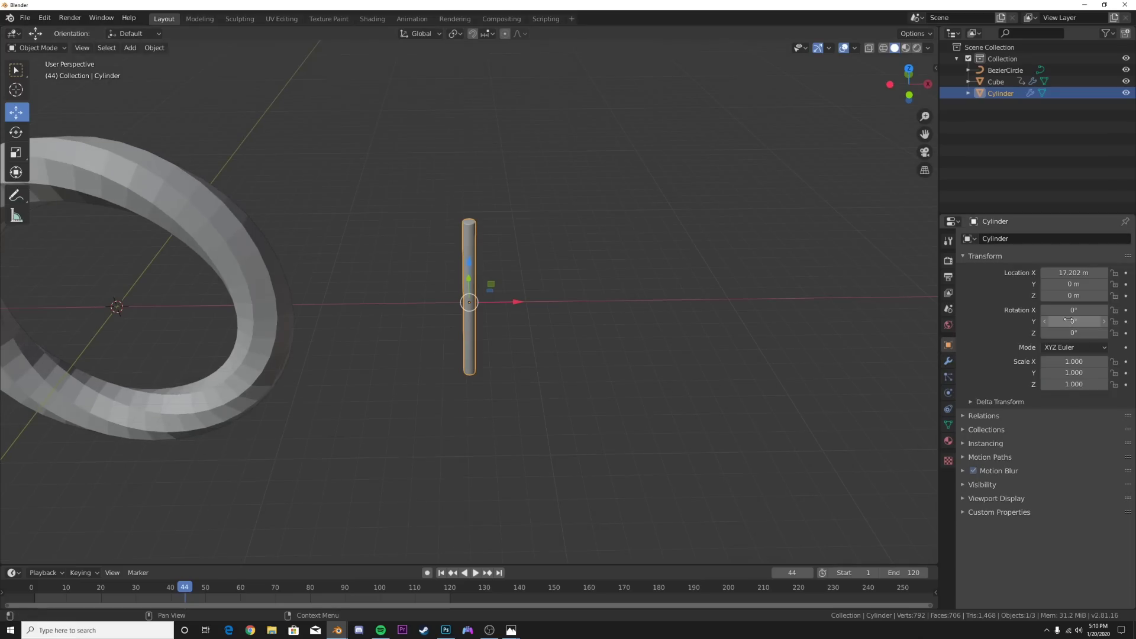
text(90)
key(Return)
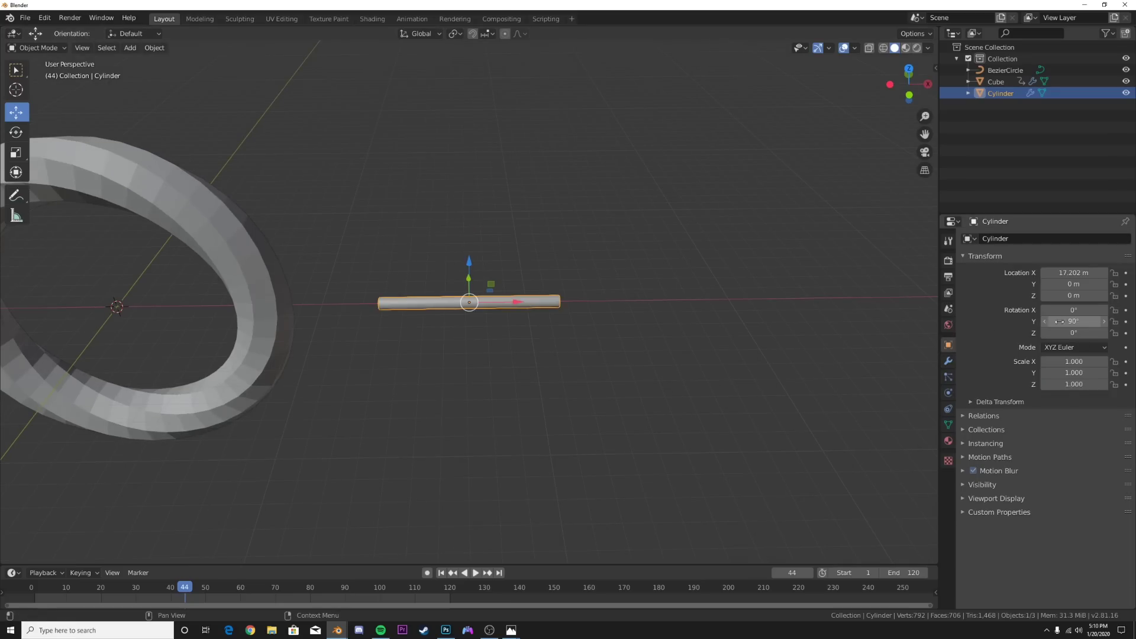
drag(506, 302, 626, 302)
- Add a particle system of type Hair to the ring
click(233, 272)
key(KP_Decimal)
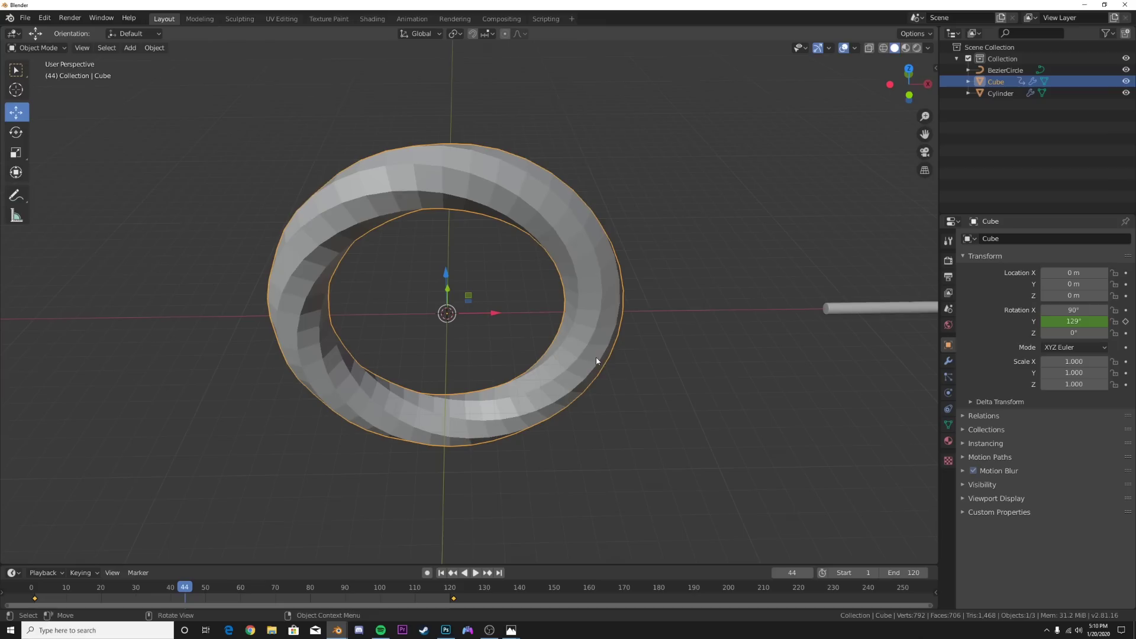
click(949, 378)
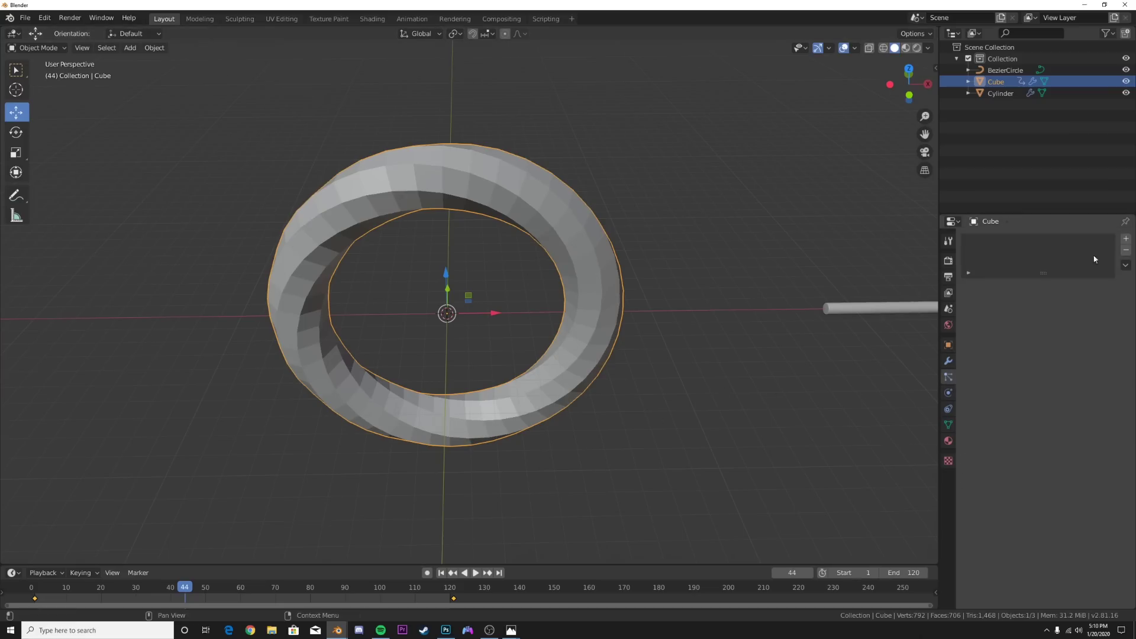
click(1126, 239)
click(1091, 302)
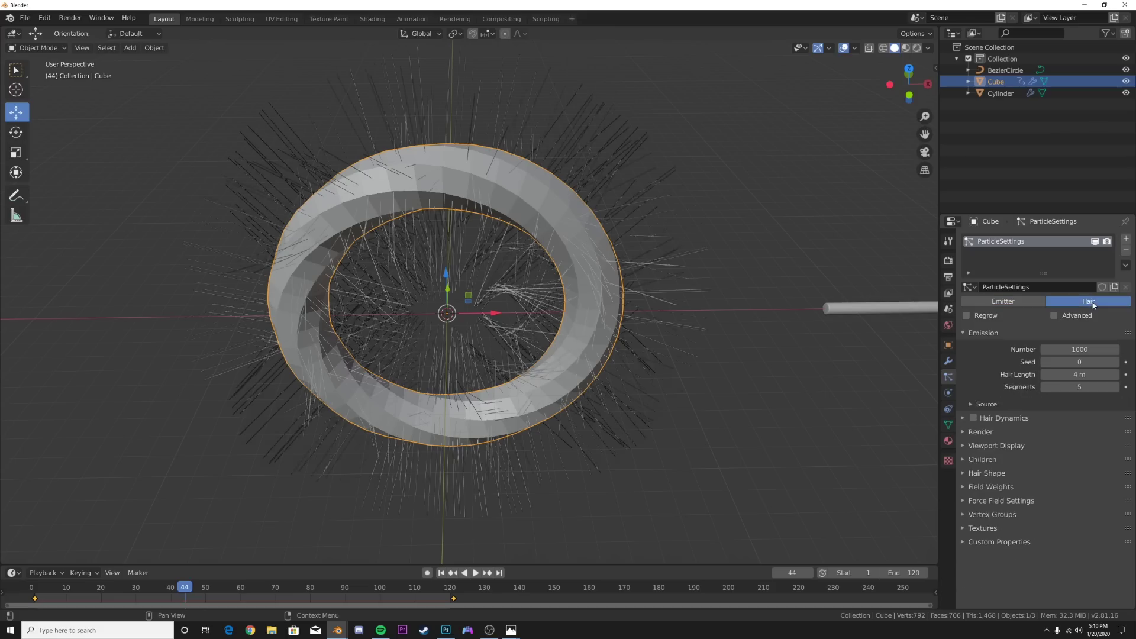
- Set the hair particles' emission source to Verts
click(987, 405)
click(1059, 422)
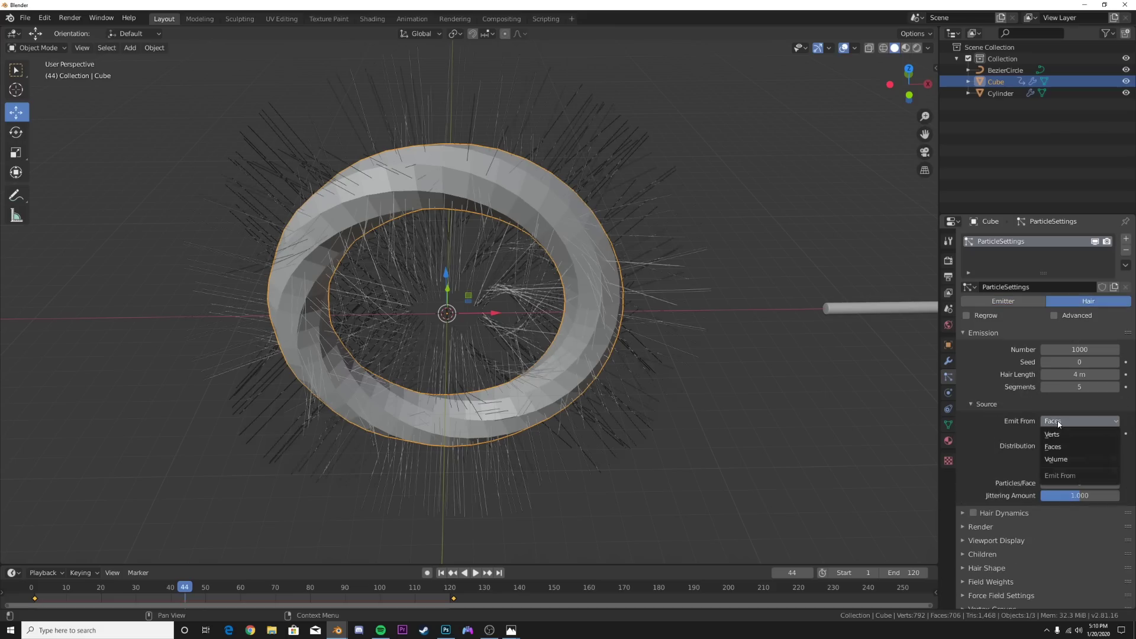
click(1056, 435)
middle_drag(714, 375, 706, 346)
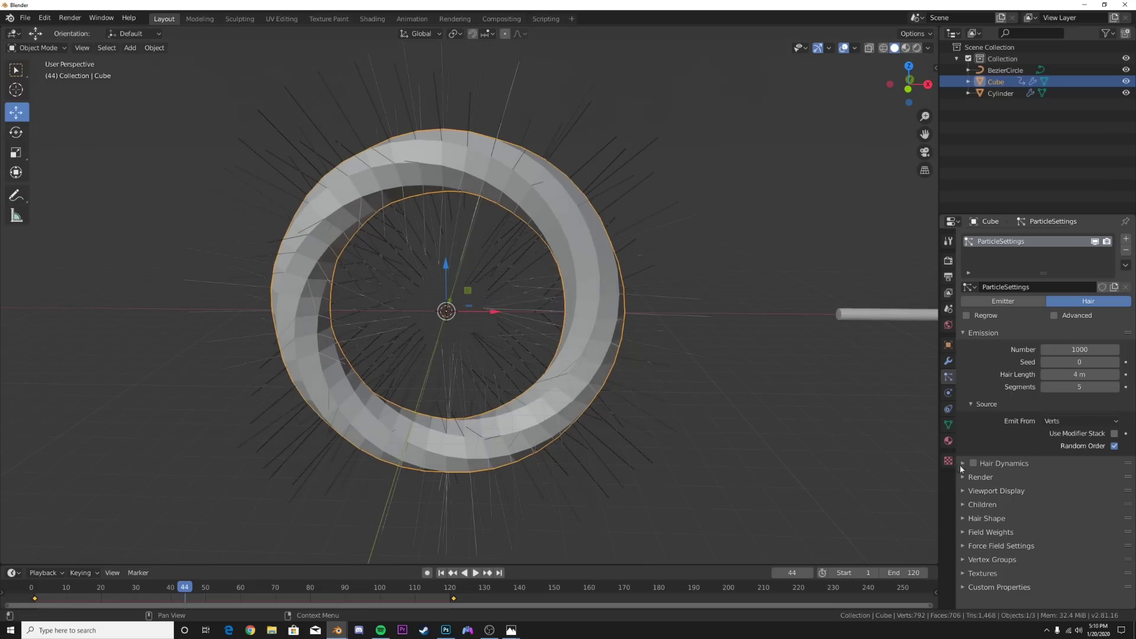
- Render the ring's hair particles as Object, using the Cylinder as the instance object
click(980, 477)
click(1072, 494)
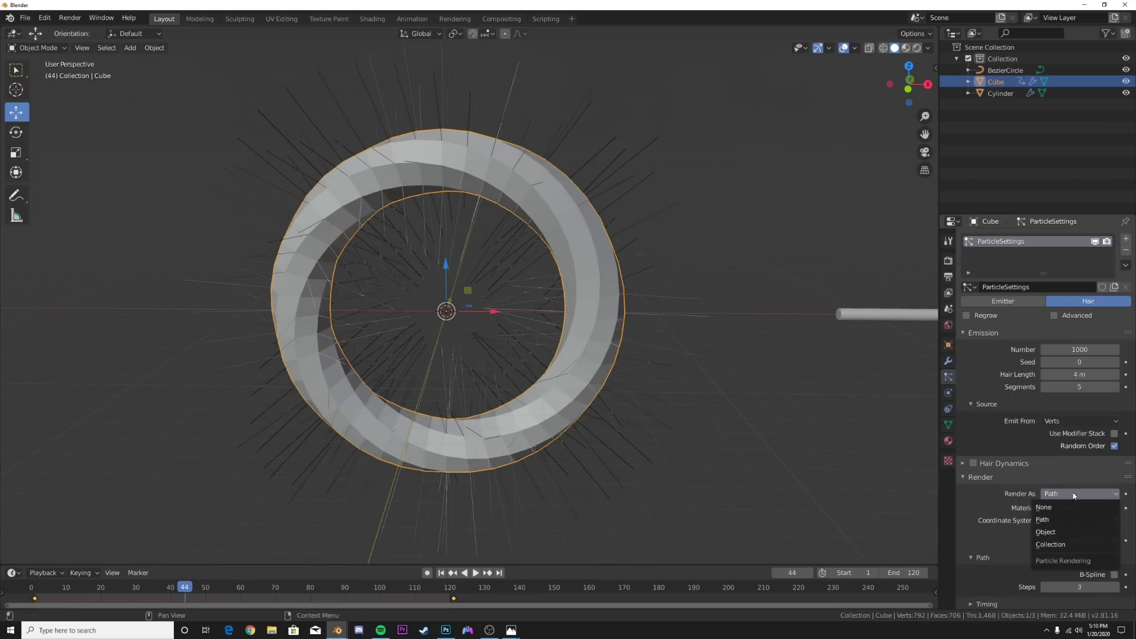
click(1059, 532)
click(1075, 577)
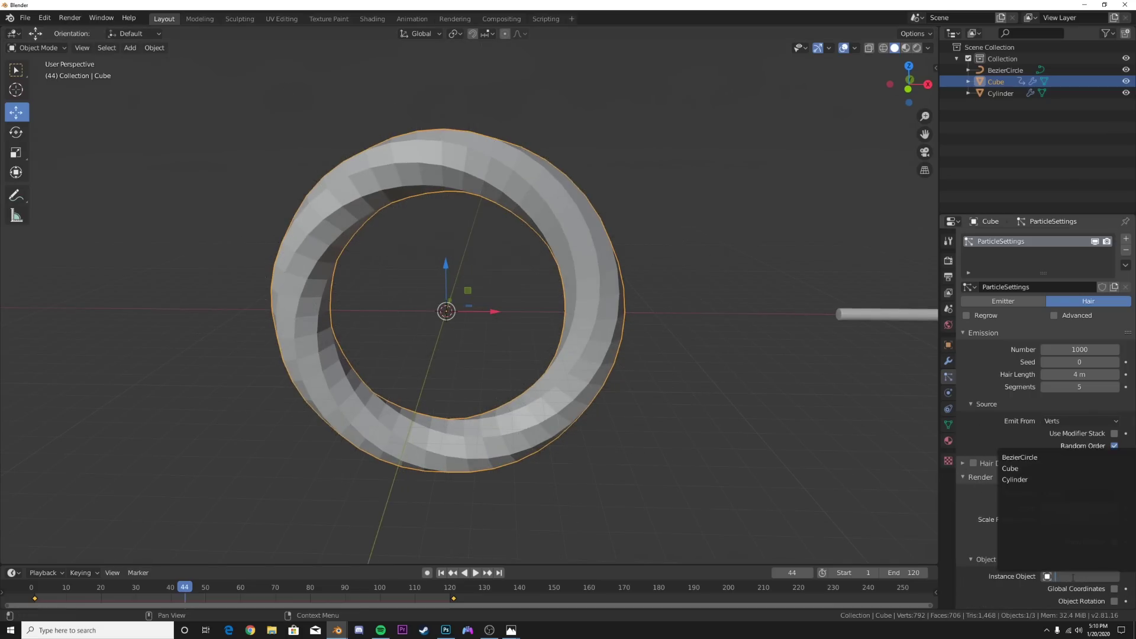
click(1033, 480)
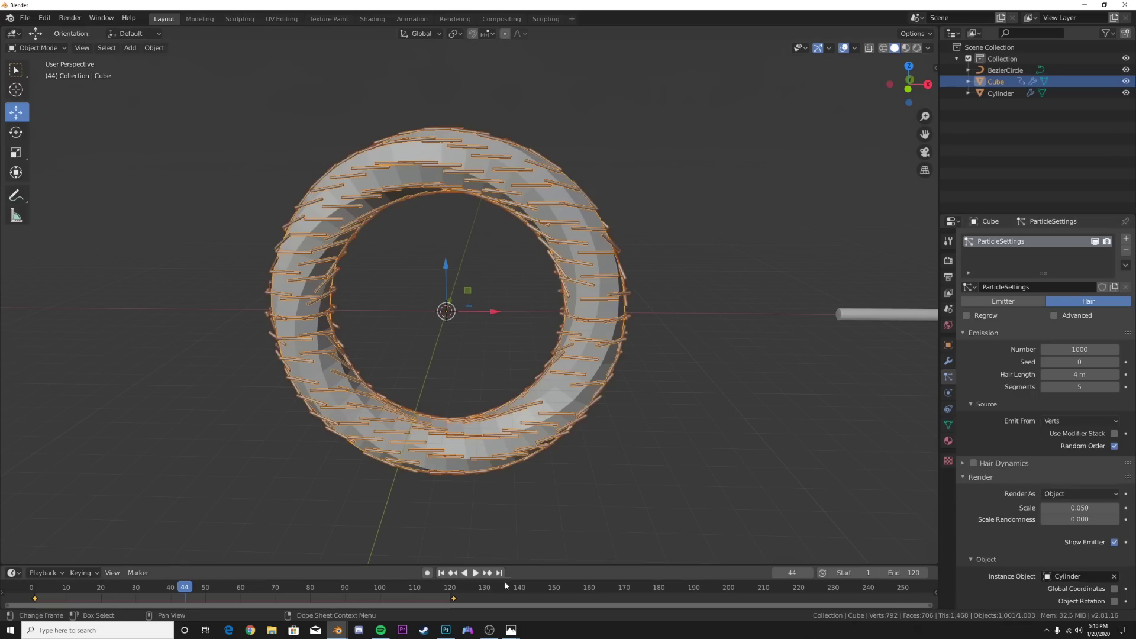
- Enable Regrow for the hair and Object Rotation for the instanced cylinders, checking the result by playing the animation
click(474, 572)
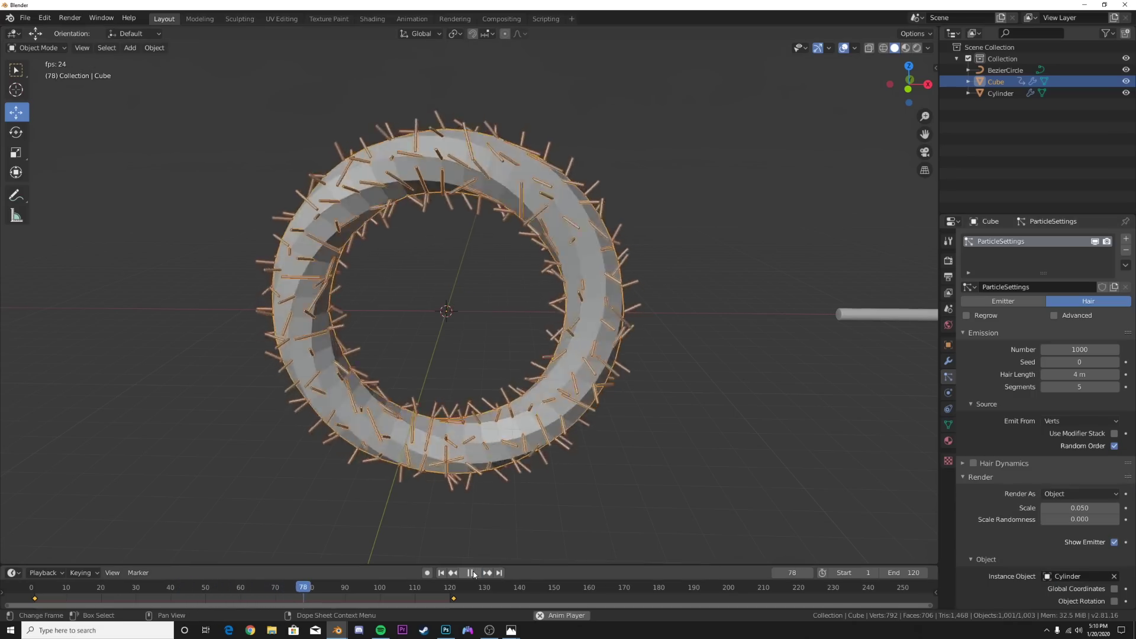
click(473, 574)
click(965, 317)
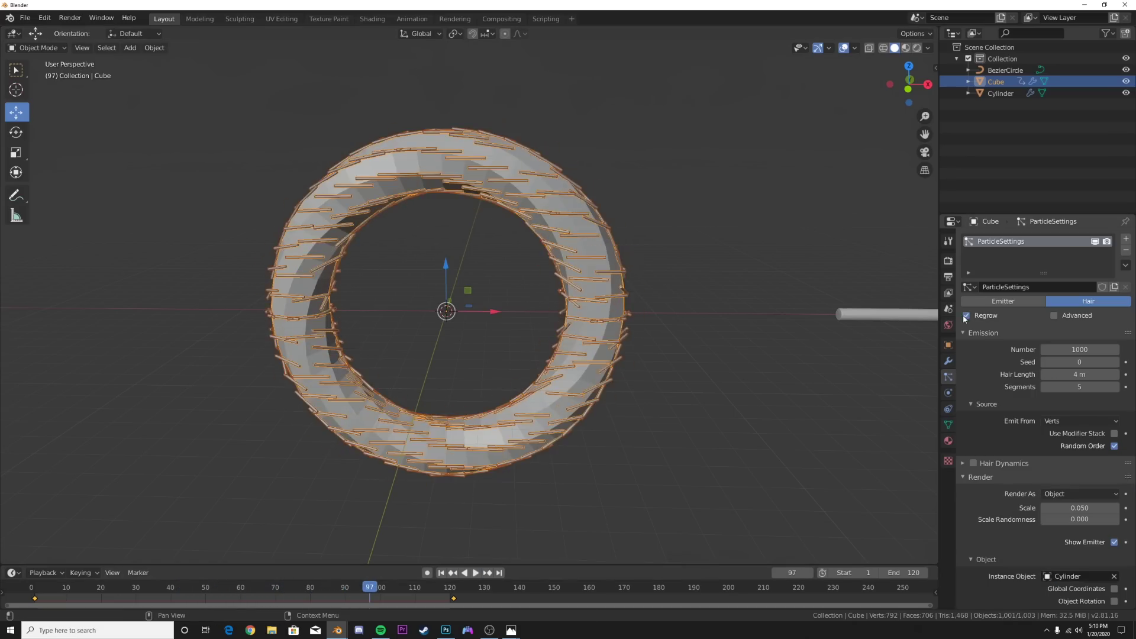
click(475, 573)
scroll(477, 320, down, 3)
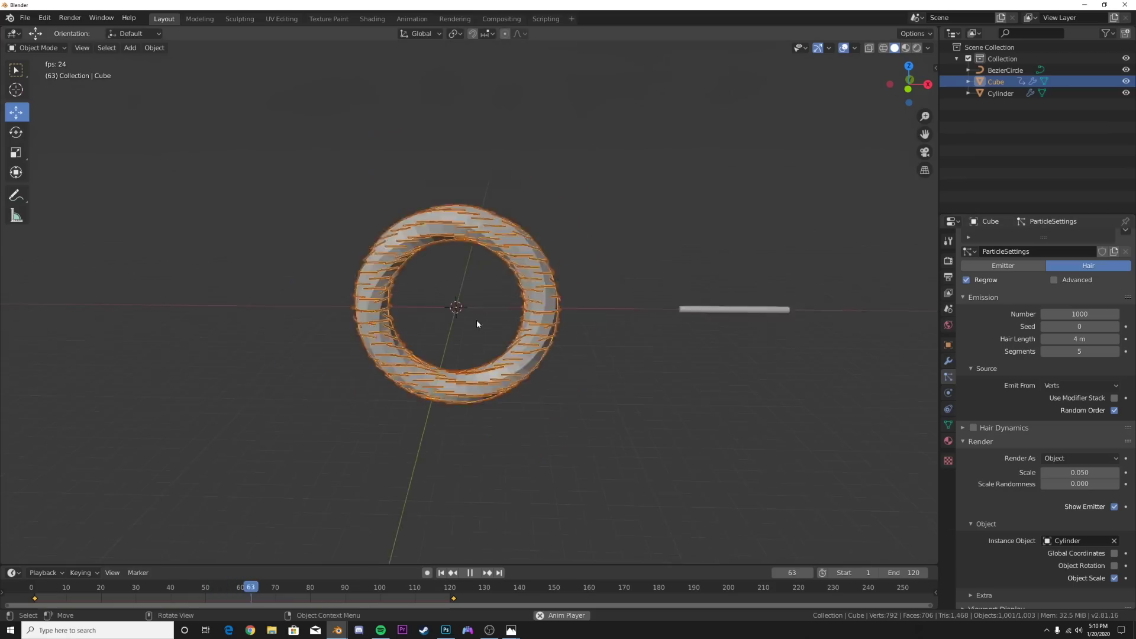
scroll(476, 319, up, 3)
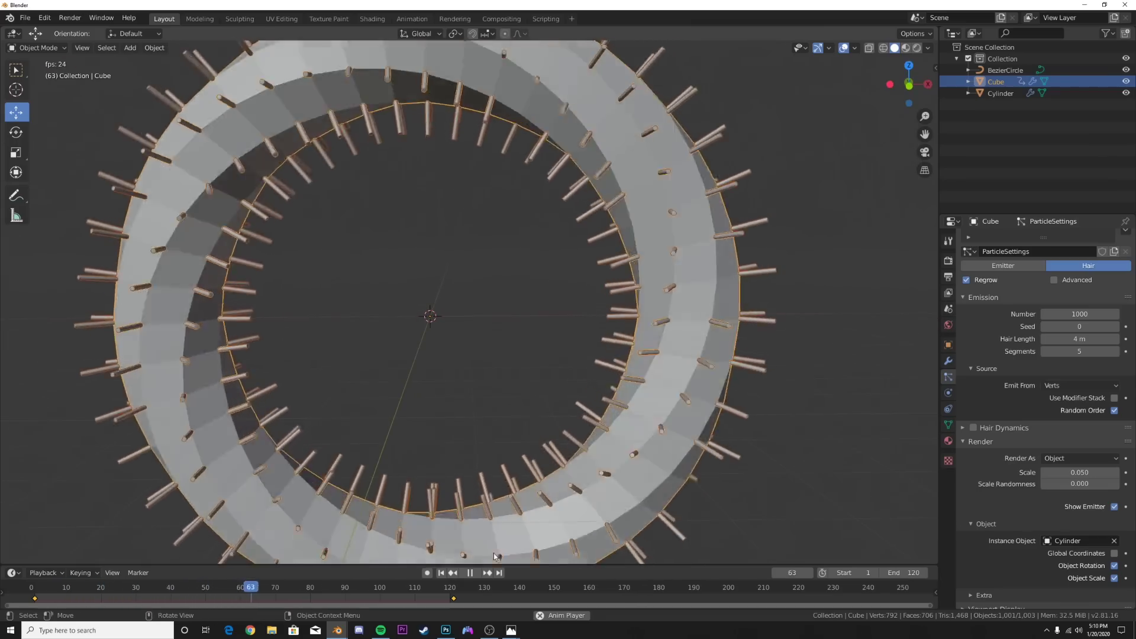
key(space)
scroll(603, 363, down, 3)
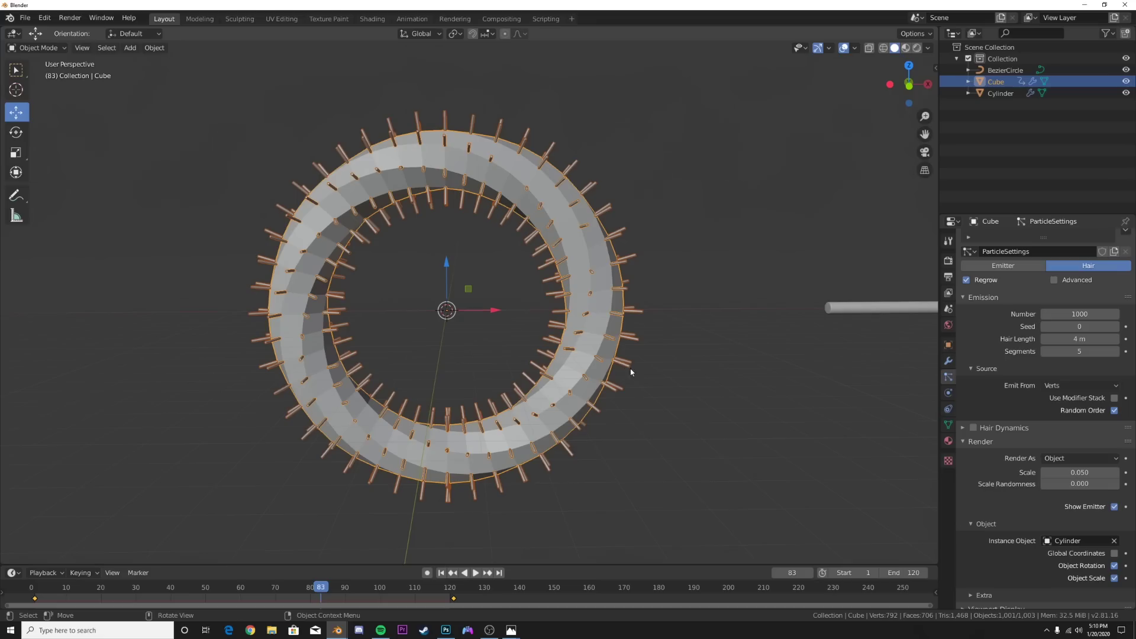
- Subdivide the entire ring mesh with 3 cuts
key(grave)
key(Escape)
key(Tab)
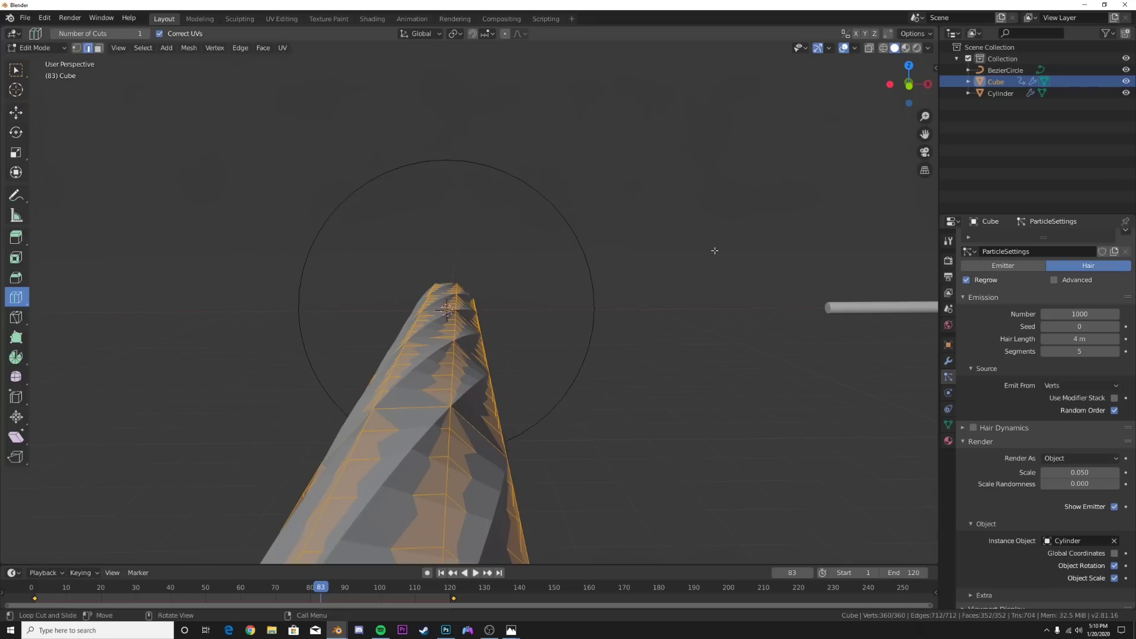
right_click(715, 250)
click(714, 251)
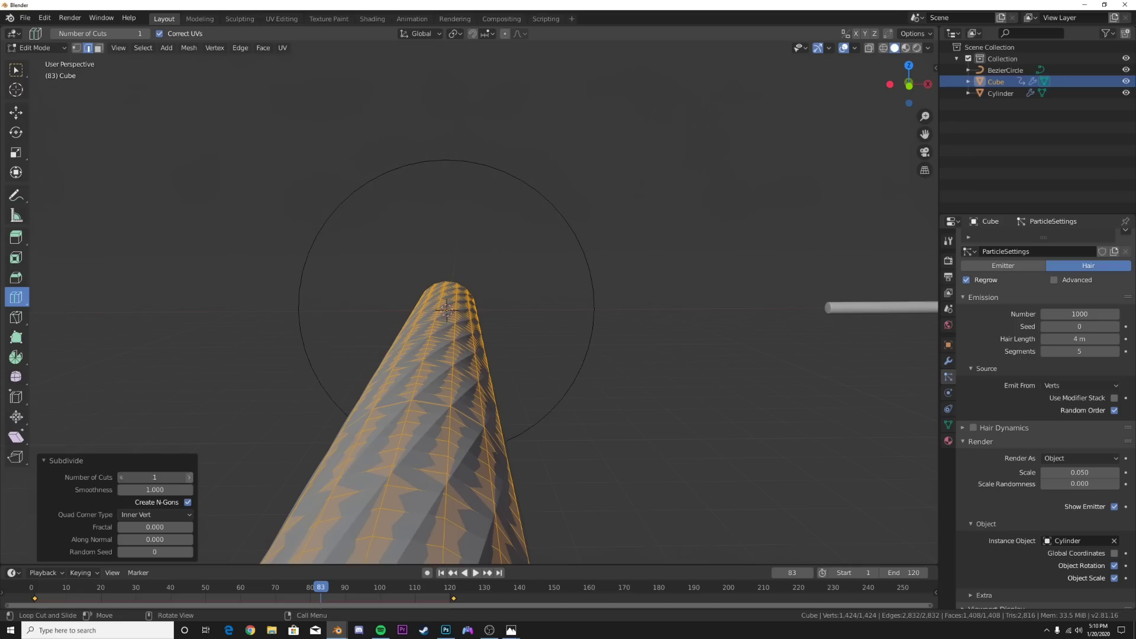
click(189, 477)
click(189, 477)
click(190, 477)
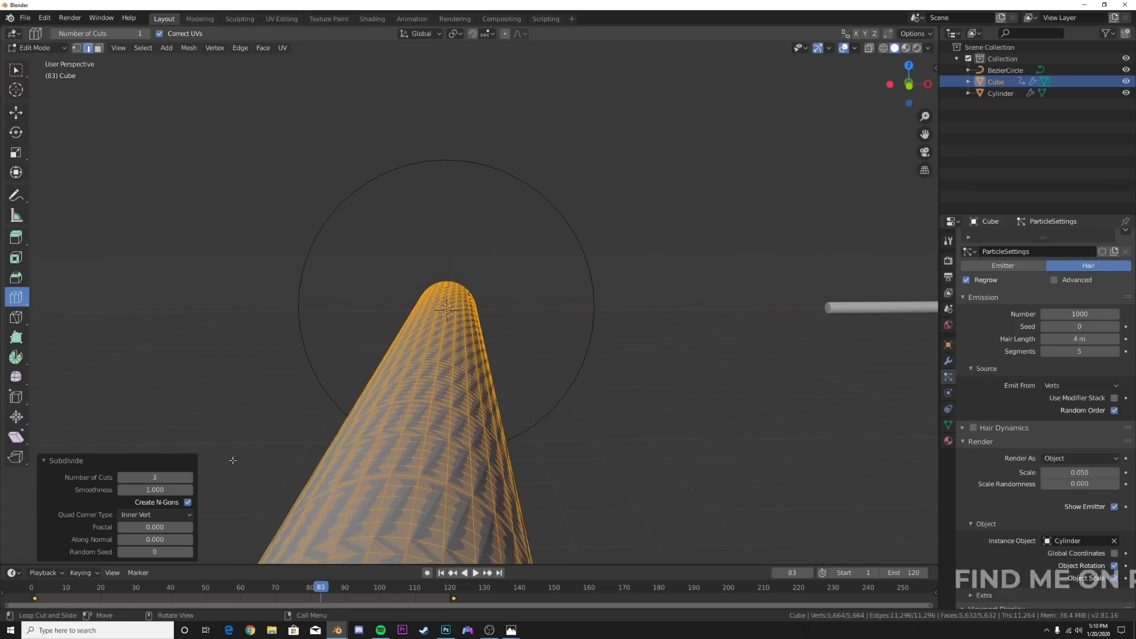
- Return the ring to Object Mode and shade it smooth
key(Tab)
right_click(641, 294)
click(639, 293)
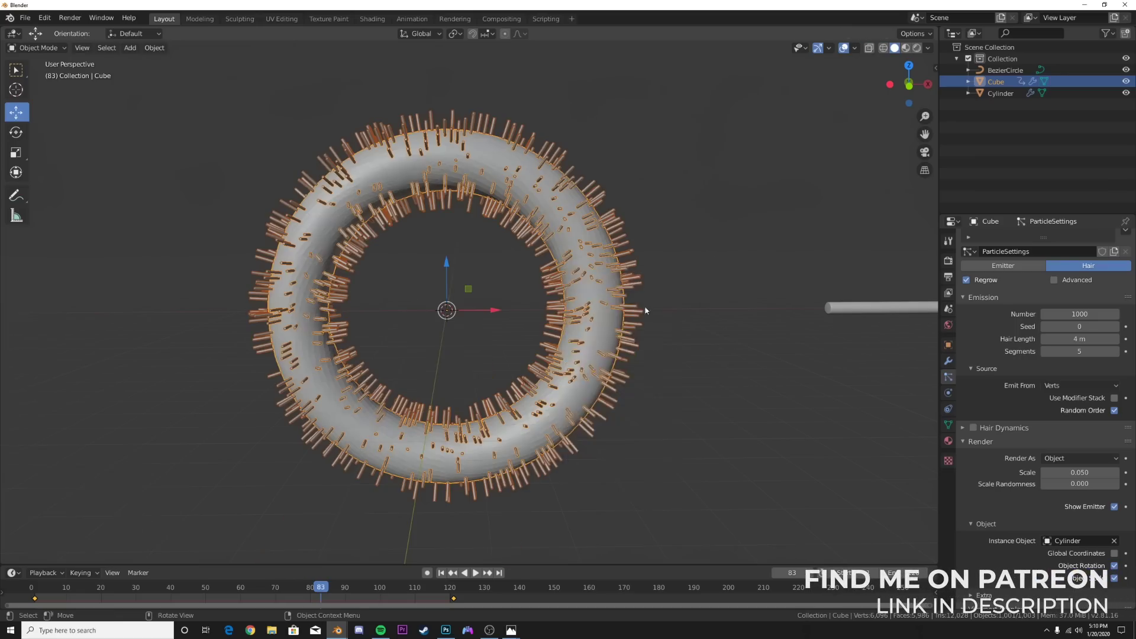
- Set the instanced cylinders' render scale to 0.2 and their scale randomness to 0.672
scroll(652, 354, up, 2)
drag(1080, 485, 1112, 472)
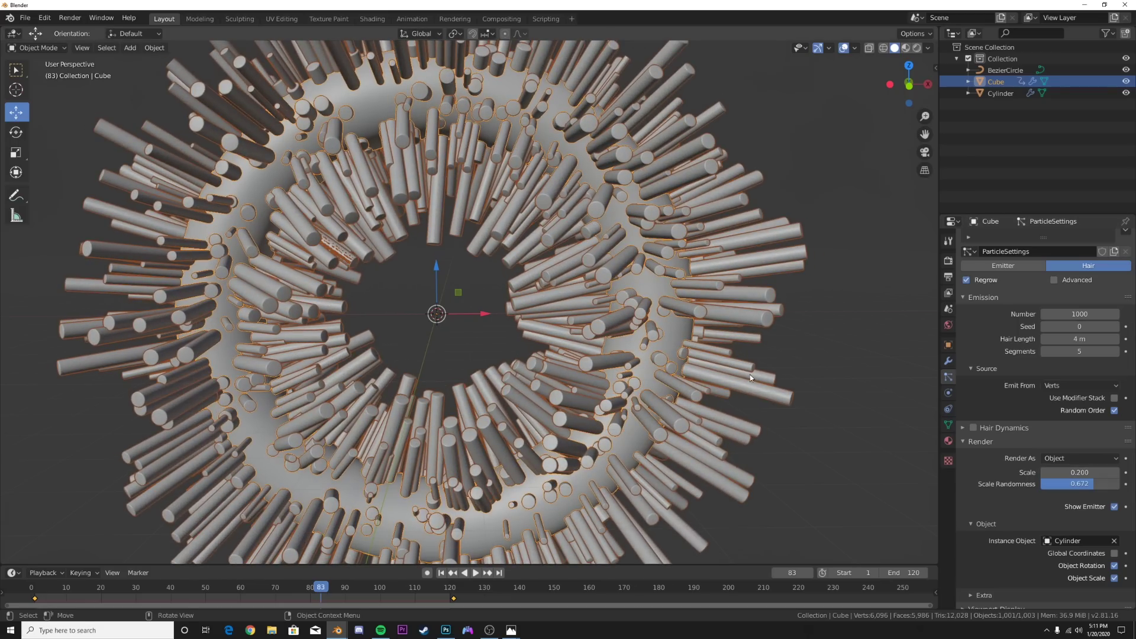
- Scale the ring and the Bezier circle together by about 0.474 and set the particle render scale to 0.044
shift+click(999, 71)
key(s)
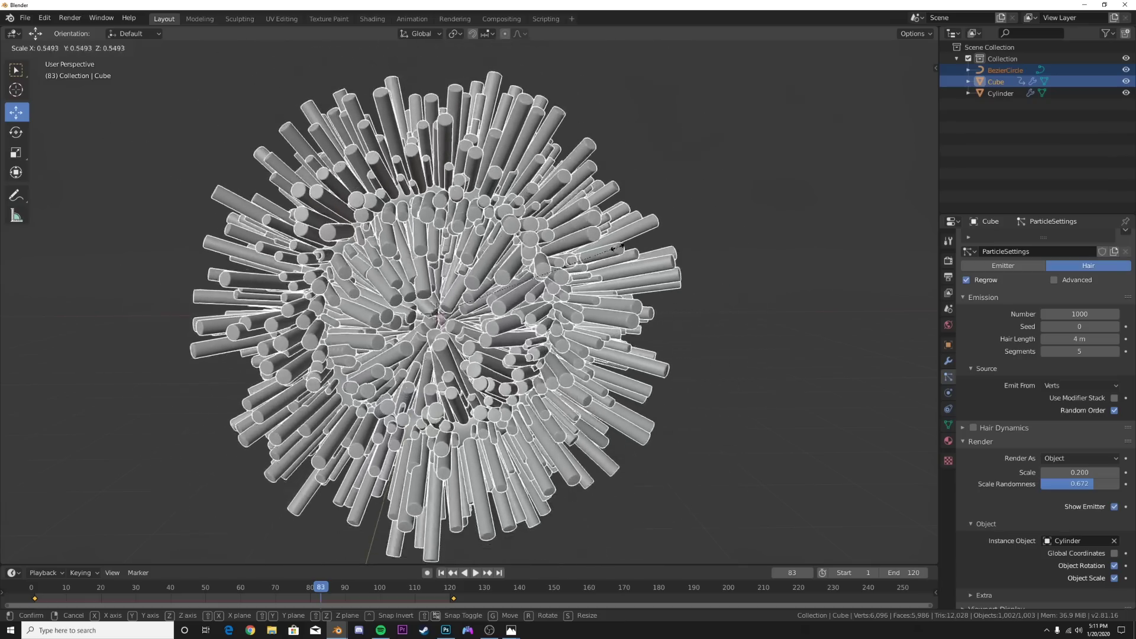
click(595, 371)
mouse_move(1075, 473)
mouse_down()
mouse_move(1053, 472)
mouse_move(1065, 472)
mouse_up()
scroll(468, 288, up, 5)
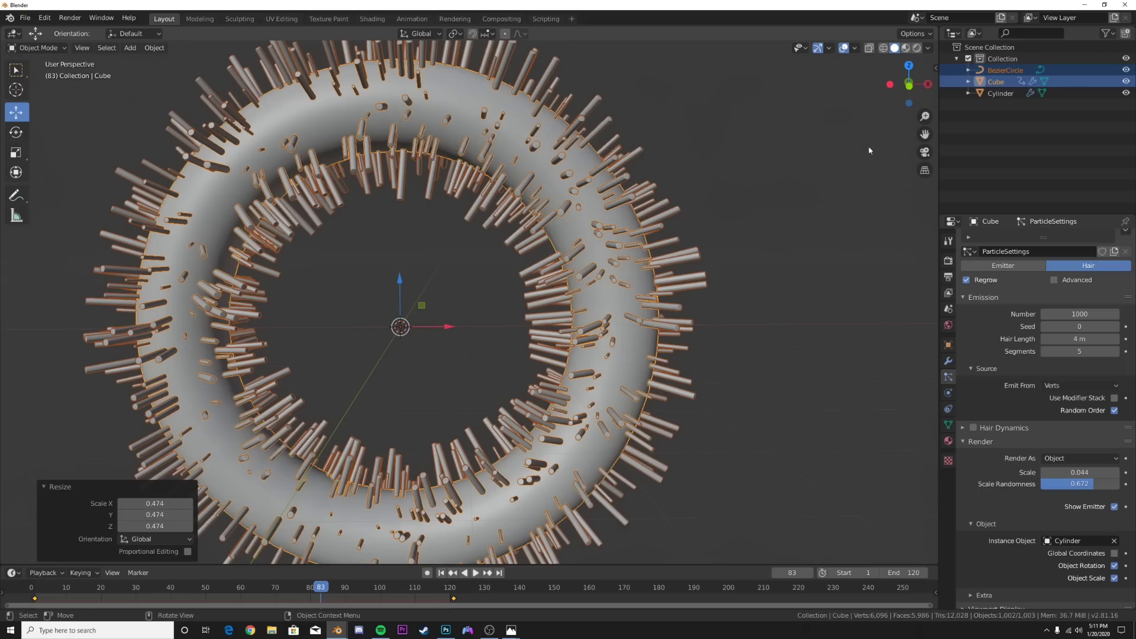
click(1001, 71)
shift+click(997, 82)
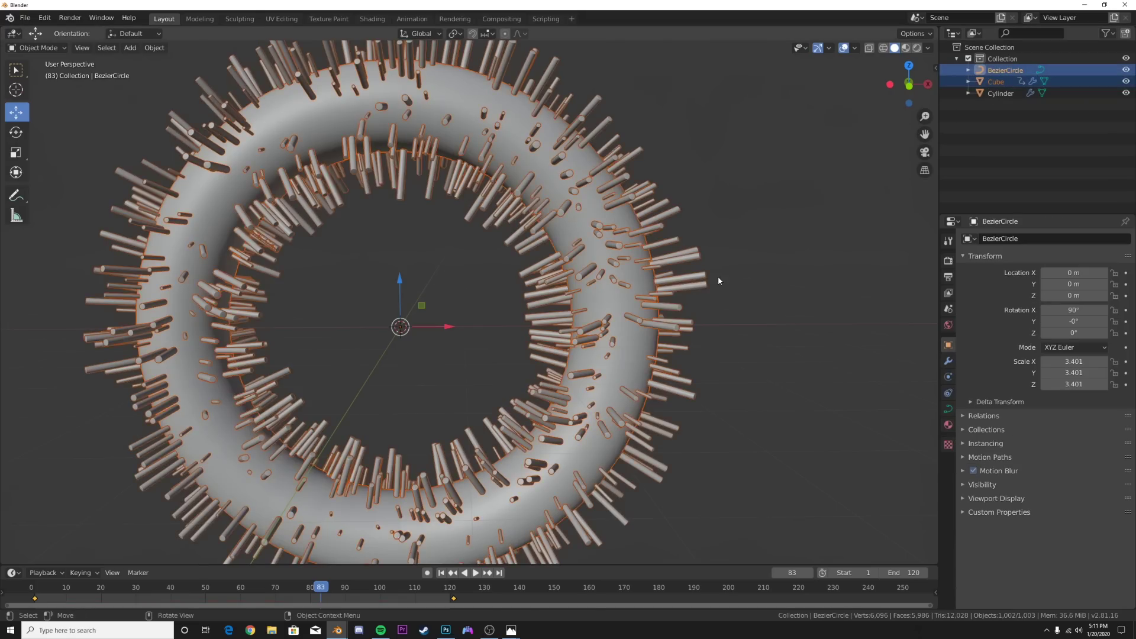
key(s)
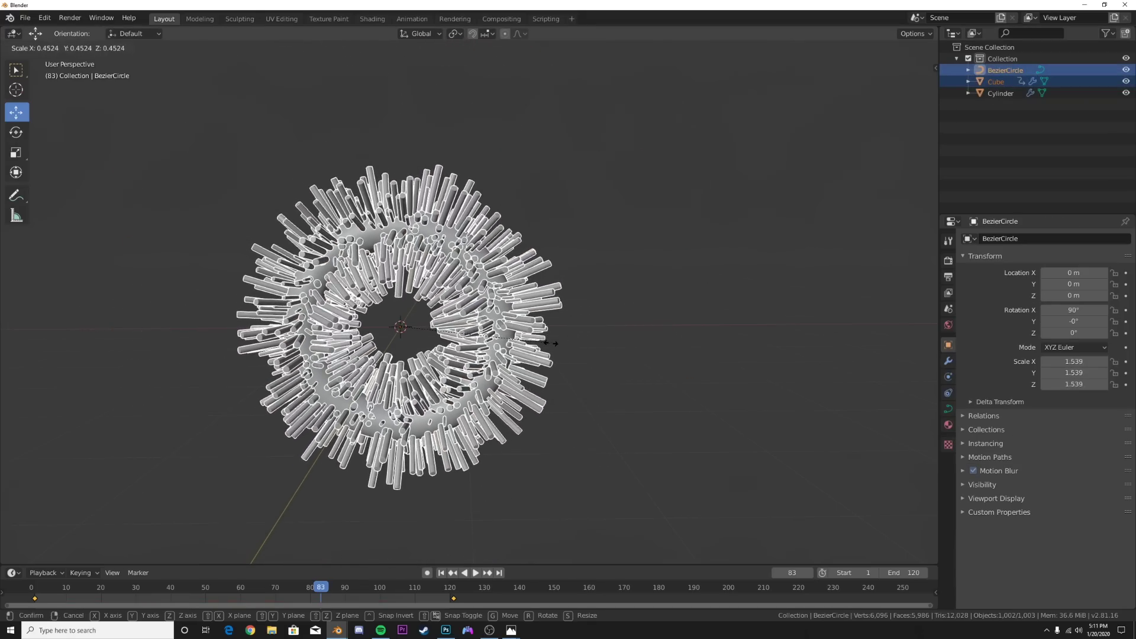
click(565, 339)
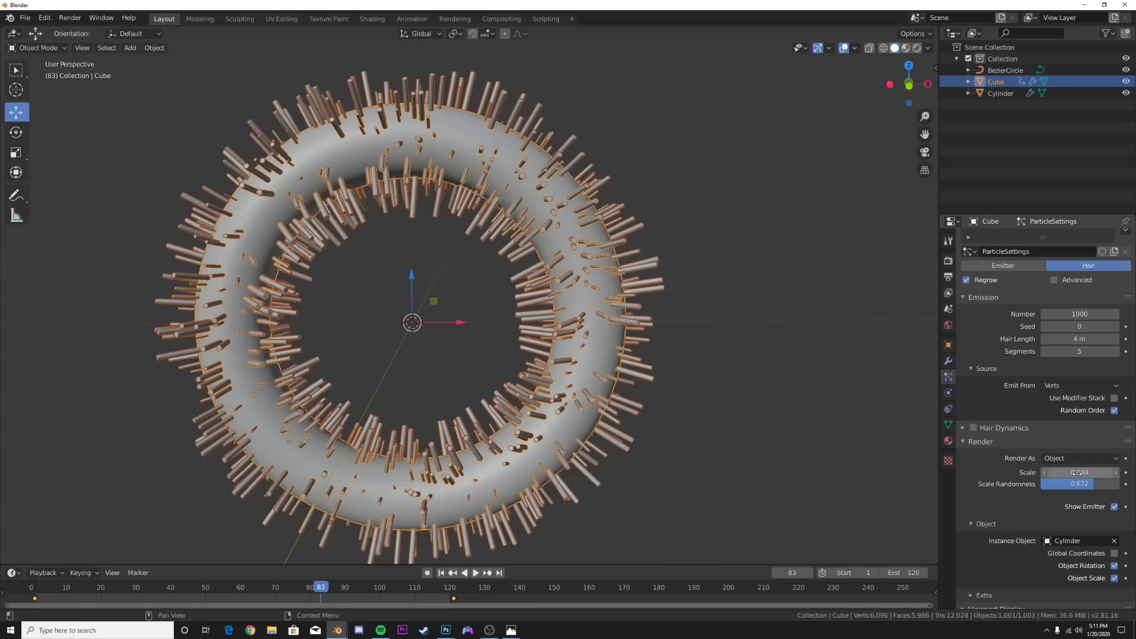
- Set the particle render scale to 0.098 with scale randomness 0.856 and play back the animation to check the spikes
mouse_move(1077, 472)
mouse_down()
mouse_move(1076, 488)
mouse_move(1085, 473)
mouse_up()
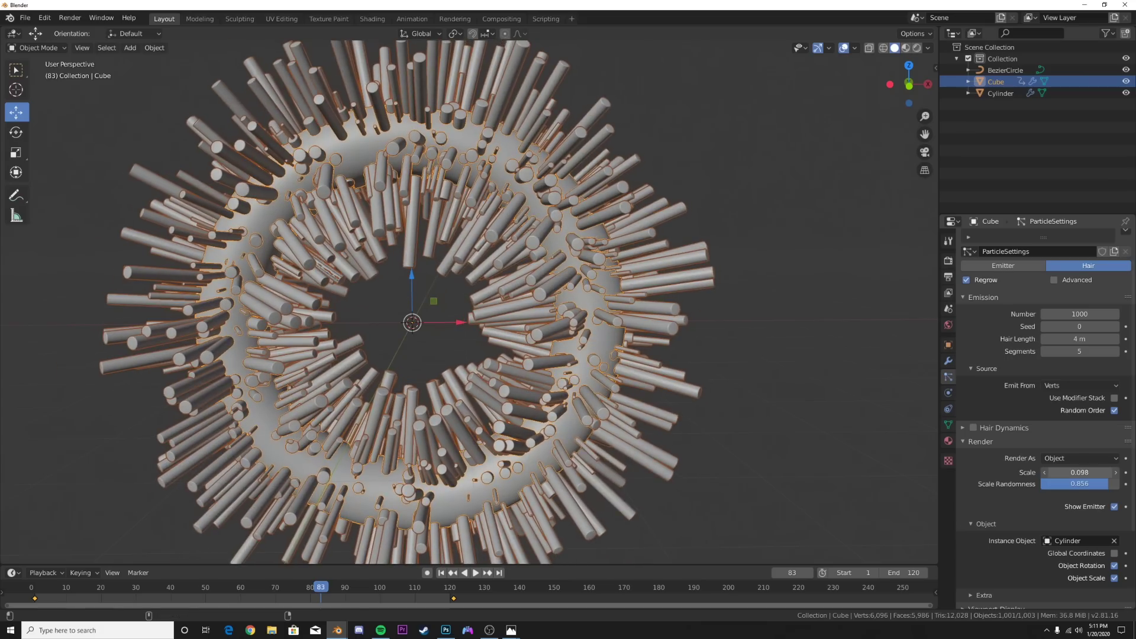
click(474, 573)
click(798, 399)
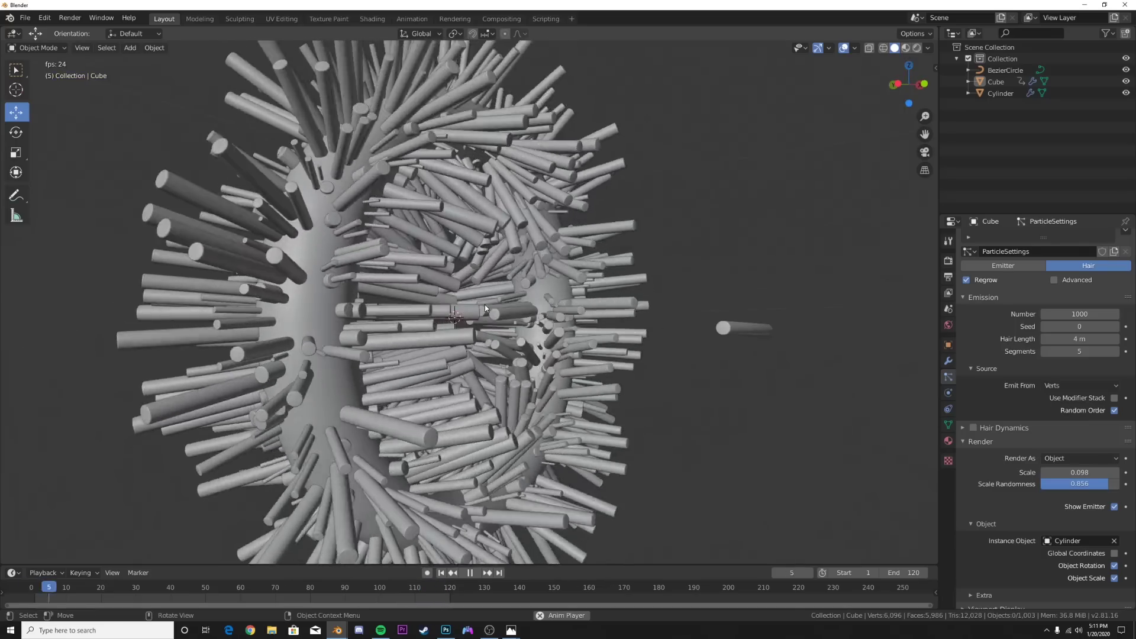
click(469, 573)
middle_drag(580, 387, 526, 368)
- Turn off Random Order for the particle emission source and play the animation to check the distribution
scroll(1108, 516, down, 4)
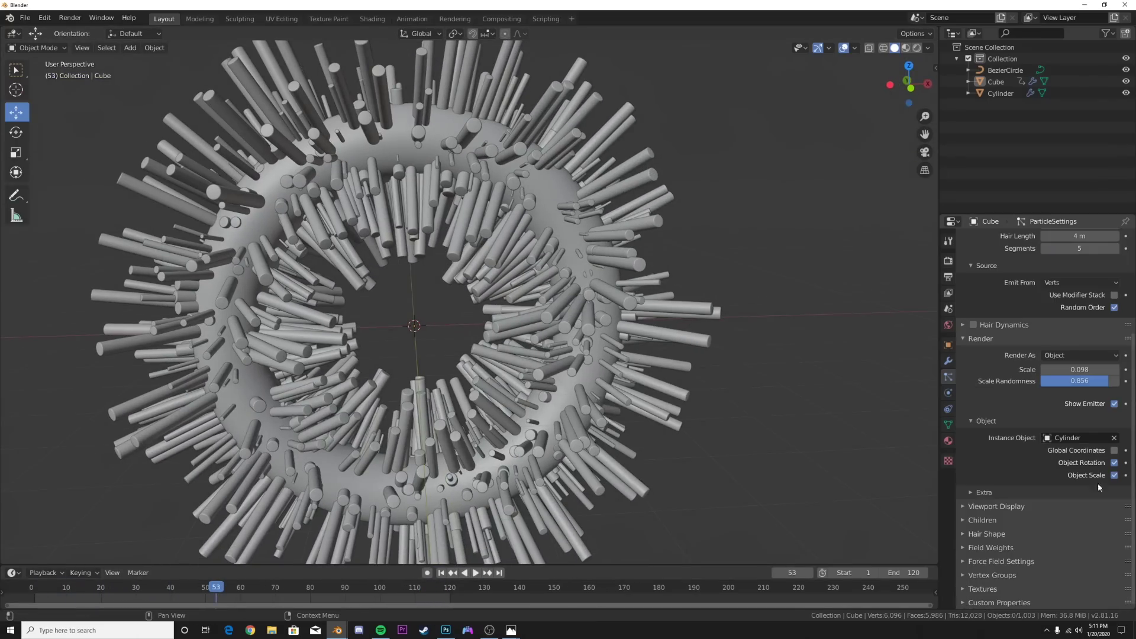
scroll(1105, 430, up, 2)
click(1115, 361)
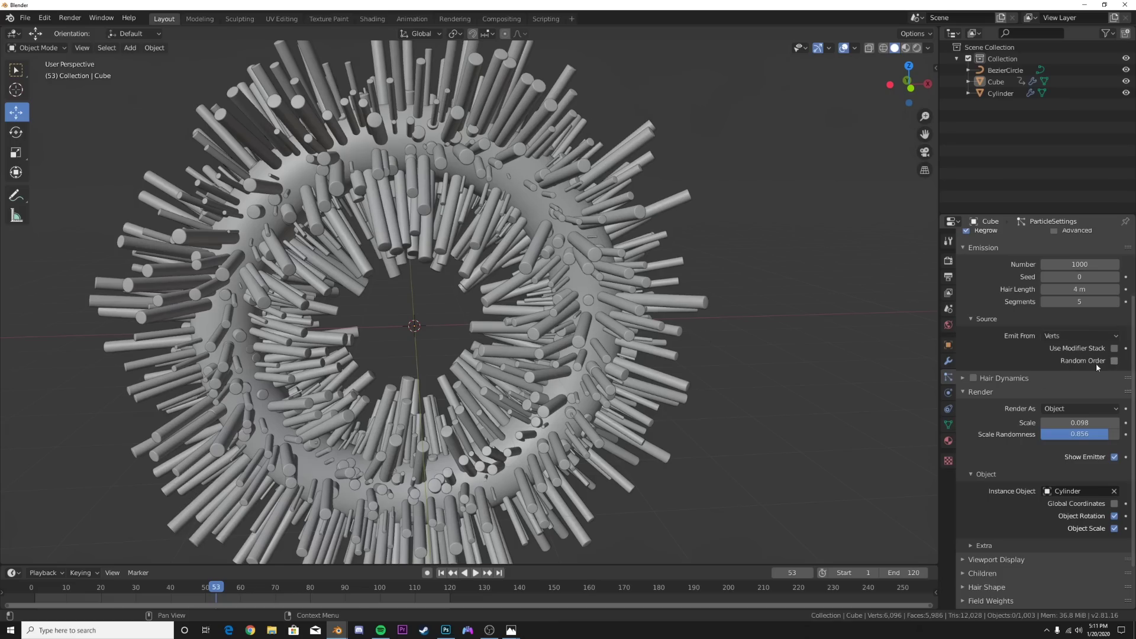
click(476, 572)
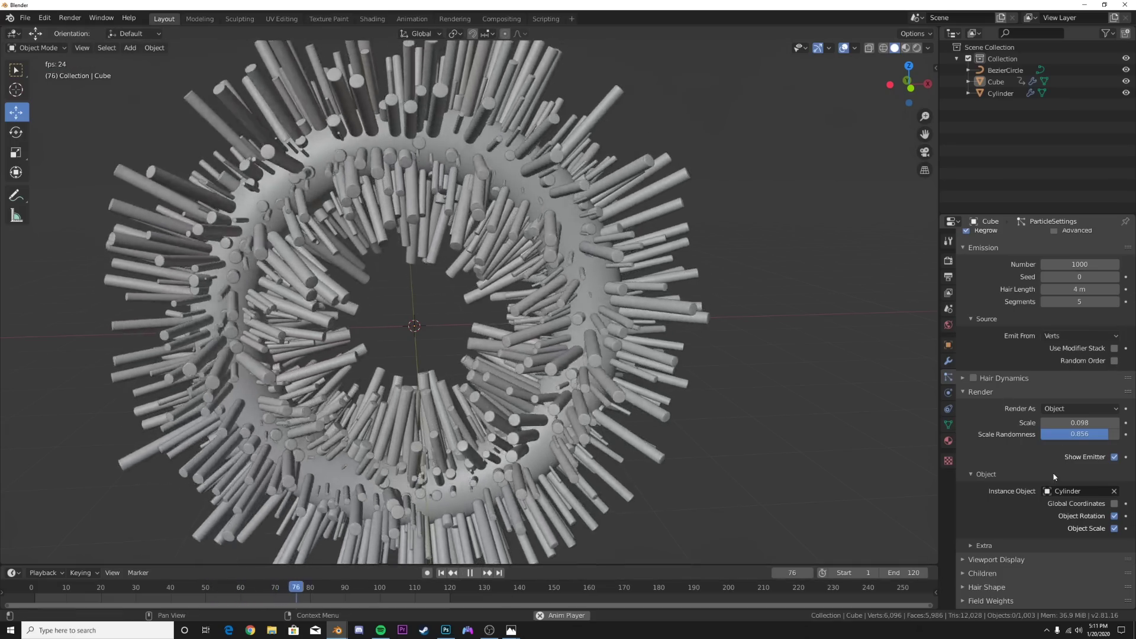
scroll(1077, 421, up, 3)
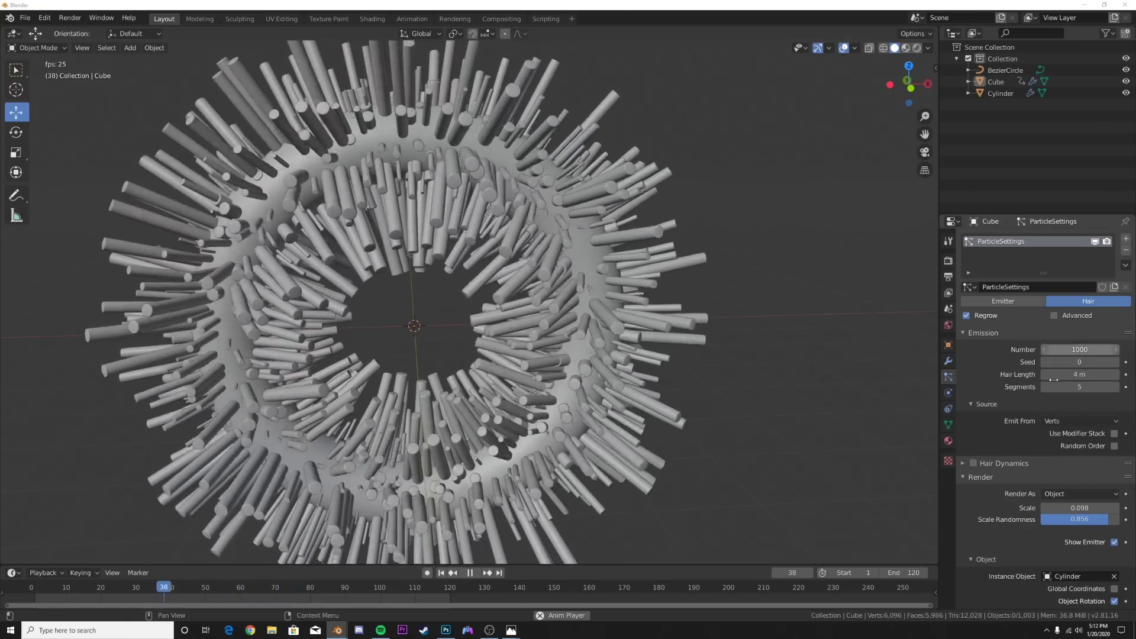
click(471, 573)
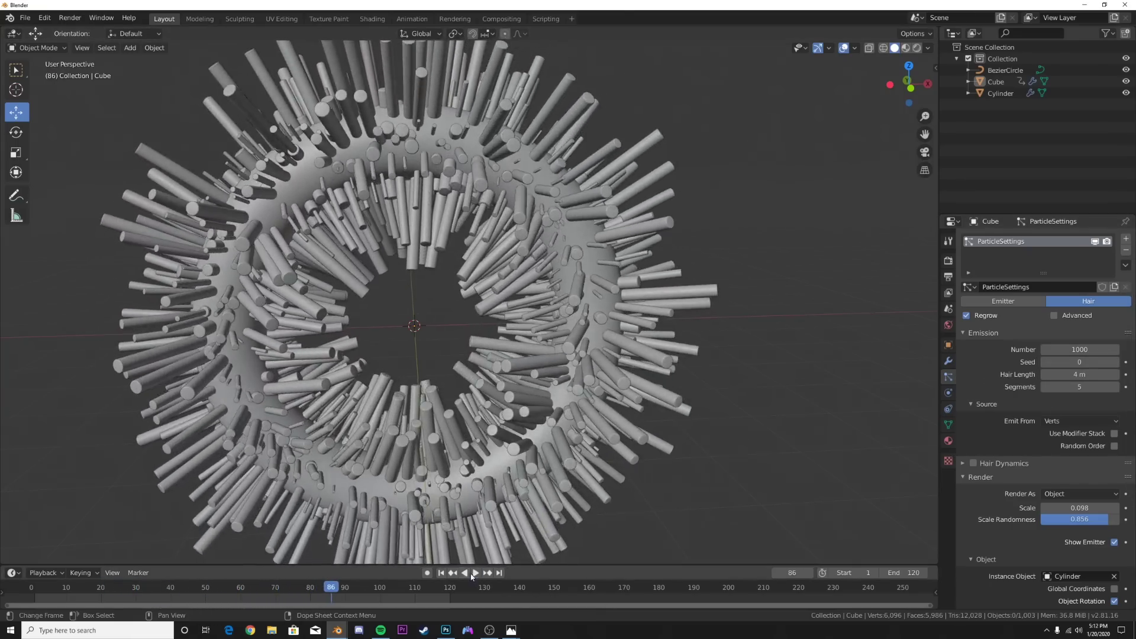
- Play the animation again and examine the rotating spiky ring from several angles and distances
middle_drag(461, 491, 503, 482)
click(475, 574)
middle_drag(697, 378, 709, 405)
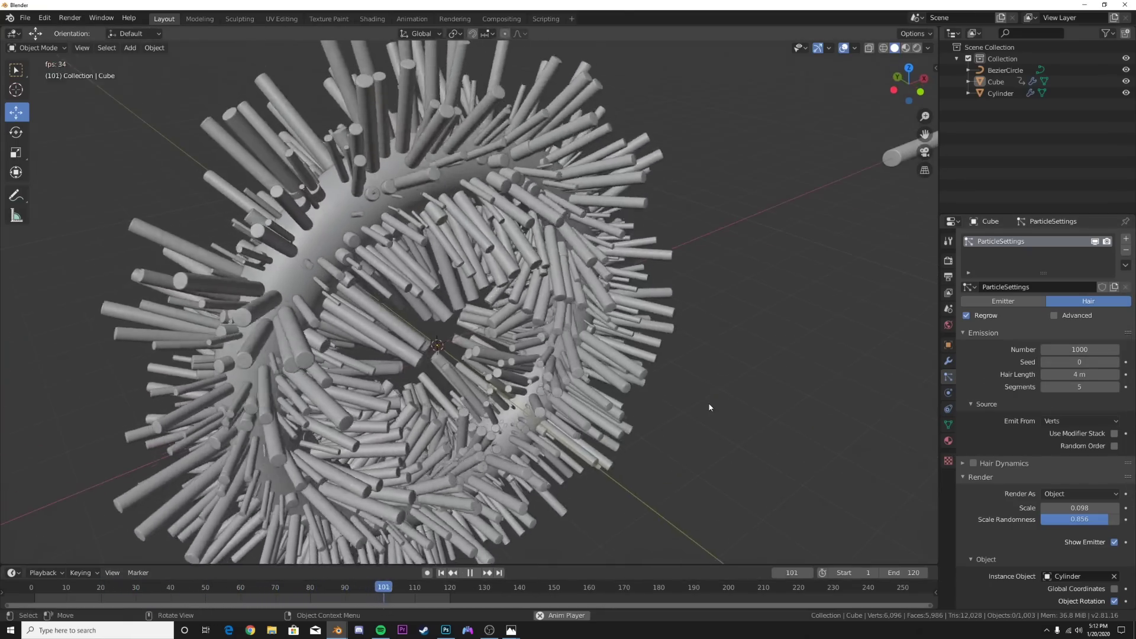
scroll(711, 405, down, 7)
scroll(701, 406, up, 6)
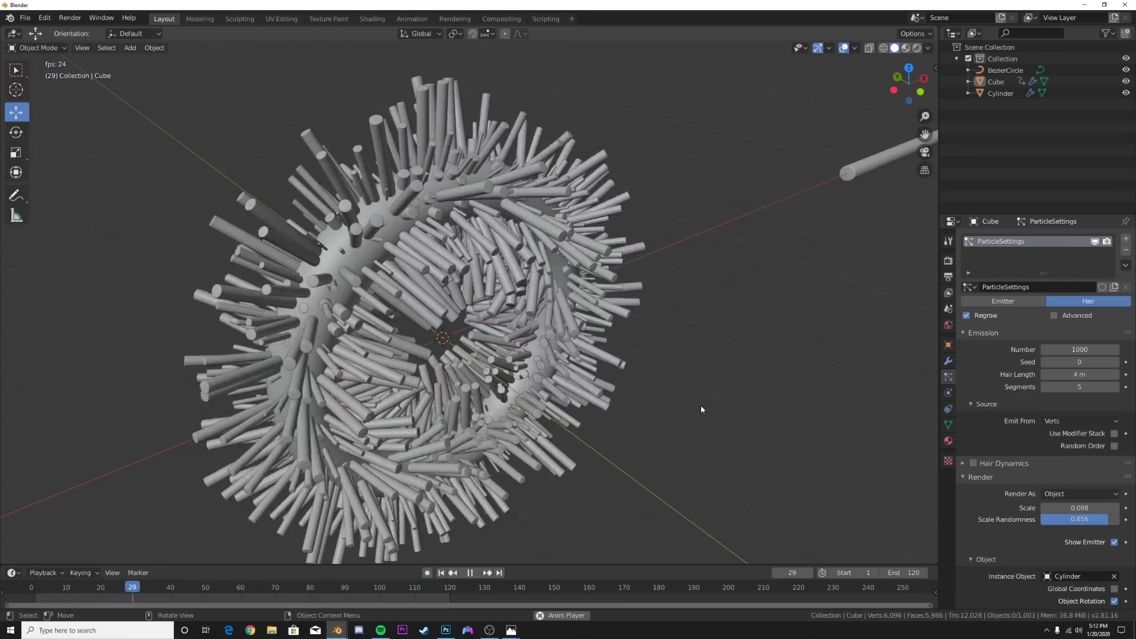
key(space)
middle_drag(689, 416, 574, 422)
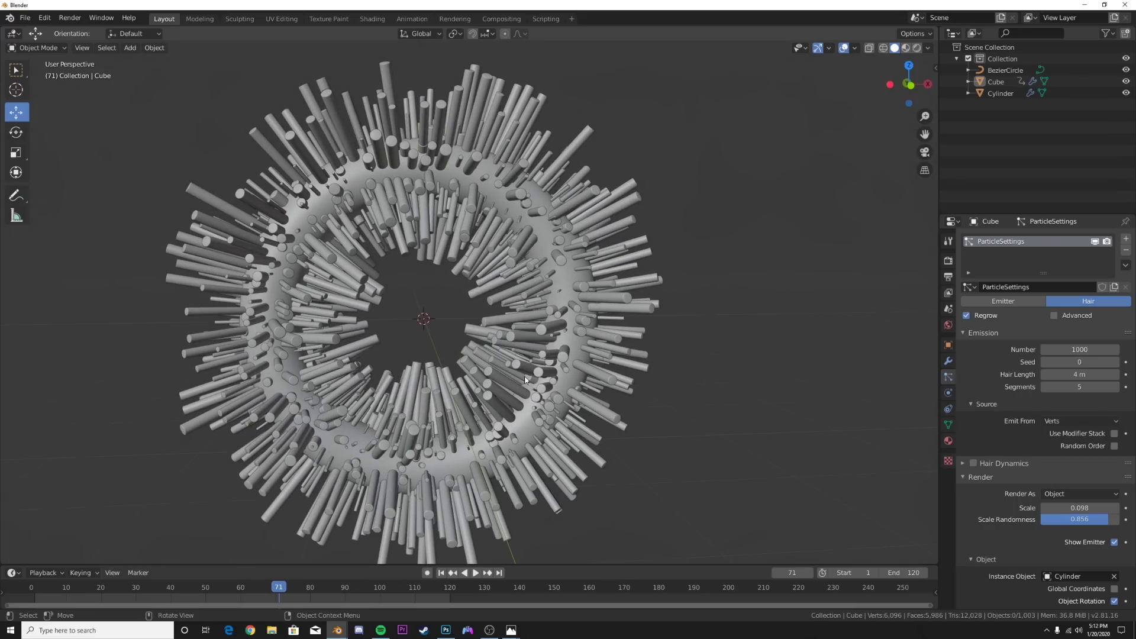
- Move the Bezier circle and the ring together upward along Z by about 5.39 m
click(1005, 70)
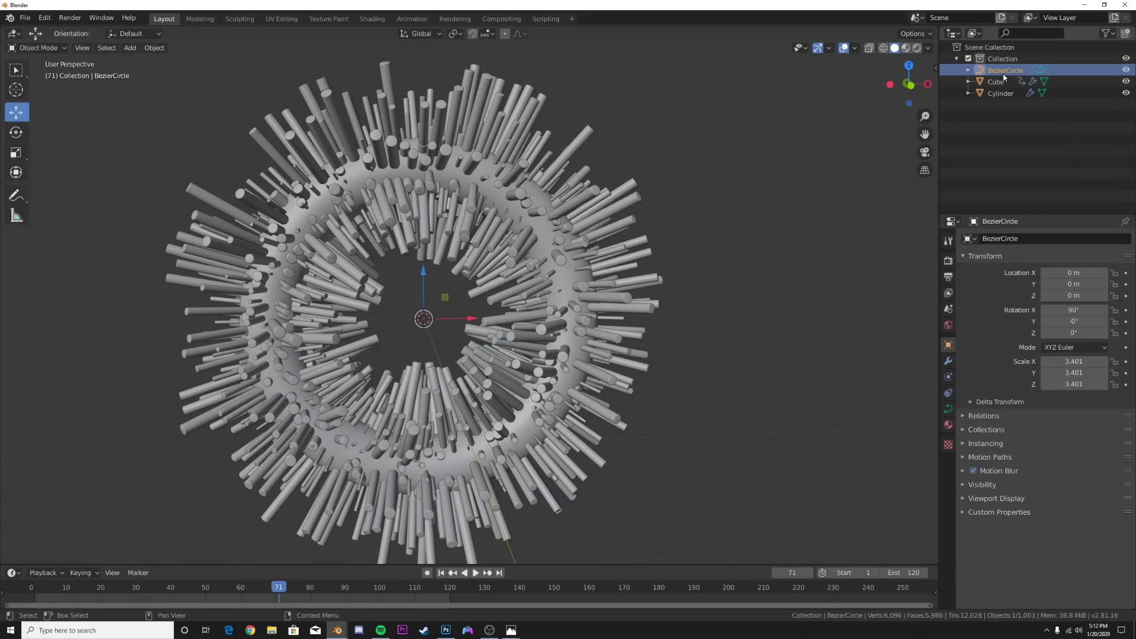
shift+click(1002, 81)
key(g)
key(z)
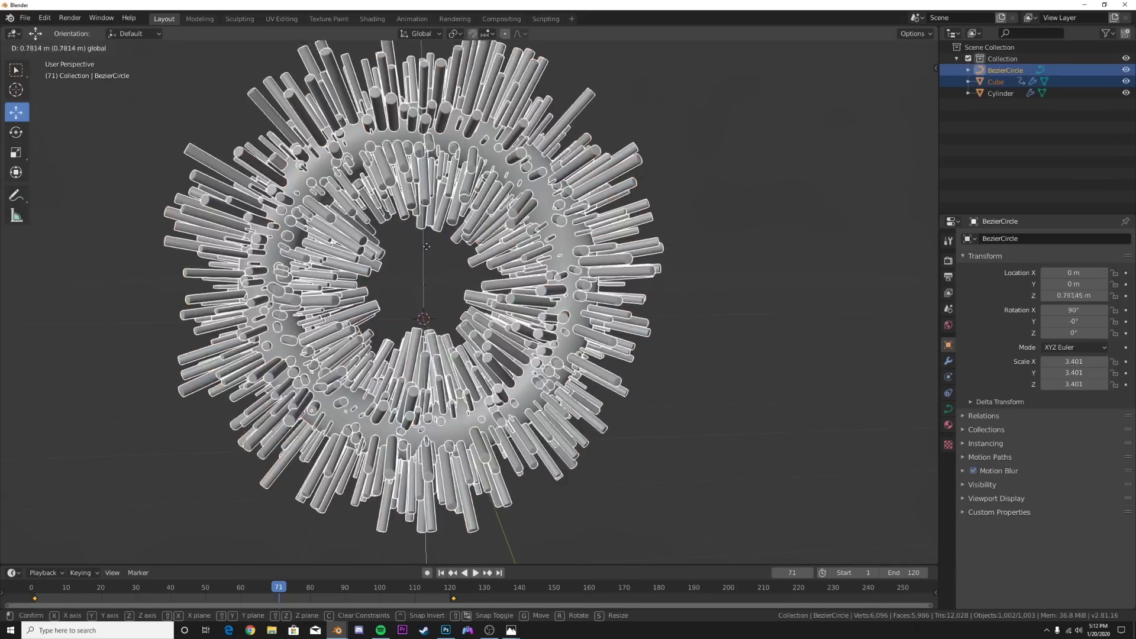
click(505, 105)
- Add a flat cylinder at the origin beneath the ring with 99 vertices, a radius of 4.02 m and a depth of 0.3 m
scroll(555, 344, down, 3)
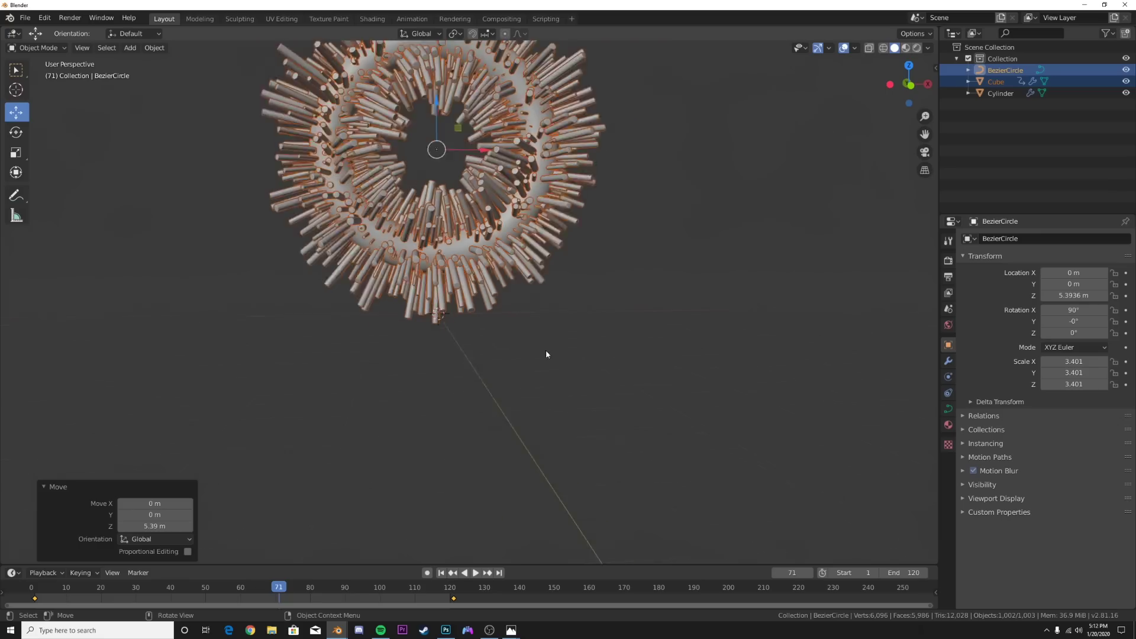
middle_drag(527, 322, 525, 334)
scroll(526, 334, up, 5)
key(shift+a)
mouse_move(526, 335)
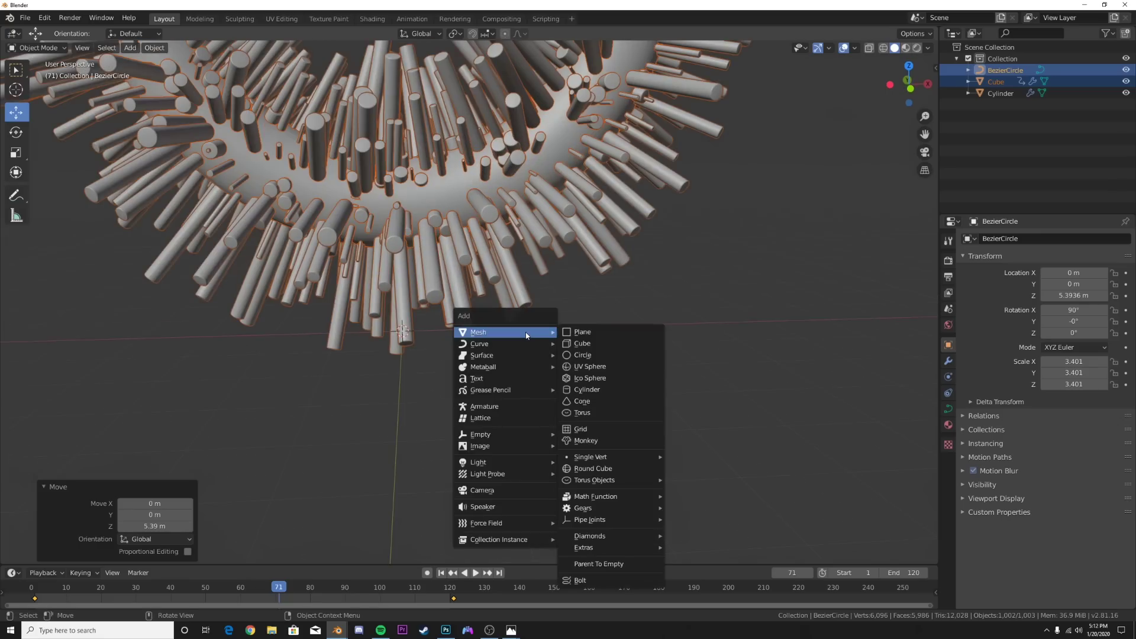
click(603, 389)
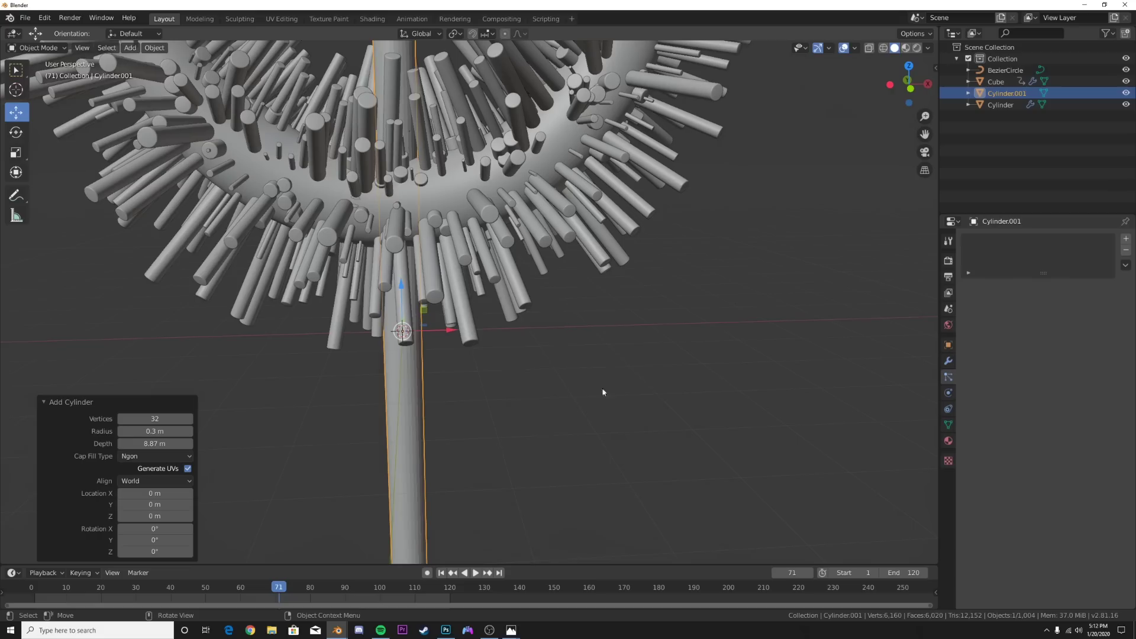
drag(162, 431, 222, 431)
drag(1087, 416, 888, 393)
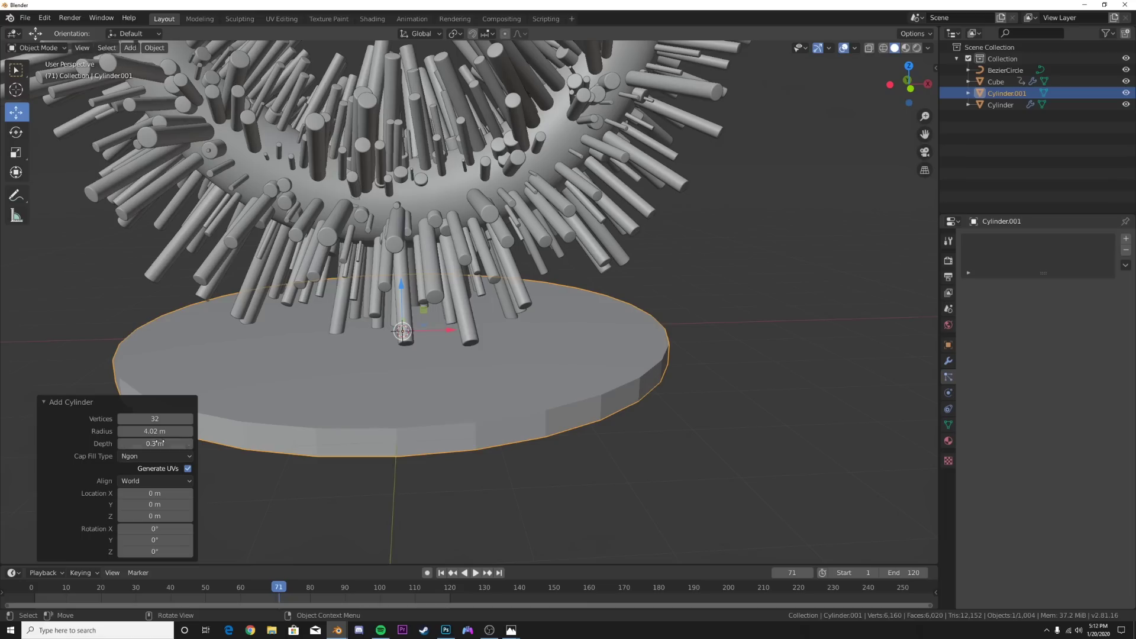
drag(170, 421, 255, 427)
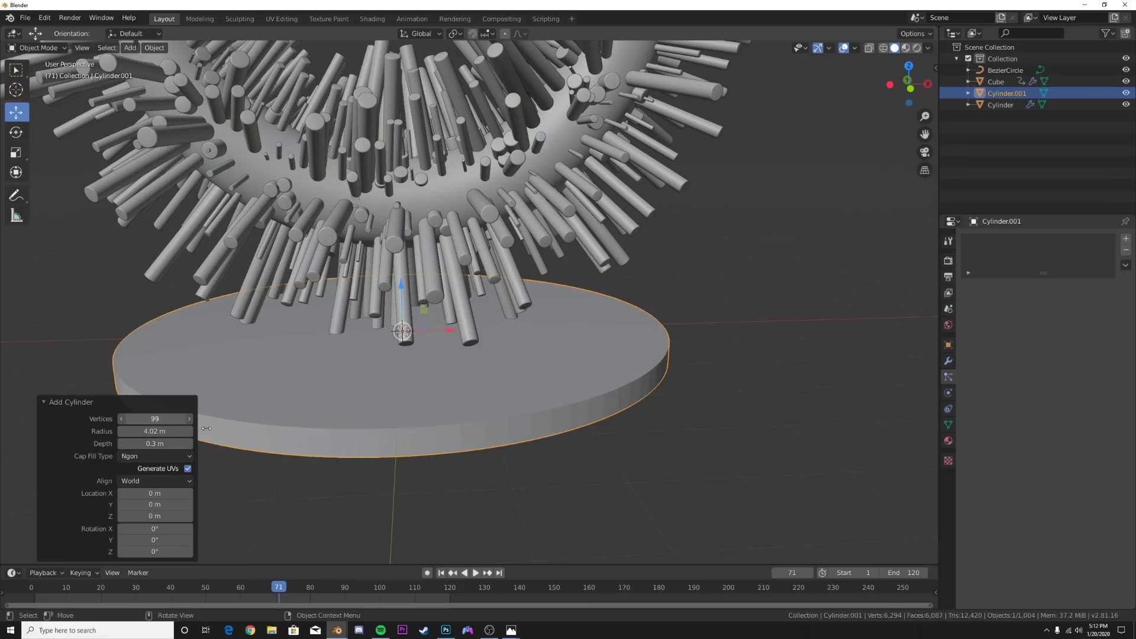
- Apply the base cylinder's transform and add a Bevel modifier with its limit method set to Angle
click(113, 406)
key(ctrl+a)
click(571, 398)
click(947, 361)
click(1003, 238)
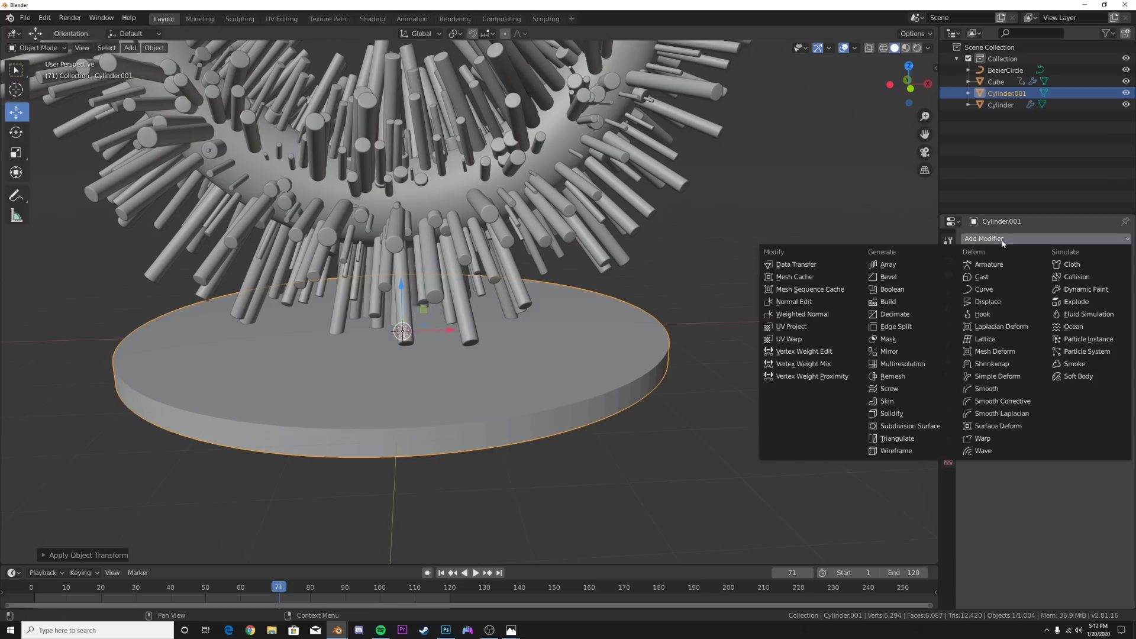
click(932, 277)
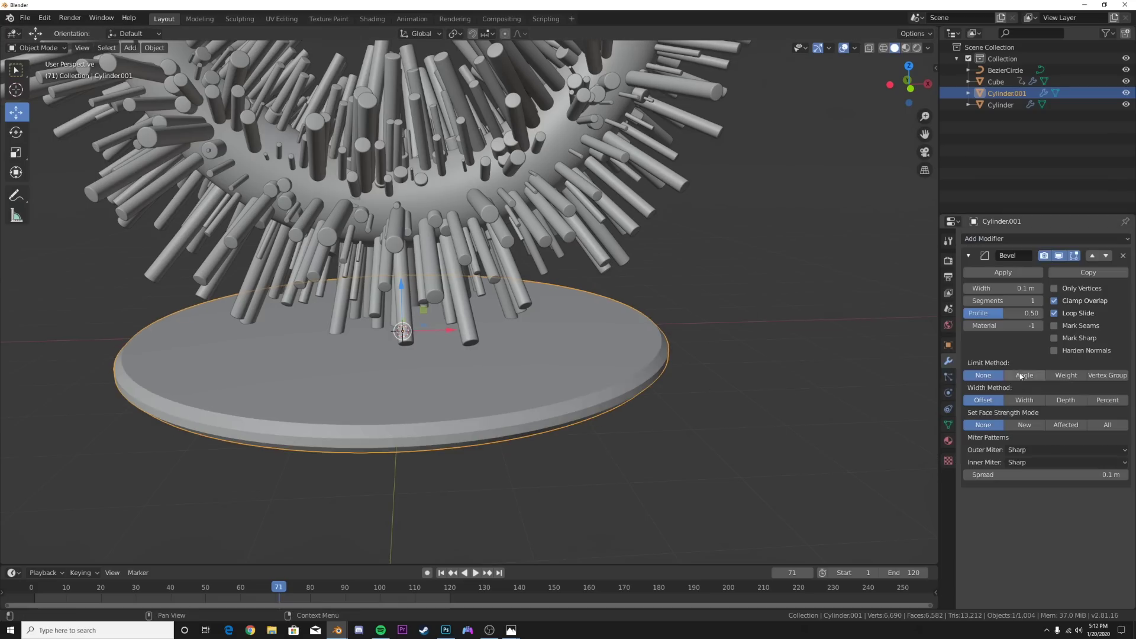
click(1024, 376)
- Set the base cylinder's bevel width to 0.031 m with 4 segments and shade the disc smooth
mouse_move(1006, 288)
mouse_down()
mouse_move(970, 289)
mouse_move(1006, 288)
mouse_up()
click(1039, 302)
click(1038, 301)
click(1038, 302)
right_click(802, 292)
click(801, 292)
middle_drag(580, 394, 526, 362)
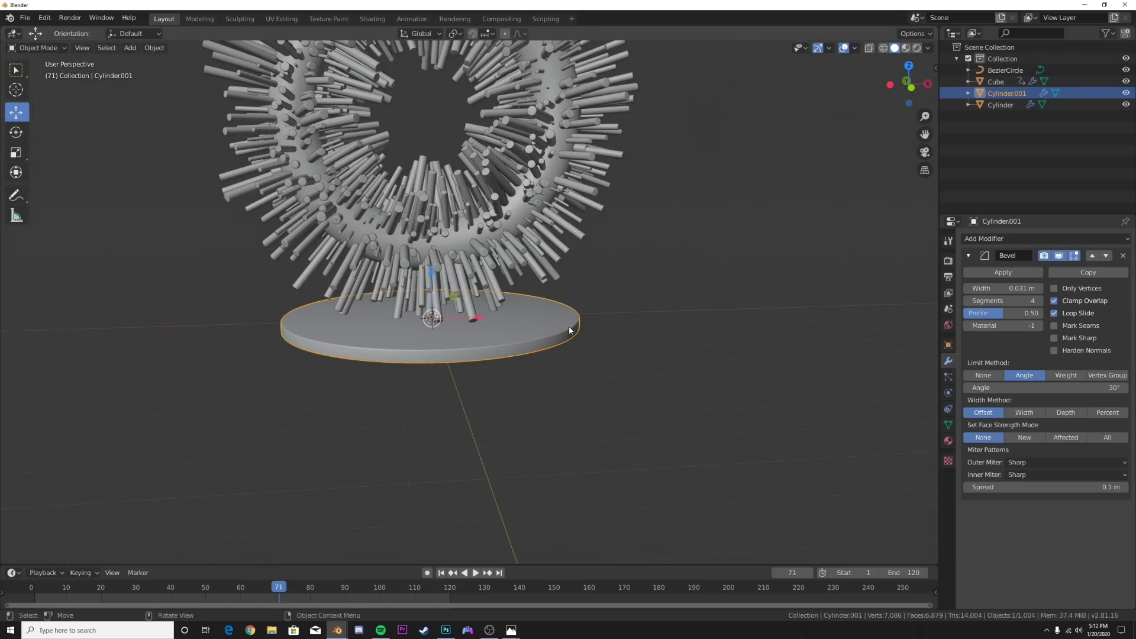
- Scale the base disc up so it extends out to about the ring's width
key(s)
click(596, 332)
middle_drag(551, 343, 482, 270)
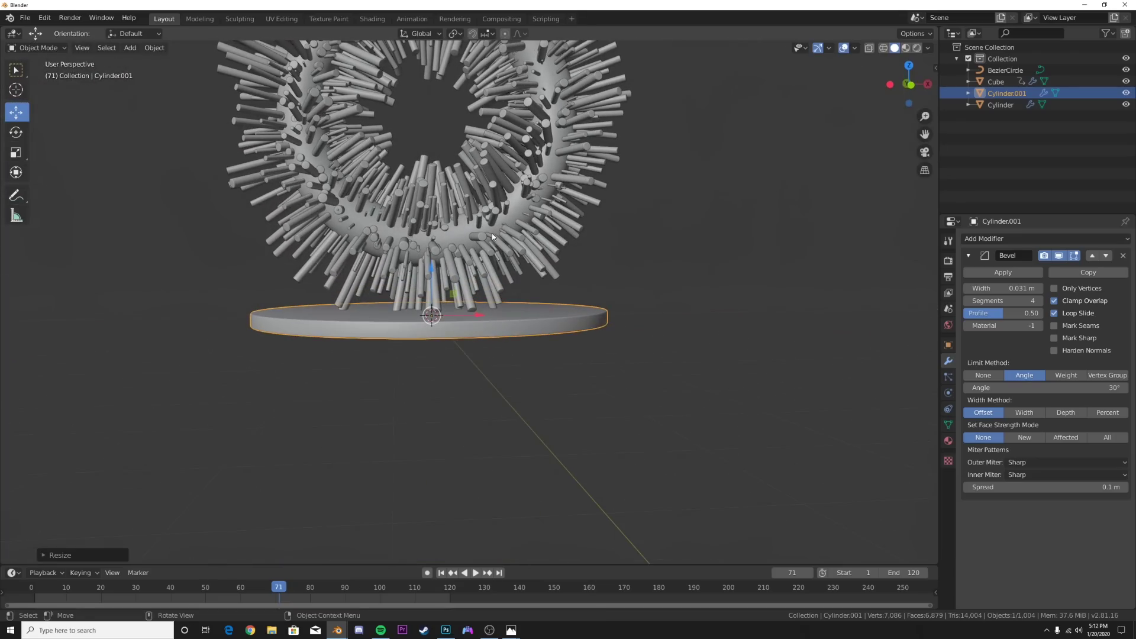
- Raise the ring and its Bezier circle together slightly along Z above the base disc
click(995, 81)
ctrl+click(1001, 71)
drag(429, 85, 426, 67)
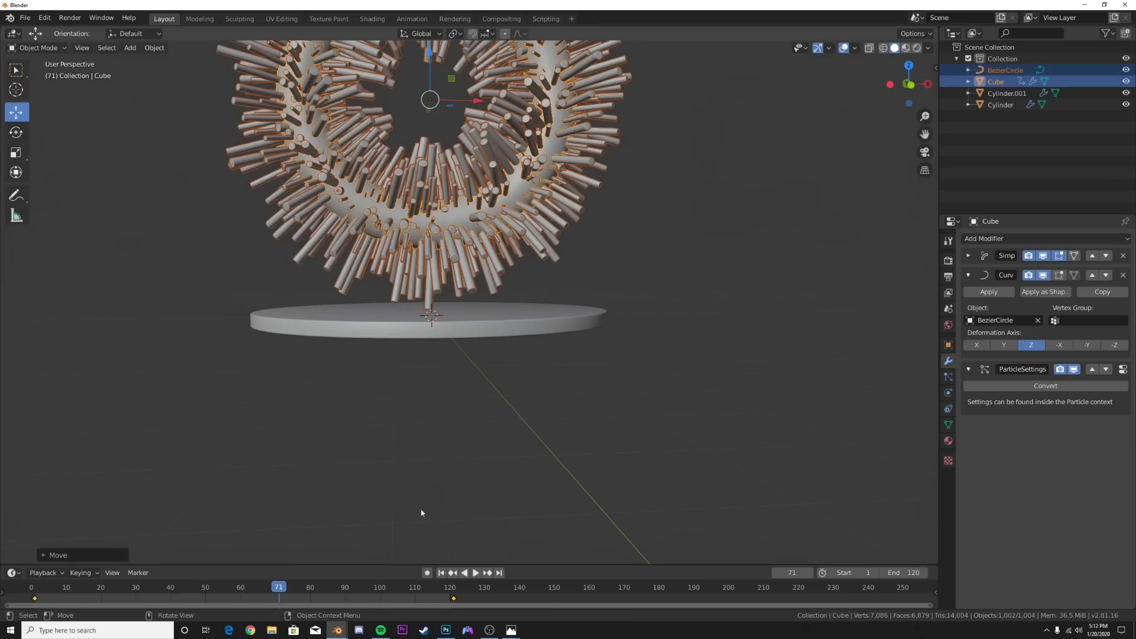
- Play the animation to check the ring's clearance above the base, stopping at frame 64 with the disc selected
click(478, 573)
middle_drag(526, 380, 563, 434)
click(565, 434)
middle_drag(603, 388, 637, 412)
scroll(510, 437, down, 4)
middle_drag(511, 435, 515, 427)
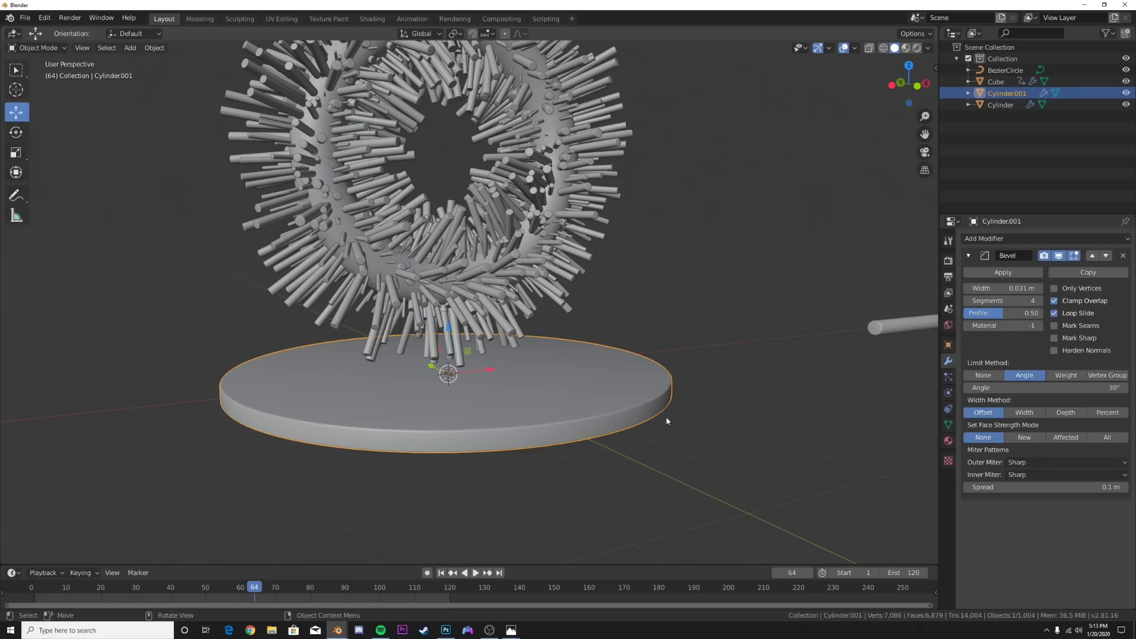
- Duplicate the base disc, lower the copy along Z, scale it up into a wider lower tier and apply its transform
key(shift+d)
right_click(556, 357)
middle_drag(468, 337, 462, 315)
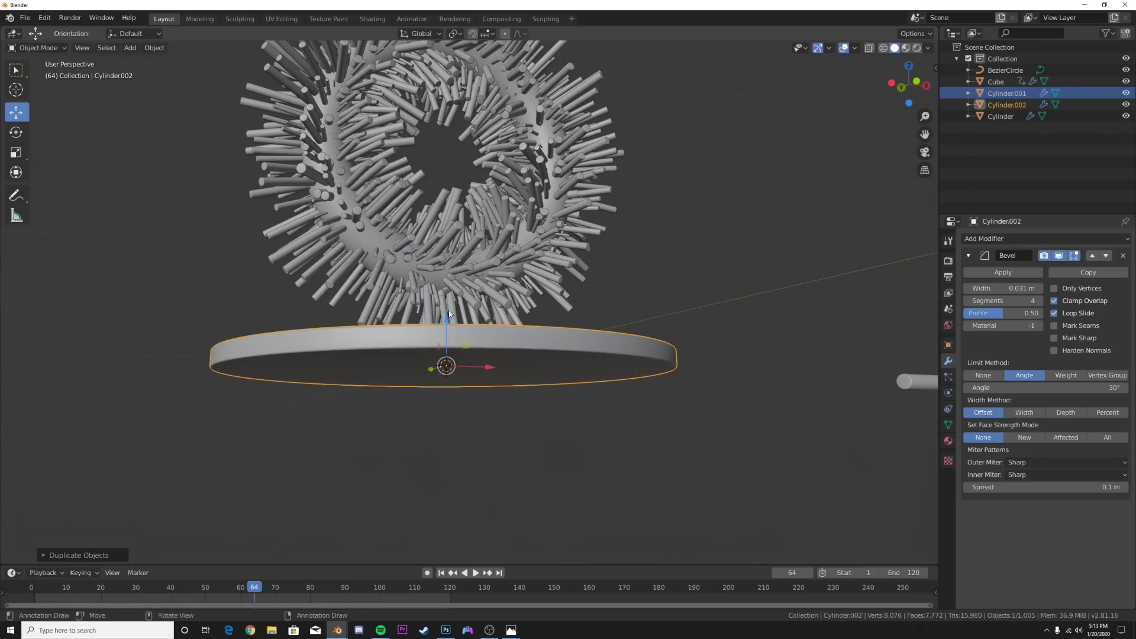
drag(447, 318, 451, 334)
key(s)
click(673, 396)
middle_drag(672, 396, 648, 394)
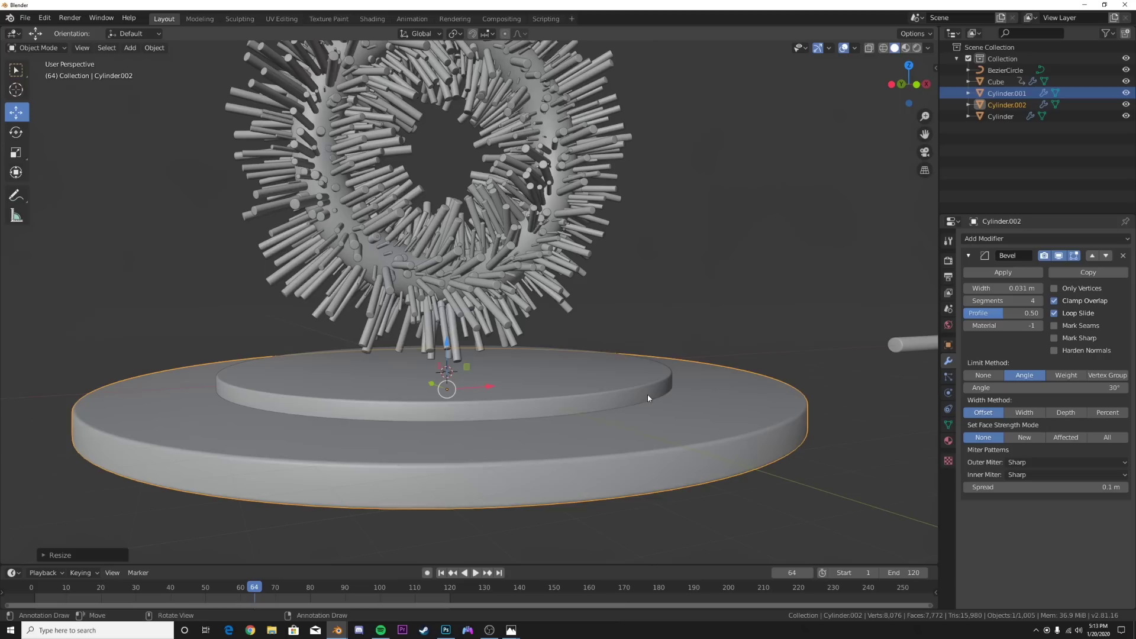
key(ctrl+a)
click(649, 395)
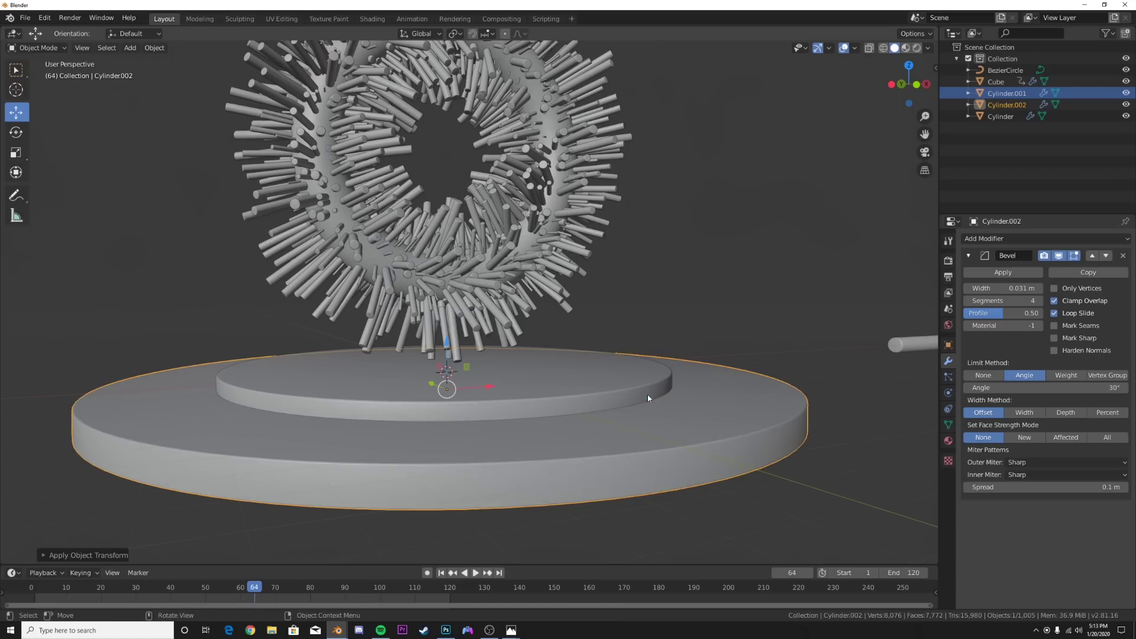
- Scale the lower disc down slightly, adjust its height to sit directly under the upper disc and apply its transform
drag(445, 346, 446, 348)
key(s)
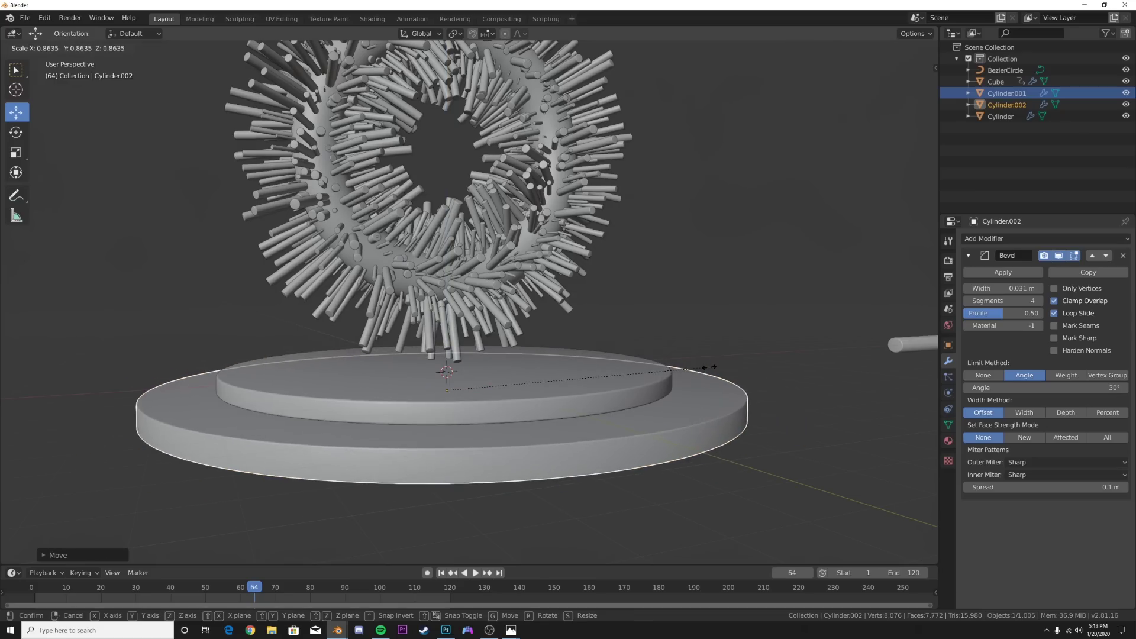
click(703, 370)
drag(448, 347, 448, 343)
key(ctrl+a)
click(732, 309)
click(751, 302)
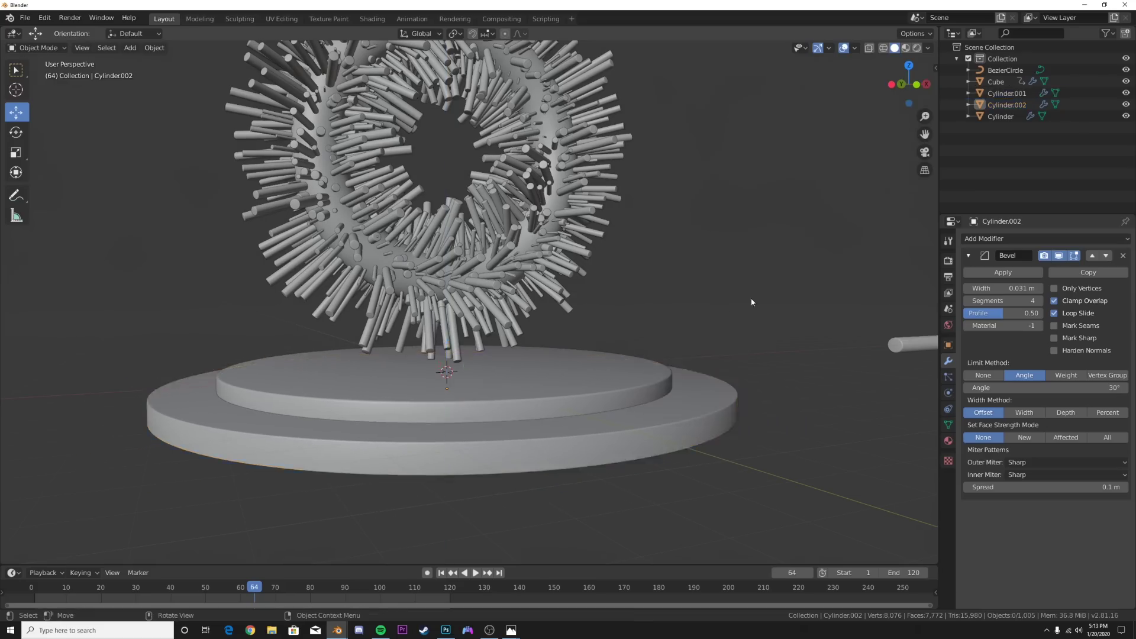
middle_drag(750, 302, 748, 362)
scroll(739, 367, down, 4)
middle_drag(609, 423, 605, 373)
scroll(608, 407, up, 5)
click(609, 406)
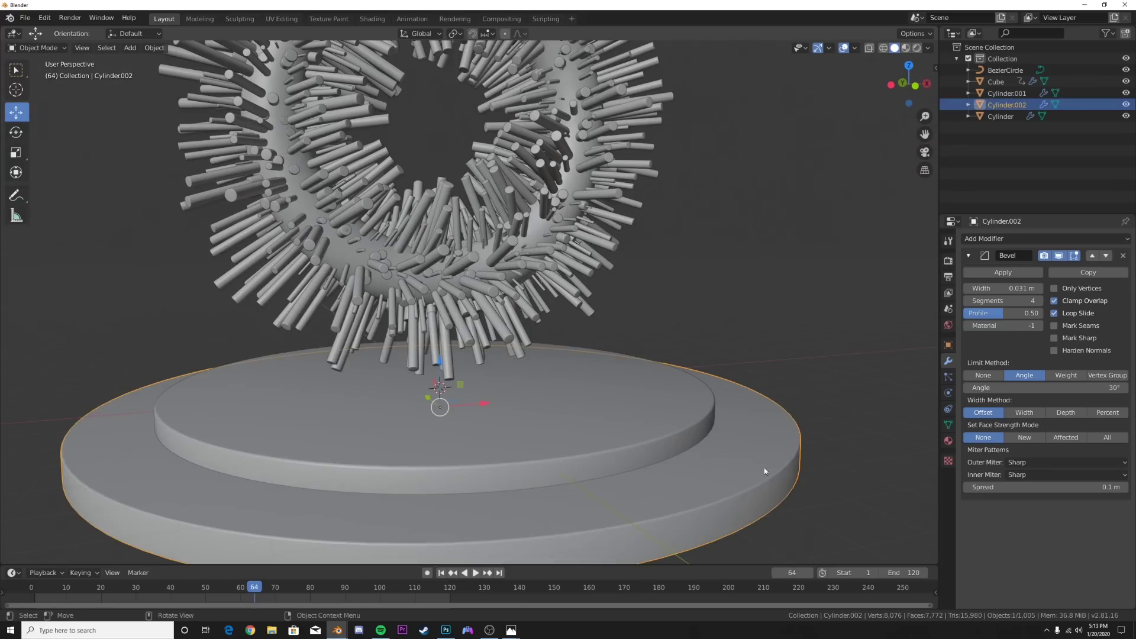
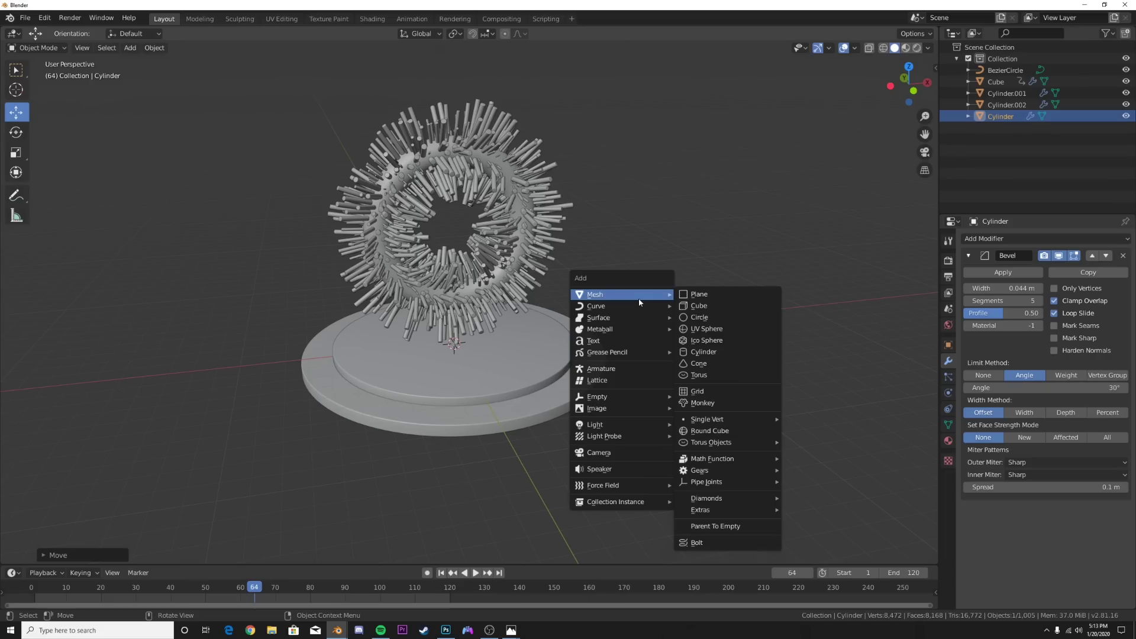
- Add a plane at the origin, scale it up far beyond the platform as a floor and apply its transform
click(698, 294)
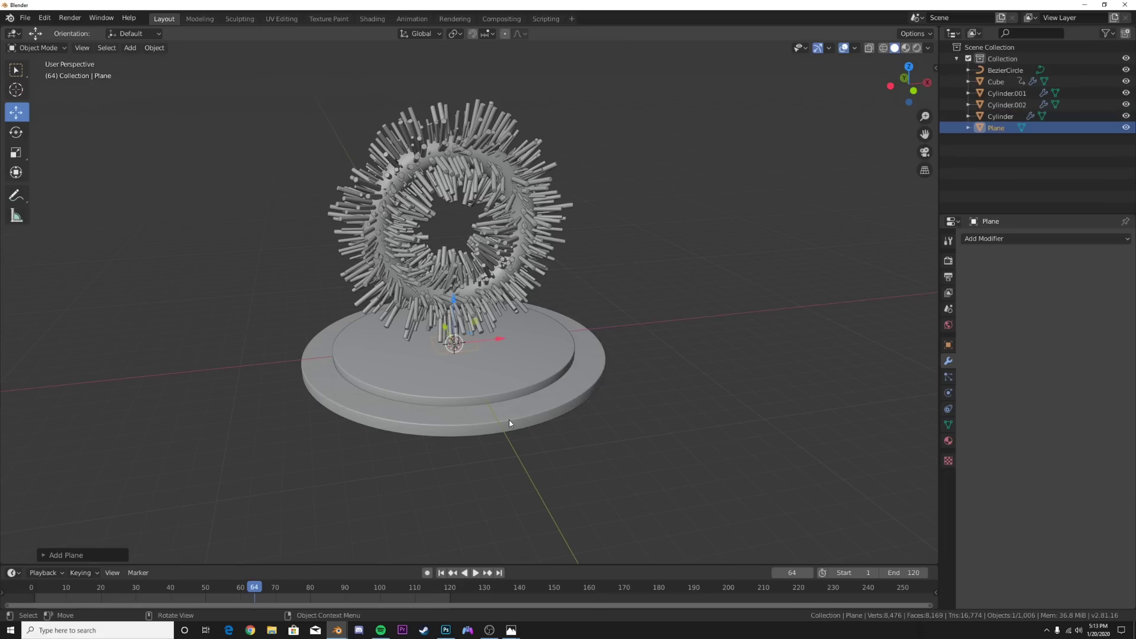
key(s)
click(733, 411)
key(ctrl+a)
click(734, 411)
- Lower the floor plane along Z to the level of the lower disc and deselect it
scroll(589, 367, up, 2)
middle_drag(589, 367, 594, 327)
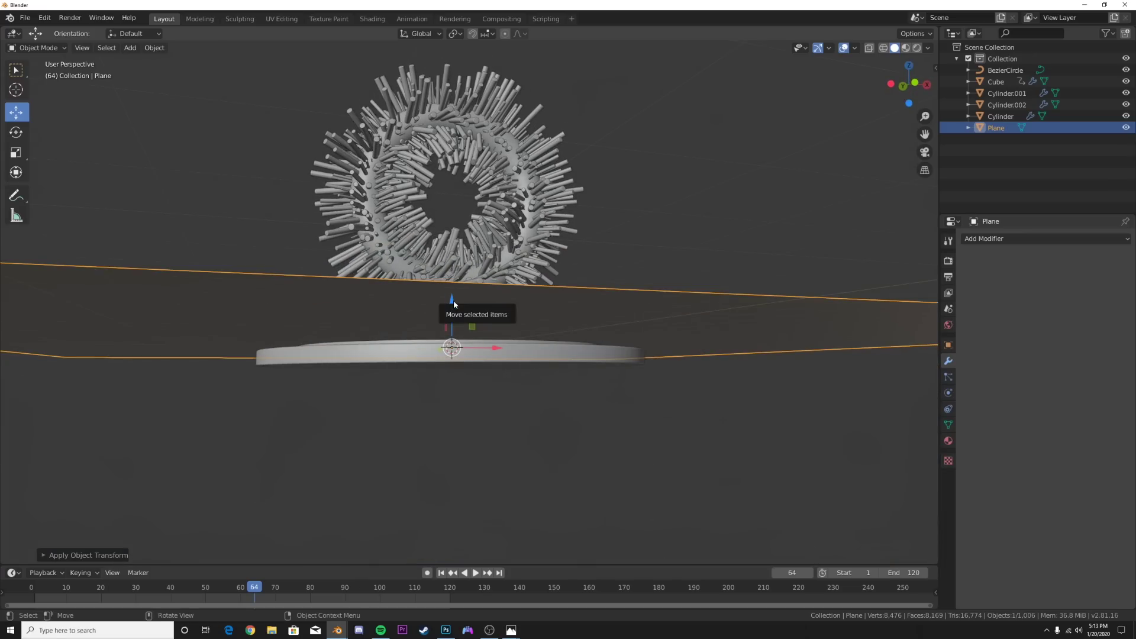
drag(453, 300, 453, 350)
click(704, 233)
middle_drag(704, 237, 694, 280)
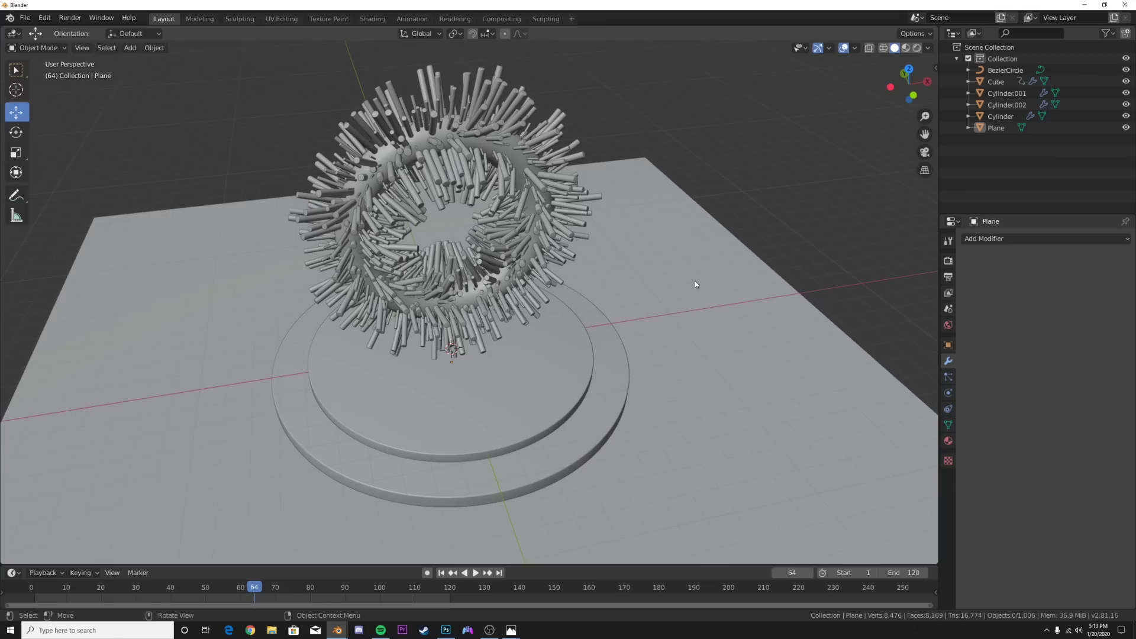
- Add a Bezier circle at the origin and scale it up until it surrounds the lower disc with a small gap
key(shift+a)
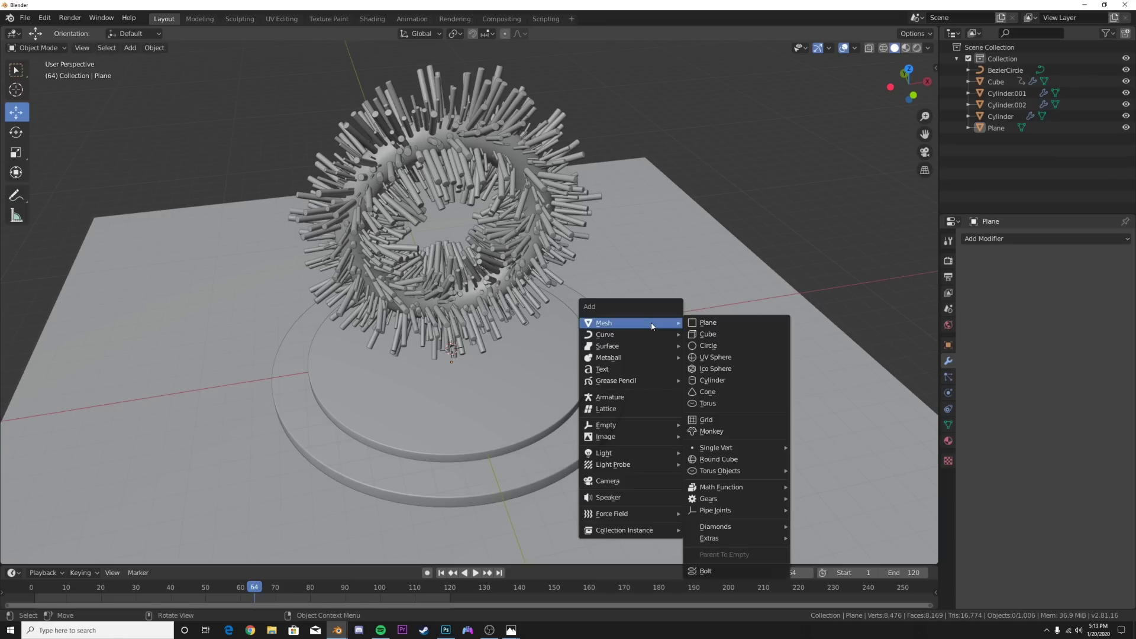
mouse_move(651, 335)
click(741, 344)
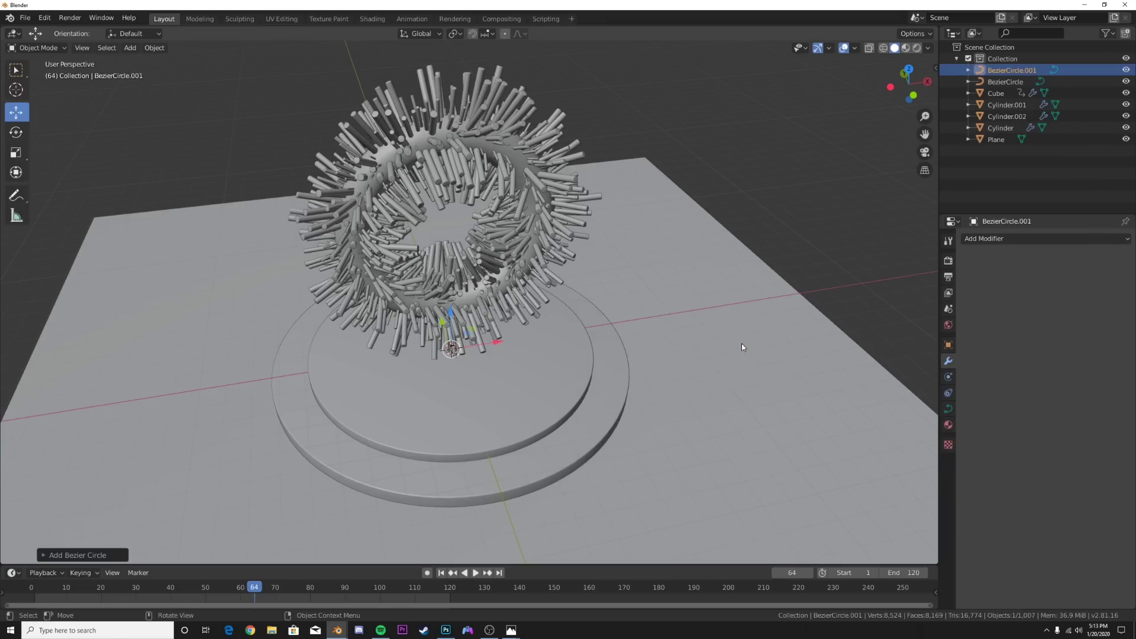
key(s)
click(398, 423)
middle_drag(622, 418, 605, 370)
key(s)
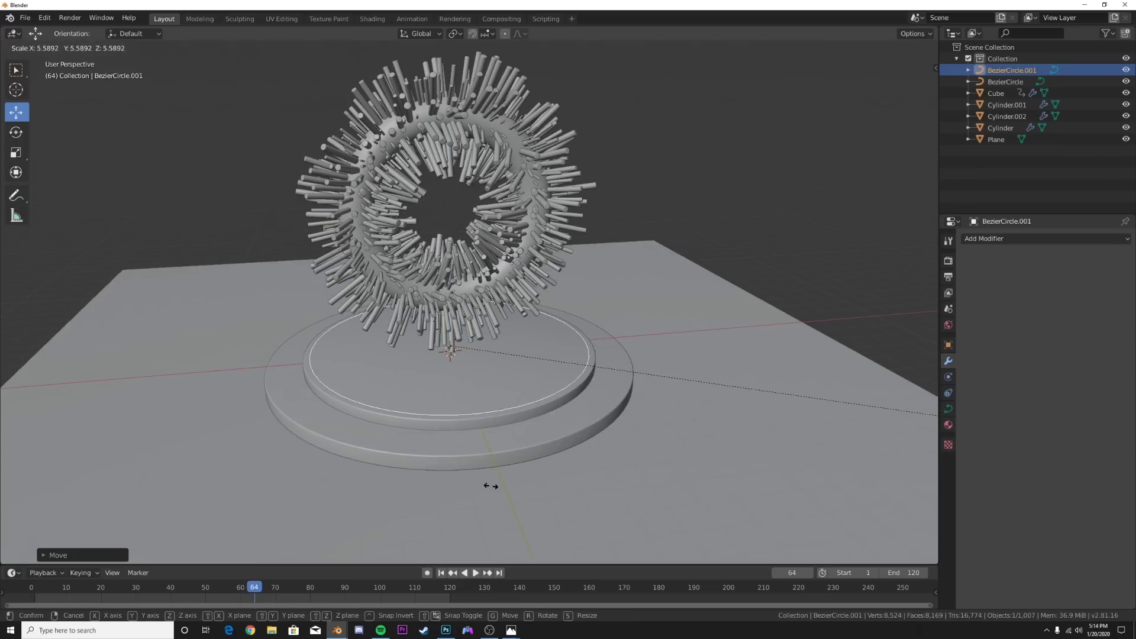
click(756, 400)
- Set both the preview and render resolution U of the new Bezier circle to 64
click(949, 409)
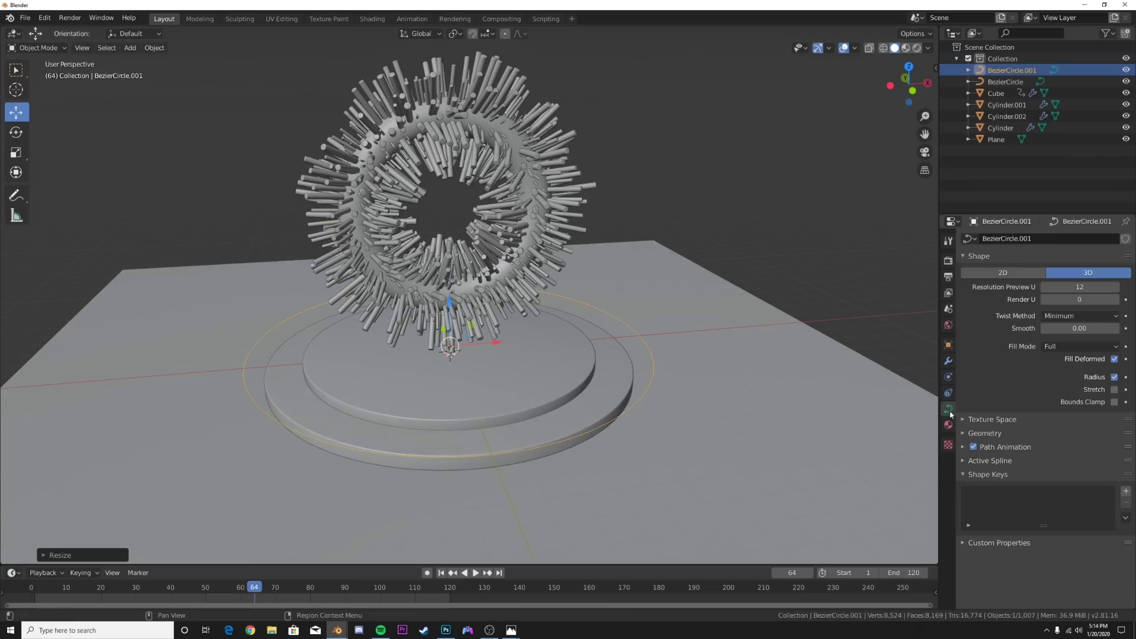
click(1078, 300)
text(64)
key(Return)
click(1079, 288)
text(64)
key(Return)
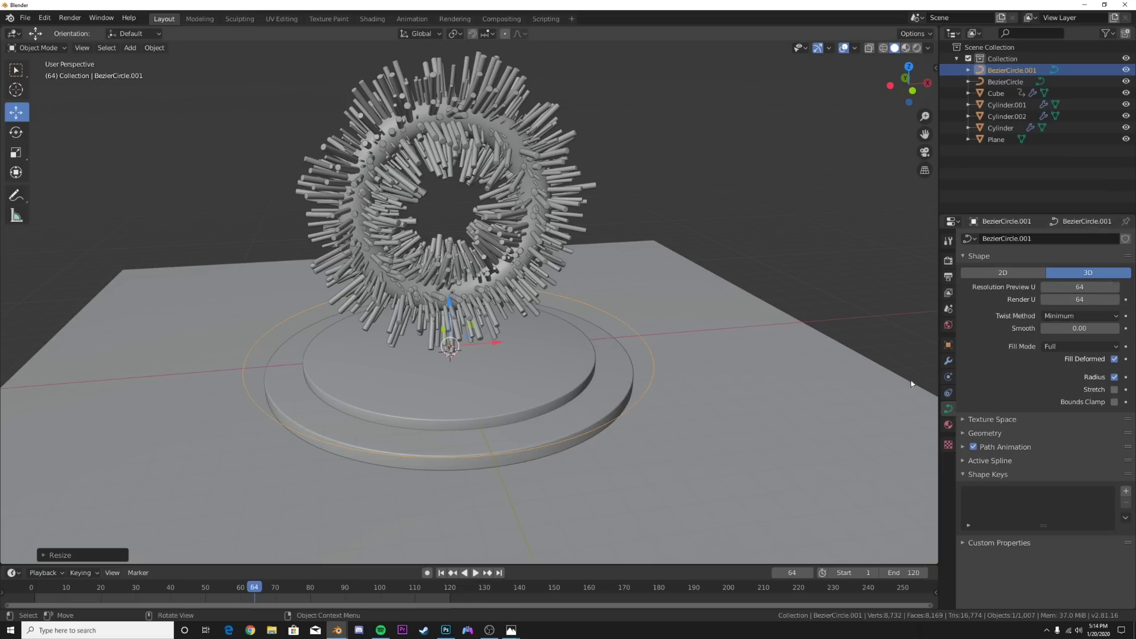
- Set the new Bezier circle's geometry extrude to 0.03 m
click(998, 436)
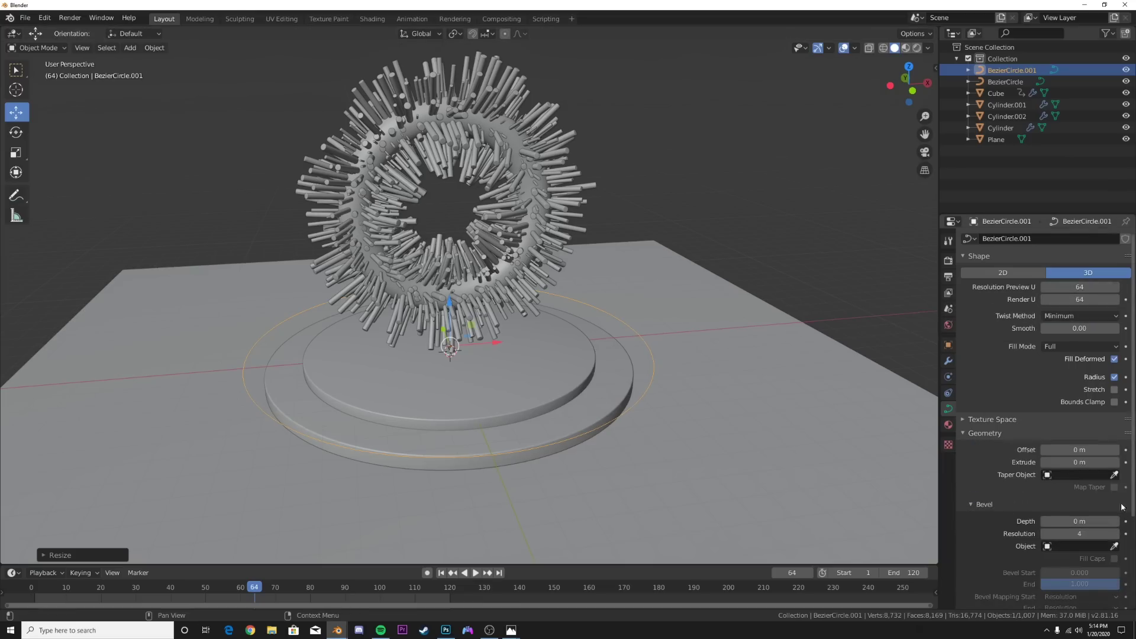
click(1117, 462)
click(1117, 462)
click(1117, 462)
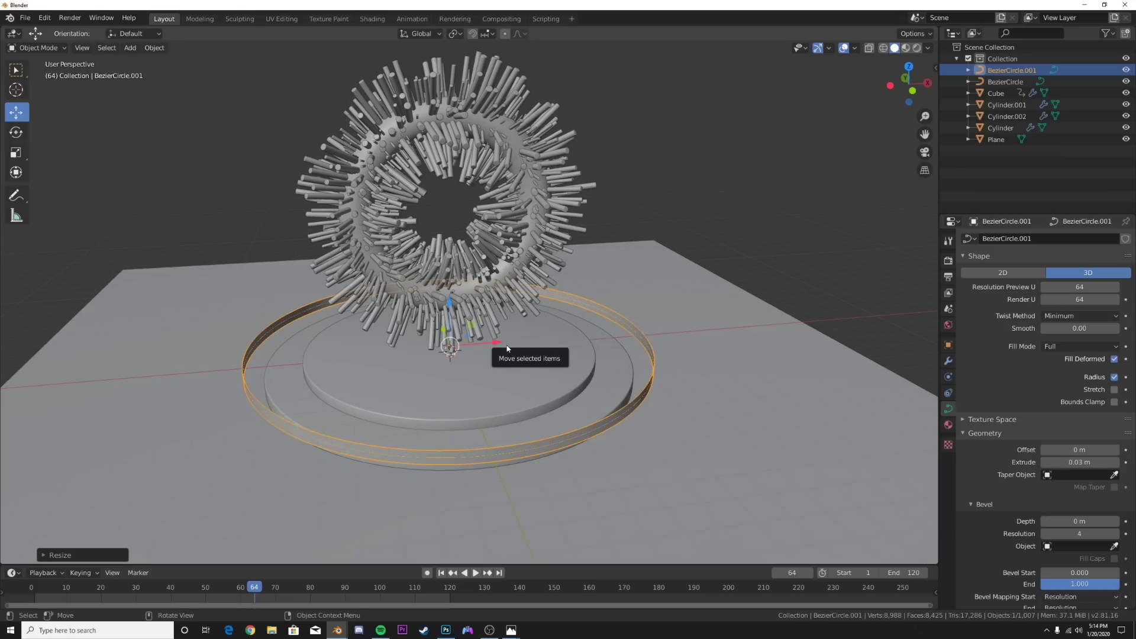
- Convert the extruded Bezier circle around the platform from a curve to a mesh
key(F3)
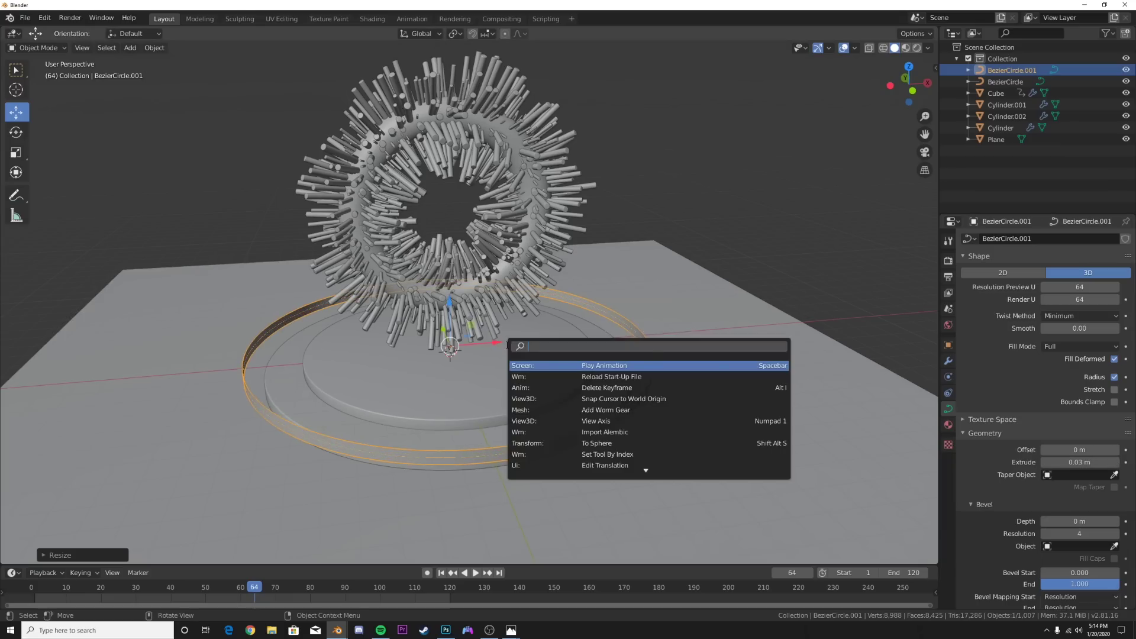
text(conv)
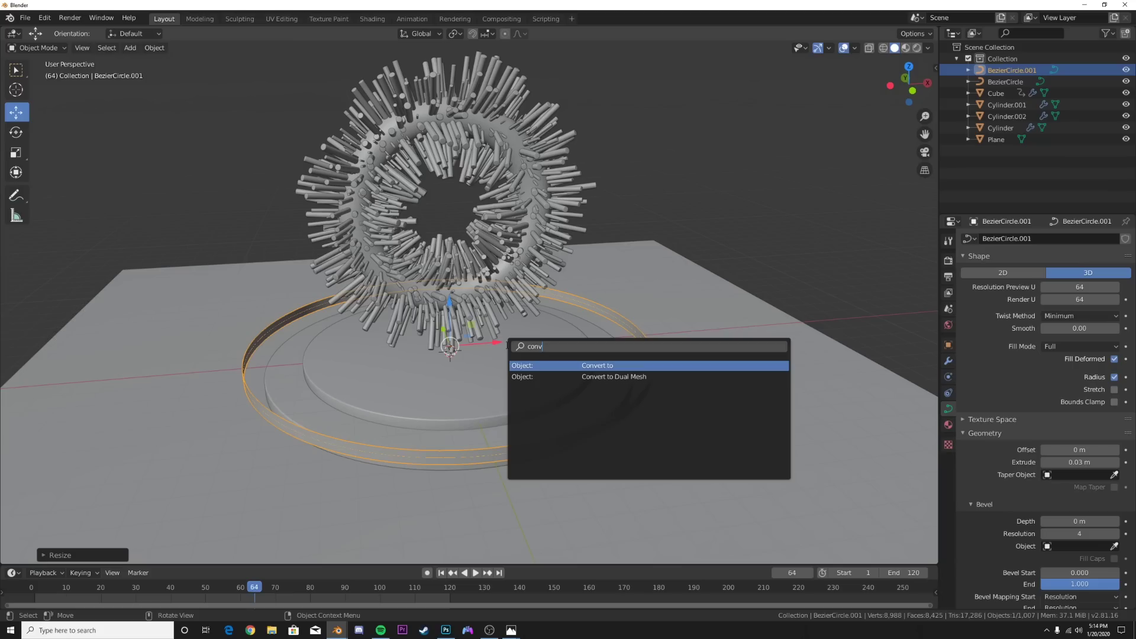
click(579, 367)
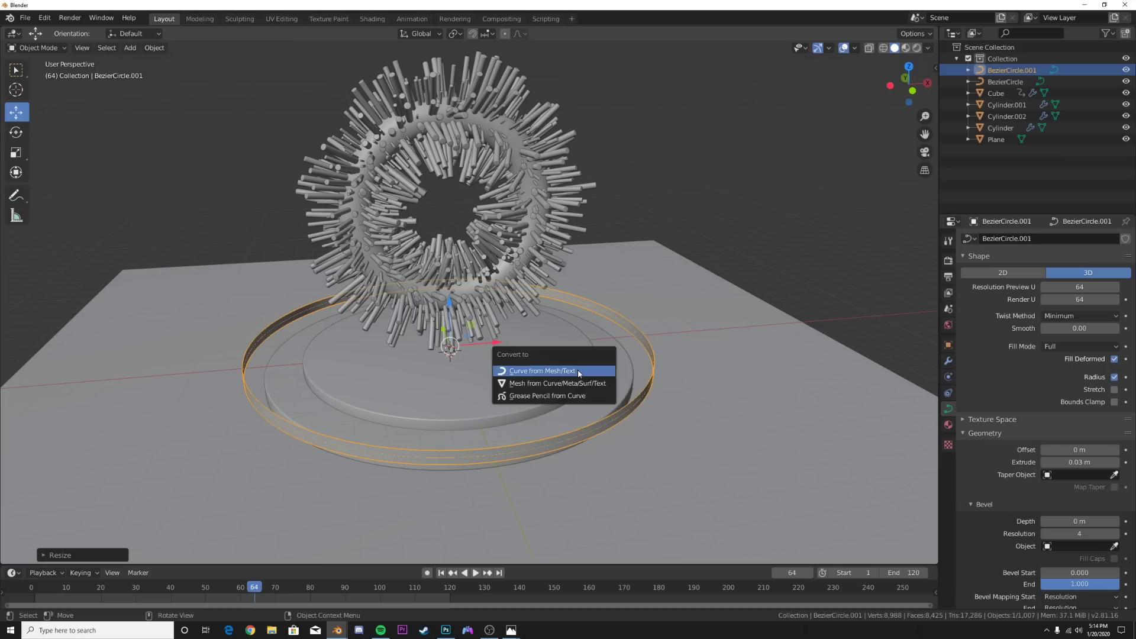
click(580, 386)
- Extrude the whole circle mesh in Edit Mode and scale it outward past the floor plane, forming a wide surrounding floor
key(Tab)
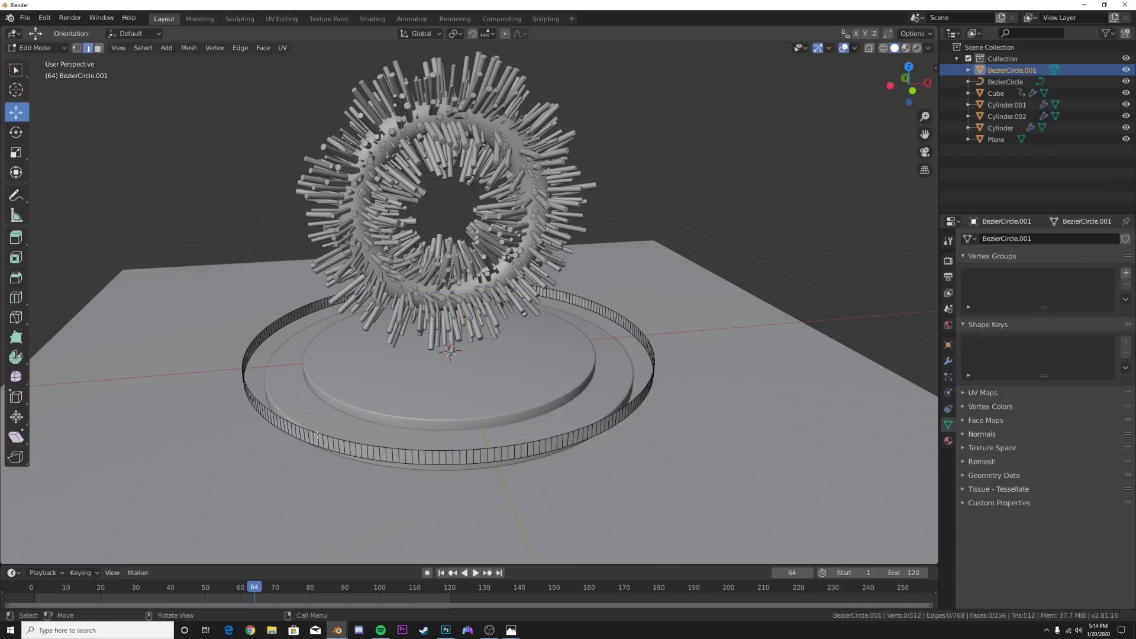
key(w)
middle_drag(600, 386, 415, 437)
key(a)
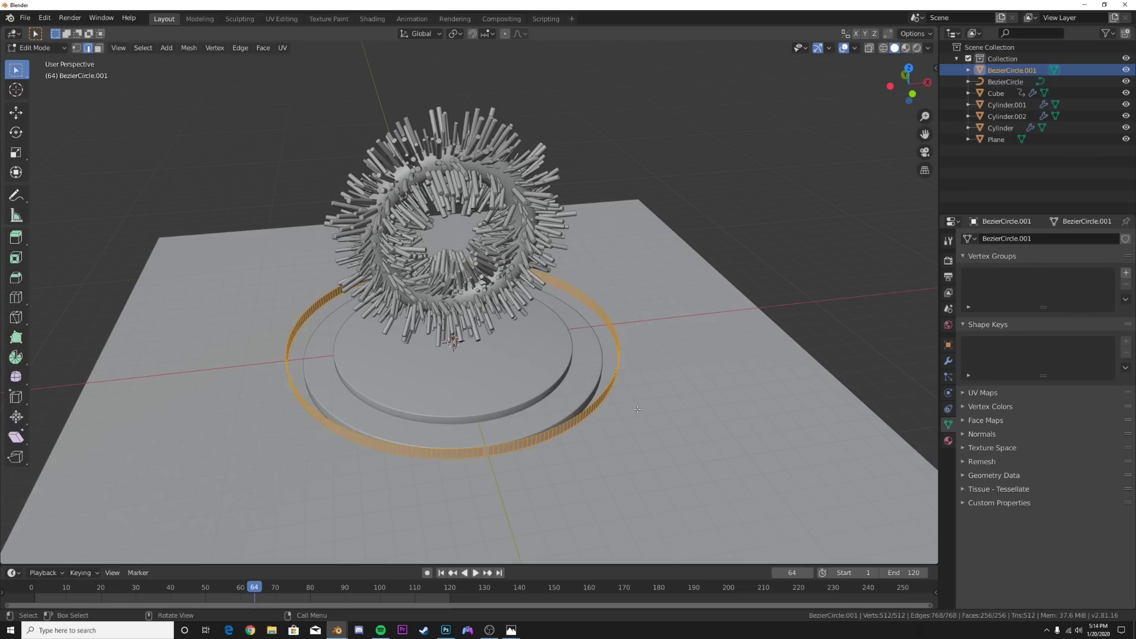
key(e)
key(s)
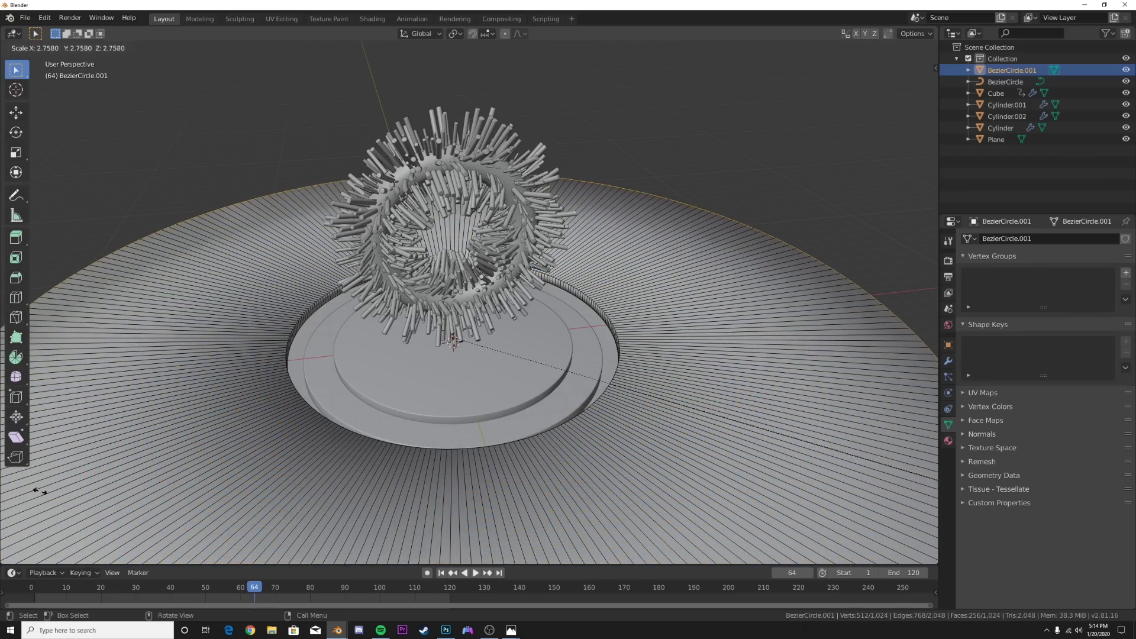
click(166, 486)
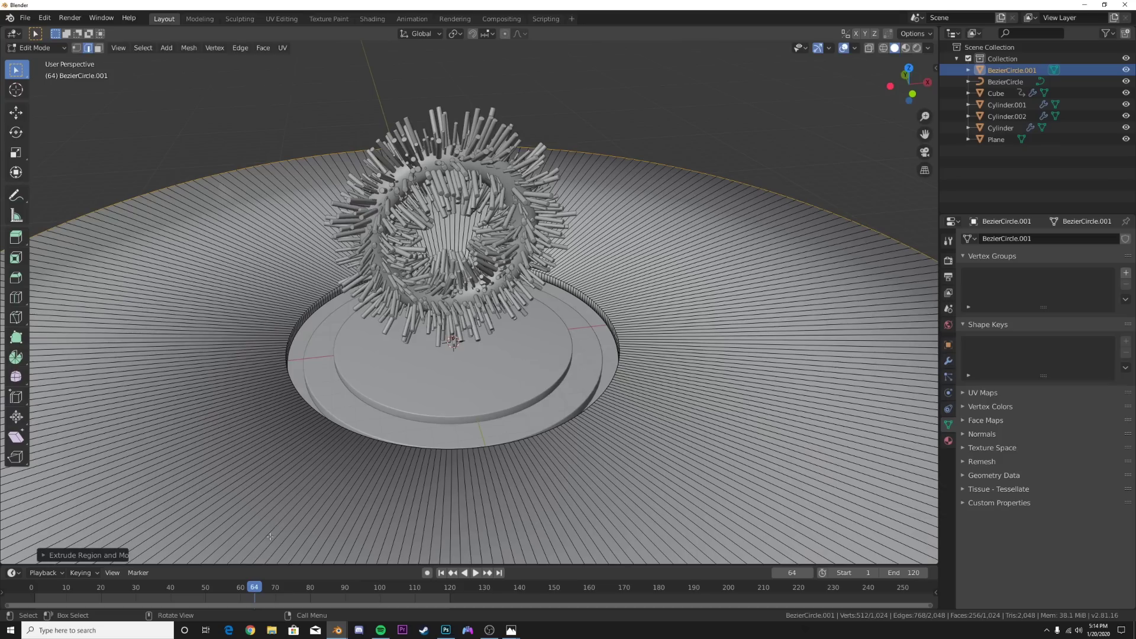
key(a)
key(Tab)
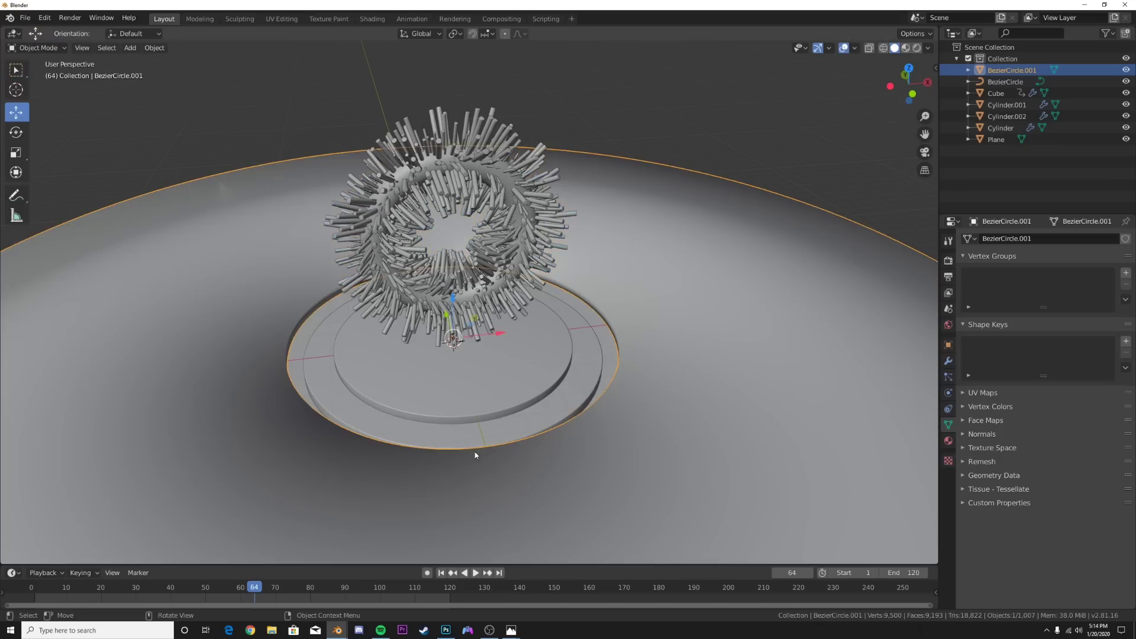
- Apply the surrounding floor's transform and add a Bevel modifier with its limit method set to Angle
key(ctrl+a)
click(498, 457)
scroll(752, 385, up, 4)
click(948, 361)
click(1004, 239)
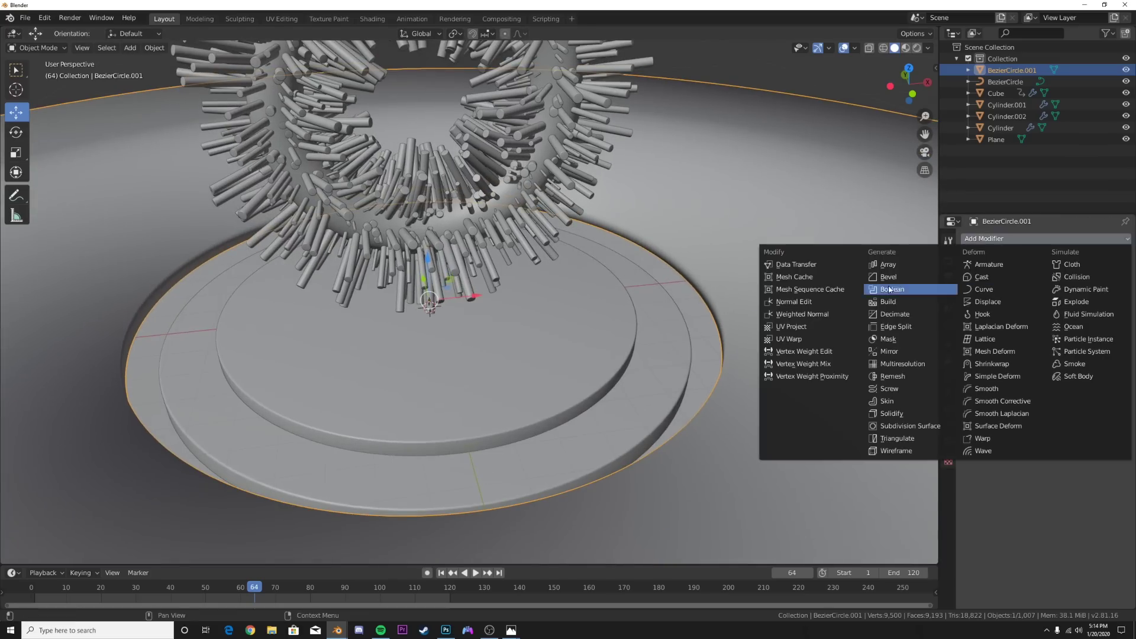
click(894, 289)
scroll(720, 343, up, 3)
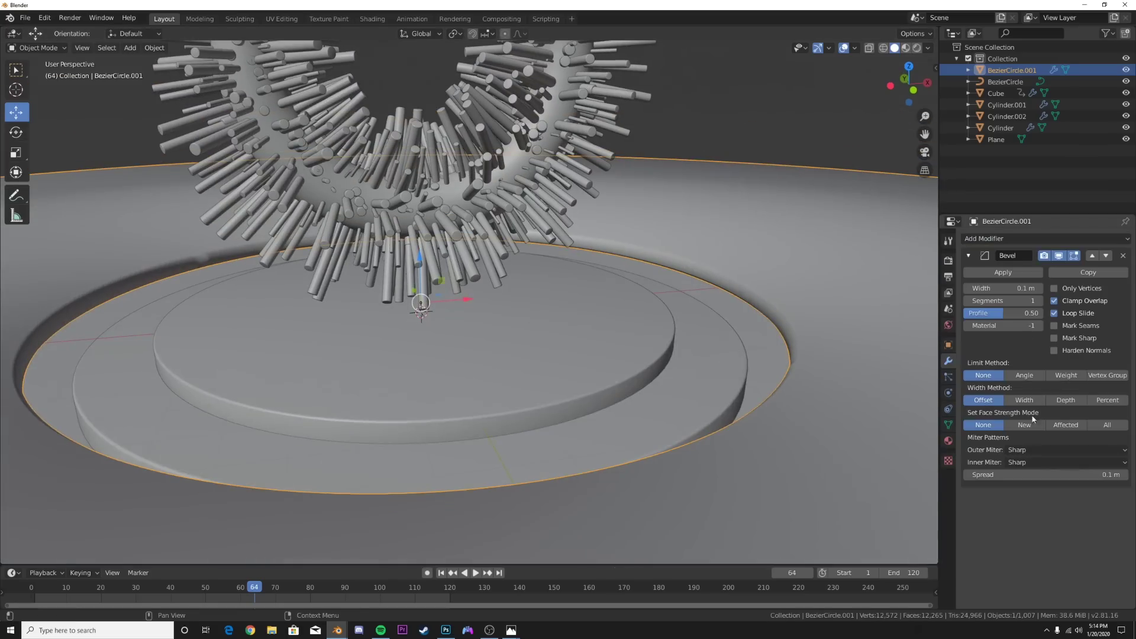
click(1024, 376)
- Set the surrounding floor's bevel width to 0.068 m with 4 segments
mouse_move(1027, 288)
mouse_down()
mouse_move(1002, 288)
mouse_move(1038, 289)
mouse_up()
click(1039, 302)
click(1039, 301)
click(1039, 301)
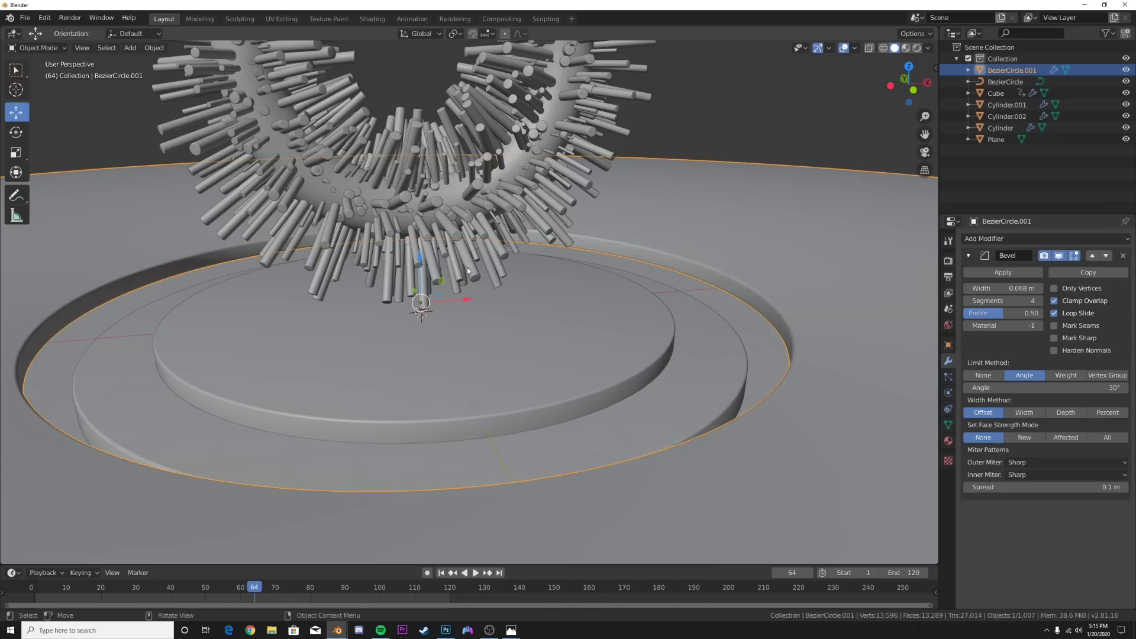
- Move the surrounding floor mesh slightly downward along Z around the platform
key(g)
key(z)
click(427, 286)
middle_drag(427, 286, 678, 204)
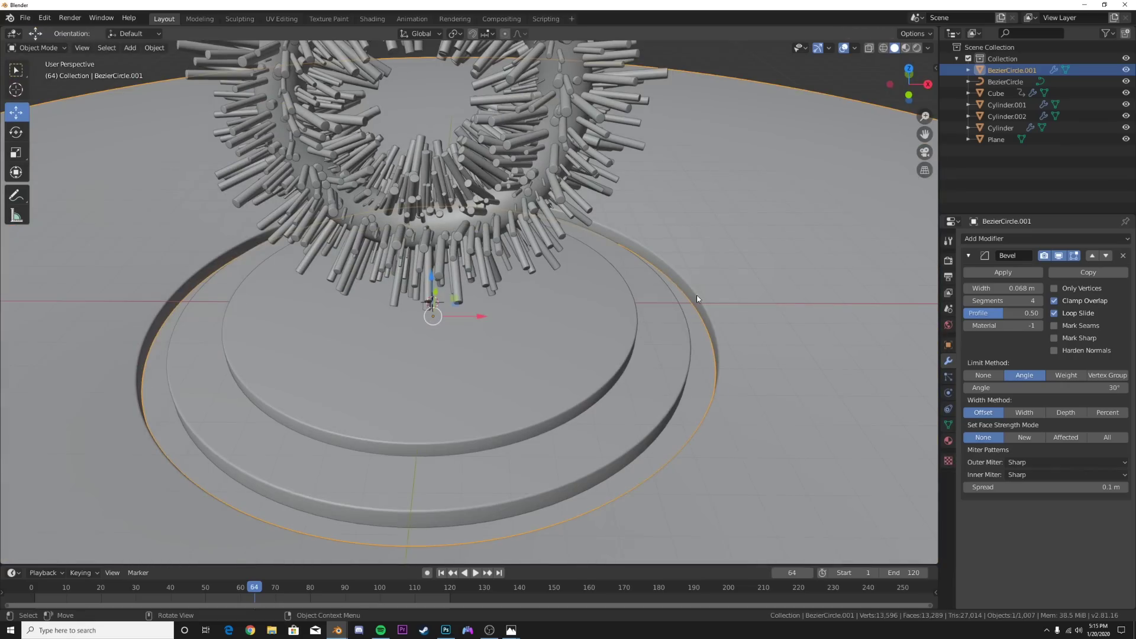
- Scale the surrounding floor's inner wall face loop slightly outward to widen the recess around the platform, and apply the object's transform
key(Tab)
key(3)
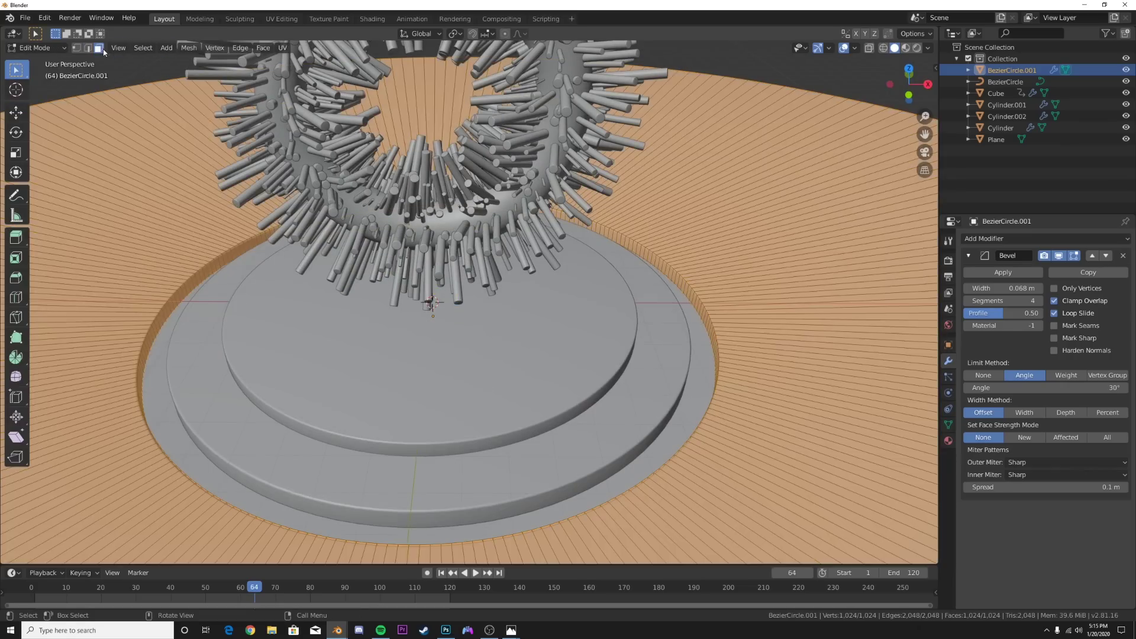
click(682, 285)
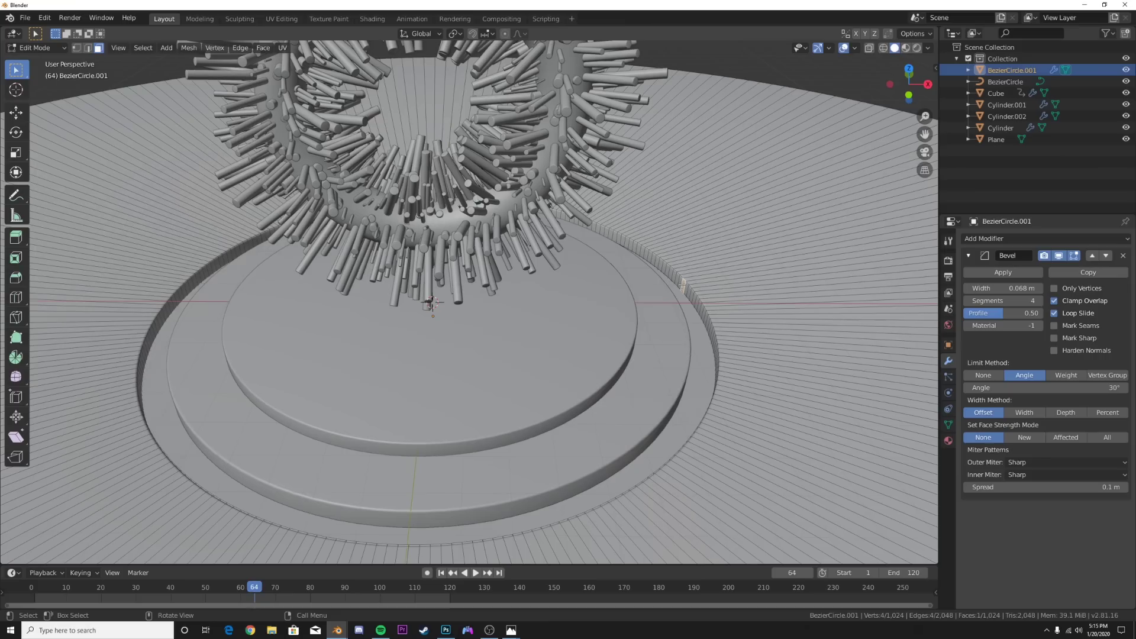
alt+click(682, 285)
key(s)
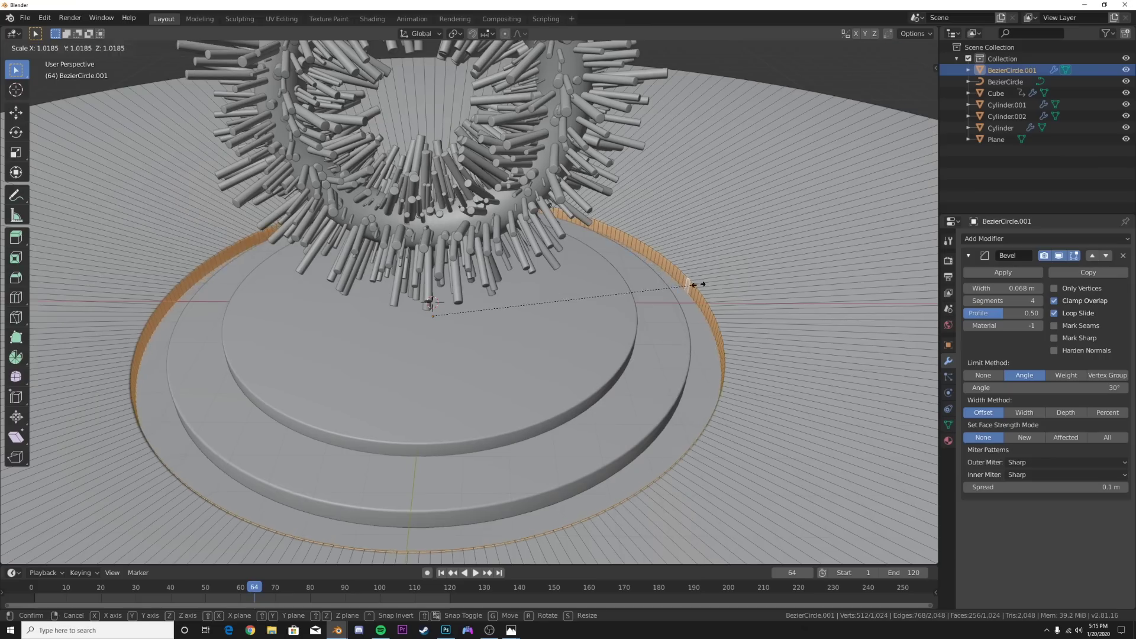
click(719, 286)
key(Tab)
key(ctrl+a)
click(720, 287)
- Add a camera and align it to an elevated, angled view of the ring and platform
middle_drag(723, 313, 723, 288)
click(744, 234)
scroll(606, 289, down, 5)
scroll(599, 329, up, 3)
middle_drag(599, 329, 633, 307)
key(shift+a)
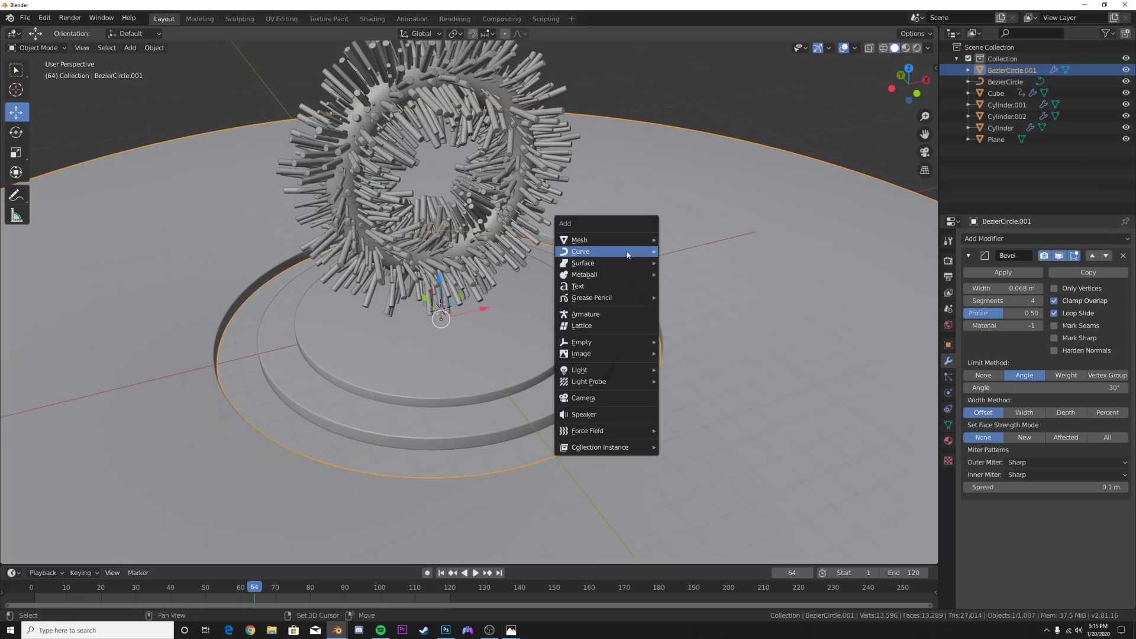
click(591, 400)
middle_drag(614, 284, 614, 304)
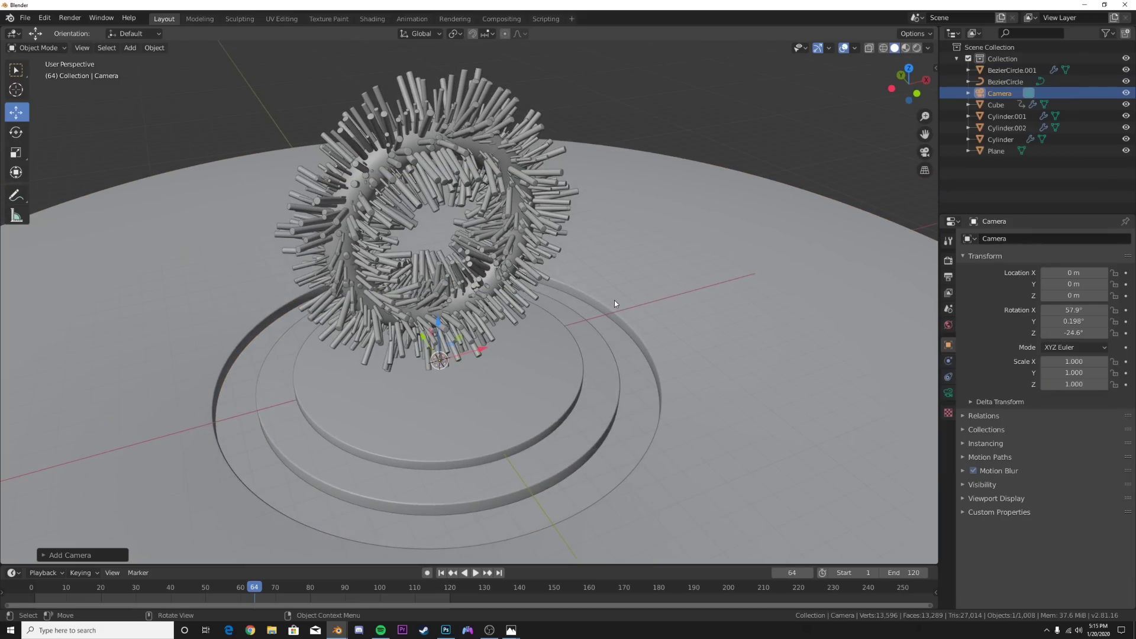
key(ctrl+alt+KP_0)
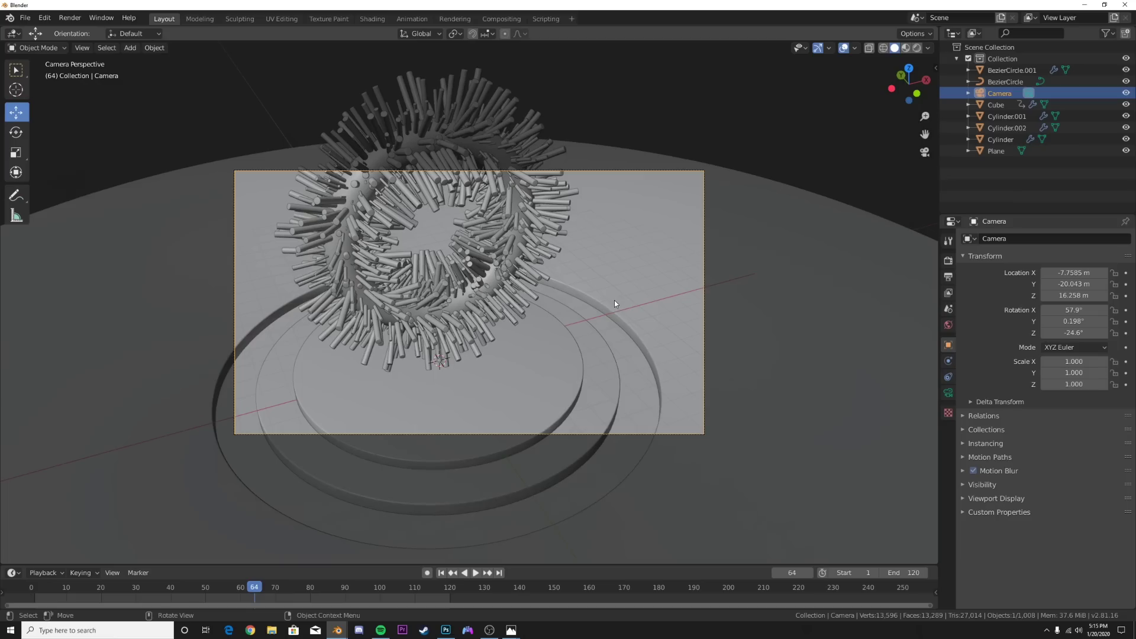
- Set the camera's lens type to Orthographic with an orthographic scale of 30.300
click(948, 393)
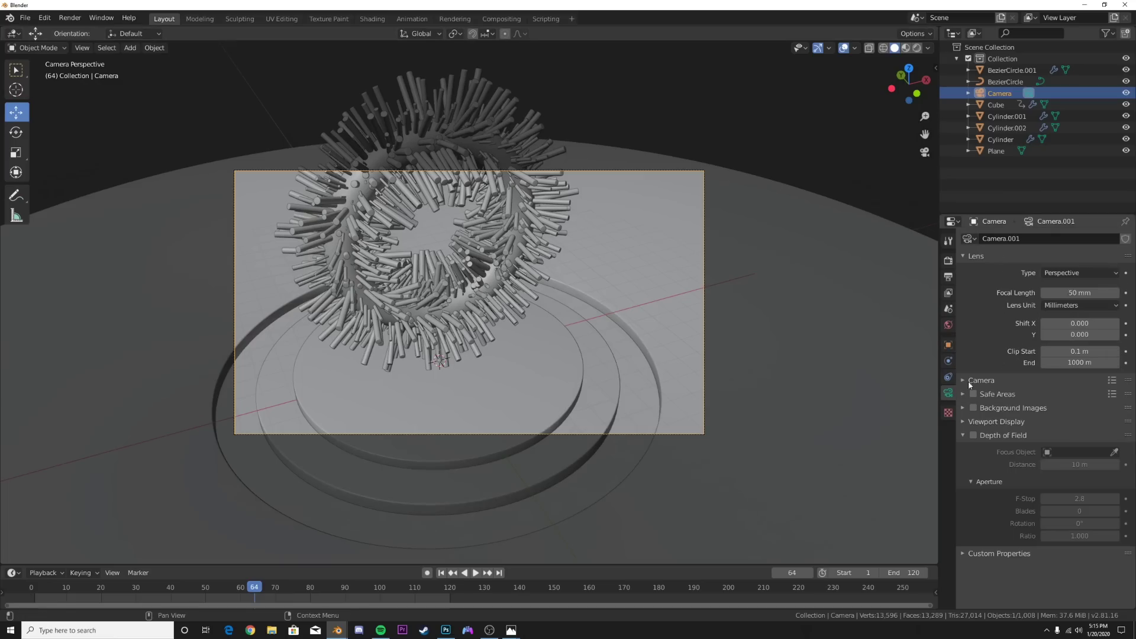
click(1071, 273)
click(1064, 298)
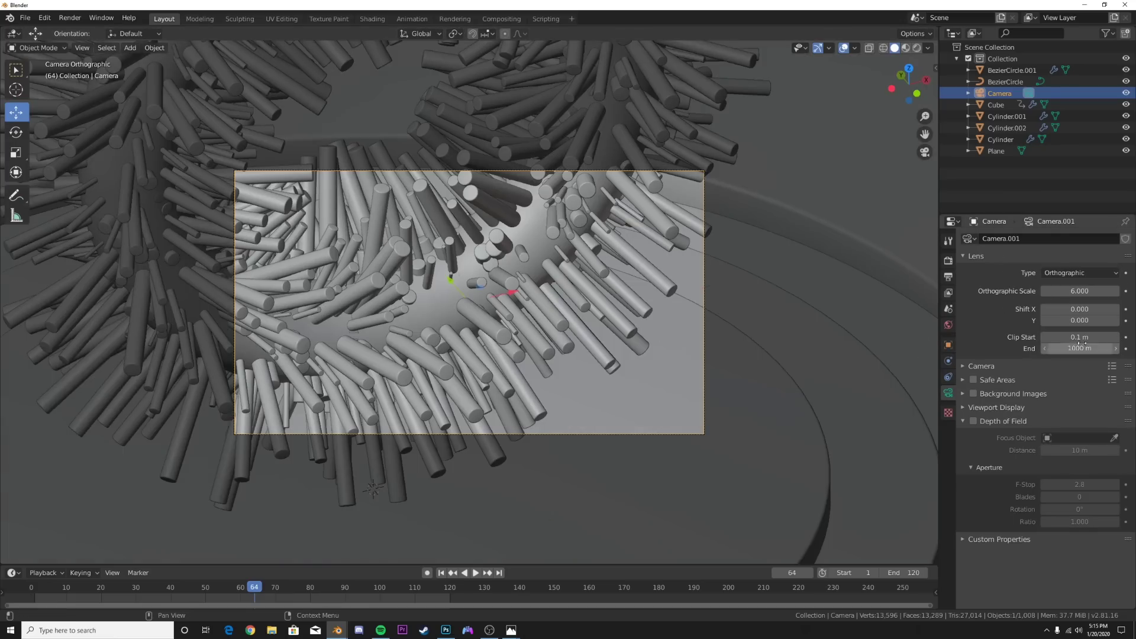
drag(1079, 290, 1118, 291)
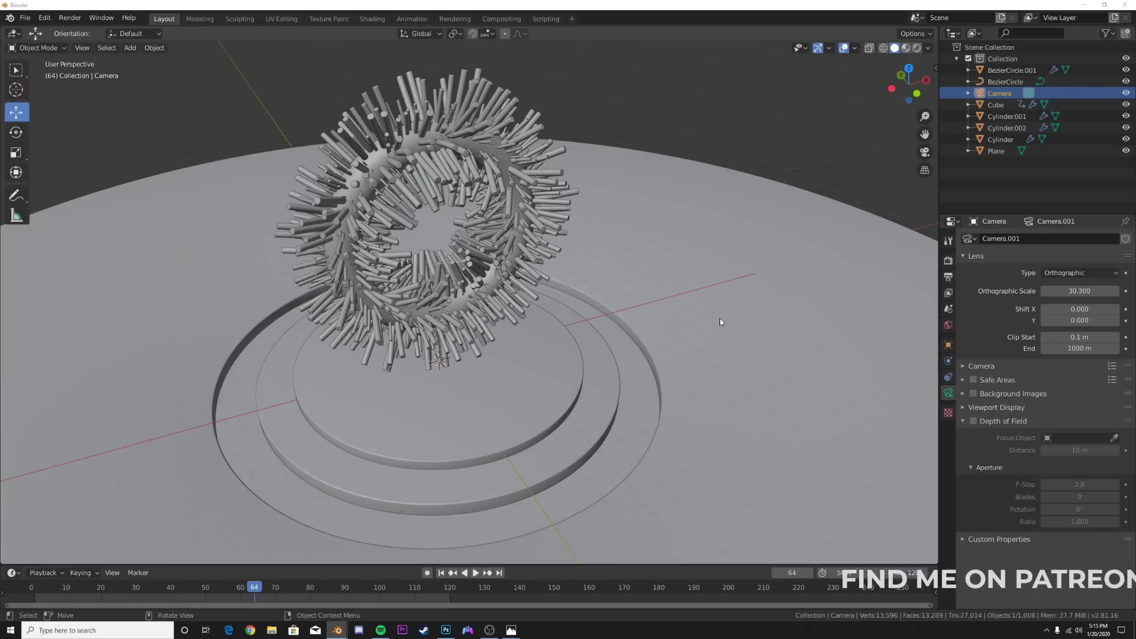
- Re-align the camera to a lower, shallower viewing angle on the ring and platform
click(798, 317)
key(KP_0)
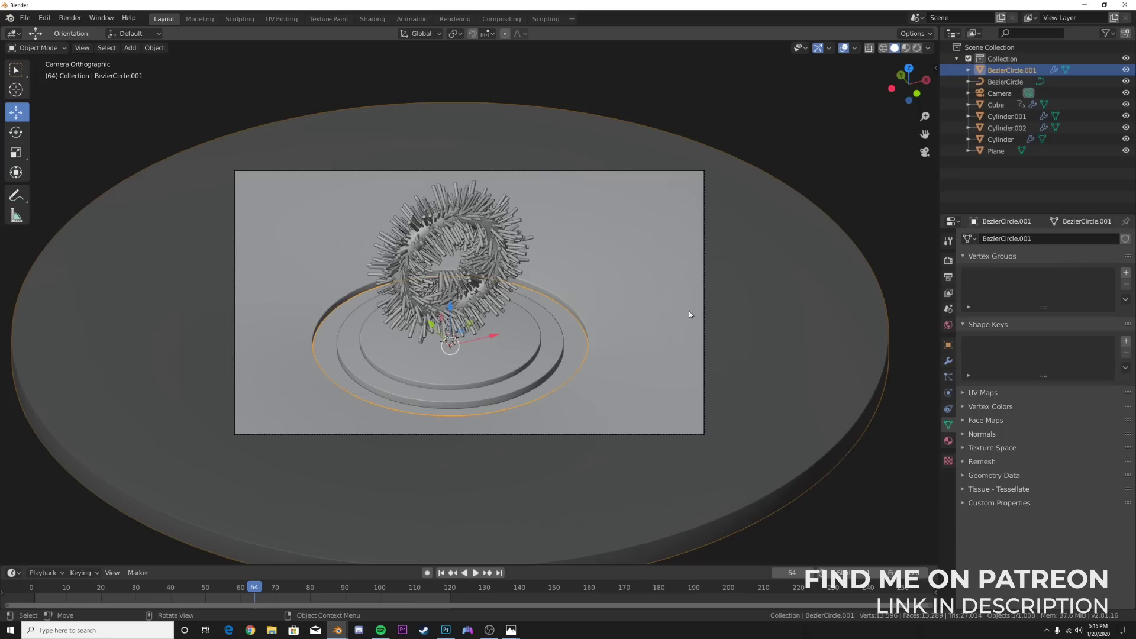
scroll(667, 320, up, 3)
middle_drag(668, 323, 667, 285)
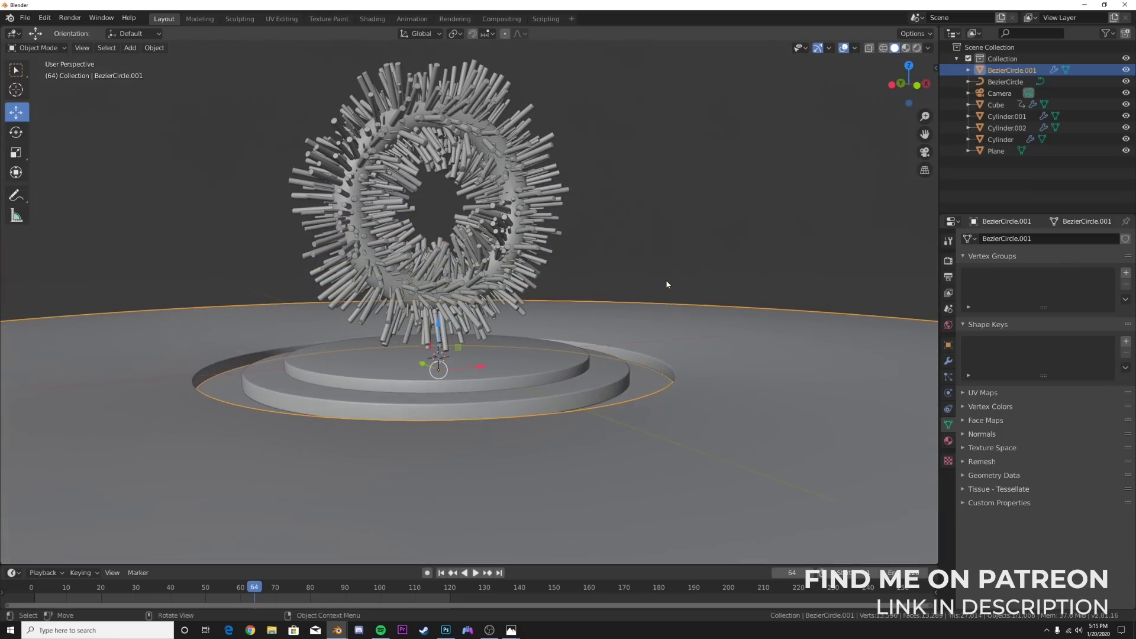
key(KP_0)
middle_drag(666, 285, 667, 300)
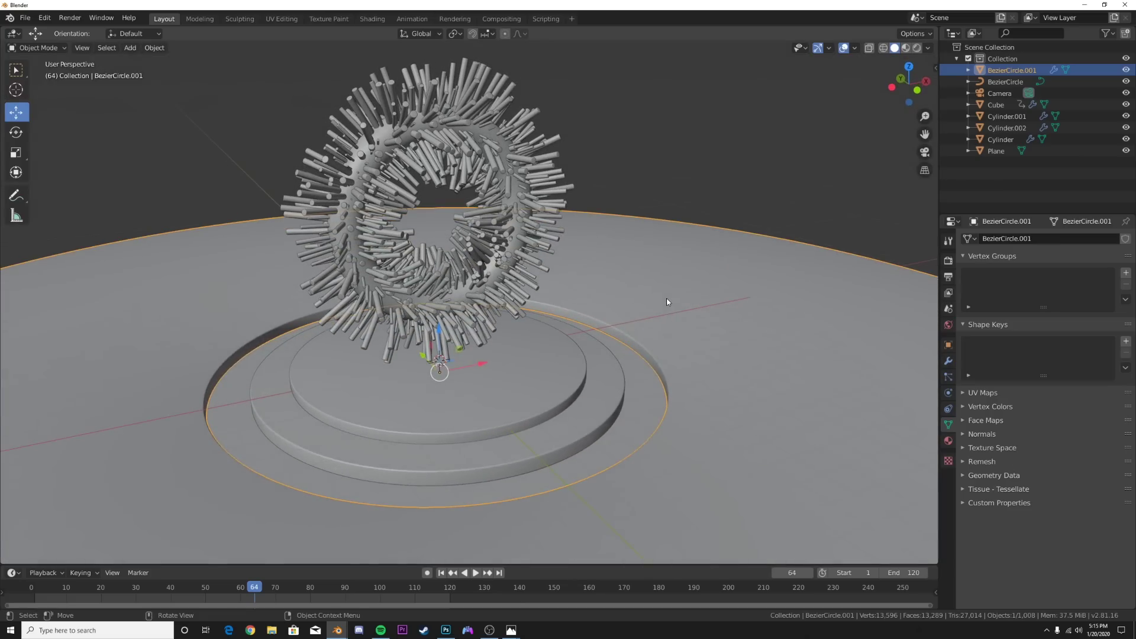
key(KP_0)
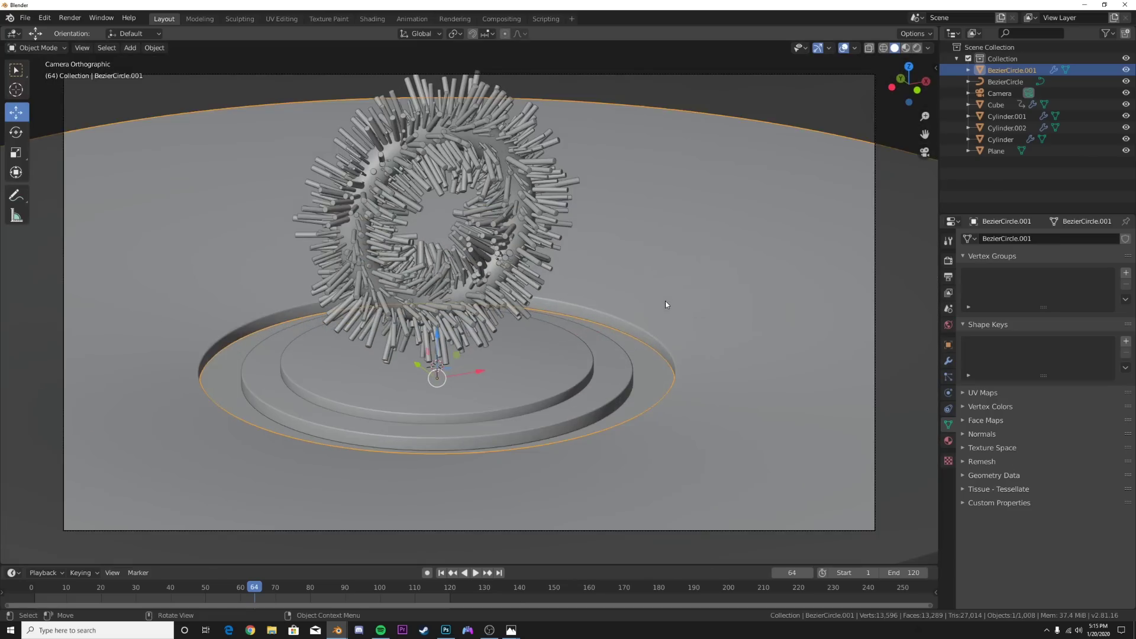
- Scale the surrounding floor's outer rim face loop outward until the floor fills the camera frame, and apply the object's transform
scroll(600, 286, down, 3)
key(Tab)
click(741, 465)
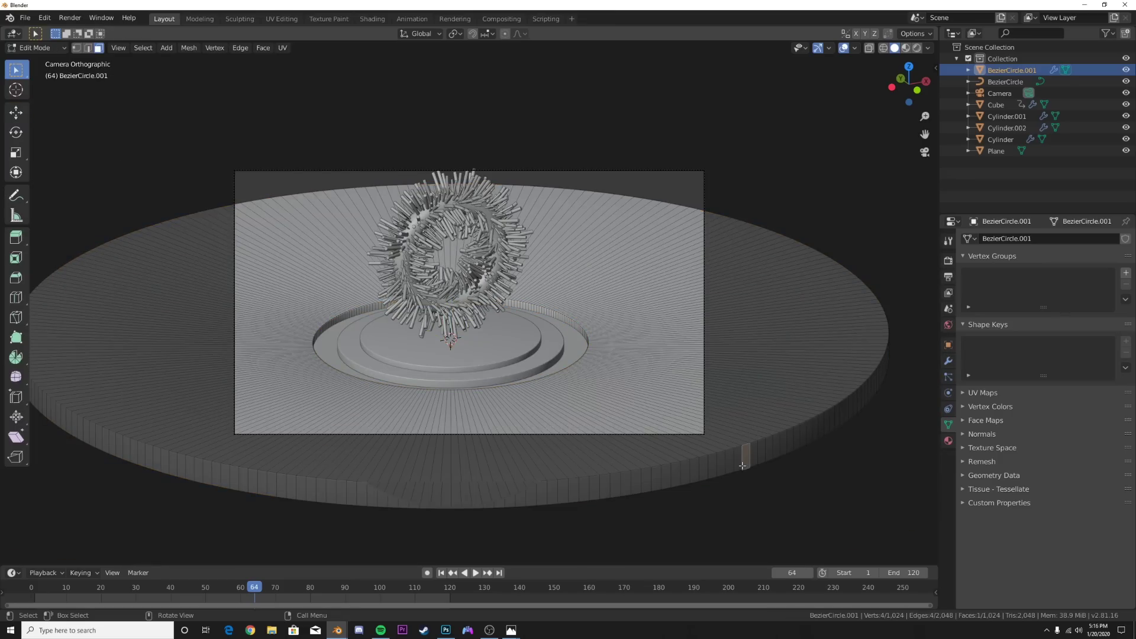
alt+click(742, 466)
key(s)
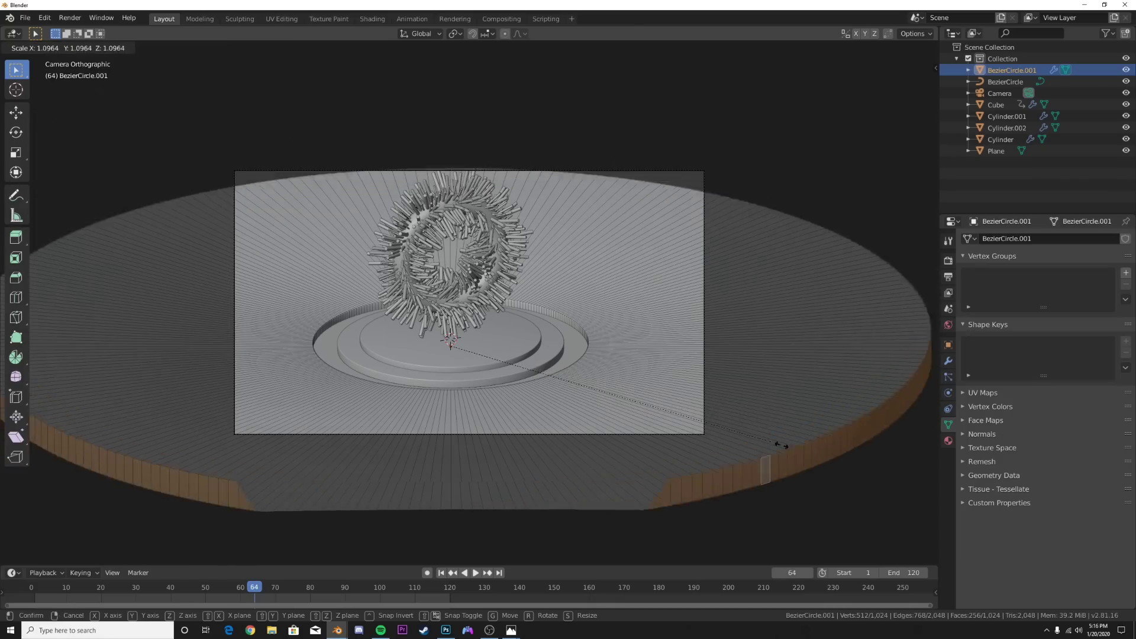
click(840, 450)
scroll(873, 423, up, 2)
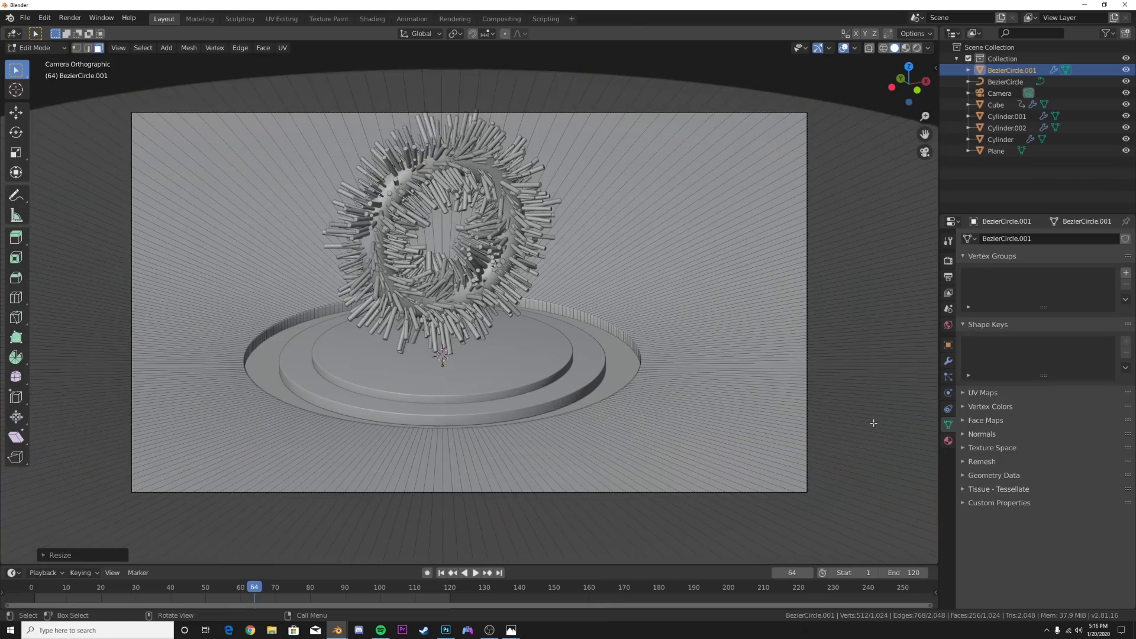
key(Tab)
key(ctrl+a)
click(787, 410)
- Tilt the camera slightly upward with a trackball rotation so the whole ring fits inside the frame
scroll(634, 370, up, 2)
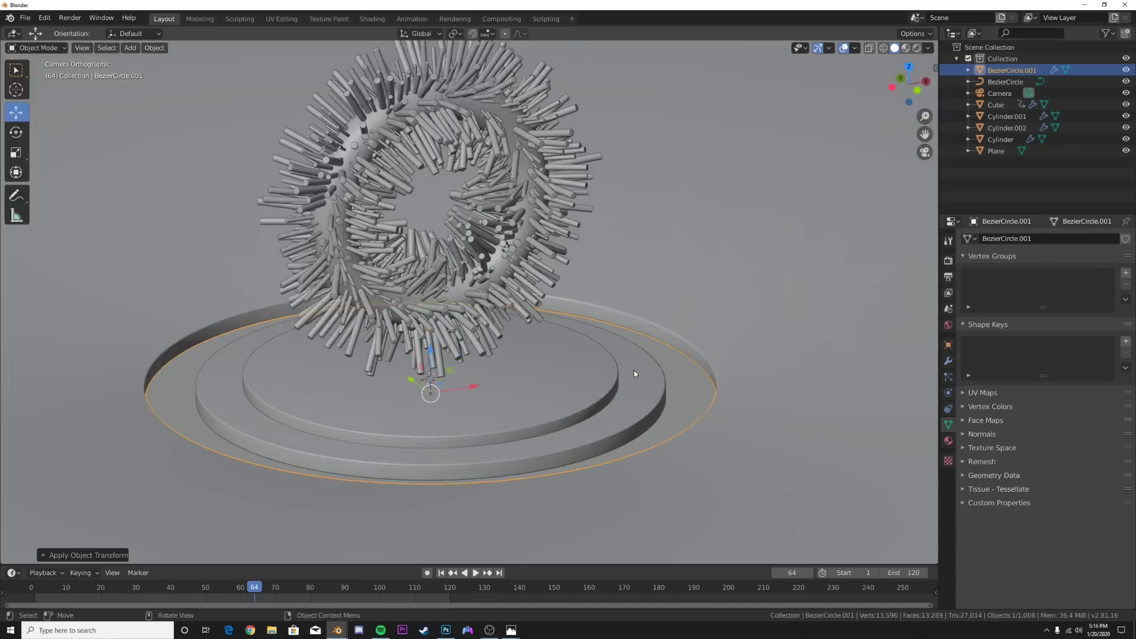
scroll(634, 370, down, 3)
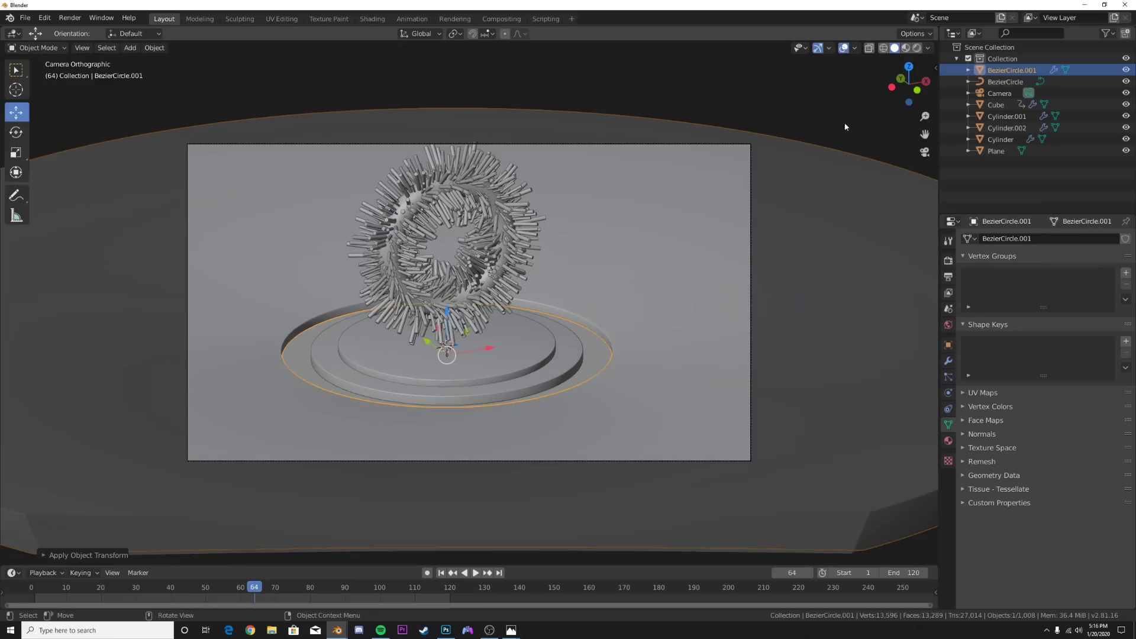
click(999, 93)
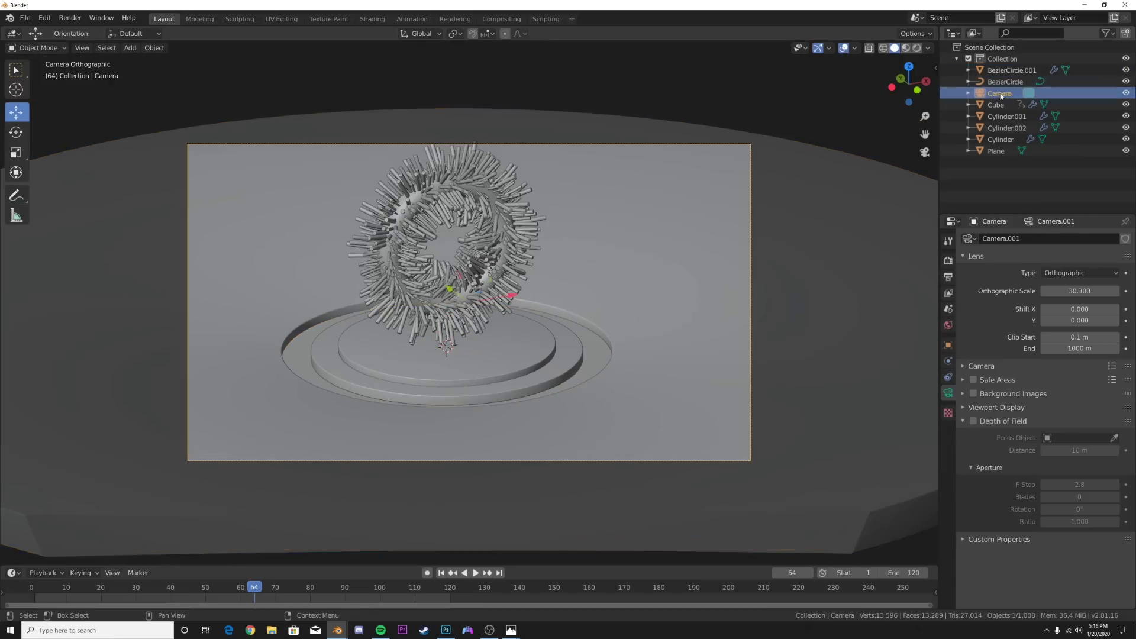
key(r)
key(r)
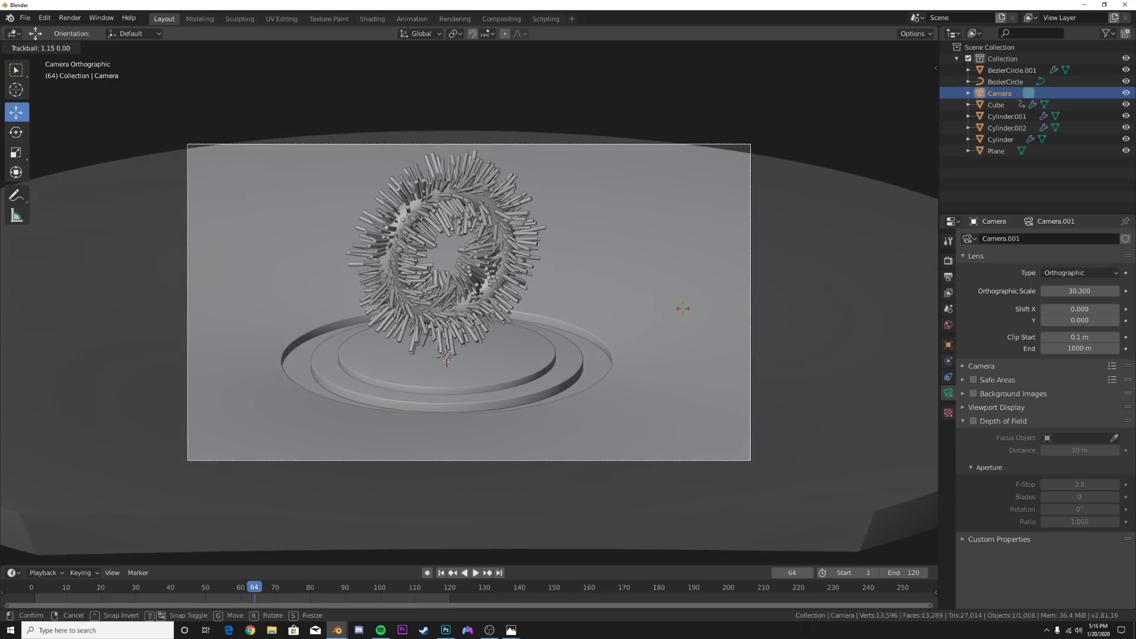
click(683, 309)
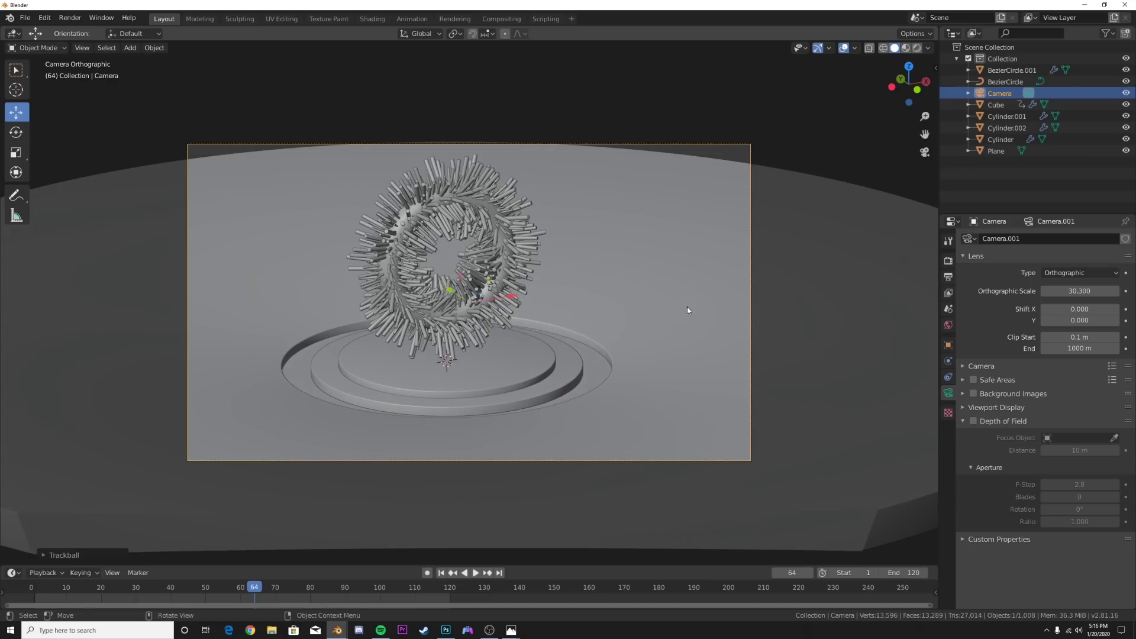
- Play the ring's rotation through the camera view to check the framing, and stop playback
click(683, 309)
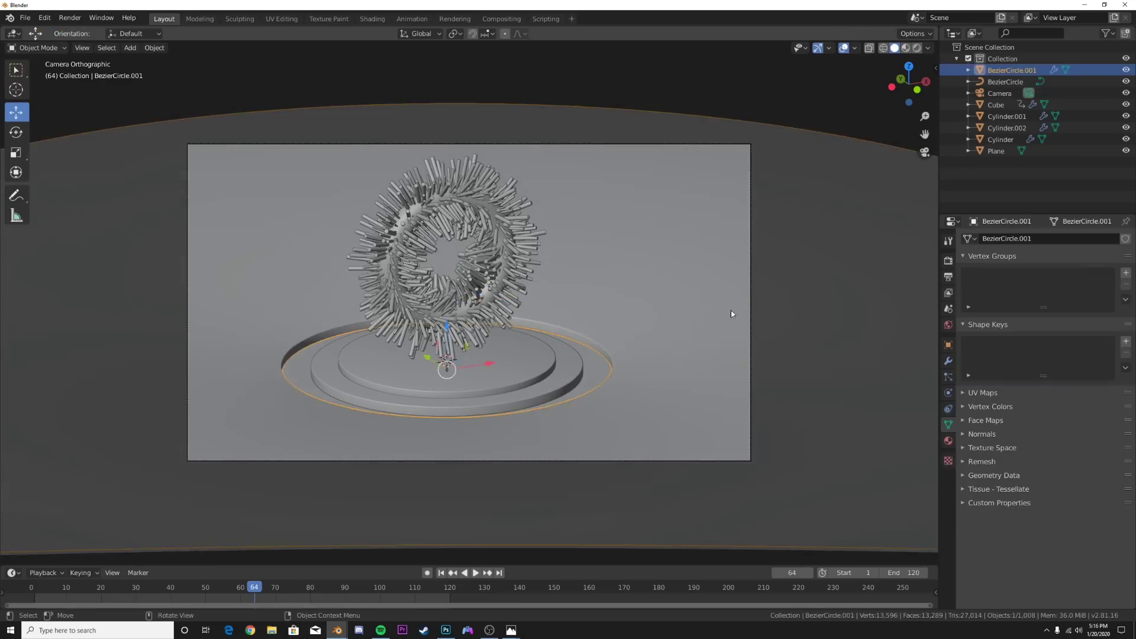
scroll(692, 314, up, 2)
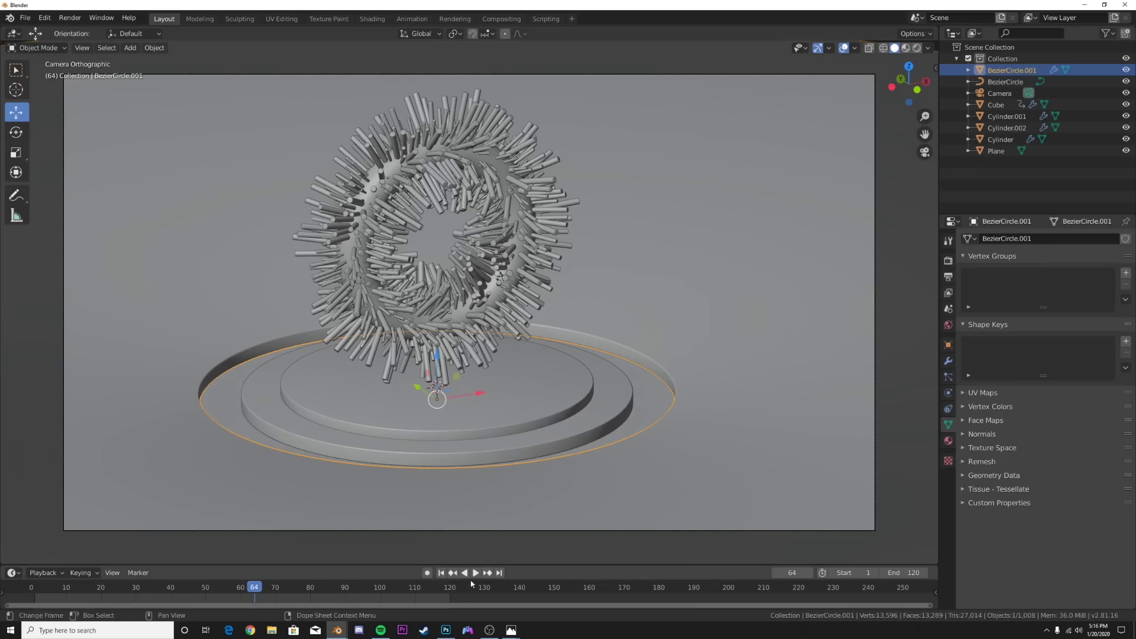
key(space)
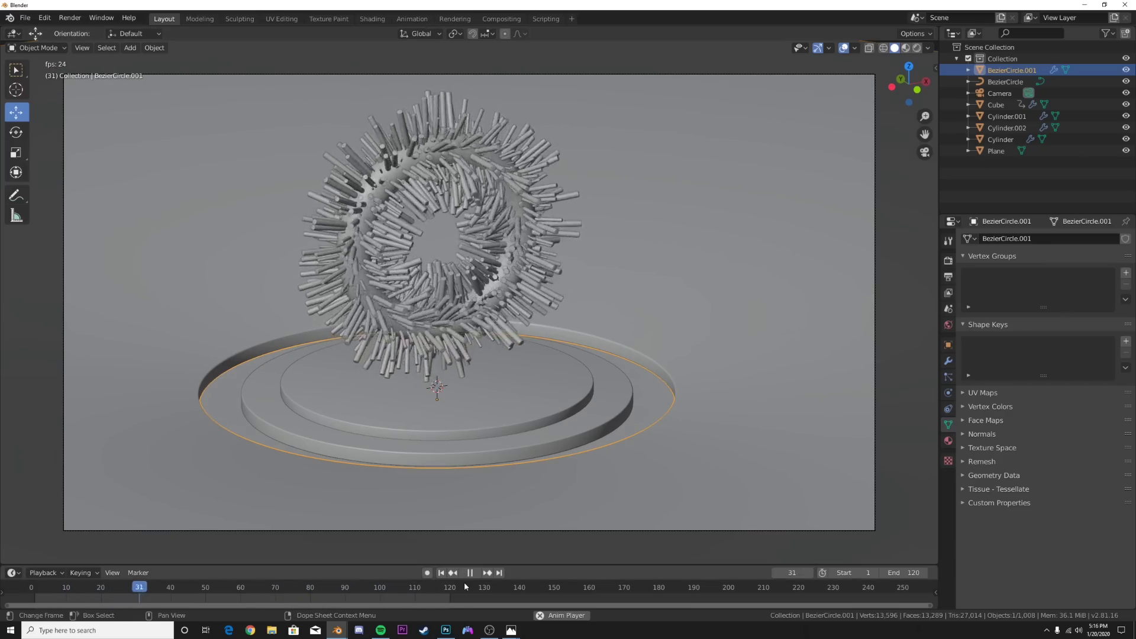
key(space)
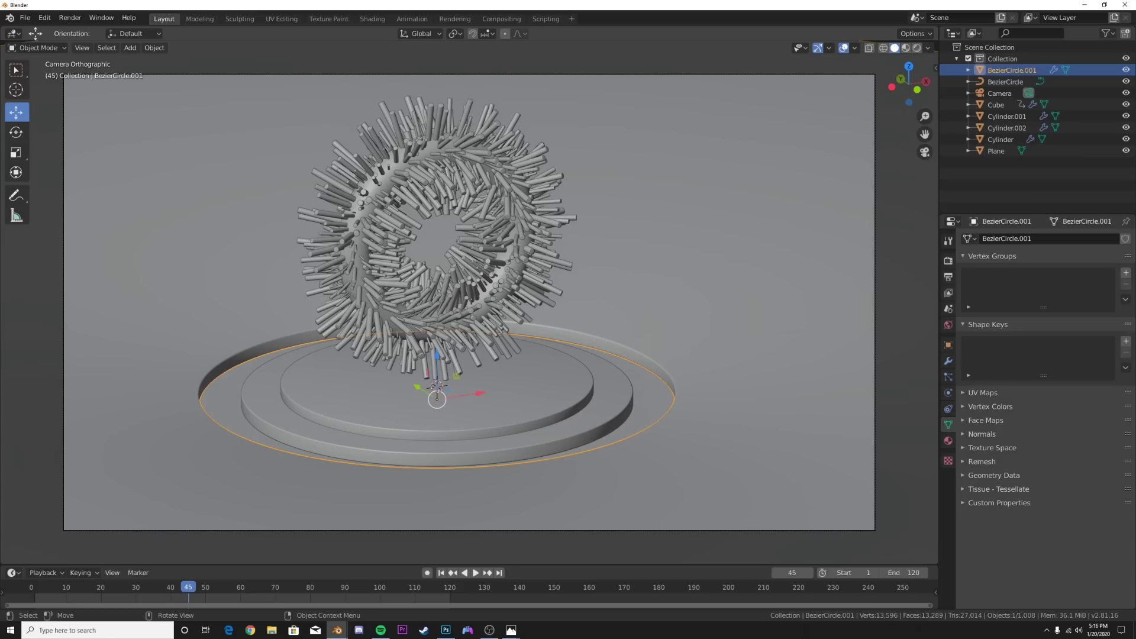
- Switch to the Chrome browser and open the Adobe Color website
key(alt+Tab)
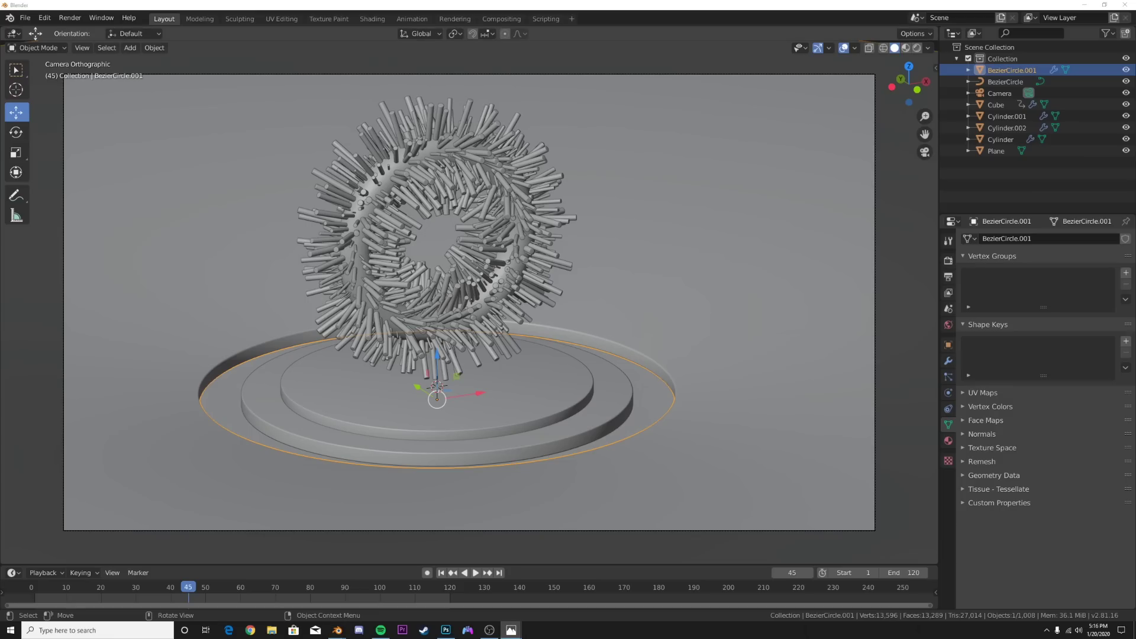
click(250, 631)
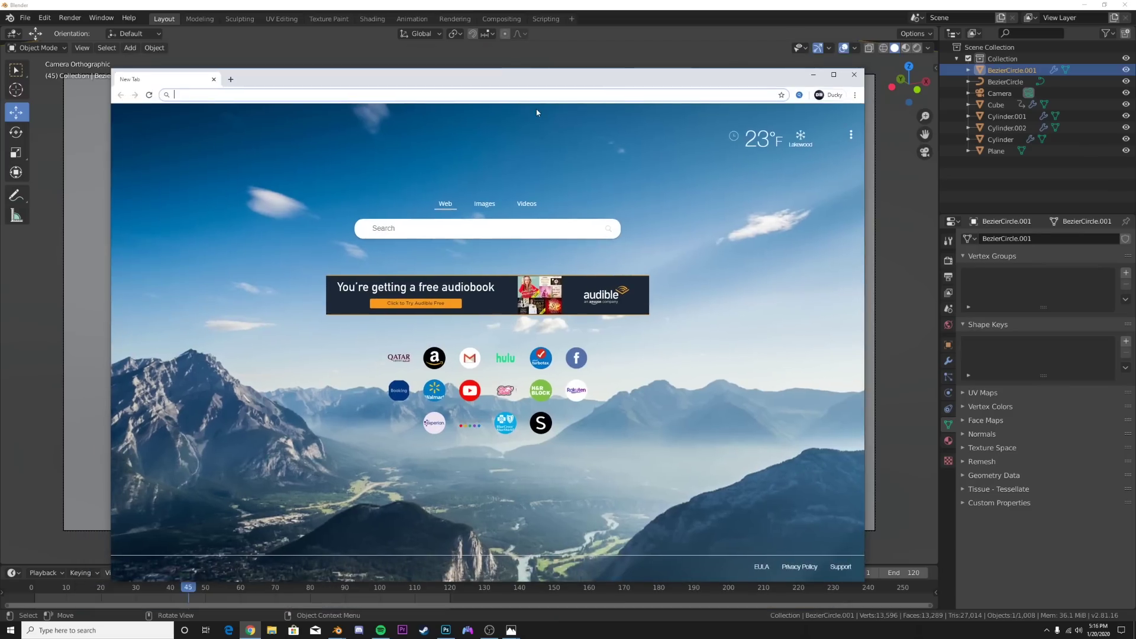
text(ad)
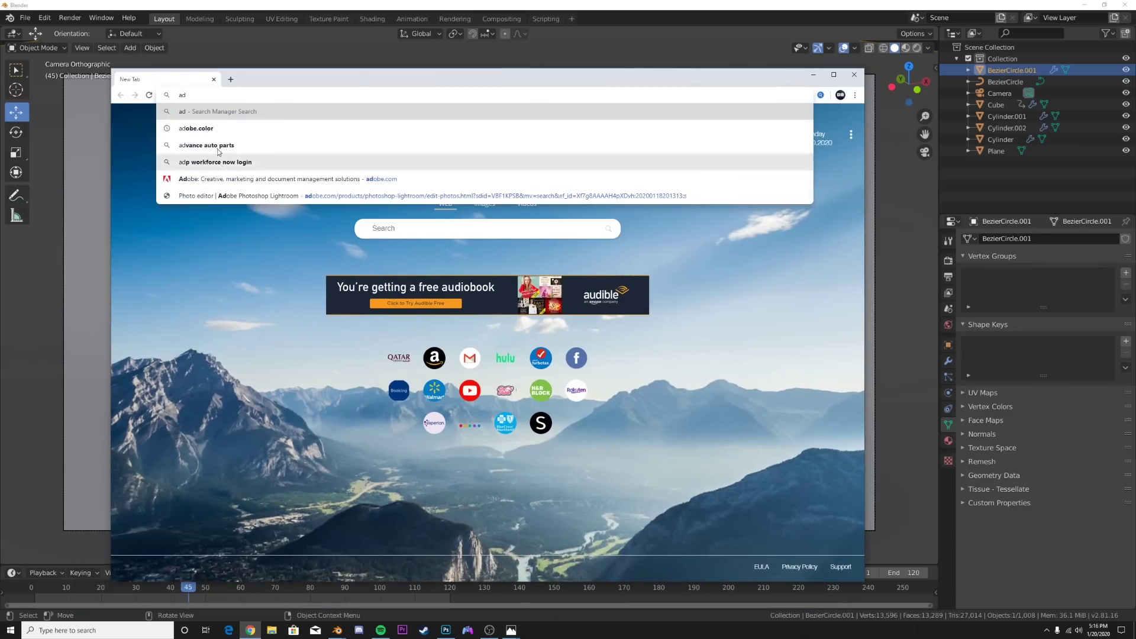
click(198, 128)
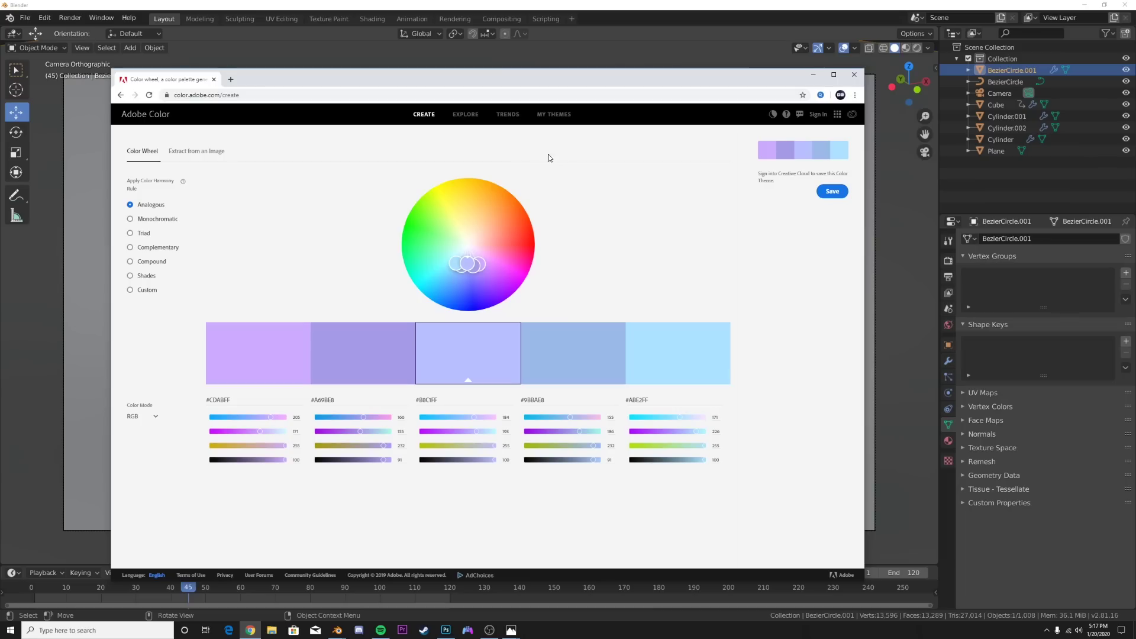
- Search Adobe Color's Explore palettes for "orange" and browse the results for a suitable colour scheme
click(463, 115)
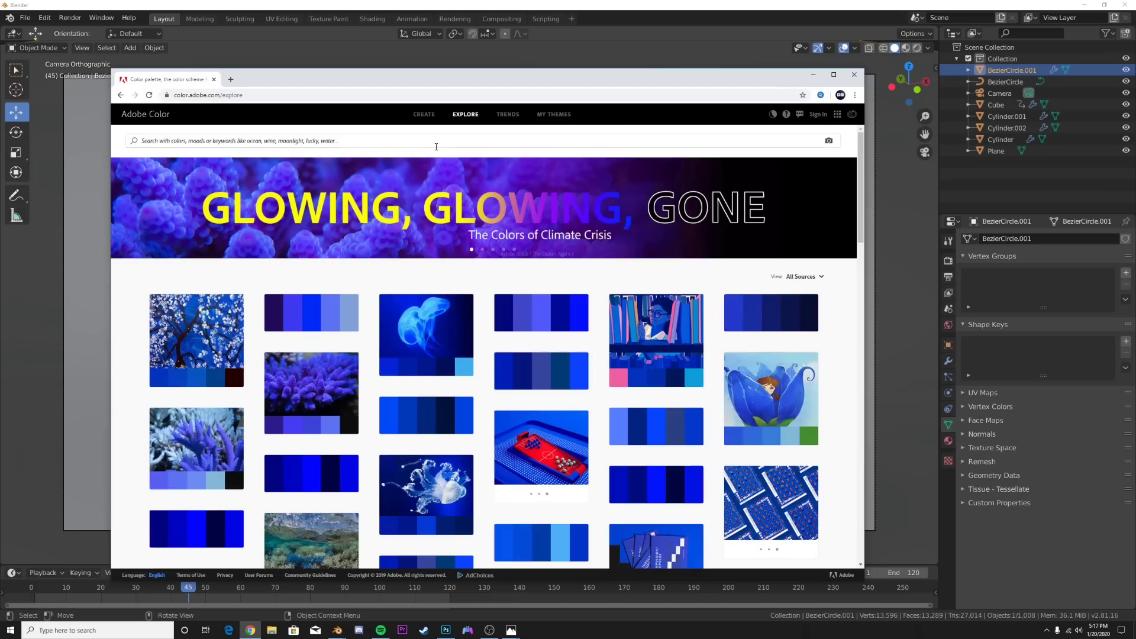
click(435, 144)
text(orange)
key(Return)
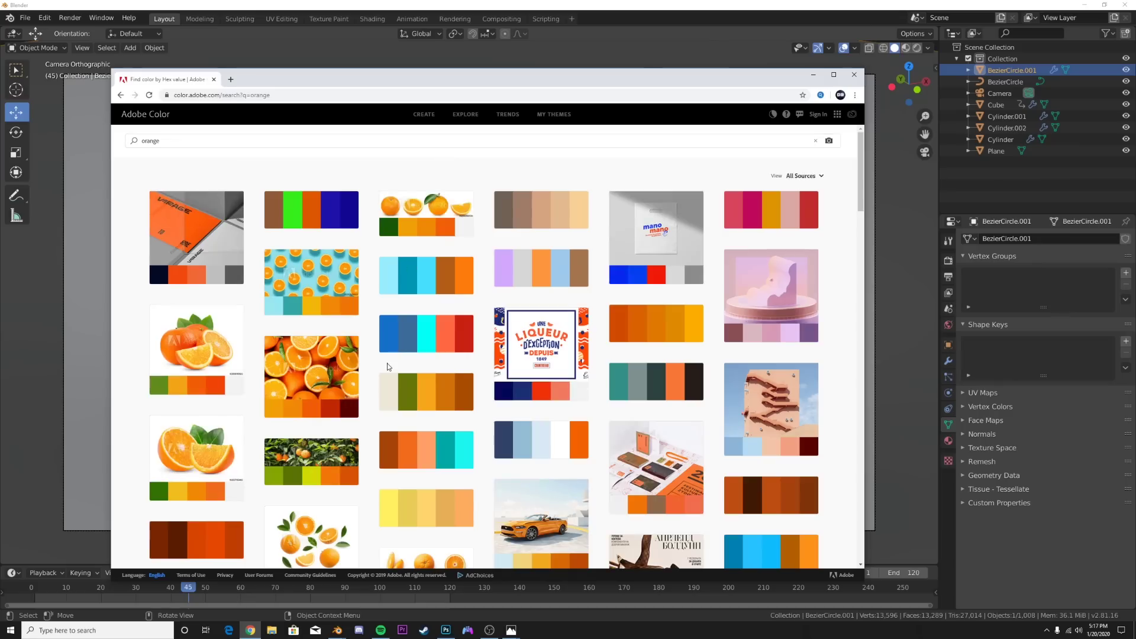
scroll(326, 354, down, 4)
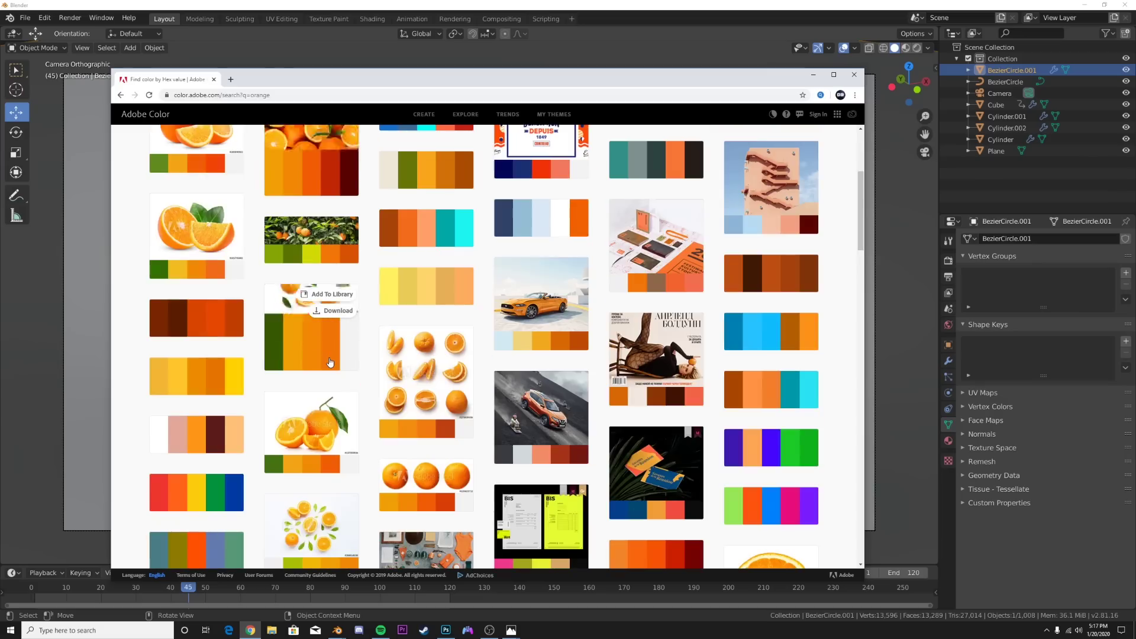
scroll(330, 362, down, 5)
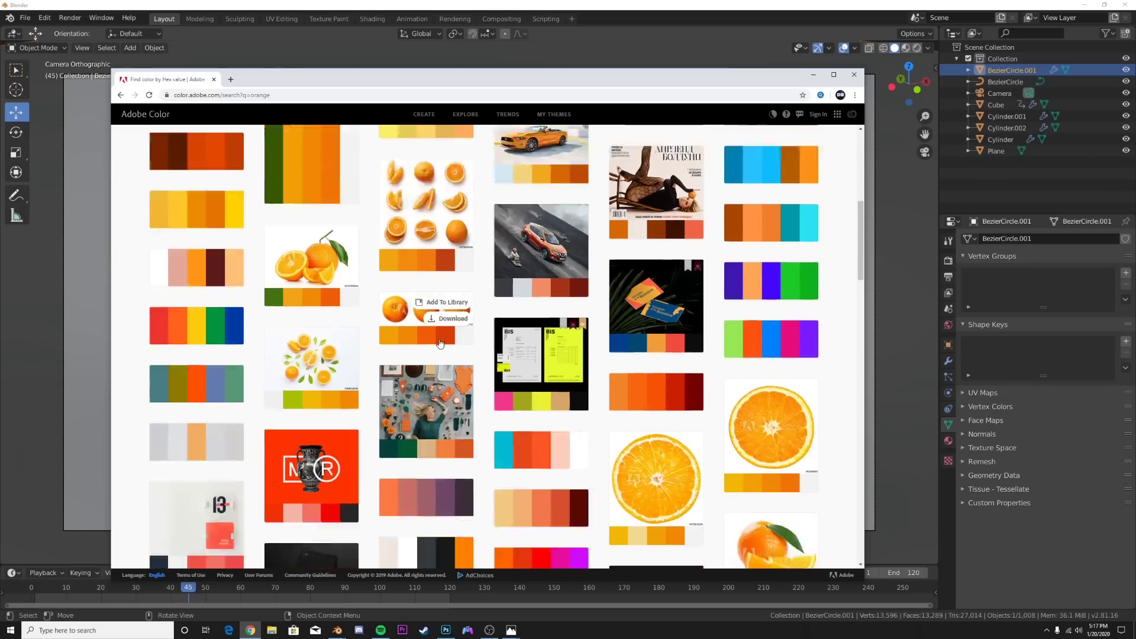
scroll(414, 413, down, 3)
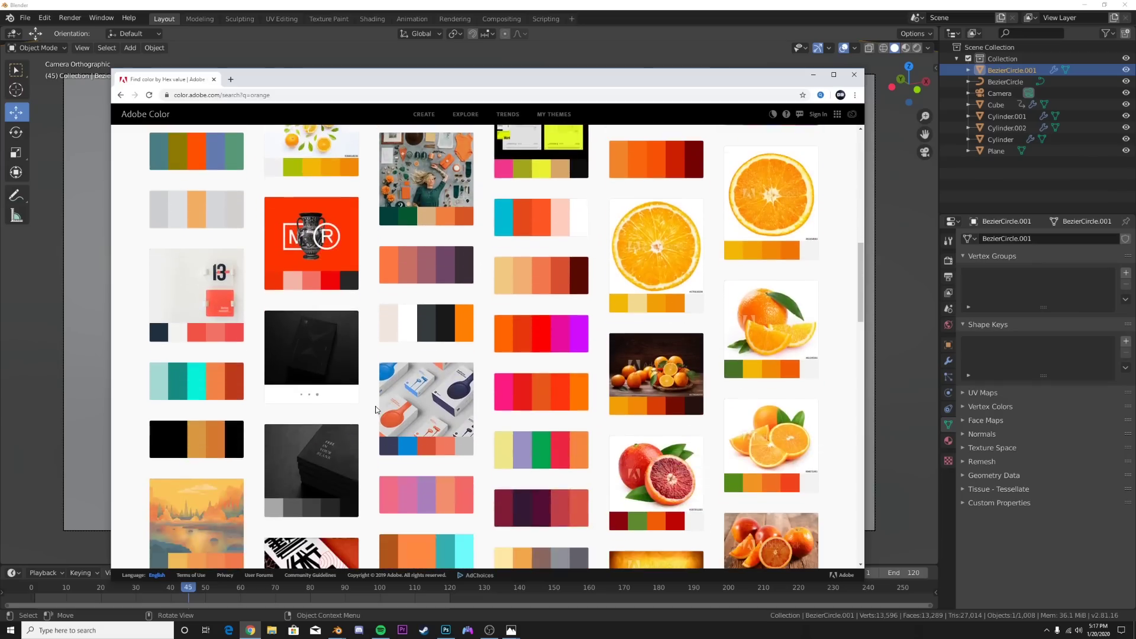
scroll(375, 409, down, 4)
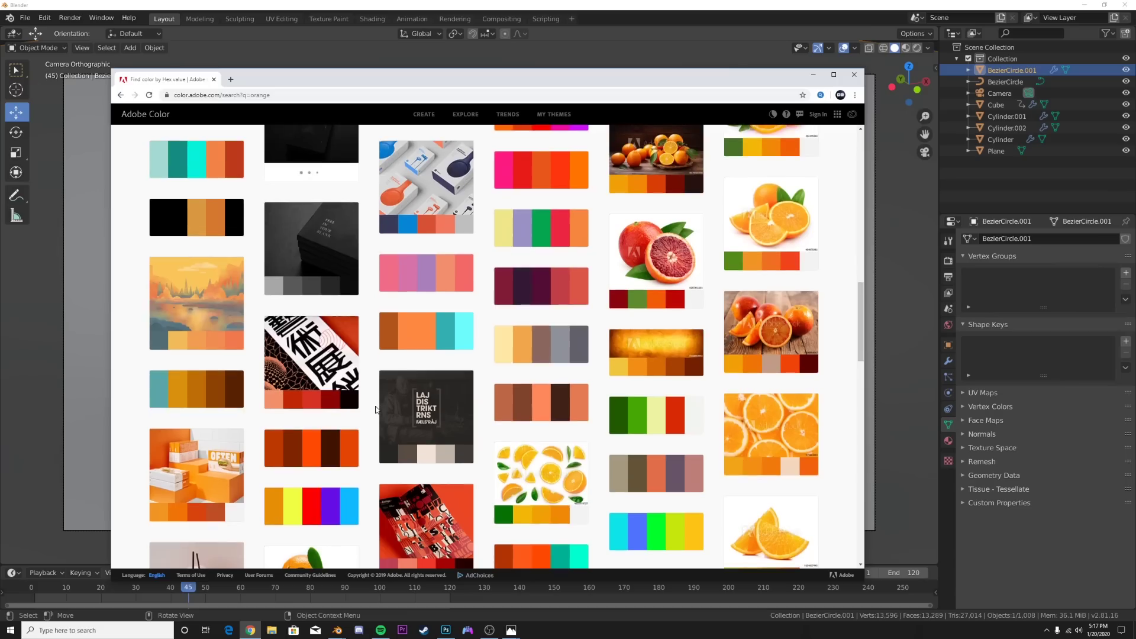
- Browse the orange palettes, open the one with slate, coral, cream, teal and blue-grey, and copy its coral hex code
scroll(375, 409, down, 7)
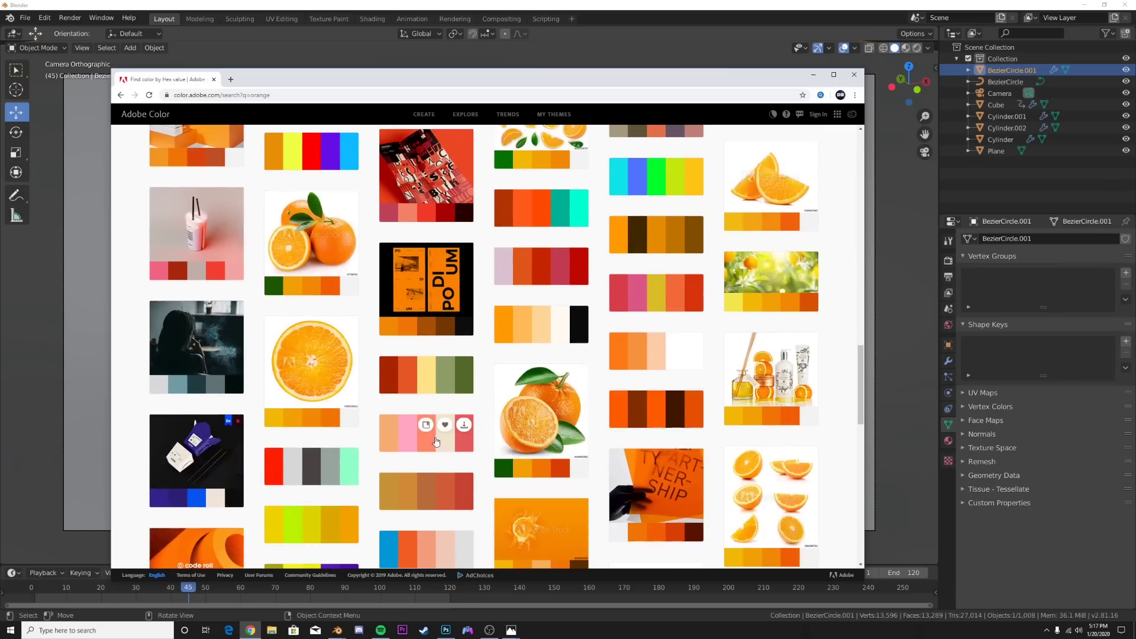
scroll(413, 435, down, 1)
scroll(413, 436, down, 5)
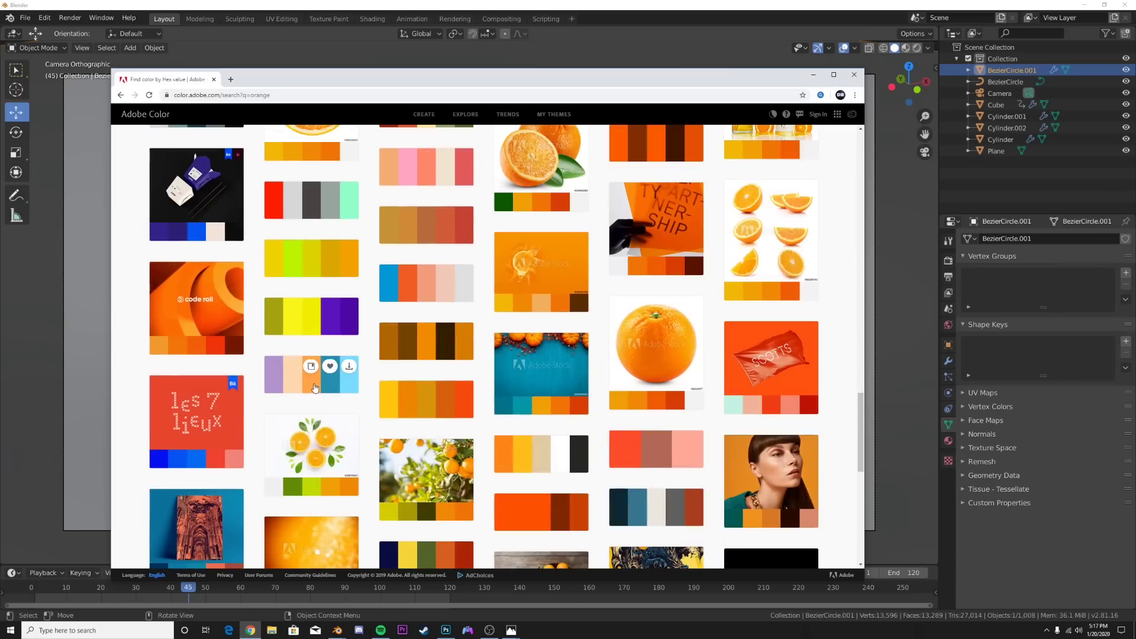
scroll(577, 446, down, 4)
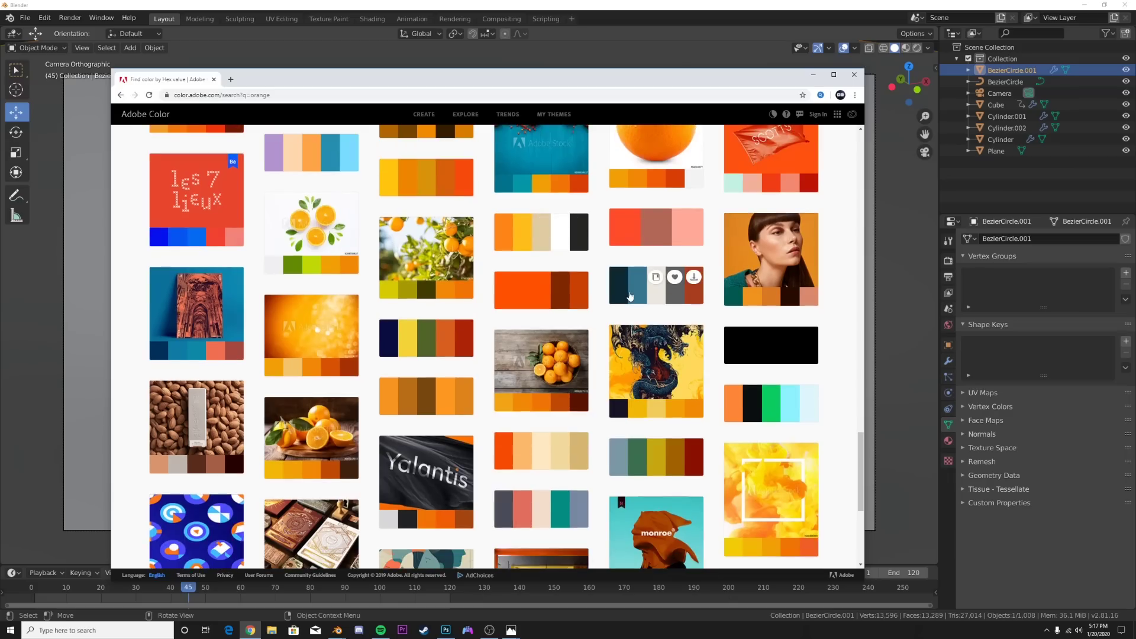
scroll(630, 295, down, 4)
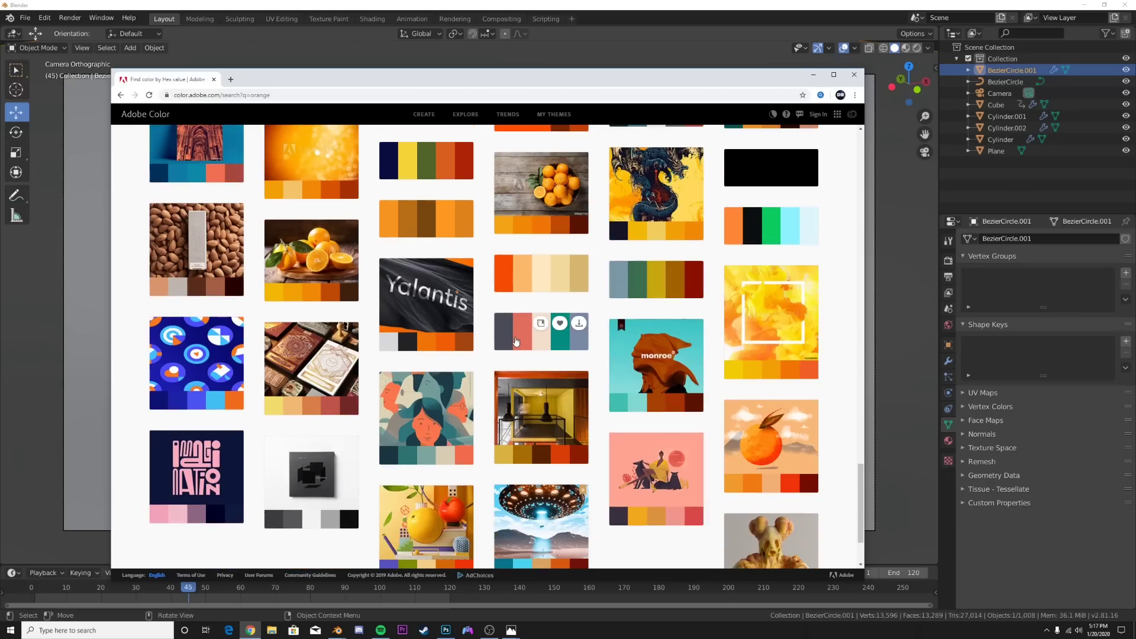
click(515, 341)
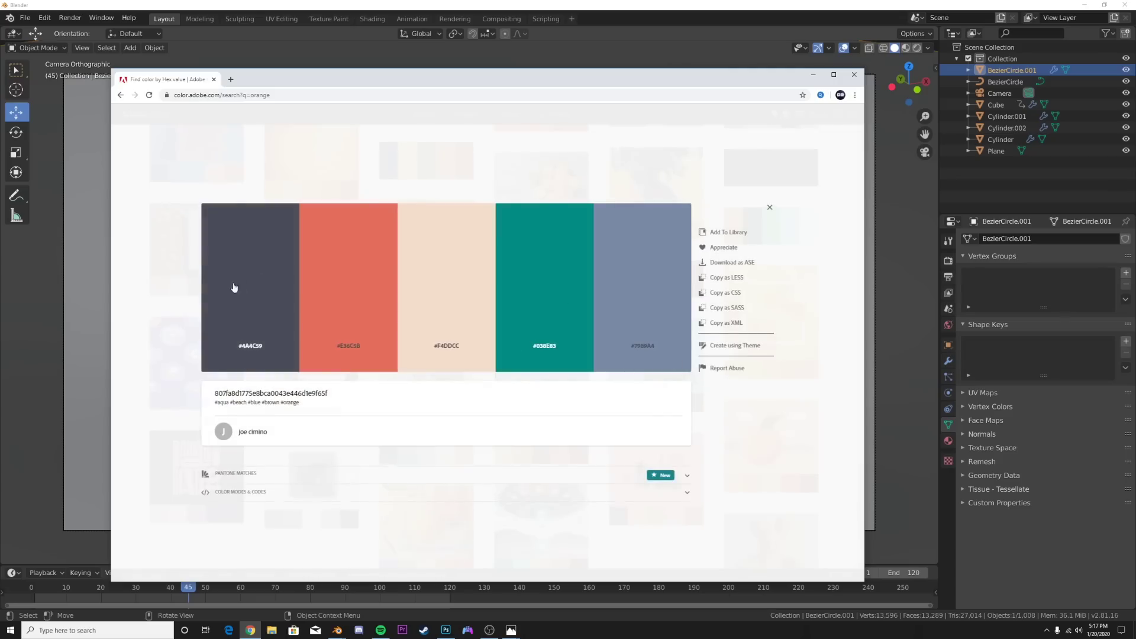
click(346, 265)
click(352, 288)
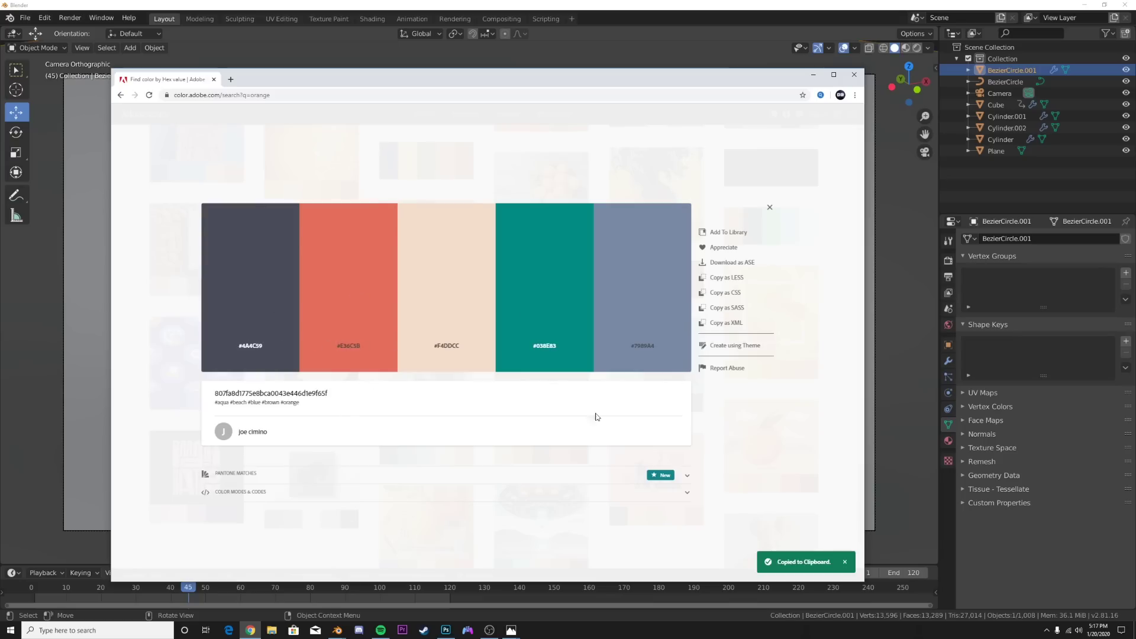
- Switch back to Blender, select the hair's source cylinder beside the ground, and bring up the camera view in the Shading workspace
click(813, 74)
click(543, 260)
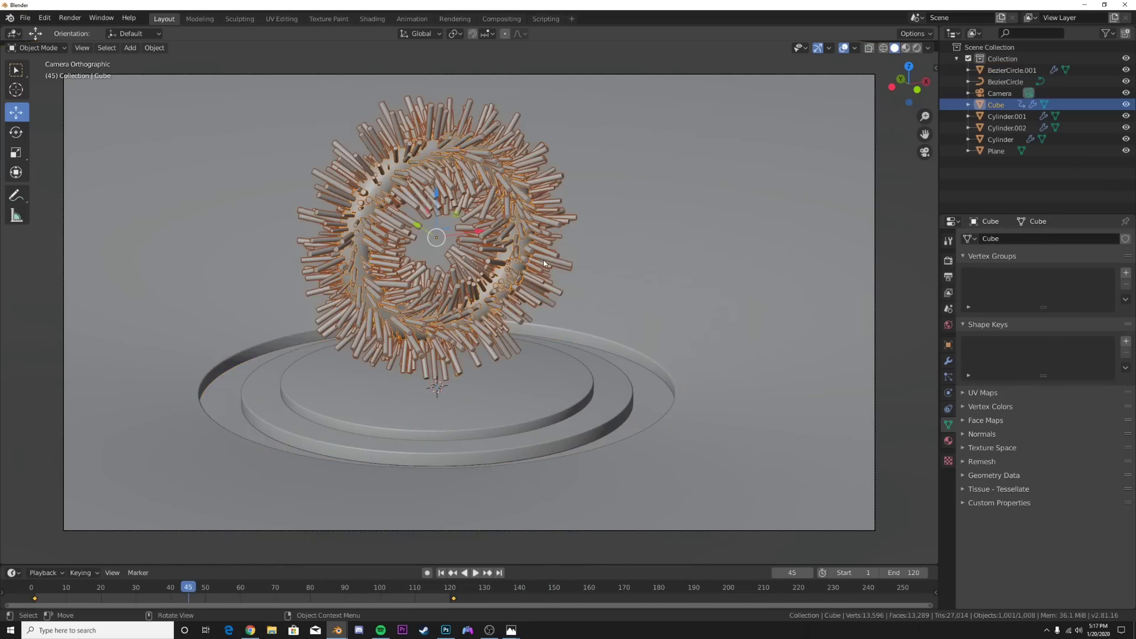
scroll(686, 293, down, 5)
click(640, 319)
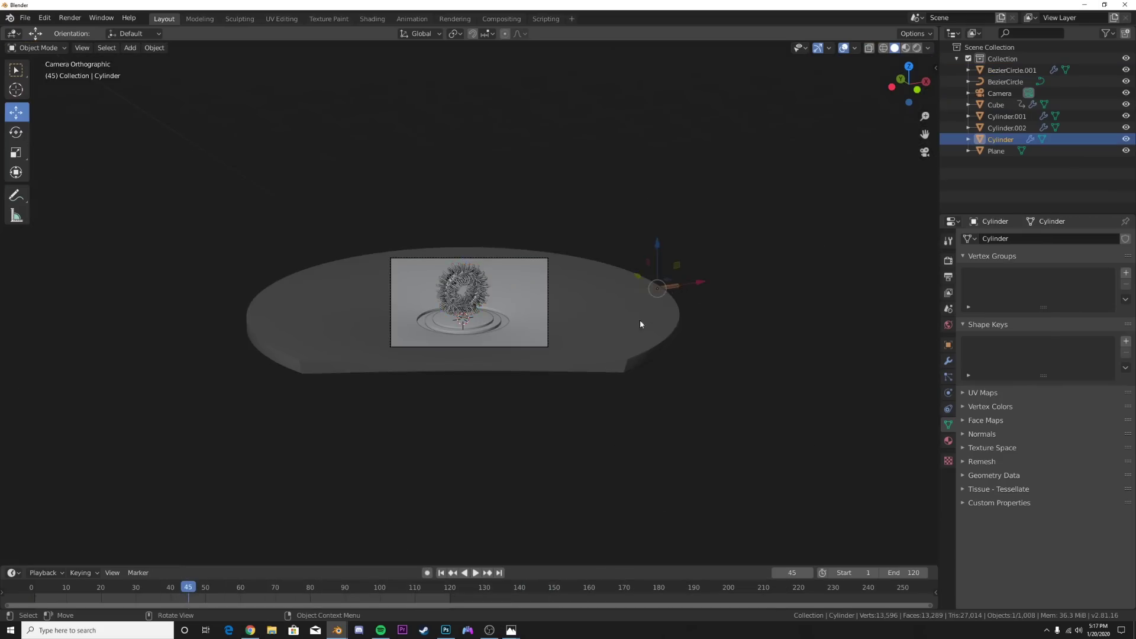
scroll(554, 397, up, 5)
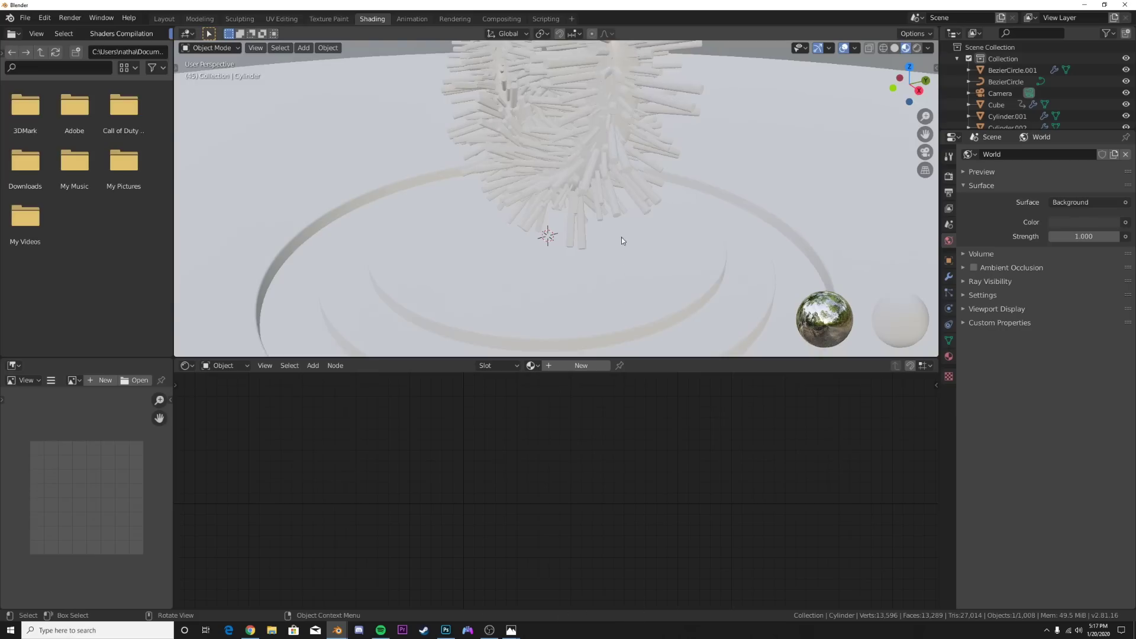
scroll(615, 195, down, 5)
middle_drag(614, 193, 616, 194)
scroll(616, 194, up, 2)
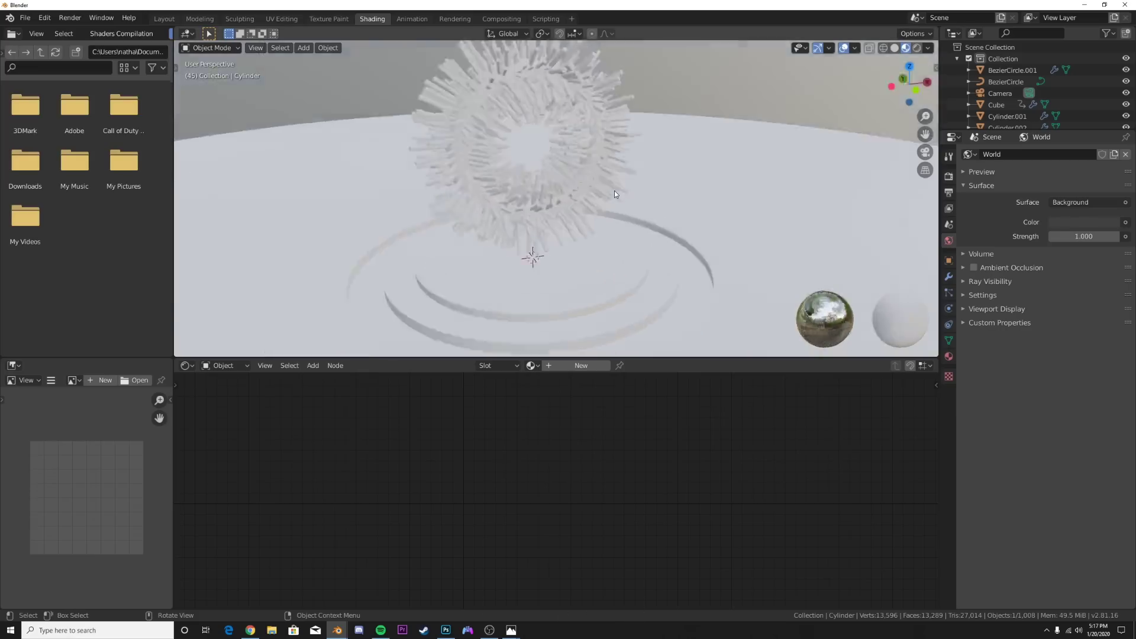
key(KP_0)
- Give the source cylinder a new material and set its base colour to the copied coral hex code
click(577, 365)
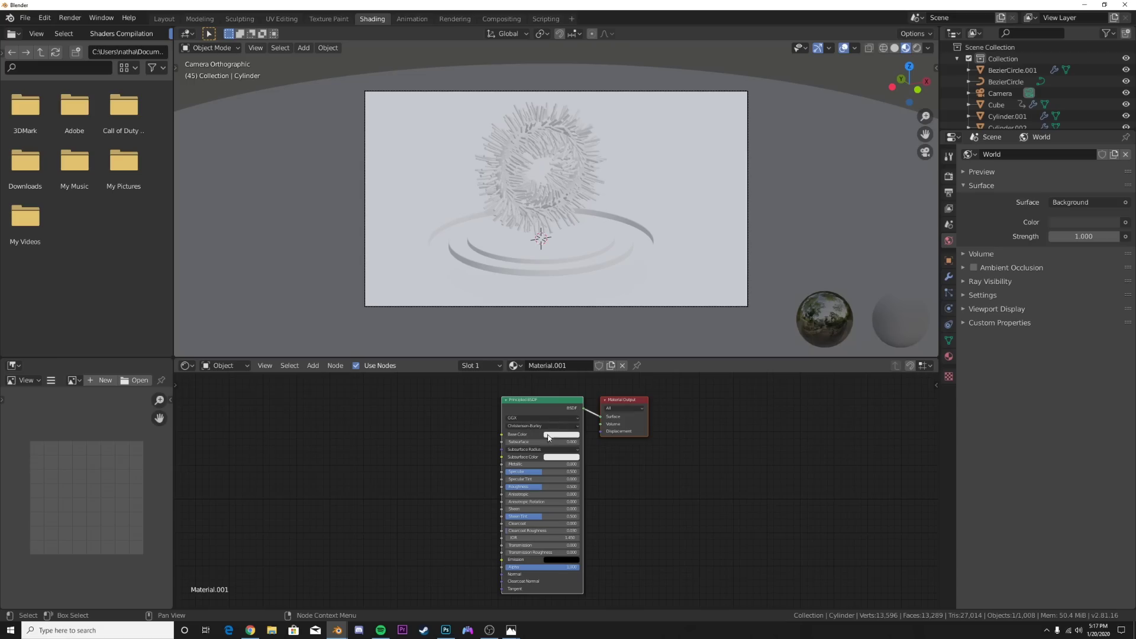
click(547, 435)
click(590, 394)
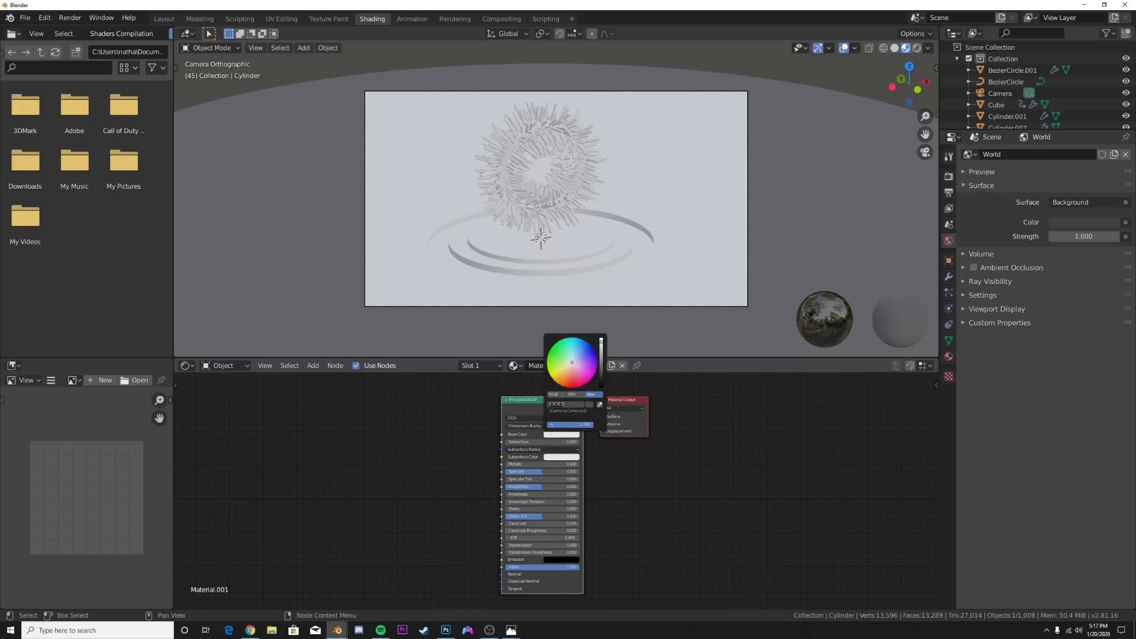
key(Return)
scroll(587, 165, up, 8)
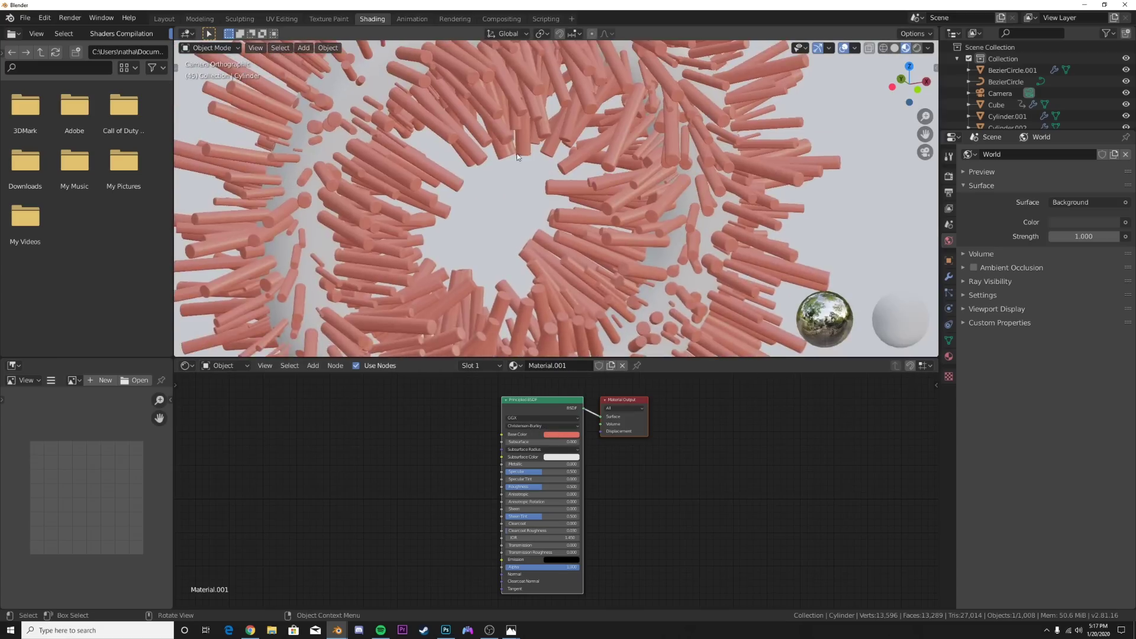
scroll(517, 157, down, 5)
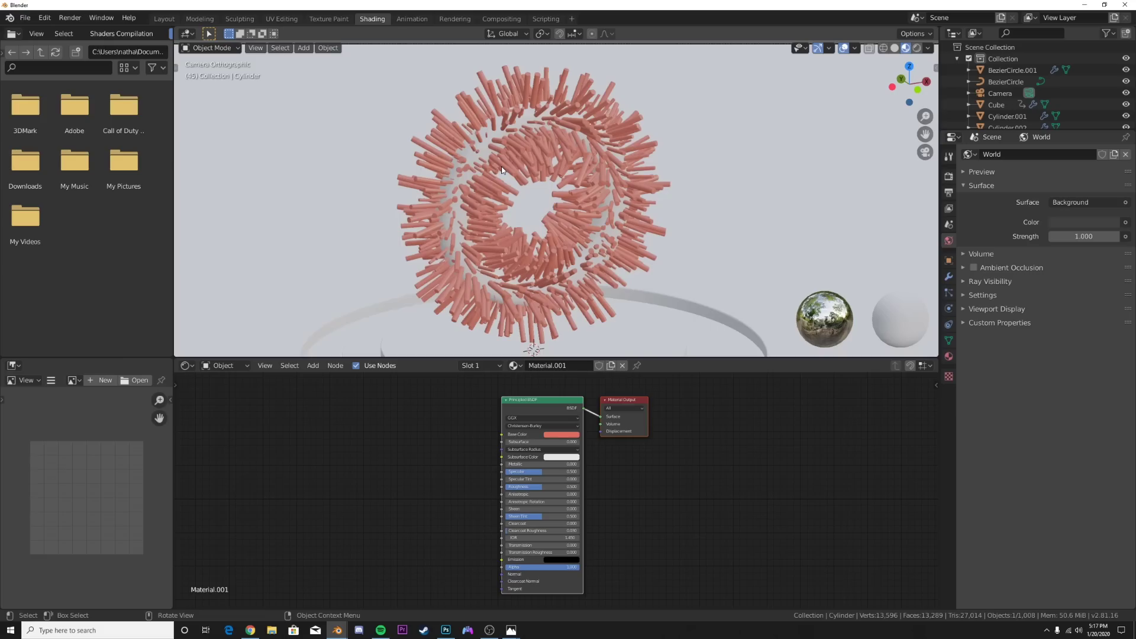
- Assign the hair's coral Material.001 to the ring in place of its own material
click(471, 165)
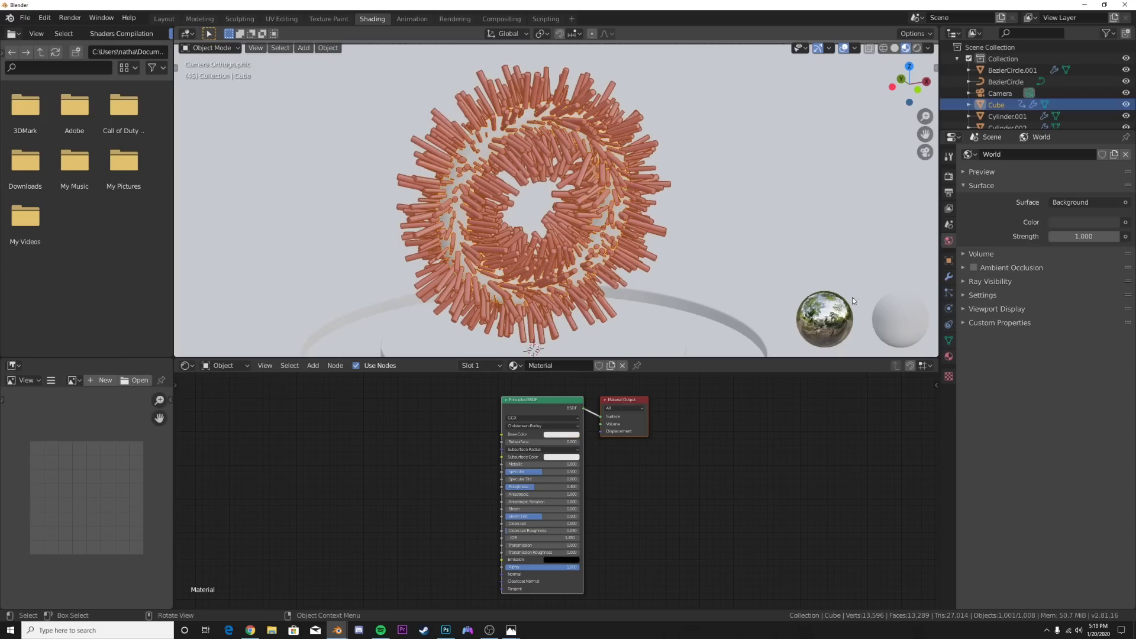
click(514, 365)
click(529, 394)
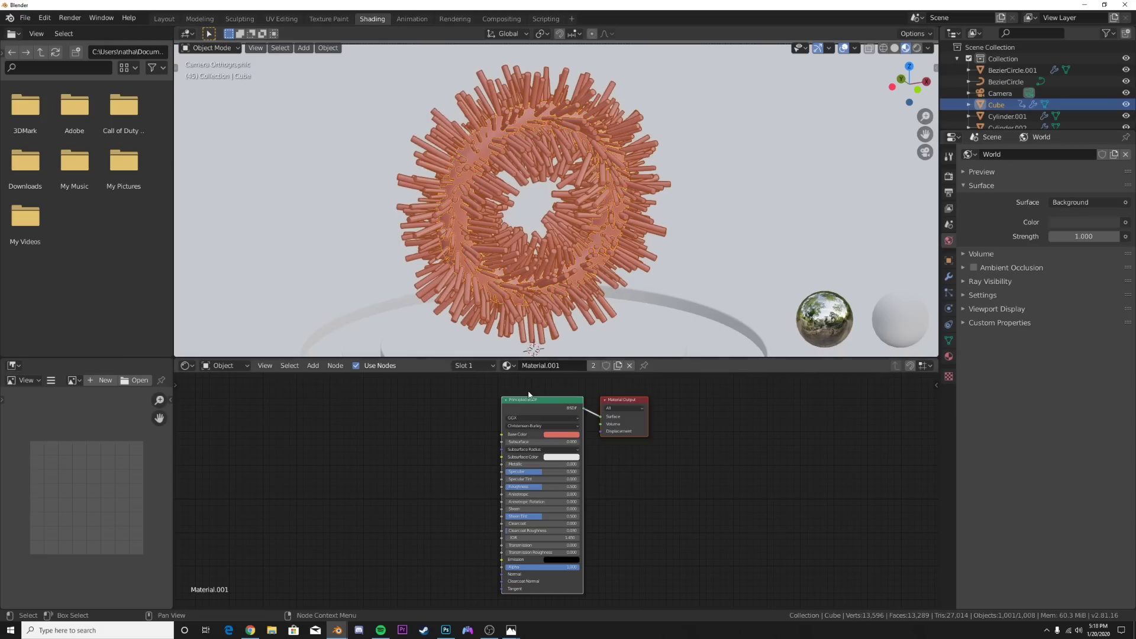
- Select the ground around the platform and copy the dark slate hex code #4A4C59 from the Adobe Color palette in Chrome
click(689, 97)
scroll(680, 178, down, 3)
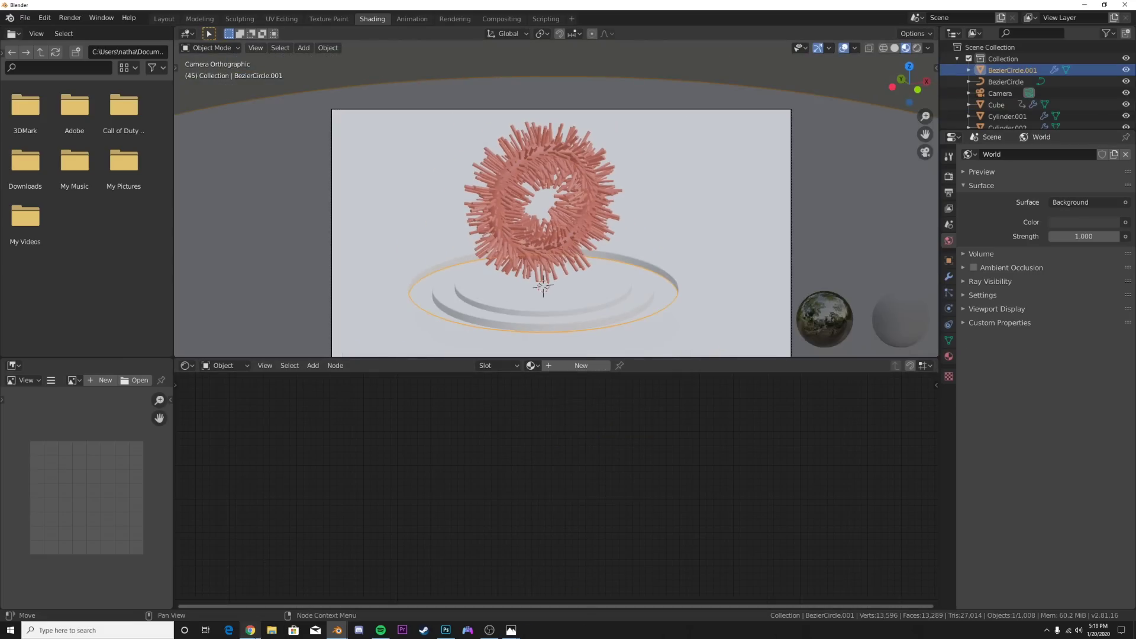
click(251, 630)
click(254, 278)
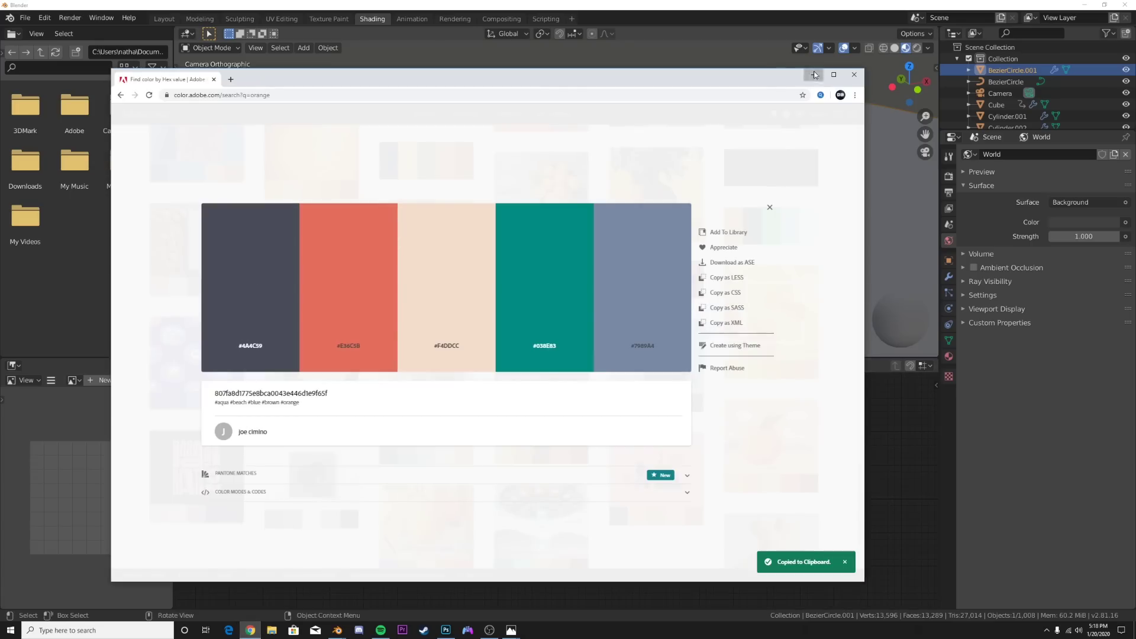
click(892, 216)
- Give the ground a new material with its base colour set to #4A4C59
click(947, 357)
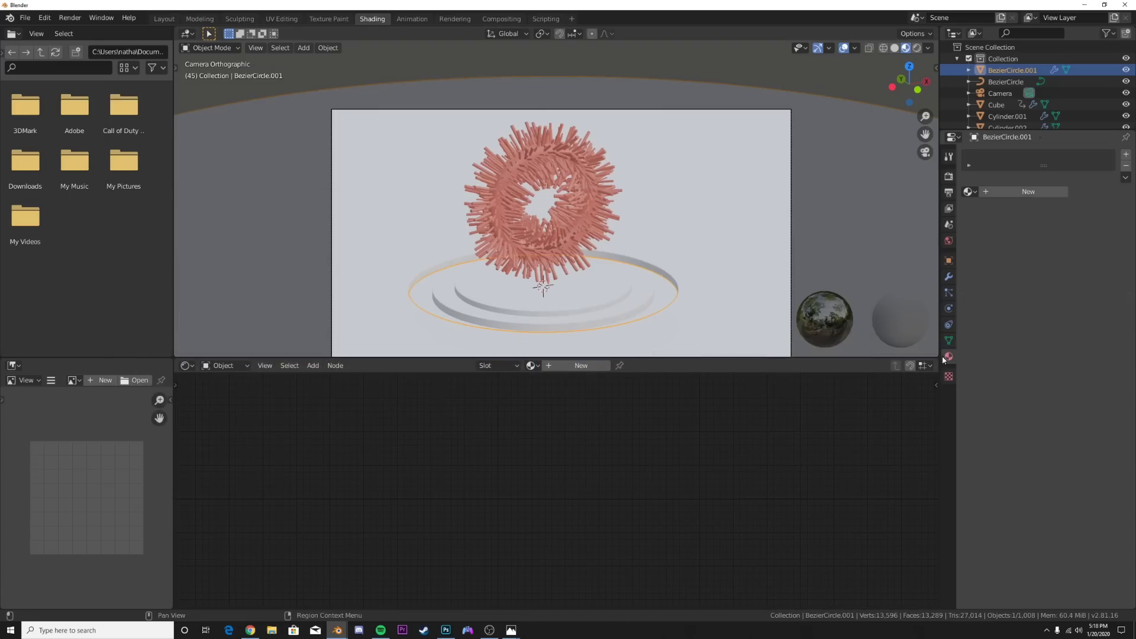
click(1027, 191)
click(1065, 287)
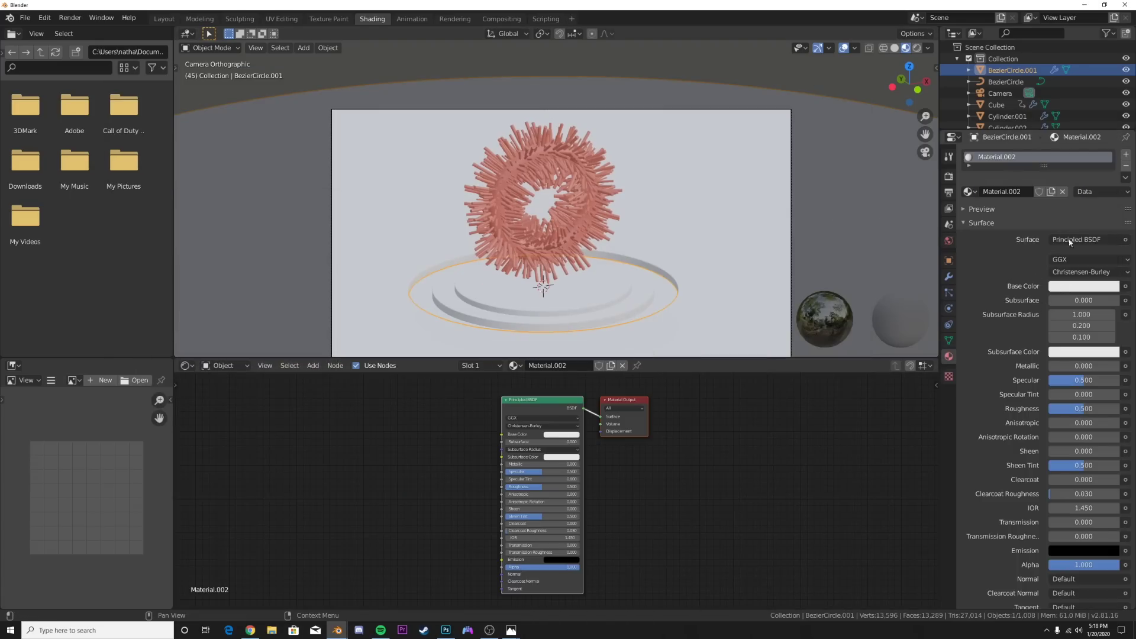
click(1073, 290)
click(1084, 235)
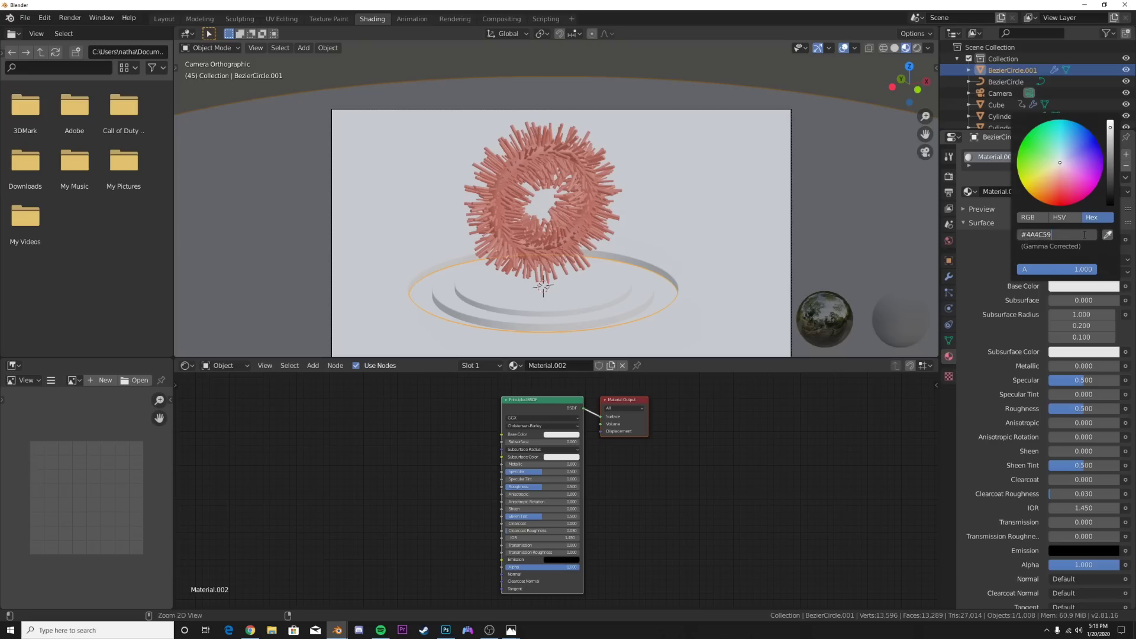
key(Return)
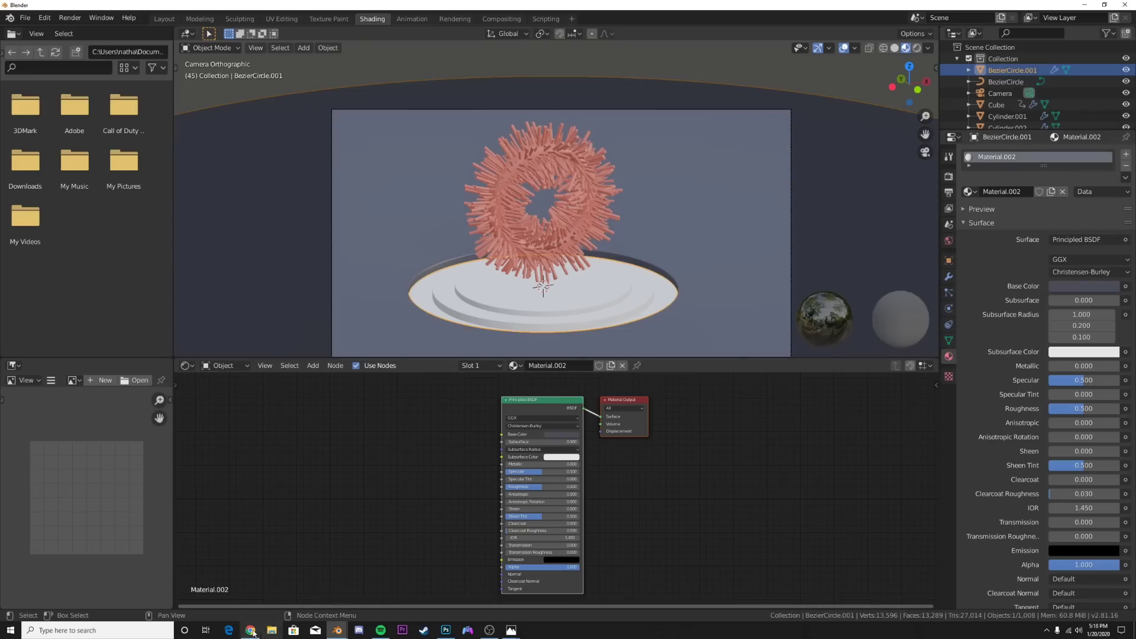
- Copy the teal hex code from the Adobe Color palette in Chrome and enter it as the platform tier's base colour
click(250, 631)
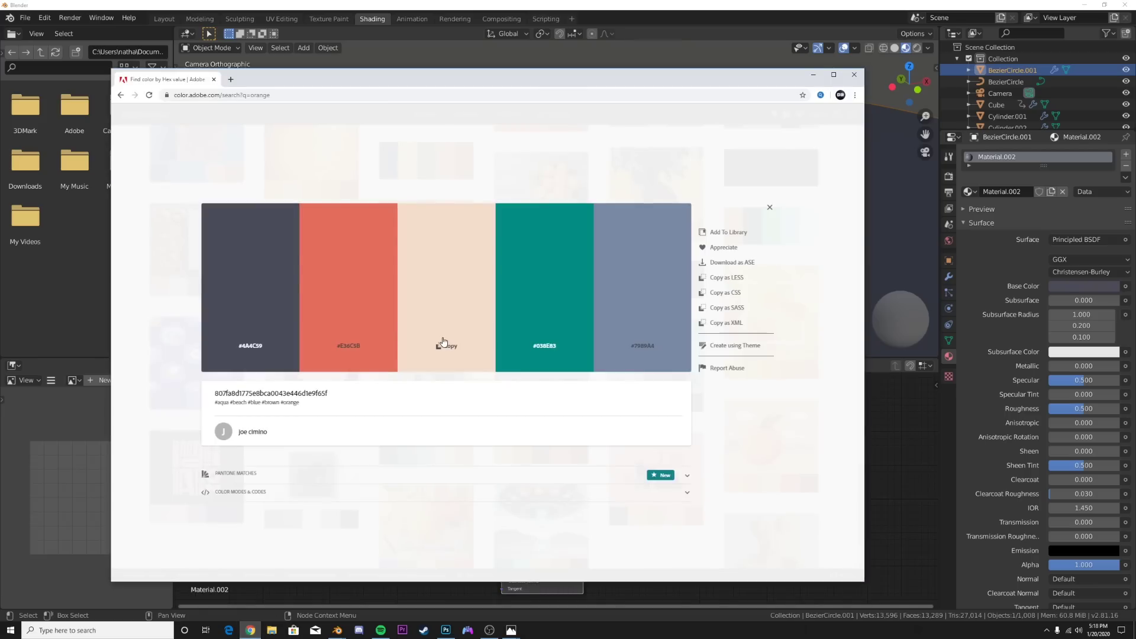
click(813, 74)
click(587, 292)
click(1073, 287)
click(1085, 235)
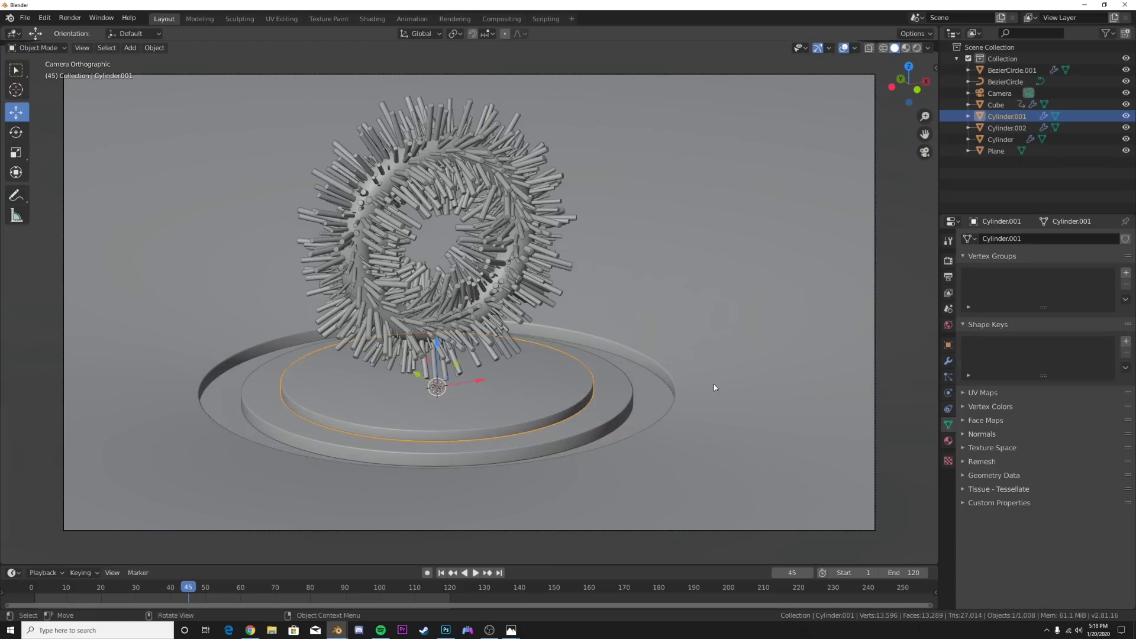
- Preview the scene in Rendered shading, lit by the viewport's environment lighting instead of the scene world
click(653, 393)
key(z)
click(708, 322)
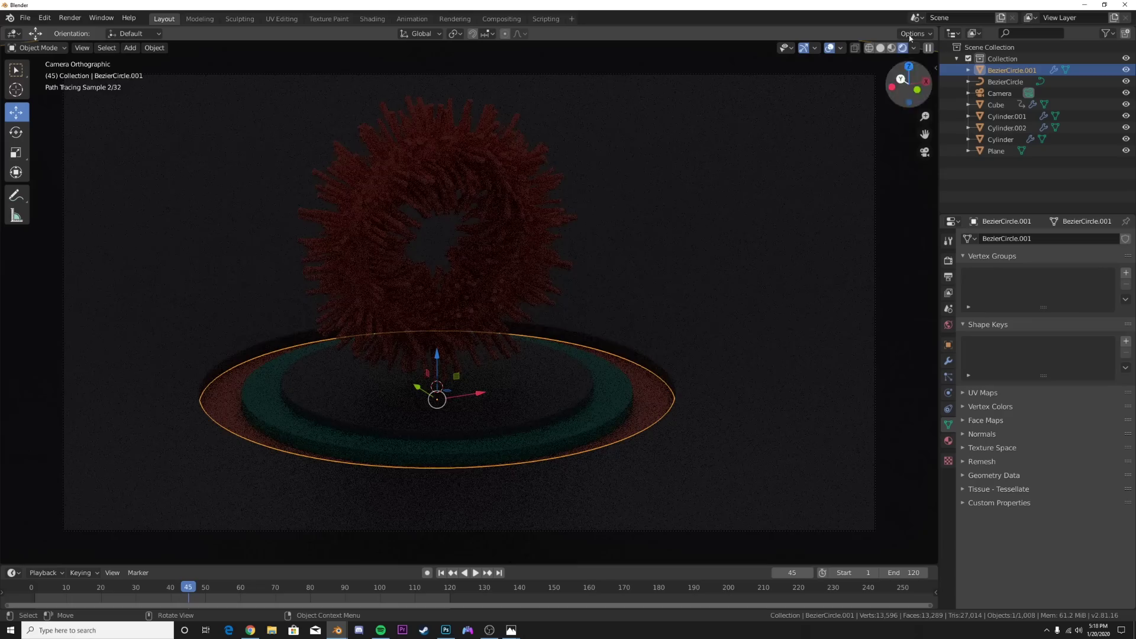
click(914, 47)
click(850, 111)
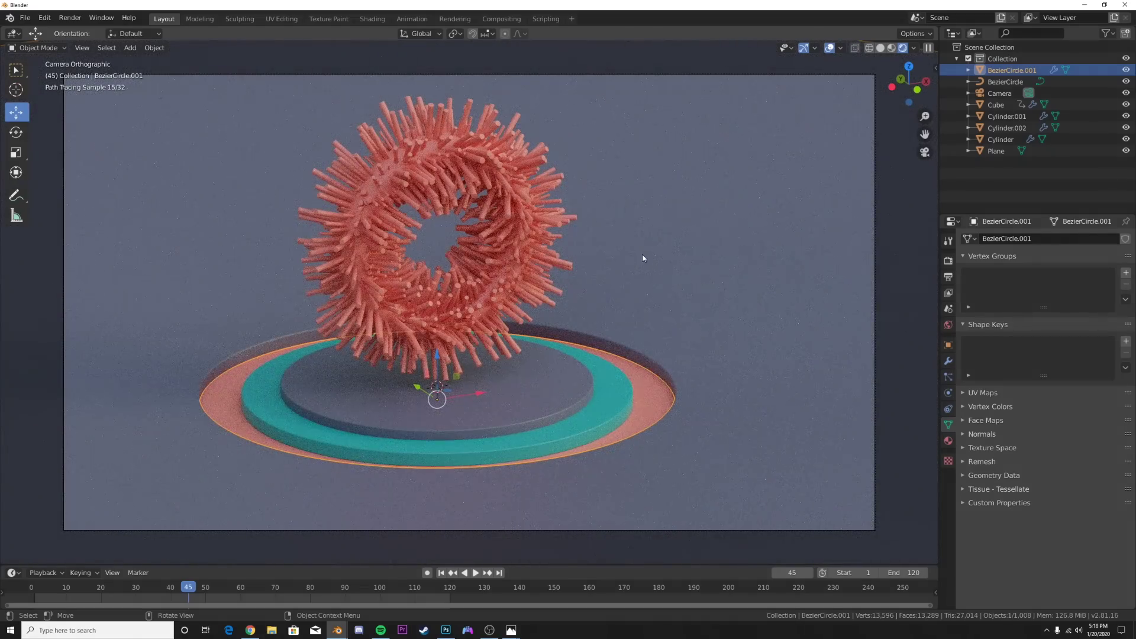
- Reframe the camera with an orthographic scale of 26 and a trackball rotation, and check the framing in Rendered shading
key(z)
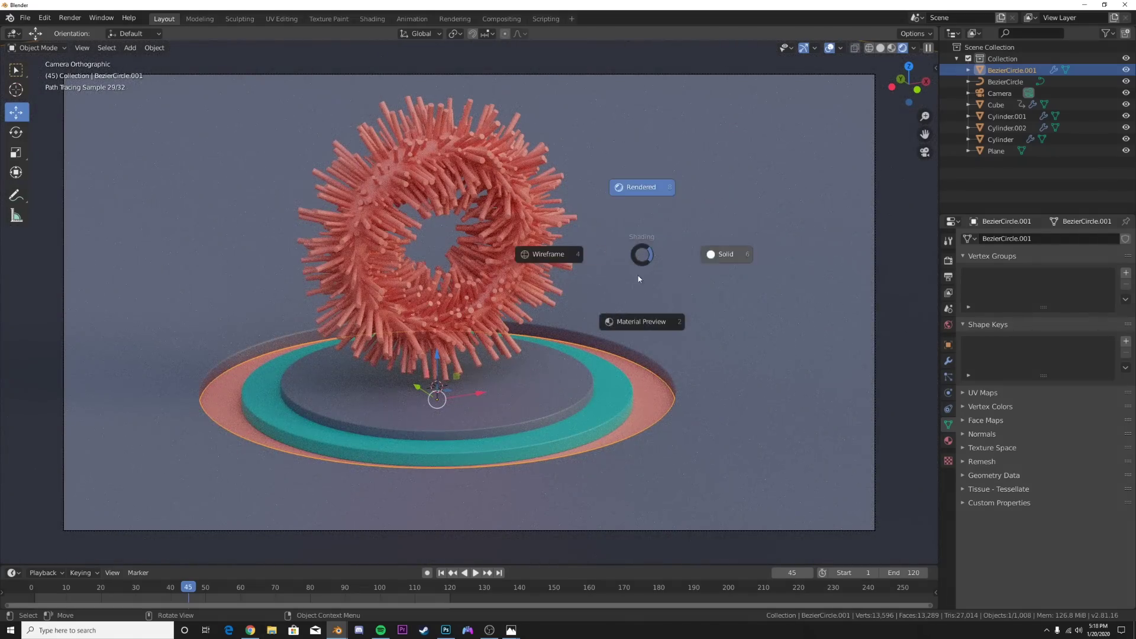
click(723, 254)
click(999, 93)
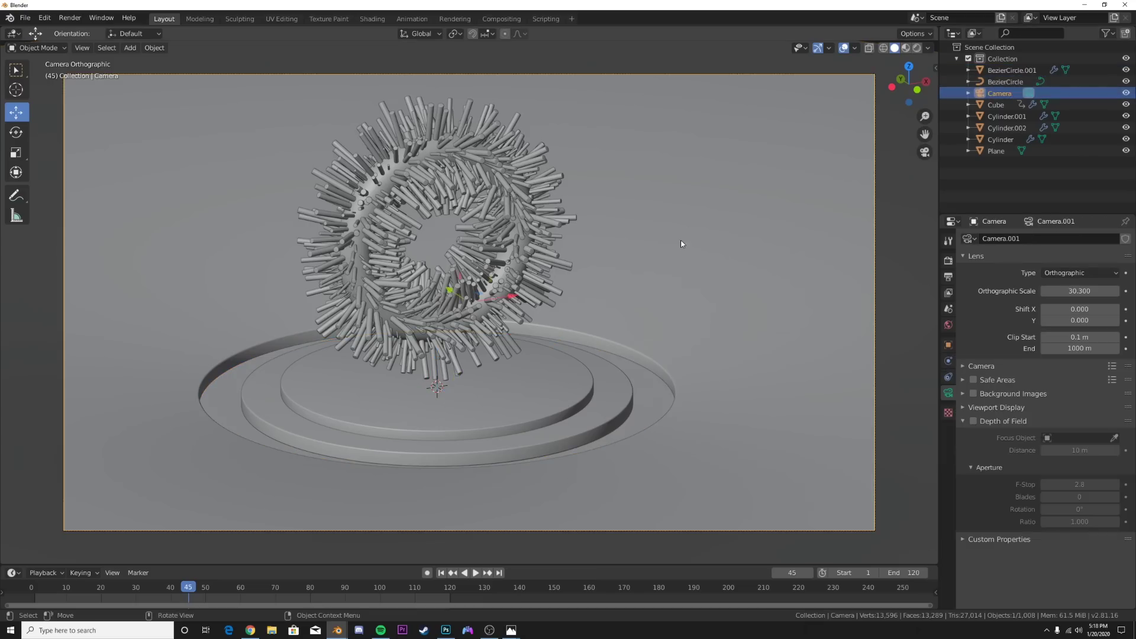
key(r)
key(r)
key(z)
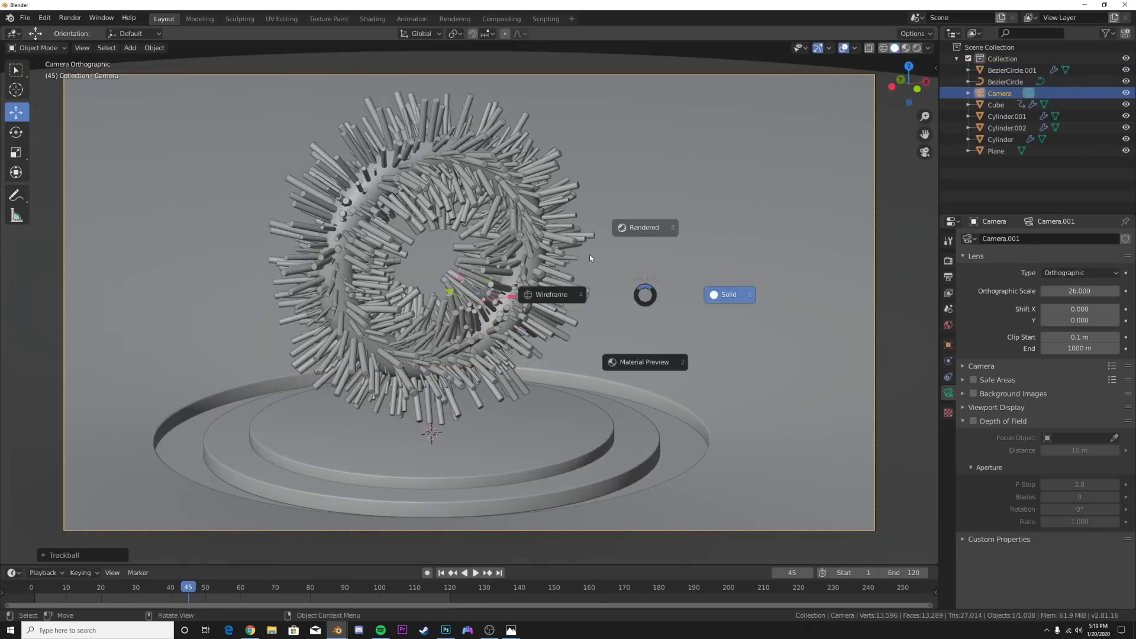
click(643, 230)
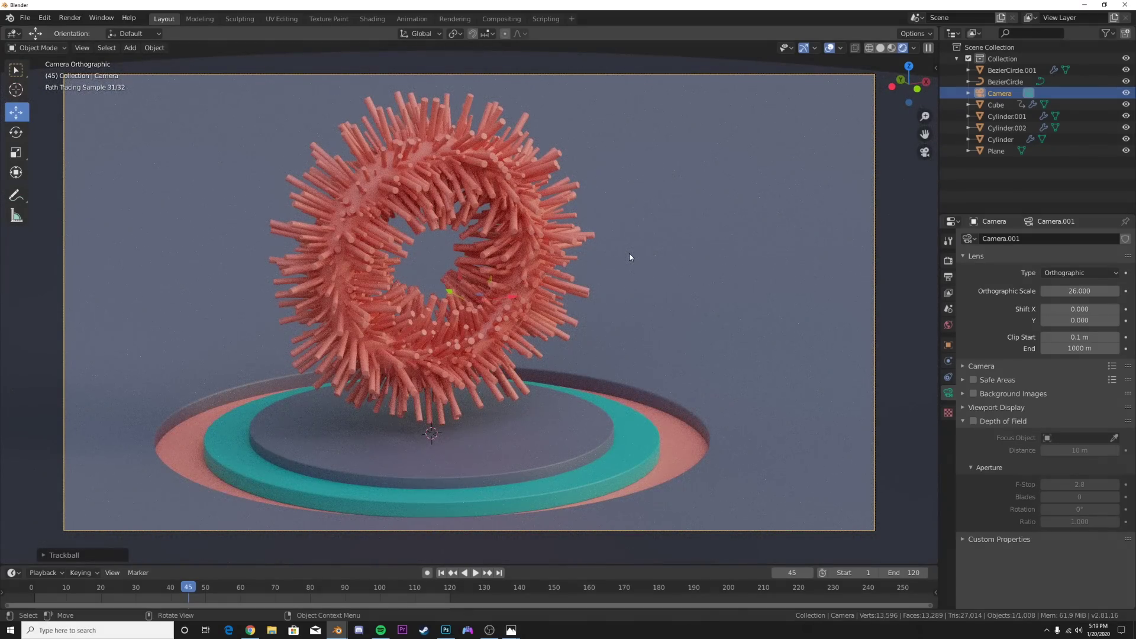
- Insert a Mix Shader between the Principled BSDF and the Material Output of the ground's material in the Shading workspace
click(630, 258)
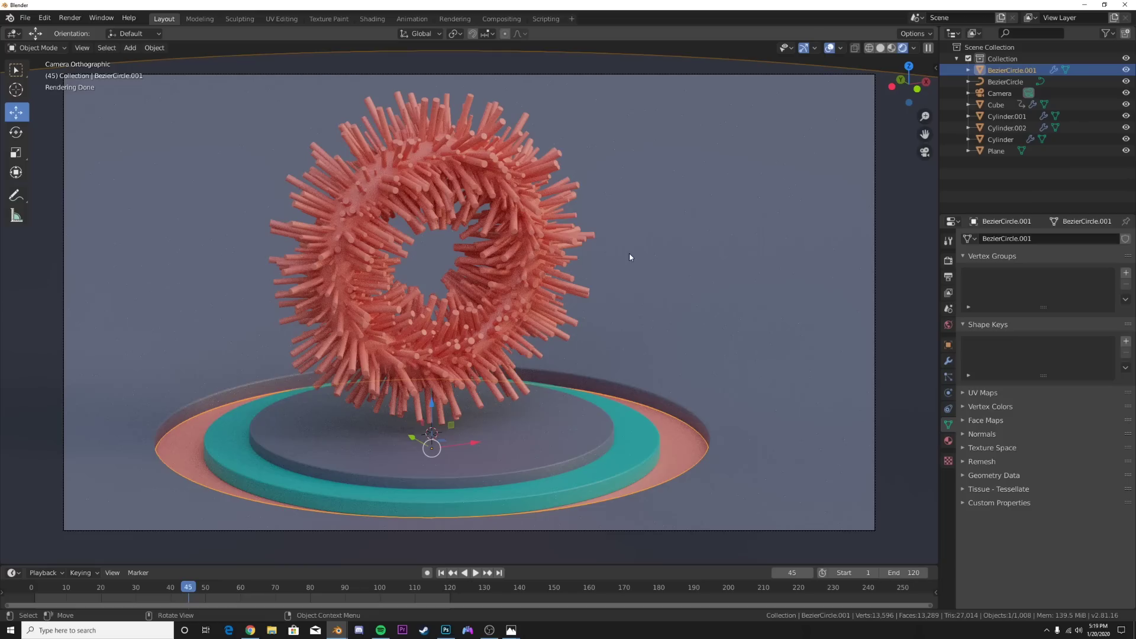
click(373, 19)
middle_drag(571, 419, 391, 430)
drag(450, 413, 491, 410)
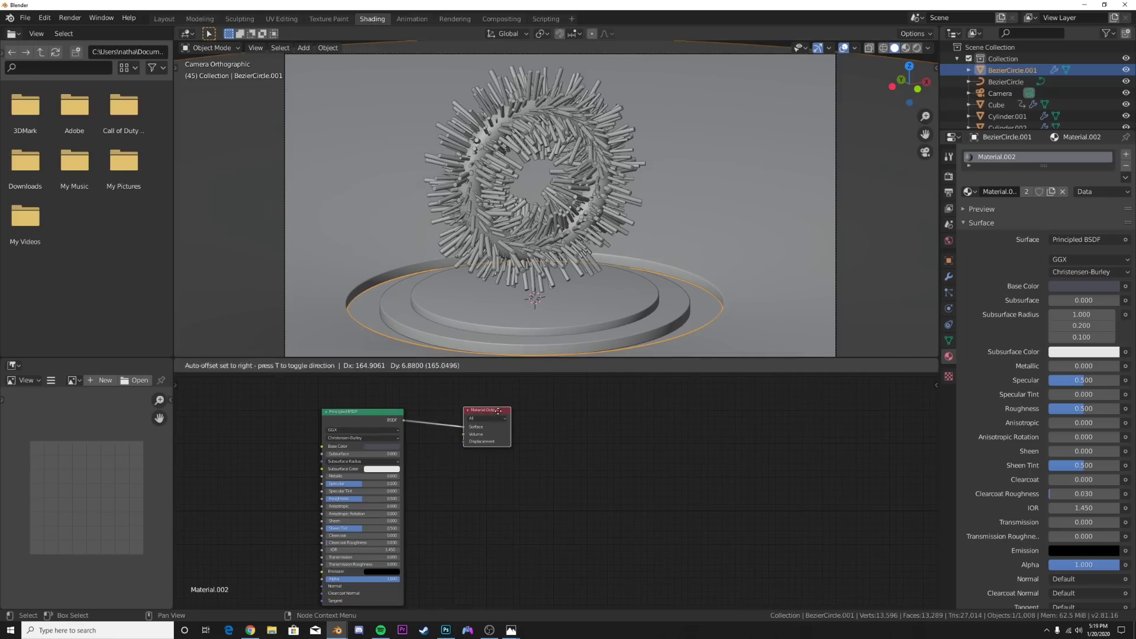
key(shift+a)
click(462, 410)
text(mix)
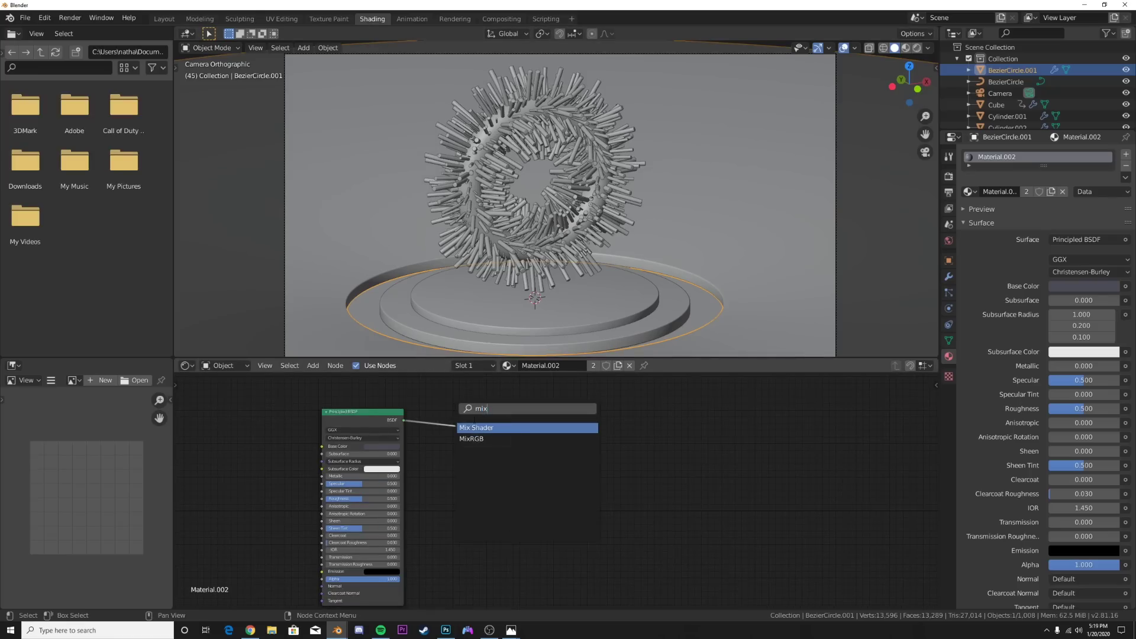
key(Return)
click(454, 421)
- Duplicate the ground material's Principled BSDF node and place the copy beside the original
click(358, 416)
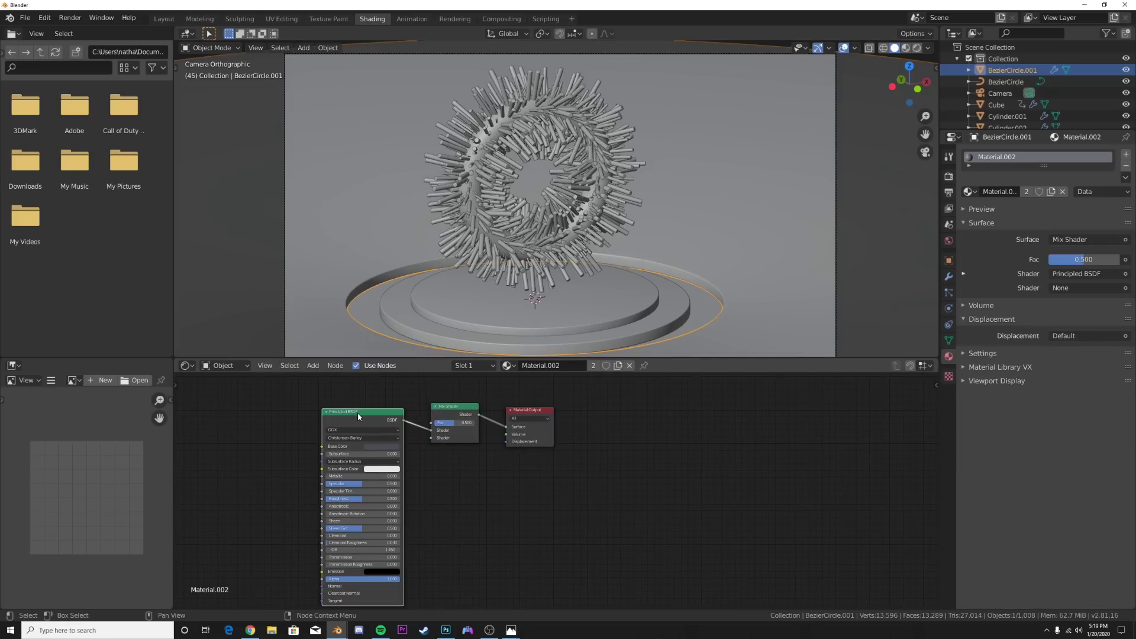
key(shift+d)
click(252, 436)
scroll(252, 437, up, 3)
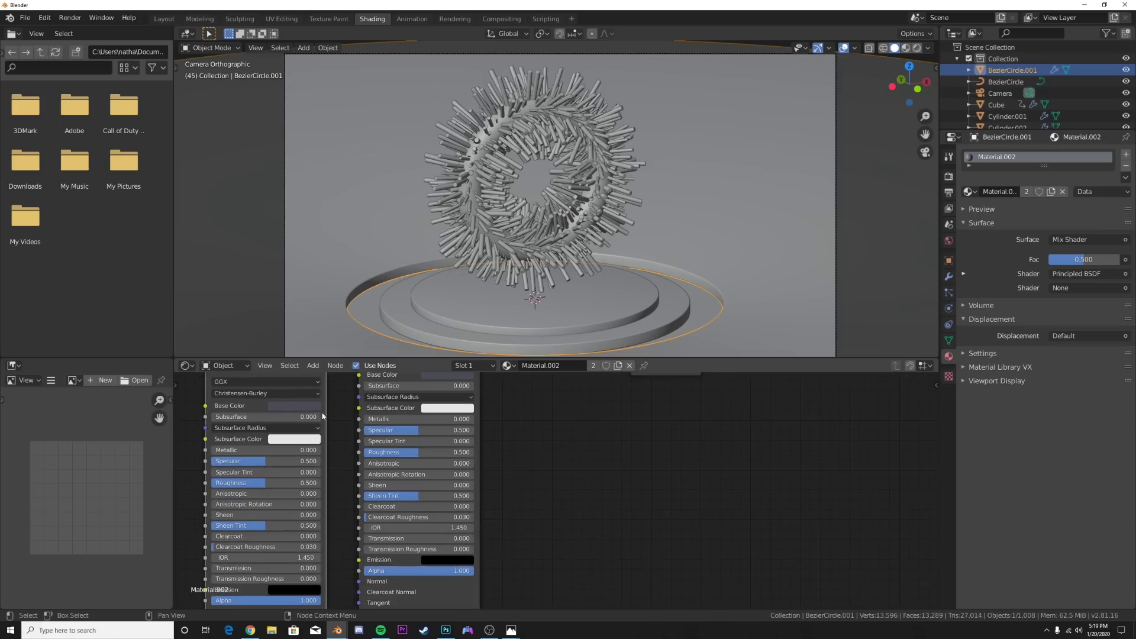
- Give the duplicated Principled BSDF a near-white pinkish base color, metallic 1.000 and roughness 0.000
click(308, 406)
drag(351, 288, 354, 264)
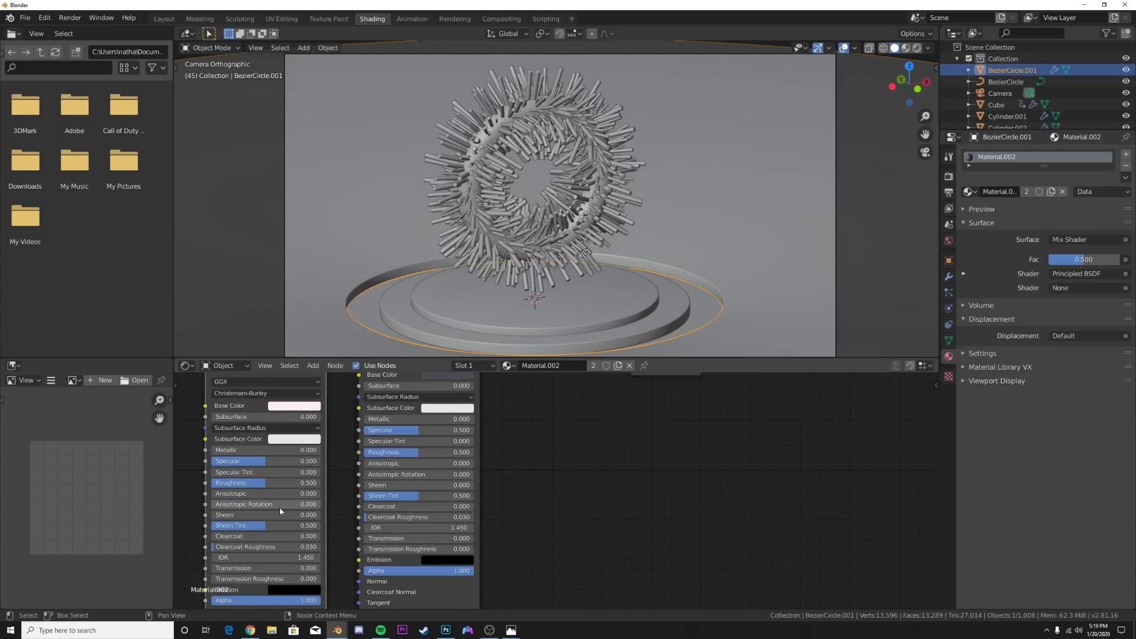
drag(266, 451, 331, 462)
drag(263, 484, 209, 484)
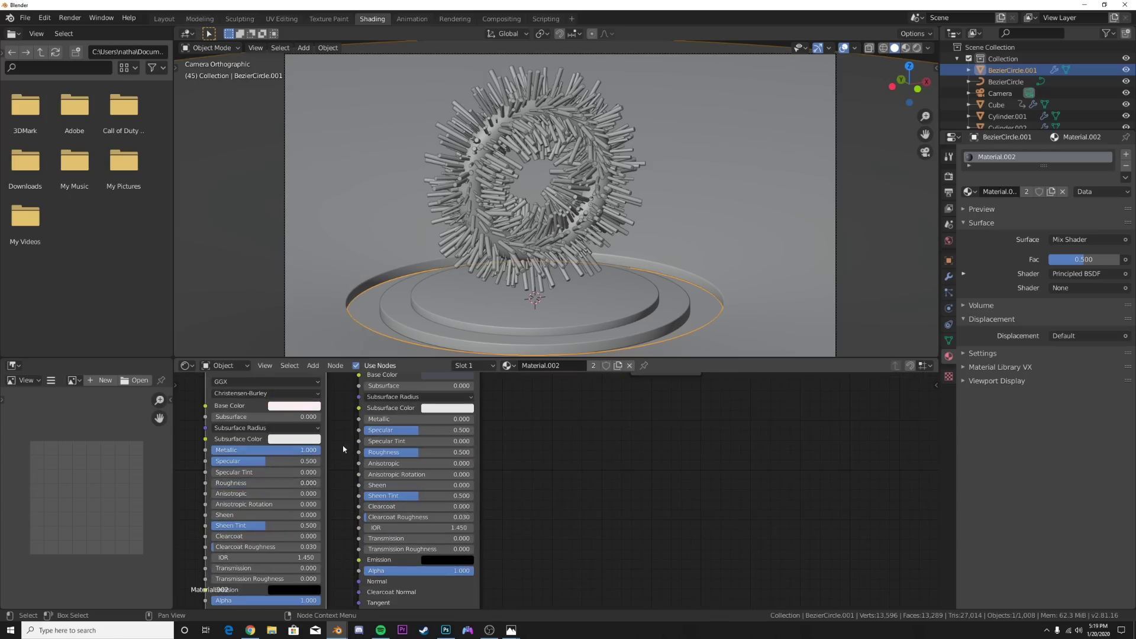
- Connect the metallic Principled BSDF to the Mix Shader's second shader input and preview the material colors in the viewport
scroll(330, 445, down, 2)
middle_drag(329, 444, 328, 515)
drag(325, 450, 512, 443)
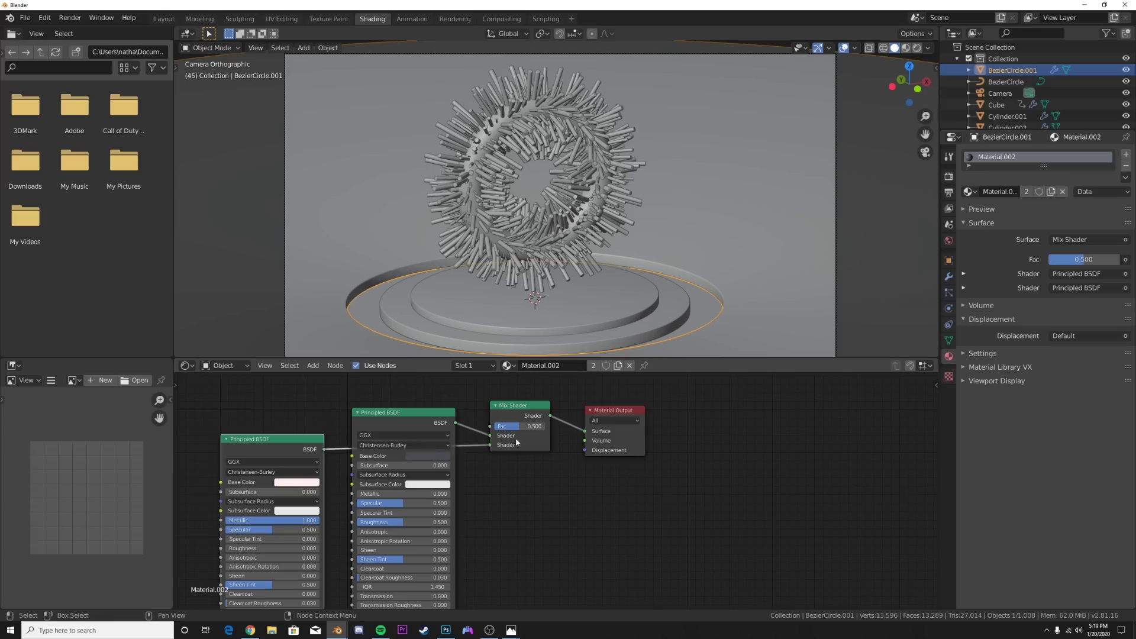
middle_drag(512, 442, 450, 517)
key(z)
click(597, 321)
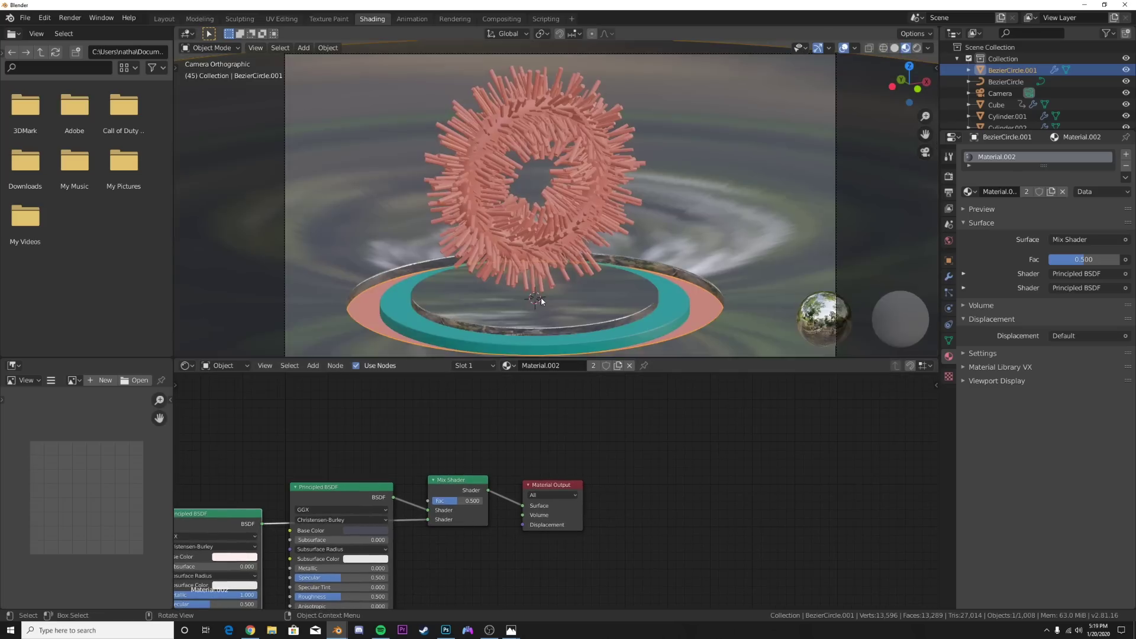
- Move the Mix Shader above the Principled BSDF nodes and add an unconnected ColorRamp node beside it
drag(453, 480, 456, 401)
right_click(358, 216)
click(359, 218)
right_click(360, 221)
click(360, 220)
scroll(414, 450, up, 3)
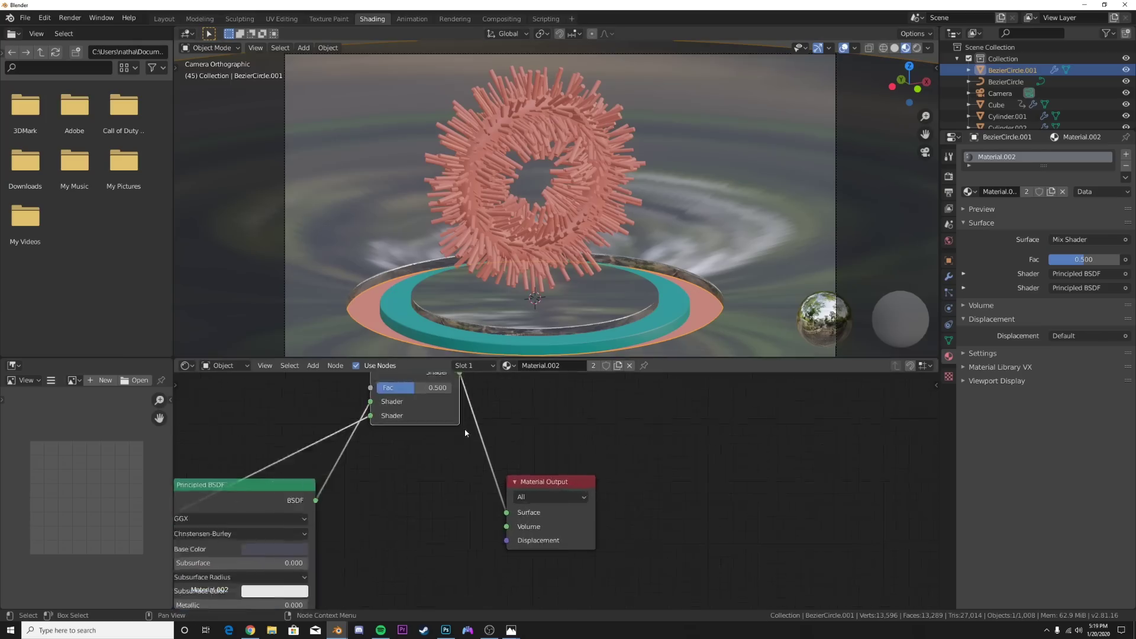
key(shift+a)
text(col)
click(378, 478)
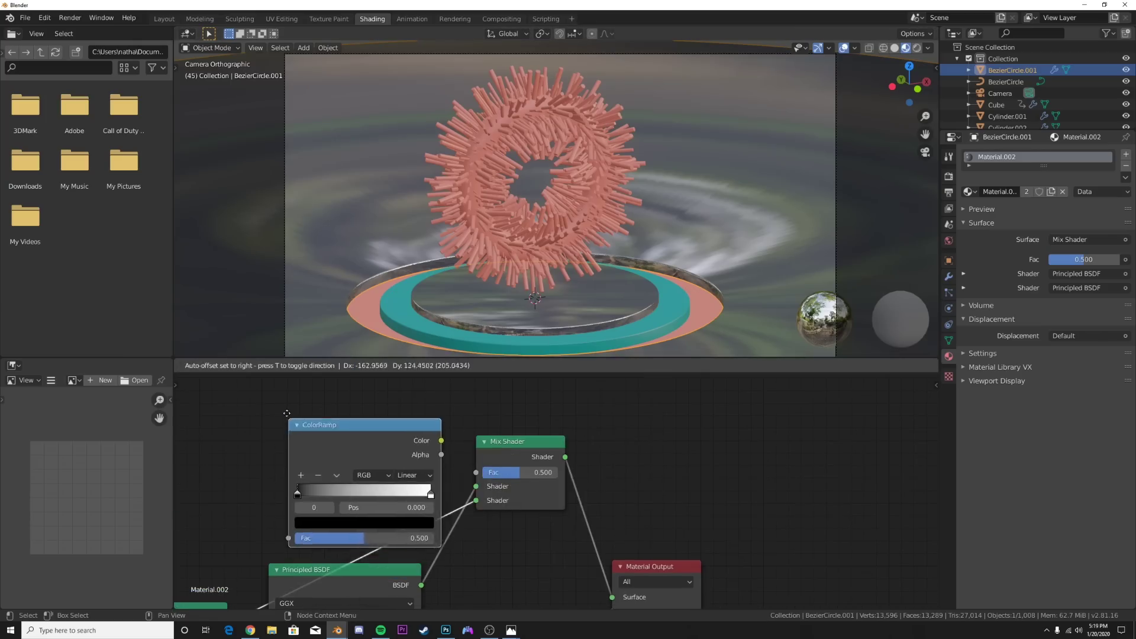
click(287, 414)
alt+drag(438, 453, 359, 429)
- Add a Voronoi Texture node before the ColorRamp, with mapping nodes feeding its vector input
middle_drag(359, 429, 512, 433)
key(shift+a)
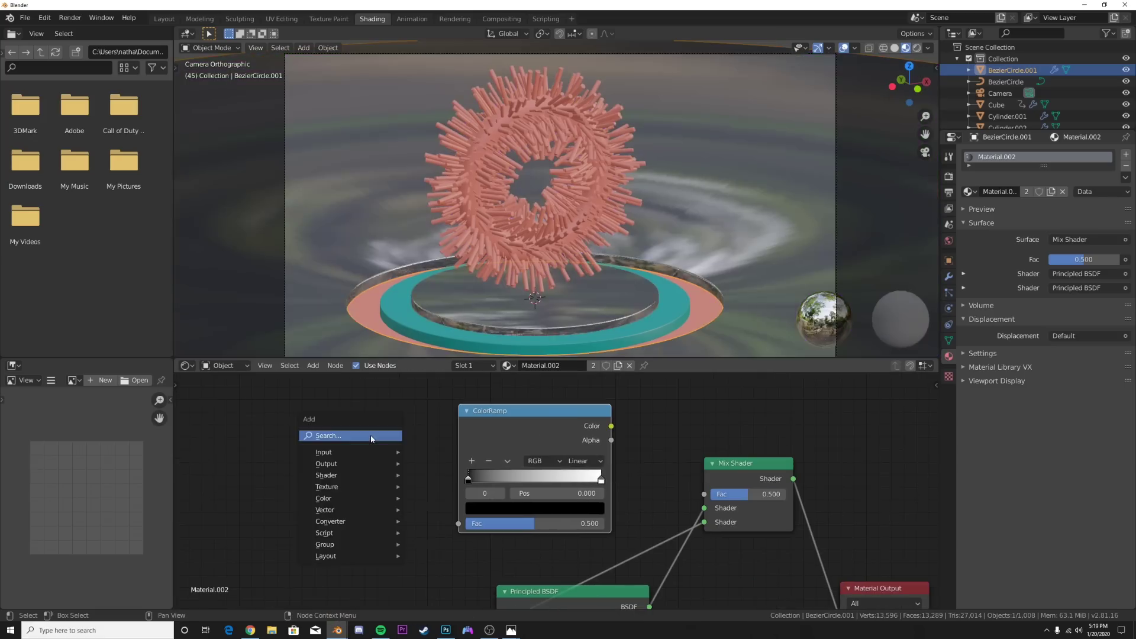
click(371, 436)
text(vor)
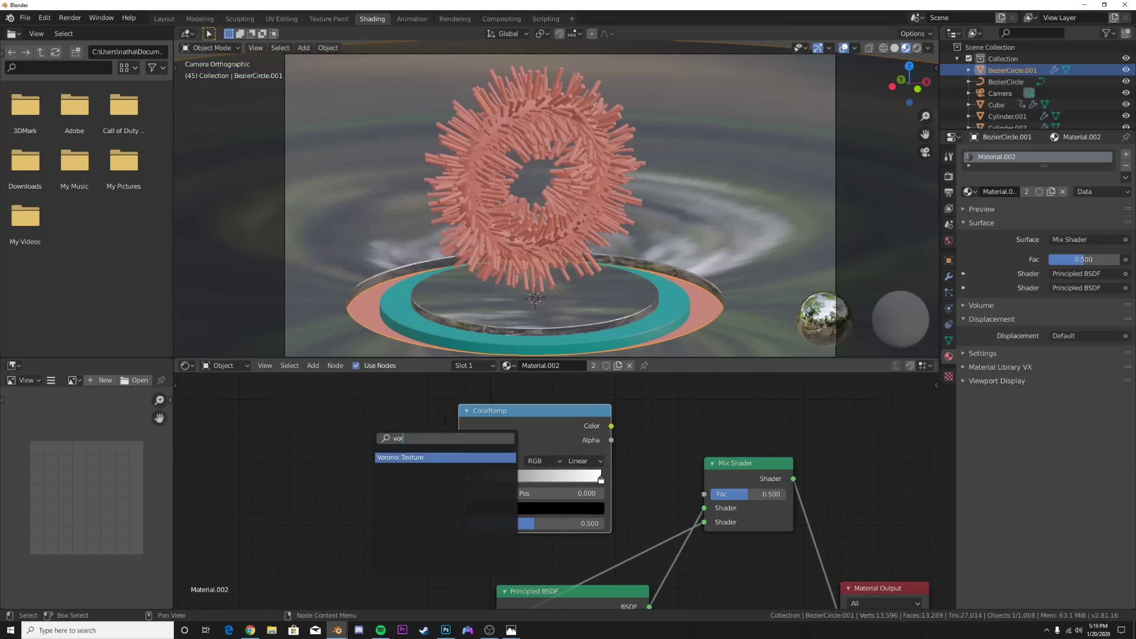
click(411, 457)
key(ctrl+t)
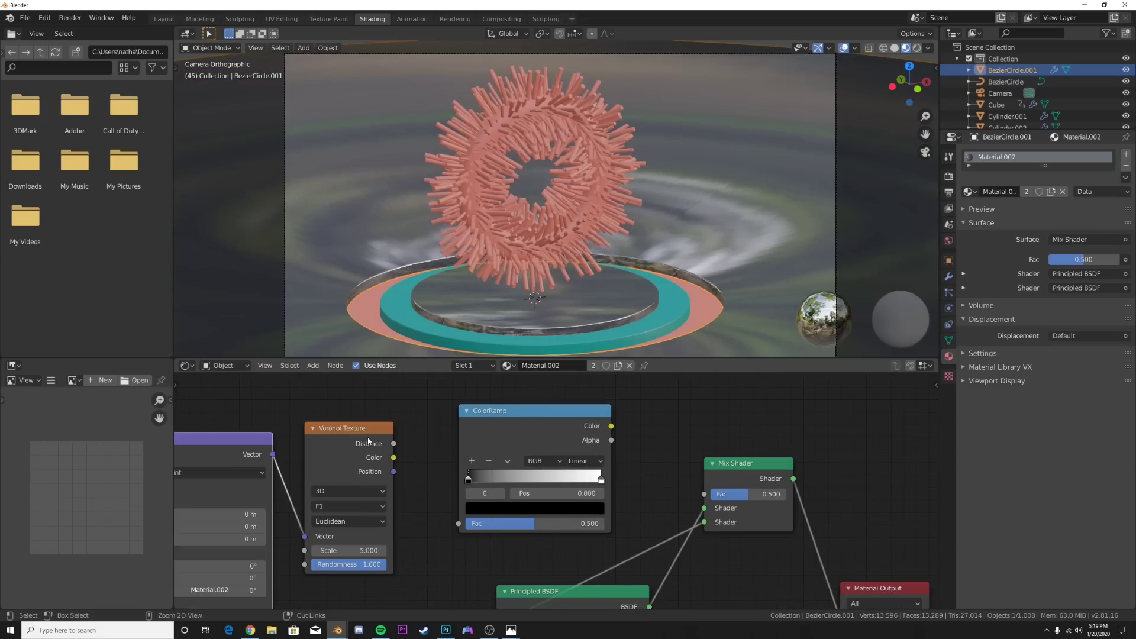
- Link the Voronoi Texture's Color output to the ColorRamp's Fac and the ramp's Color to the Mix Shader's Fac
middle_drag(368, 441, 605, 427)
drag(326, 486, 371, 467)
middle_drag(802, 457, 514, 439)
drag(355, 418, 381, 401)
drag(412, 501, 420, 484)
middle_drag(568, 388, 513, 408)
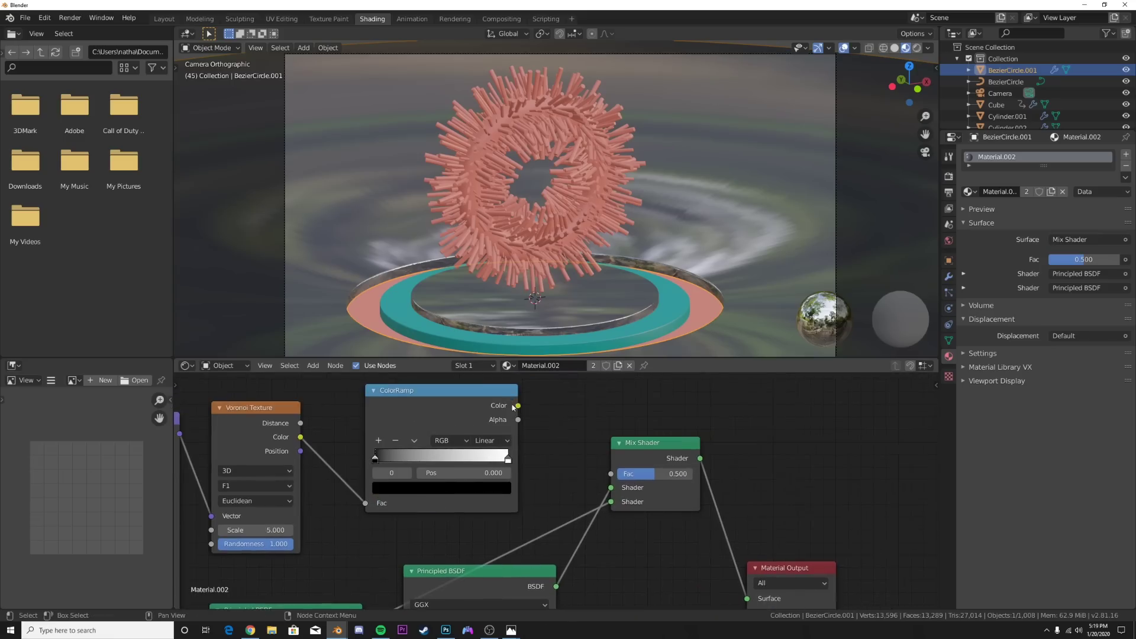
drag(518, 406, 610, 473)
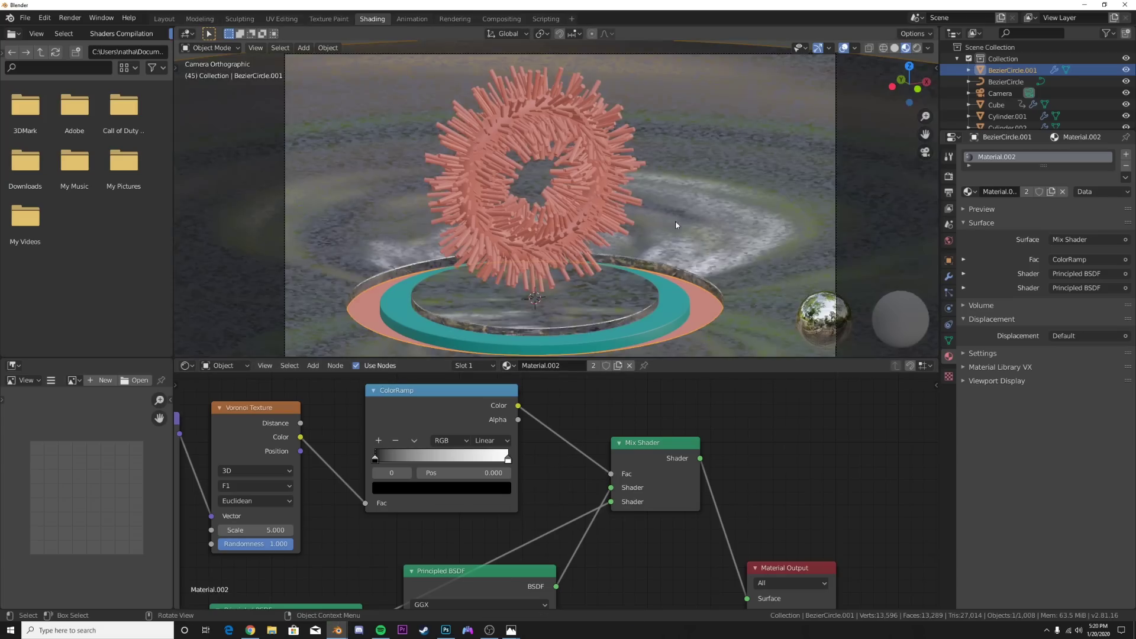
- Feed the ColorRamp's Fac from the Voronoi Texture's Distance output instead of Color, and inspect the ground from above
middle_drag(584, 230, 580, 272)
middle_drag(267, 506, 354, 507)
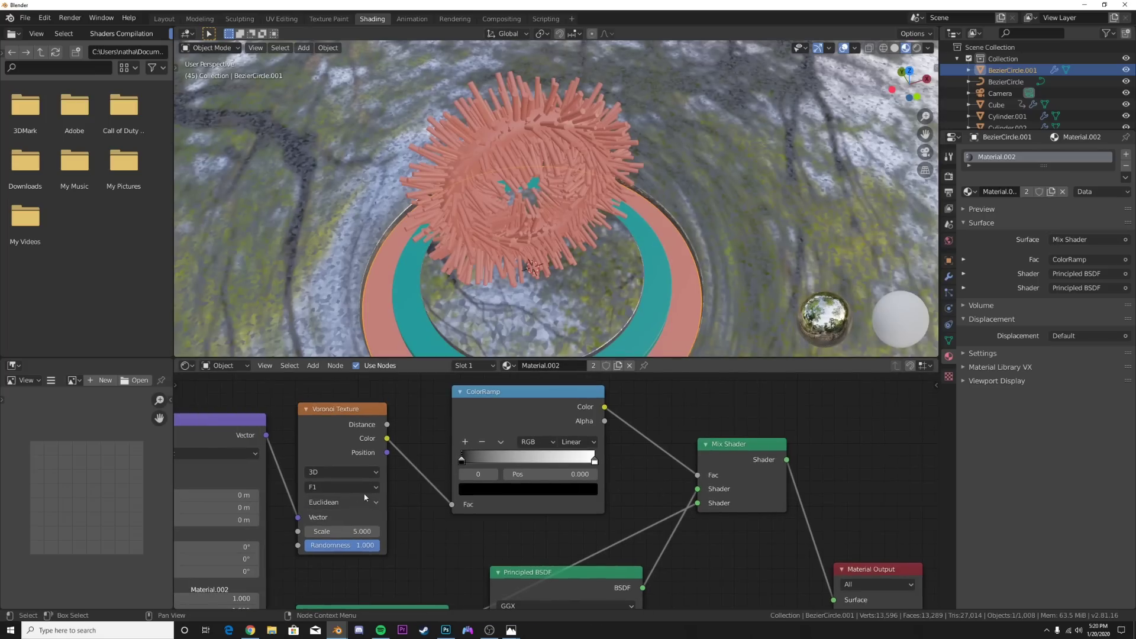
drag(387, 424, 452, 506)
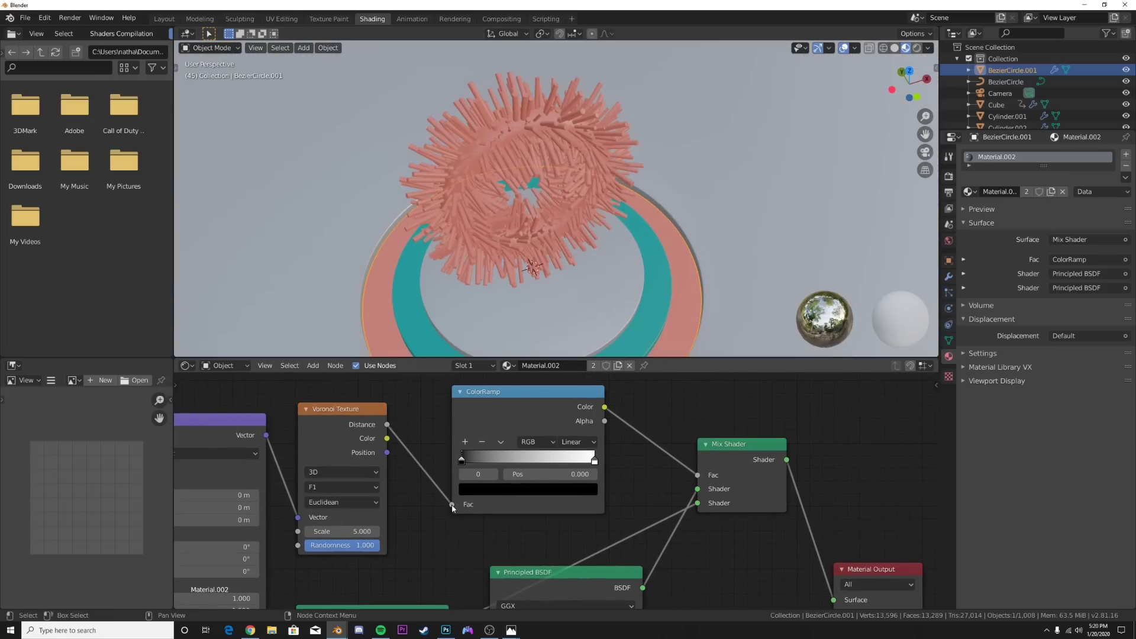
middle_drag(330, 240, 332, 223)
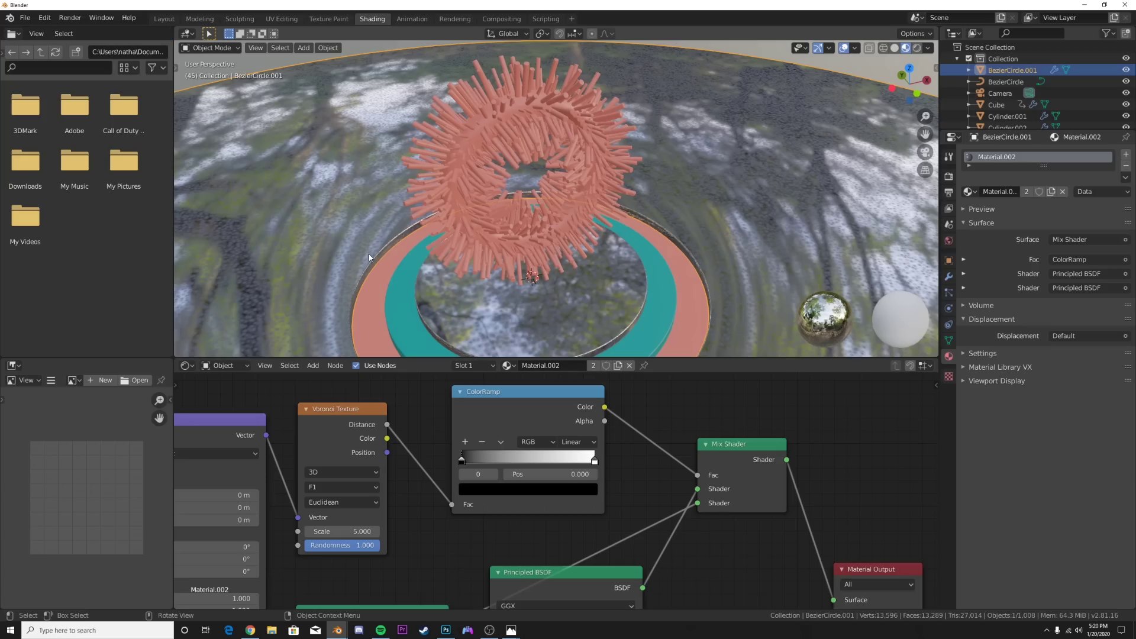
- Set the ColorRamp interpolation to Constant and move its white stop to position 0.400
click(574, 442)
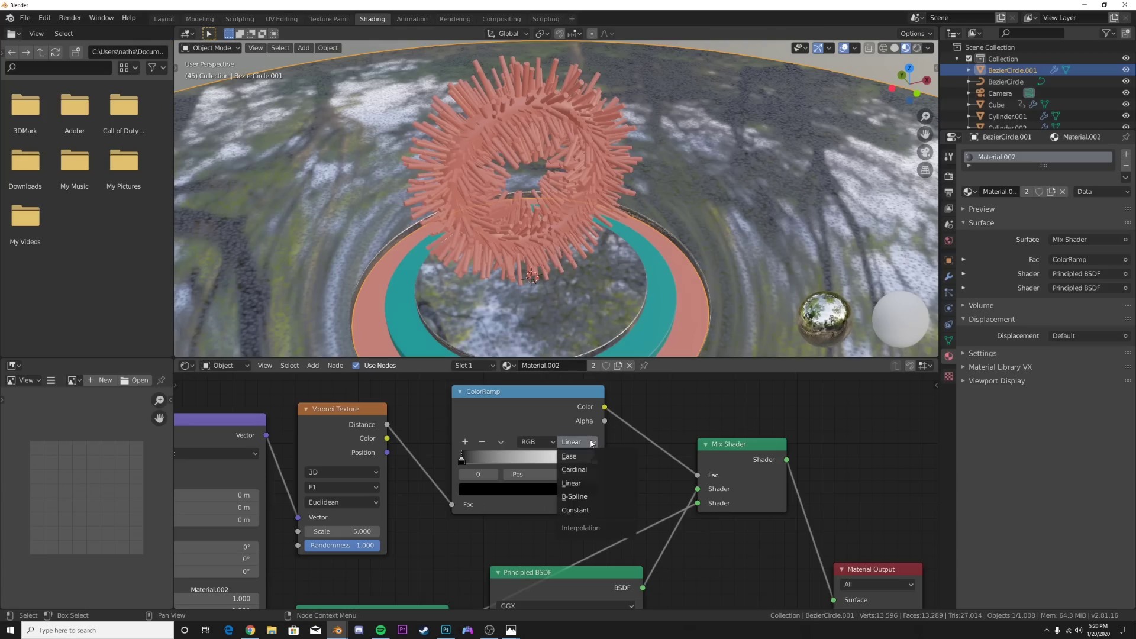
click(583, 510)
drag(593, 463, 508, 461)
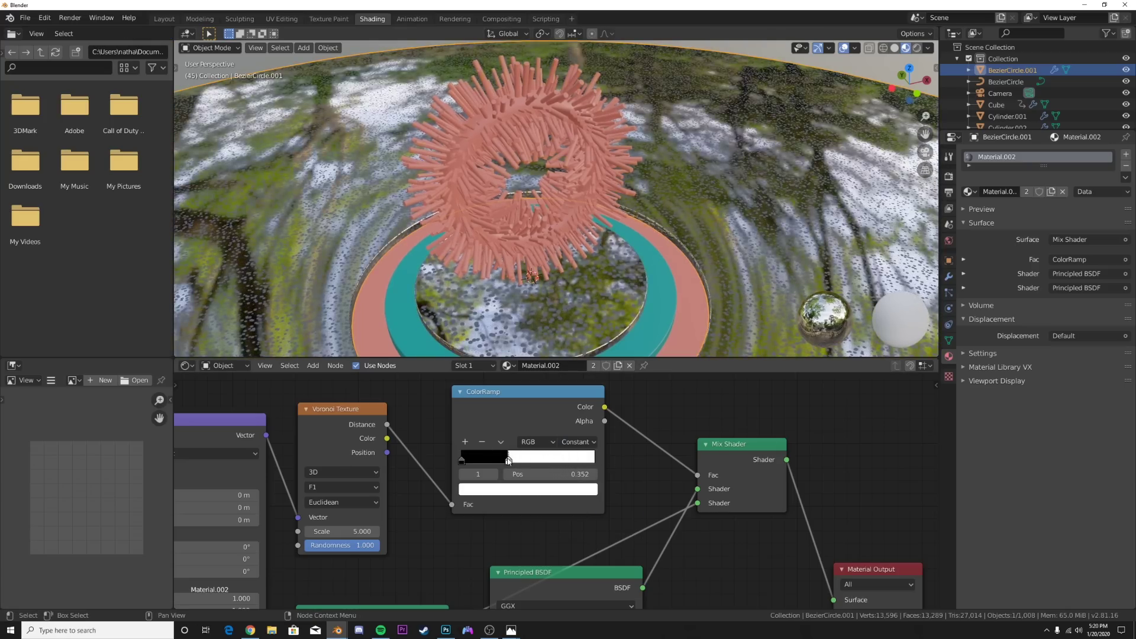
- Swap the two shader inputs of the ground's Mix Shader and move the ColorRamp's white stop to 0.234
middle_drag(570, 558, 516, 467)
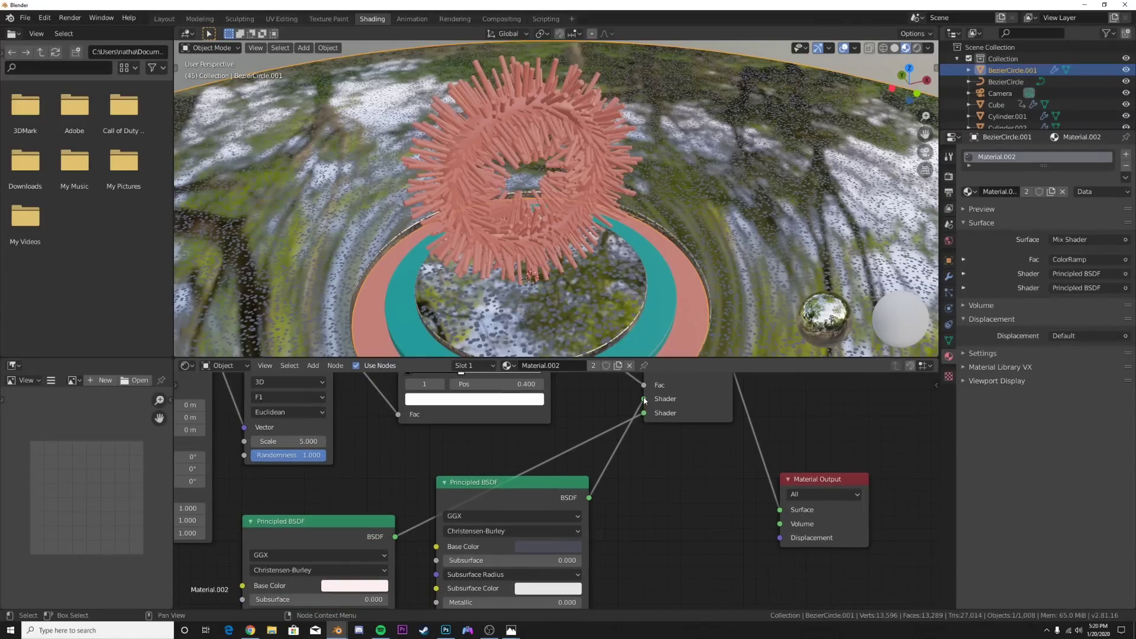
drag(645, 401, 649, 415)
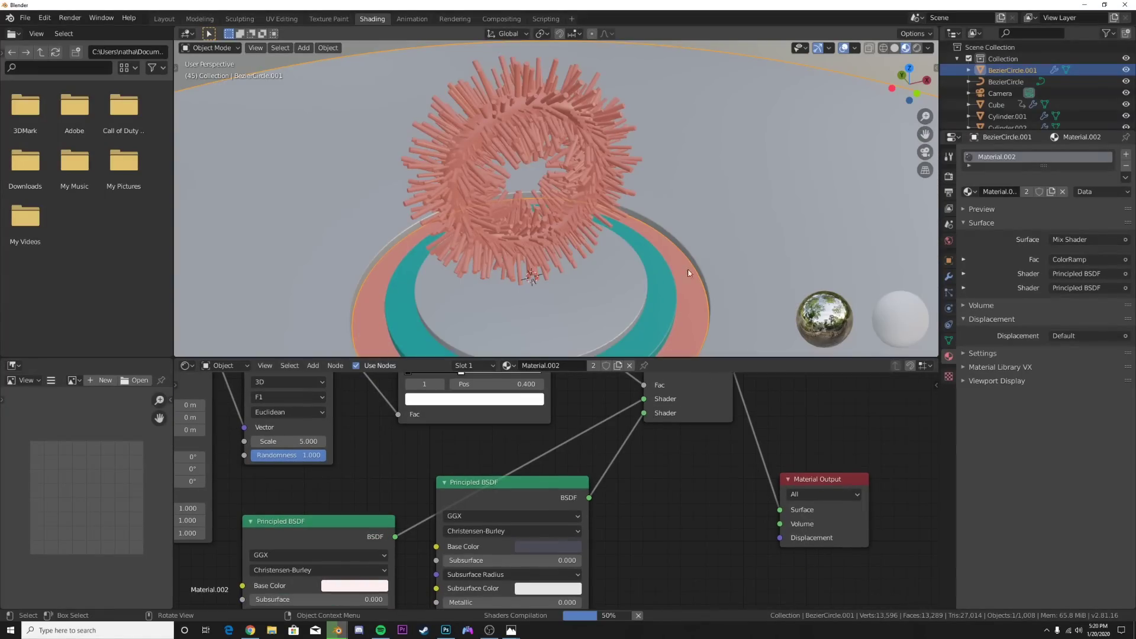
scroll(707, 287, up, 8)
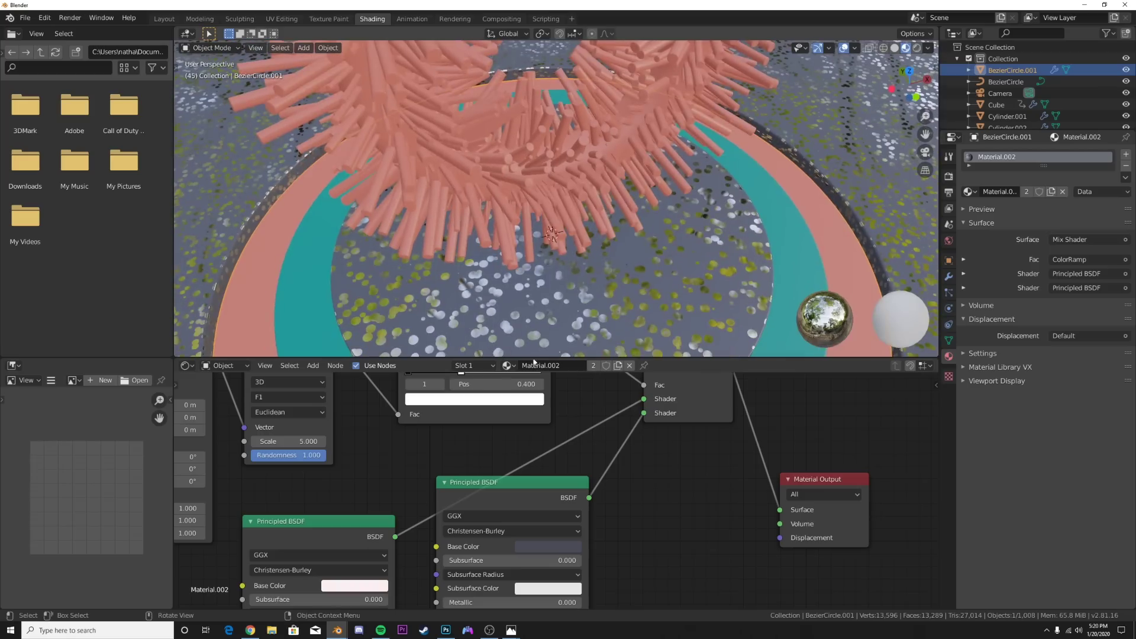
shift+scroll(486, 438, up, 2)
drag(461, 406, 436, 402)
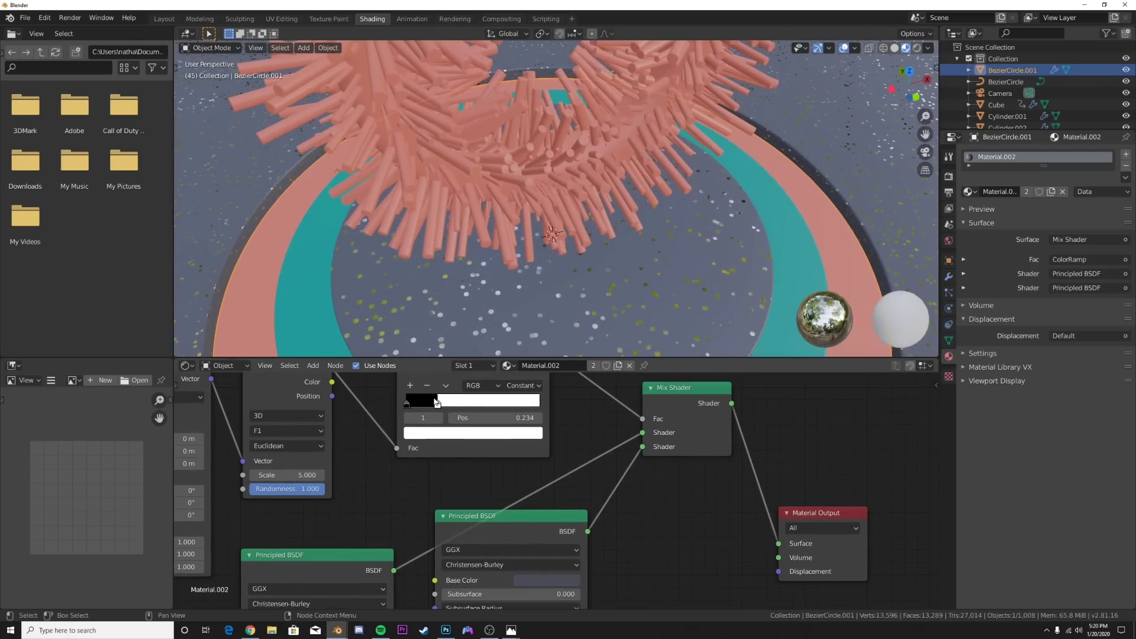
- Check the speckled ground through the camera in Rendered shading, lit by the viewport's environment lighting instead of the scene world
key(KP_0)
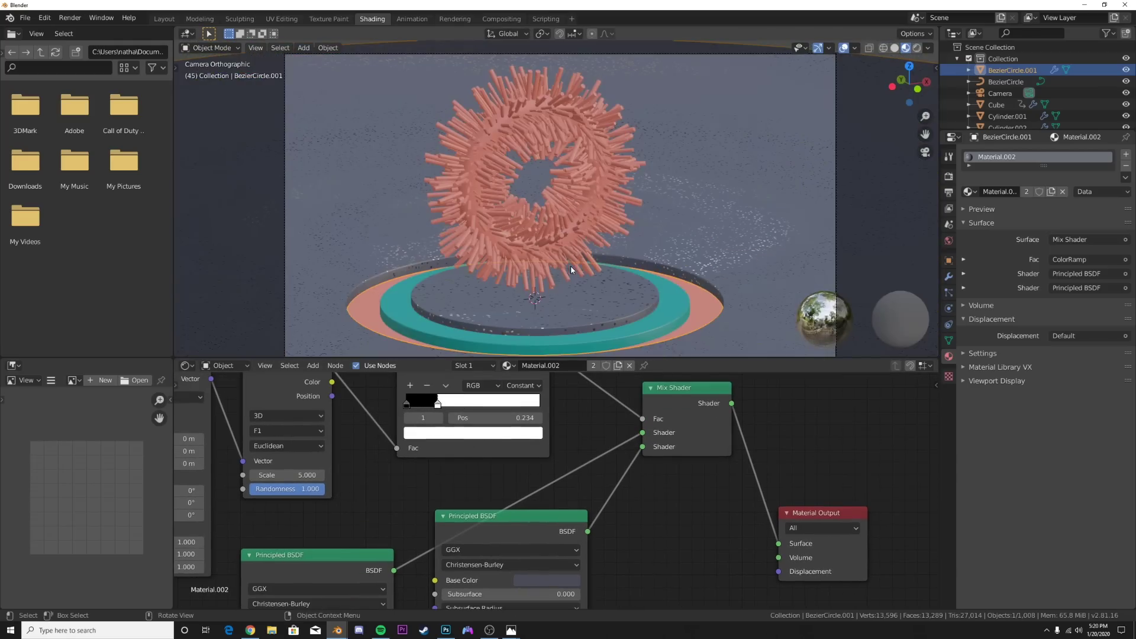
key(z)
click(694, 218)
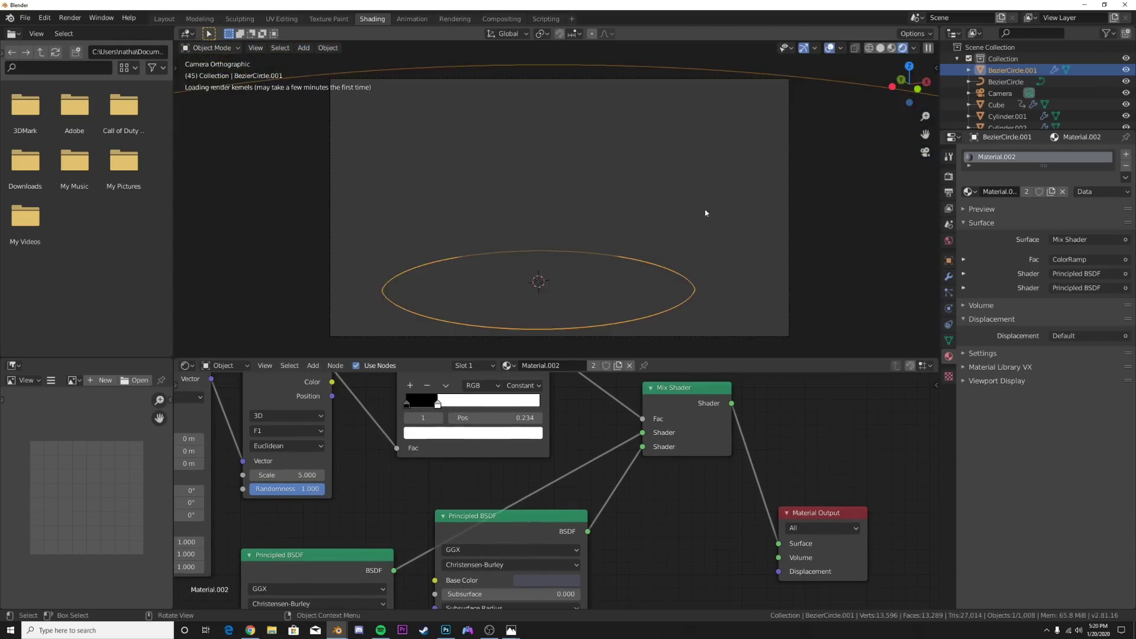
click(915, 49)
click(850, 116)
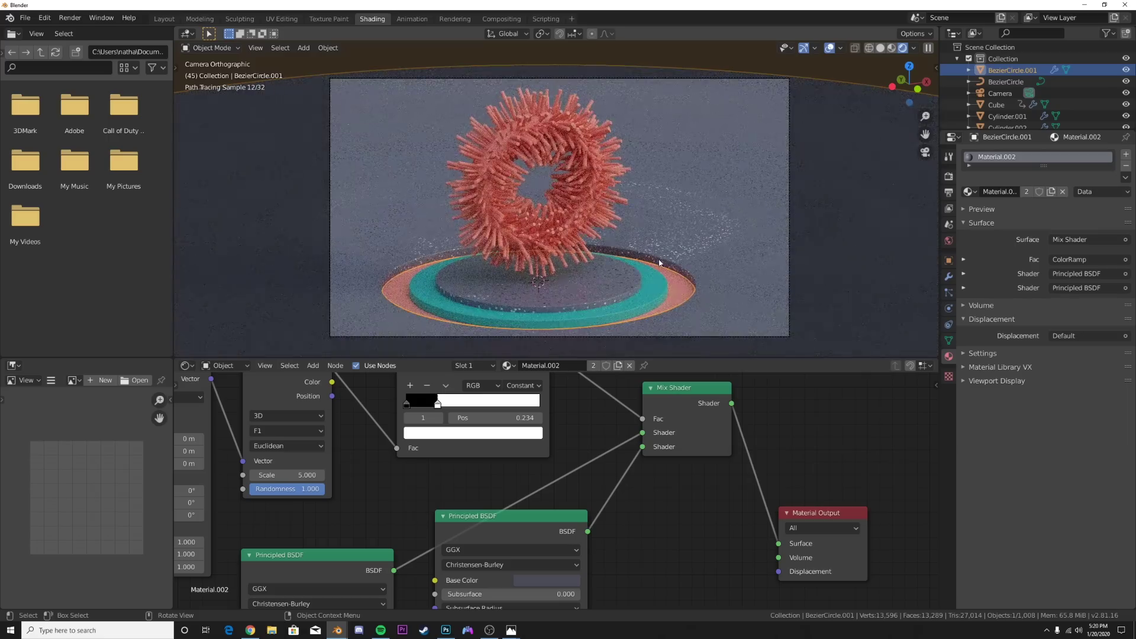
scroll(660, 262, up, 1)
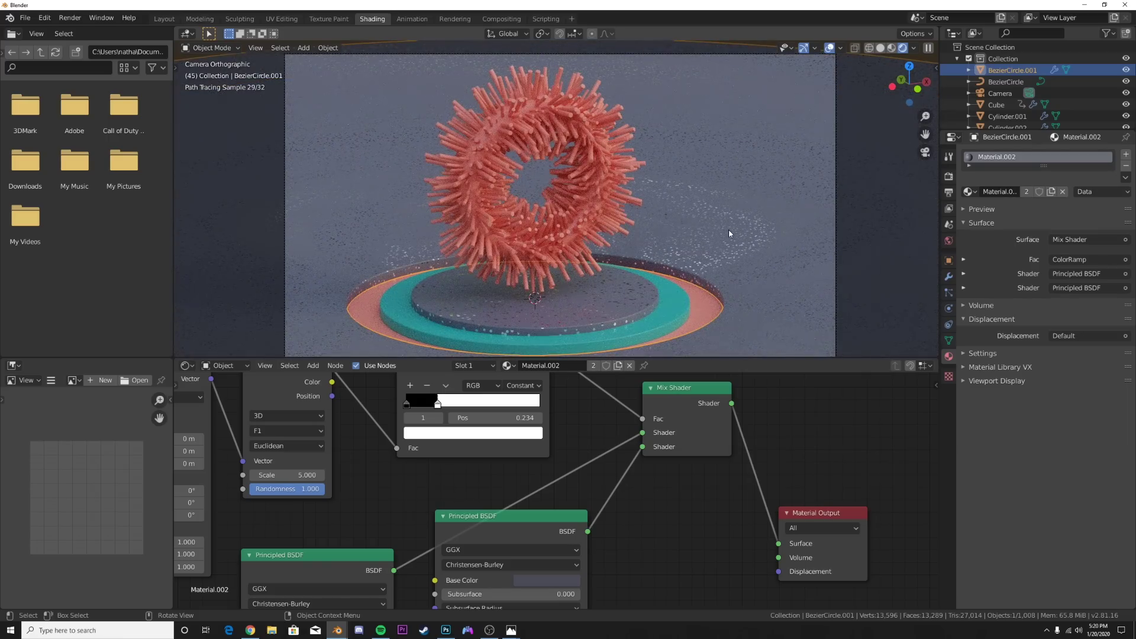
scroll(711, 232, down, 3)
scroll(573, 265, up, 2)
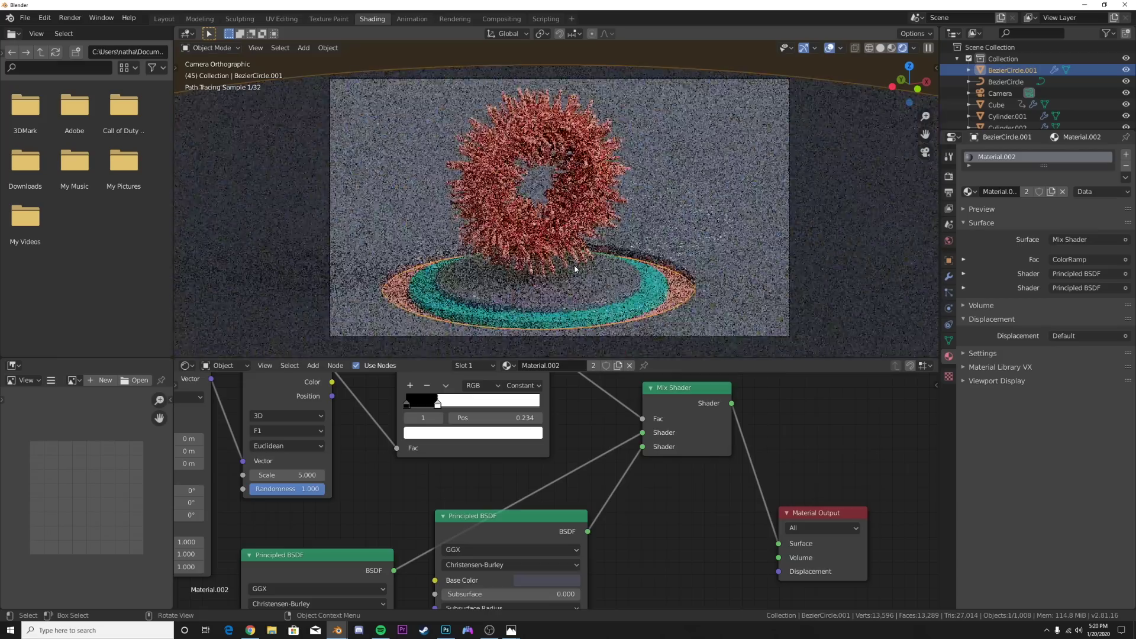
- Copy the mapping, Voronoi Texture and ColorRamp nodes from the ground material into the coral ring material beside its Principled BSDF
scroll(523, 463, down, 3)
scroll(522, 464, down, 2)
drag(279, 392, 522, 485)
click(527, 286)
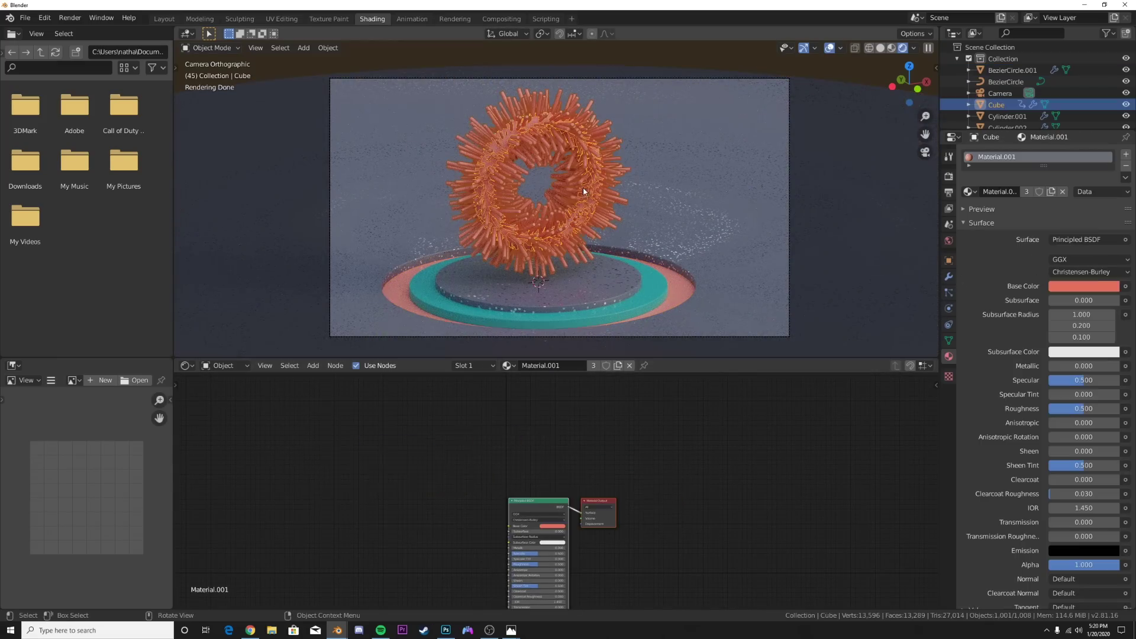
key(ctrl+v)
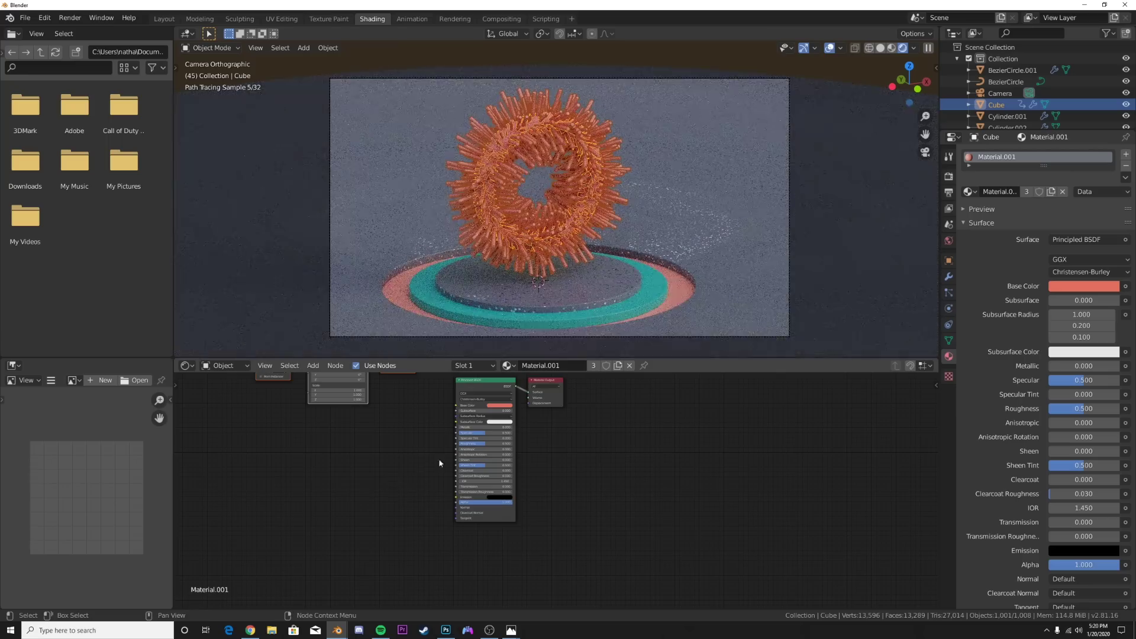
middle_drag(422, 437, 427, 546)
key(g)
click(390, 466)
- Connect the pasted ColorRamp's Color output to the Roughness input of the coral material's Principled BSDF
middle_drag(446, 587, 496, 514)
scroll(480, 466, up, 6)
scroll(494, 296, up, 5)
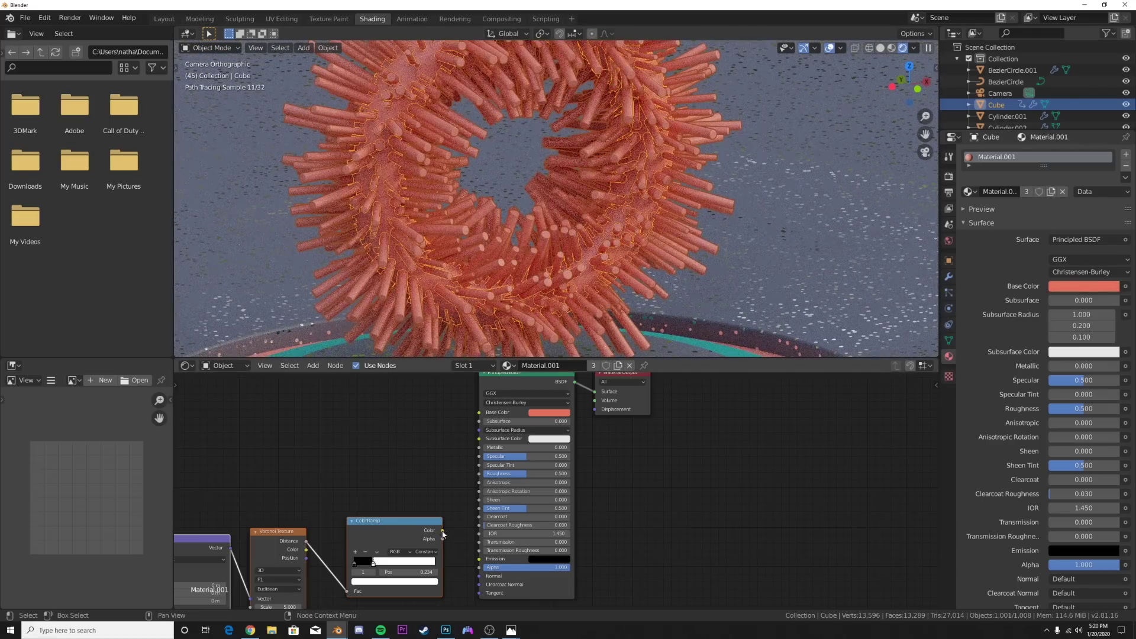
drag(443, 535, 478, 452)
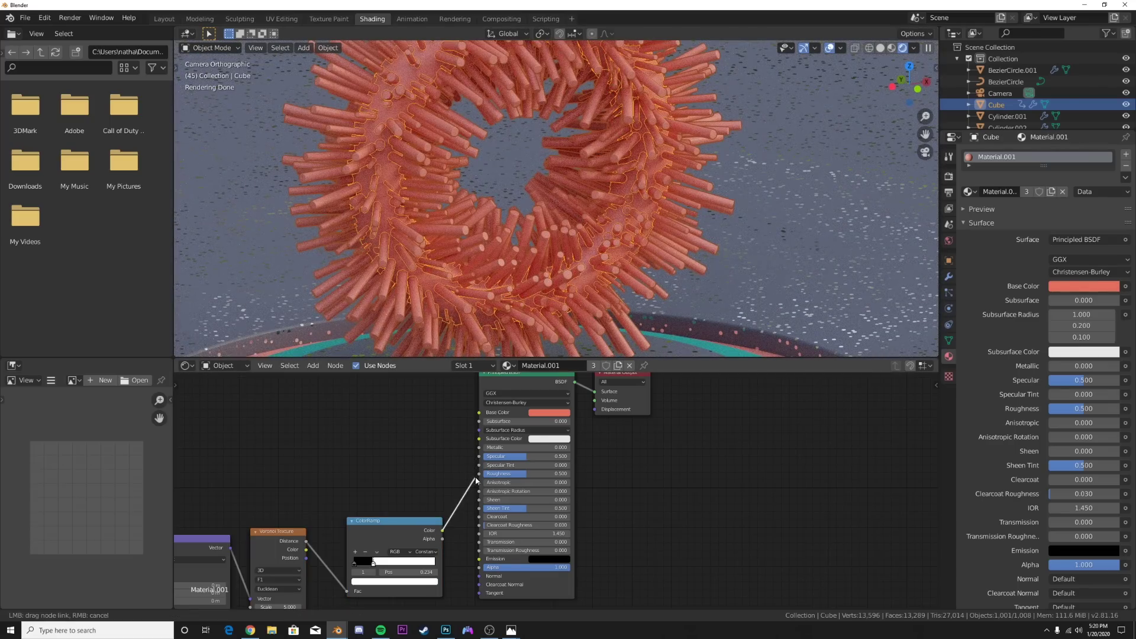
drag(475, 481, 479, 473)
- Enlarge the coral material's glossy speckles with the ColorRamp's white stop at 0.359 and a Voronoi scale of 1.900
scroll(589, 483, up, 5)
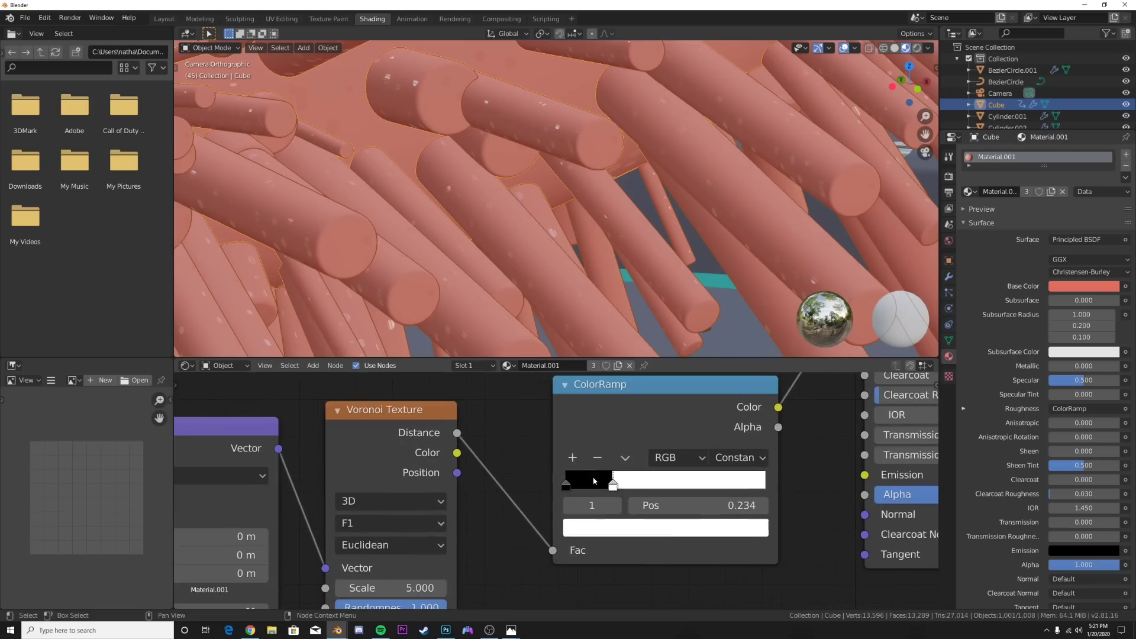
drag(613, 485, 659, 487)
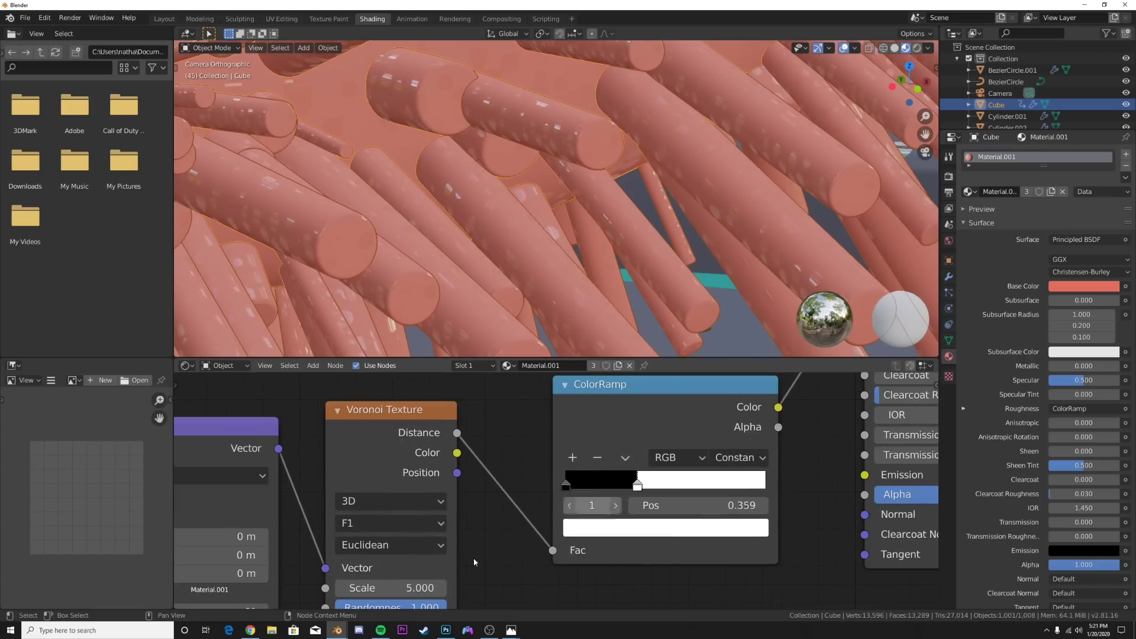
middle_drag(429, 544, 460, 519)
drag(436, 561, 340, 562)
scroll(584, 234, down, 3)
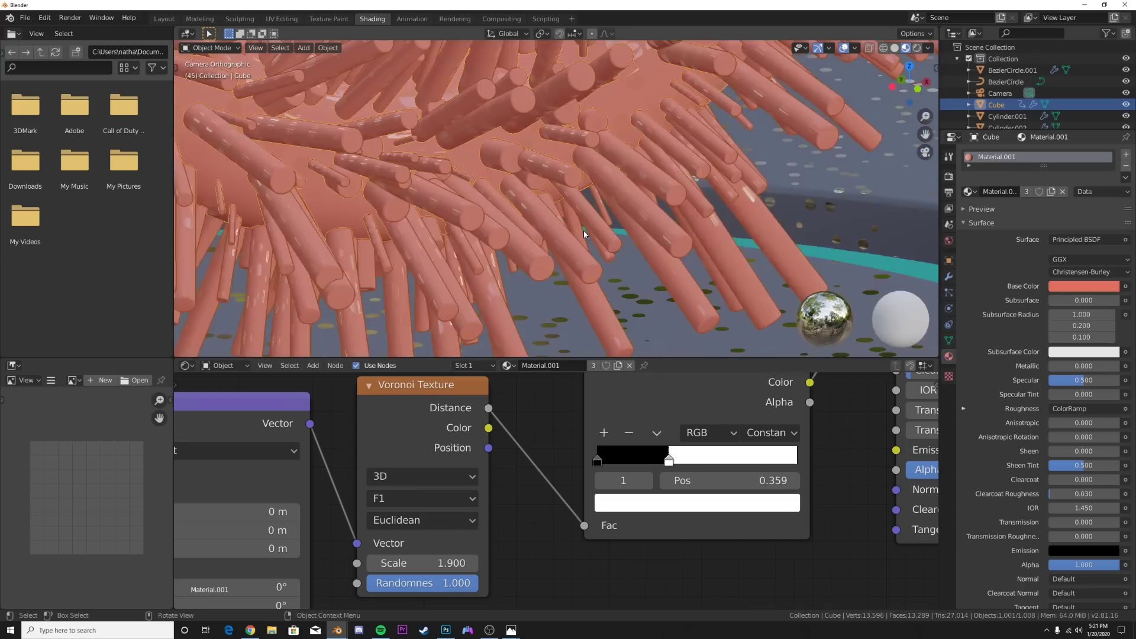
- Preview the scene in Rendered shading in the Layout workspace and compare it with the finished reference image in Photos
scroll(584, 234, down, 8)
key(z)
click(697, 154)
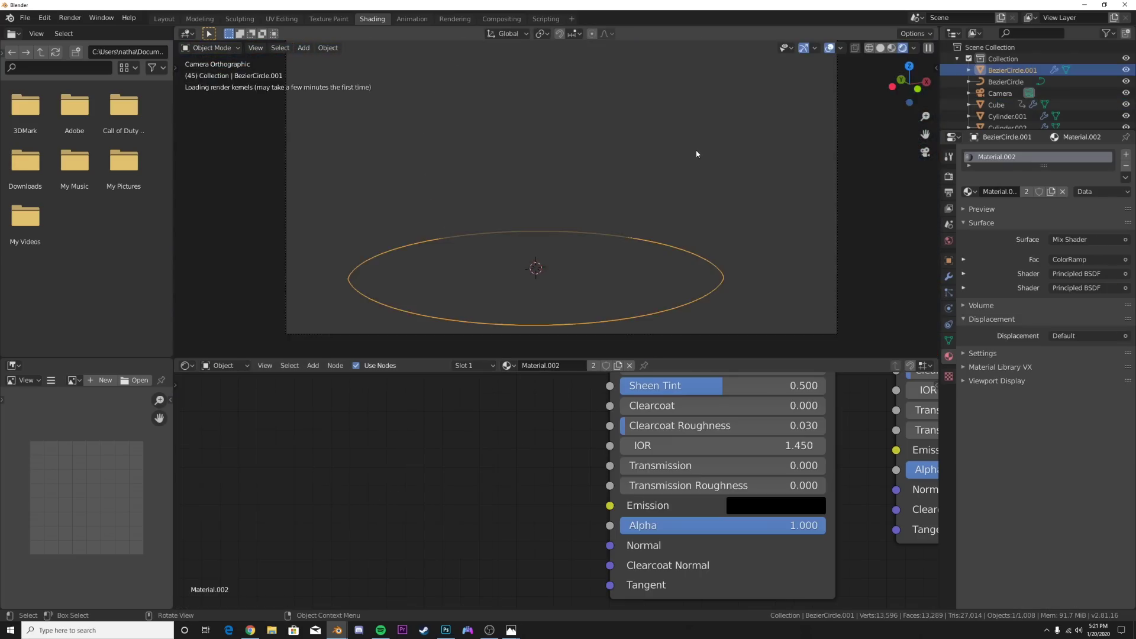
click(164, 18)
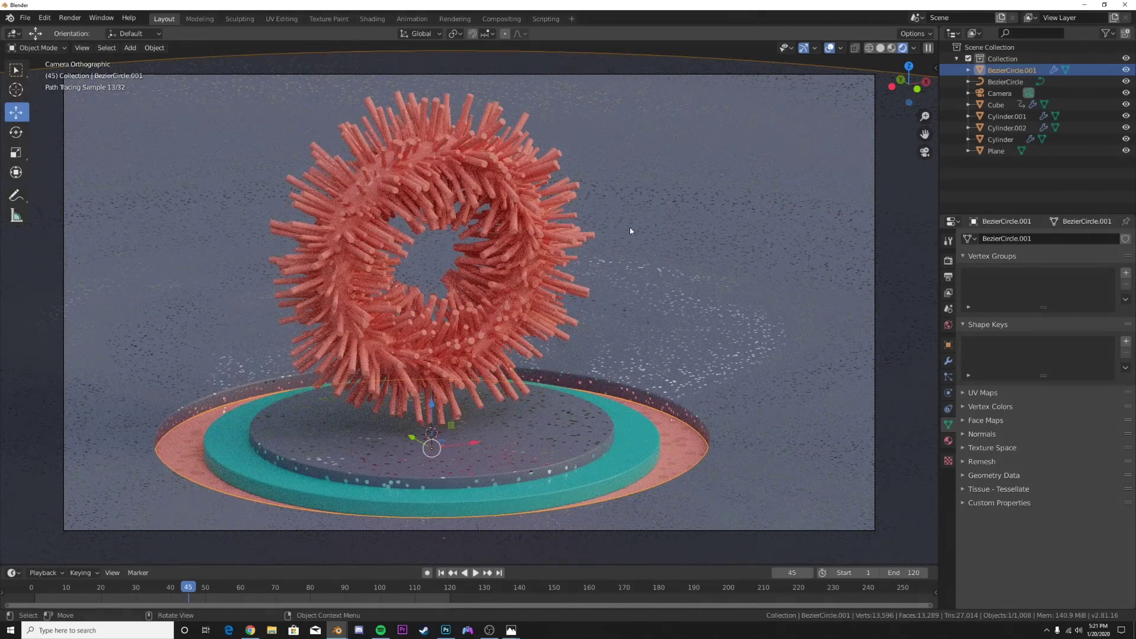
drag(0, 141, 712, 100)
click(798, 98)
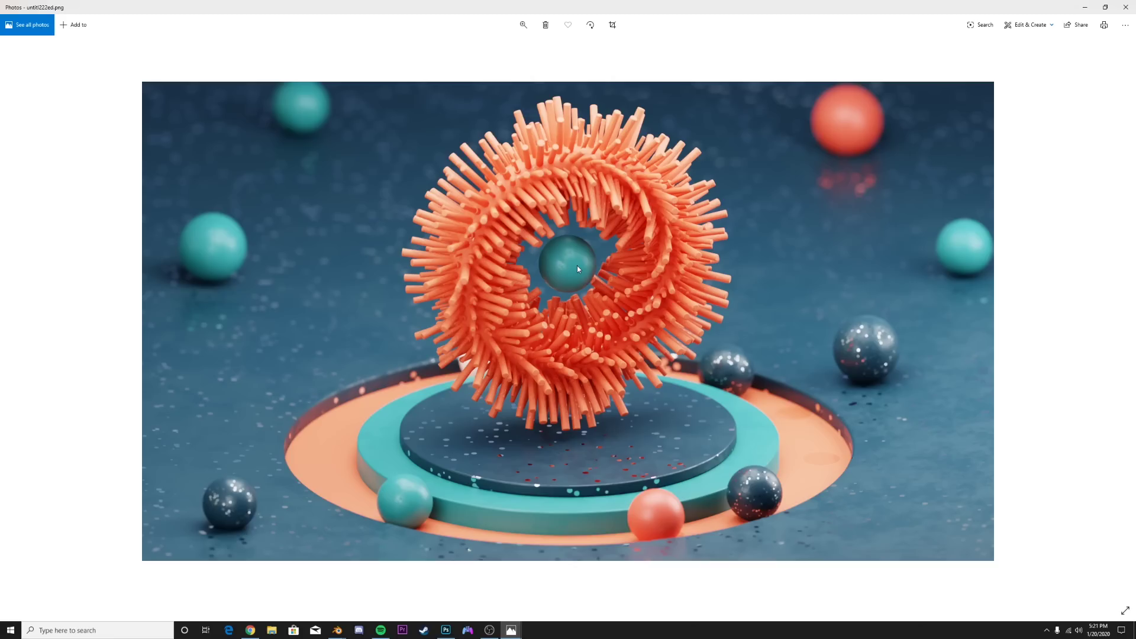
- Put the reference image away, switch to Chrome and open hdrihaven.com in a new tab
click(1083, 10)
click(250, 630)
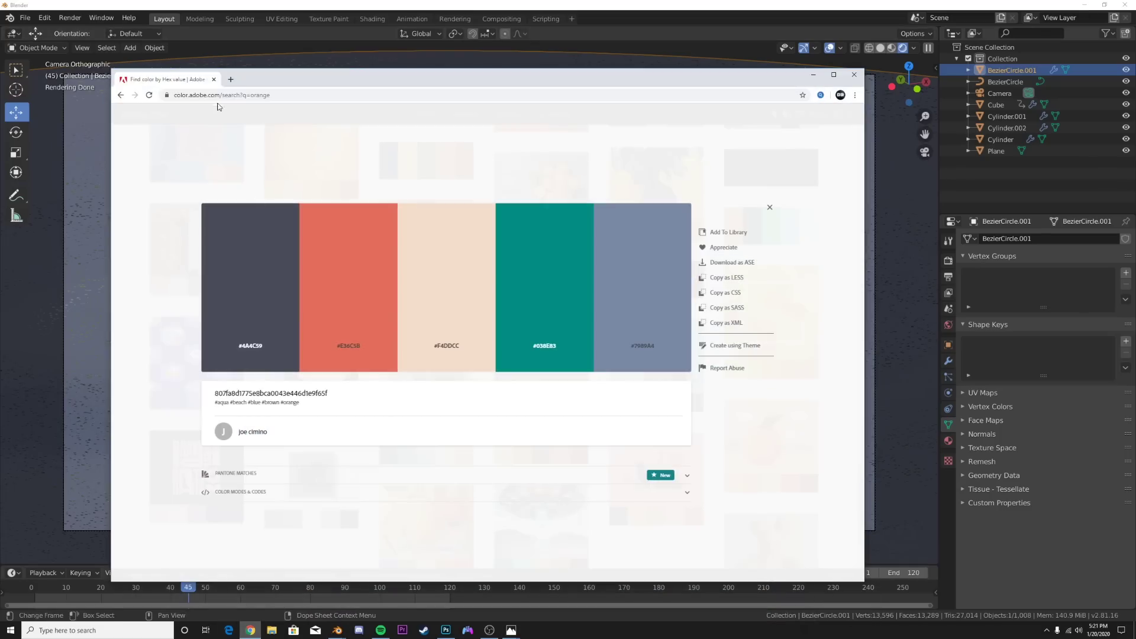
click(230, 80)
text(hdrihaven.com)
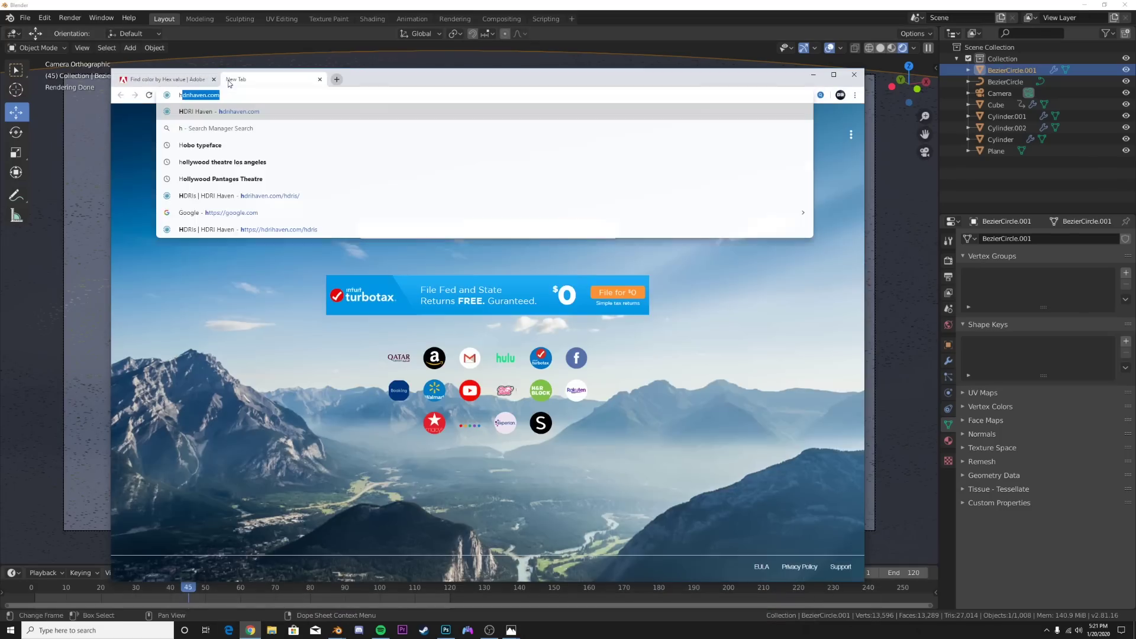
key(Return)
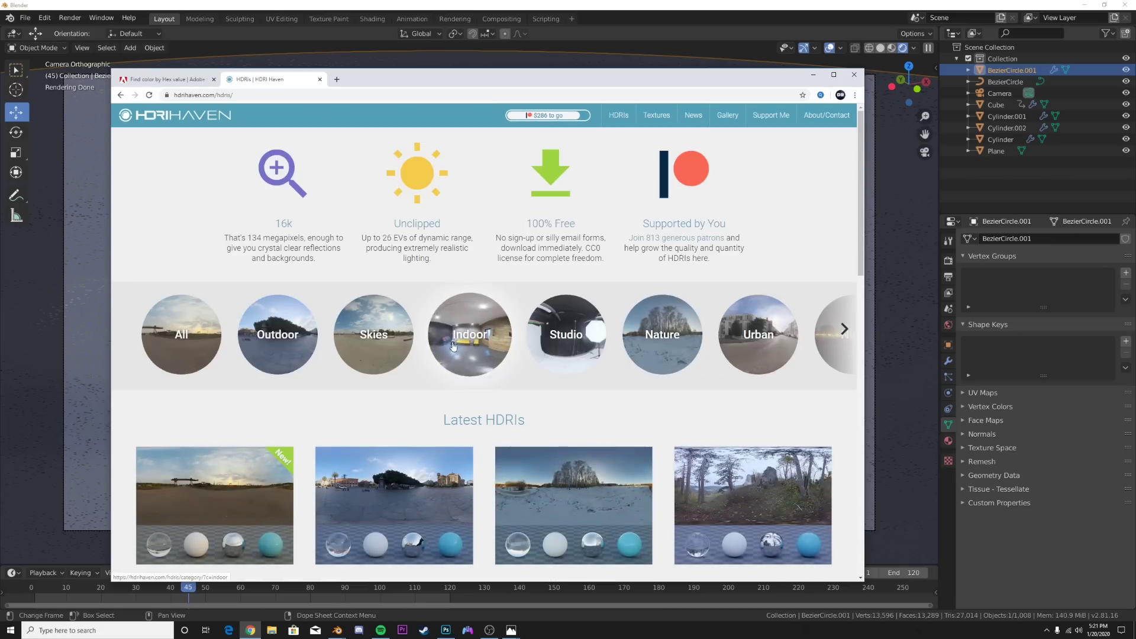
- Find the Cloud Layers HDRI in the Skies category and download its 4k HDR version
click(375, 332)
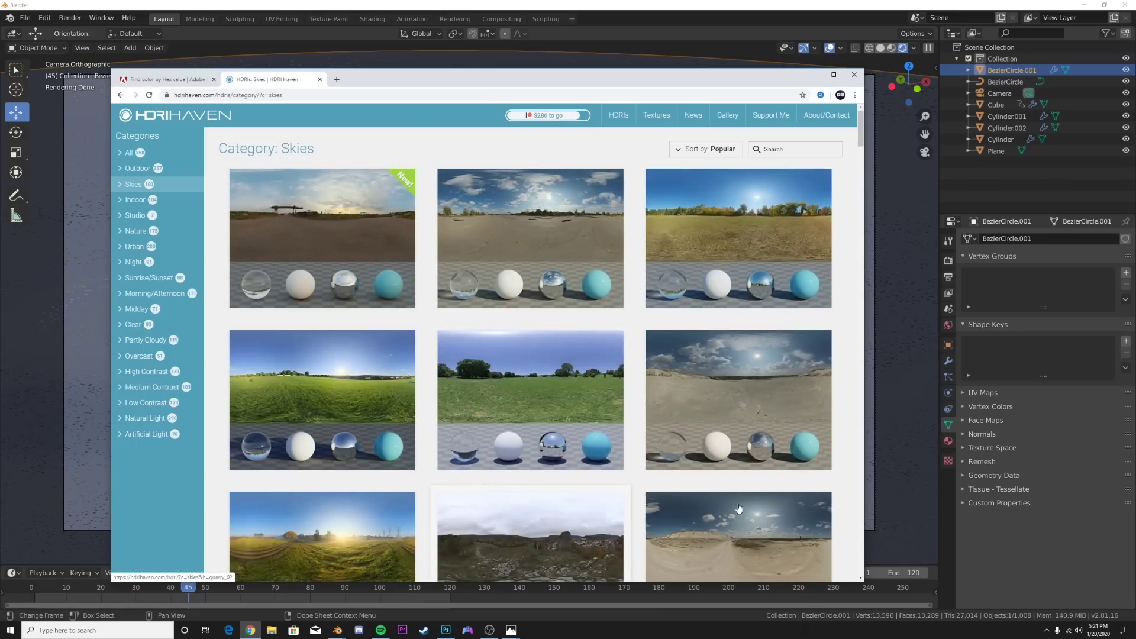
scroll(428, 539, down, 5)
scroll(382, 387, down, 3)
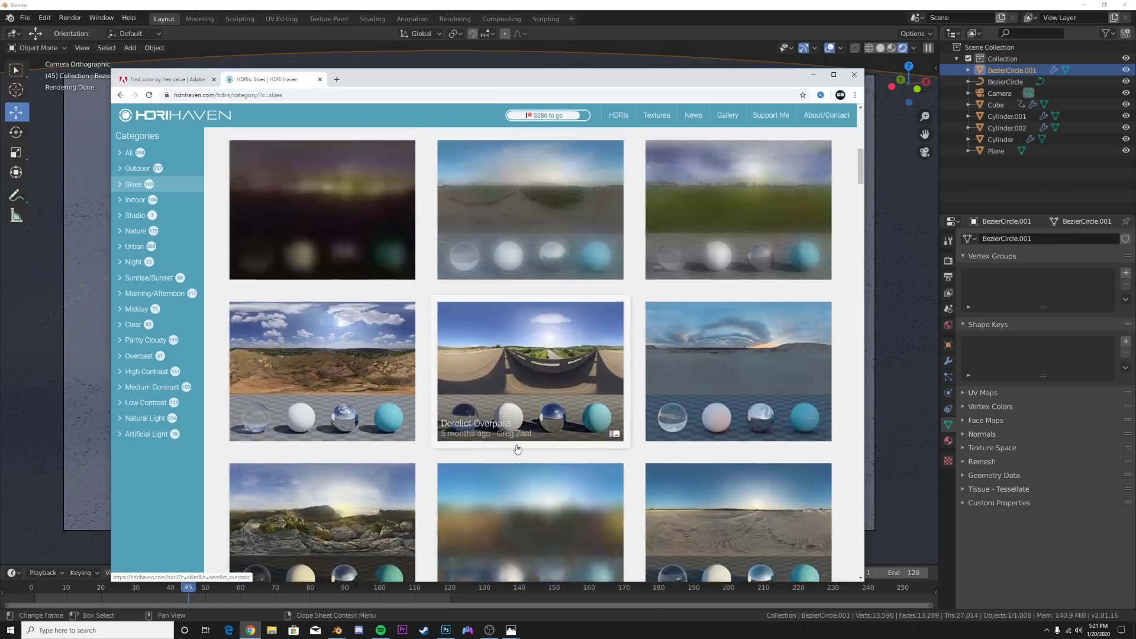
scroll(735, 410, down, 4)
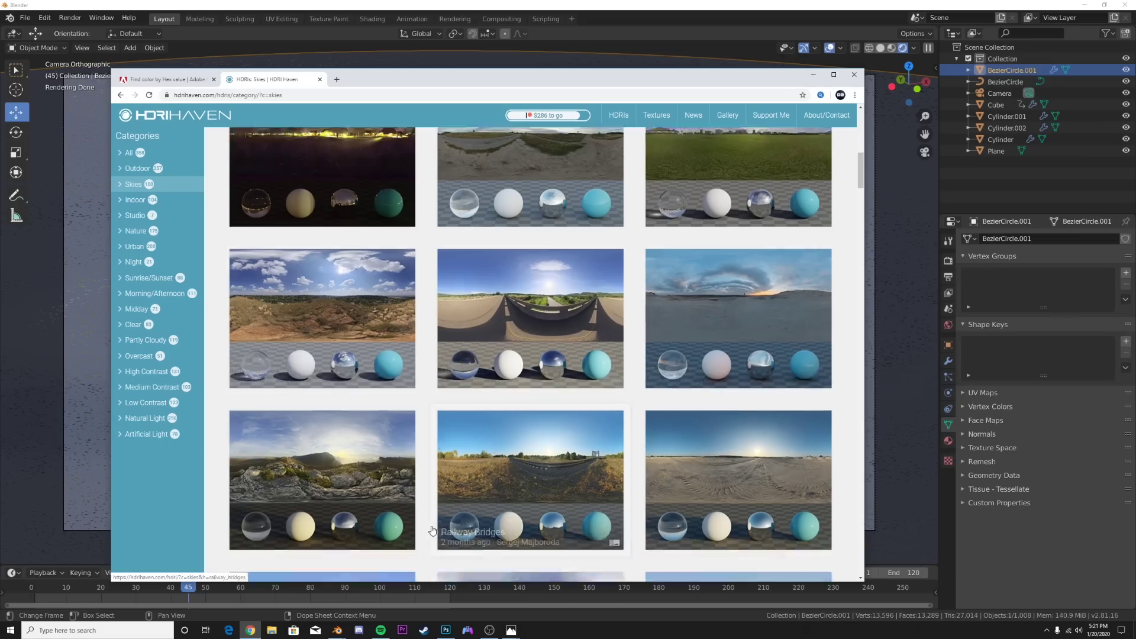
scroll(516, 423, down, 2)
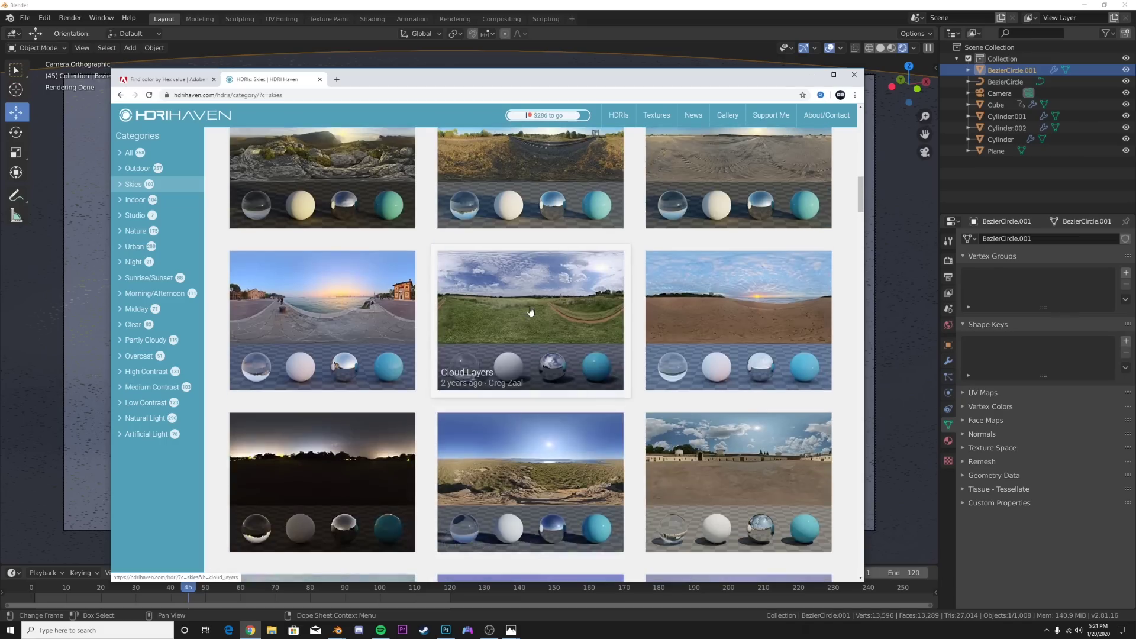
click(530, 312)
scroll(524, 413, down, 3)
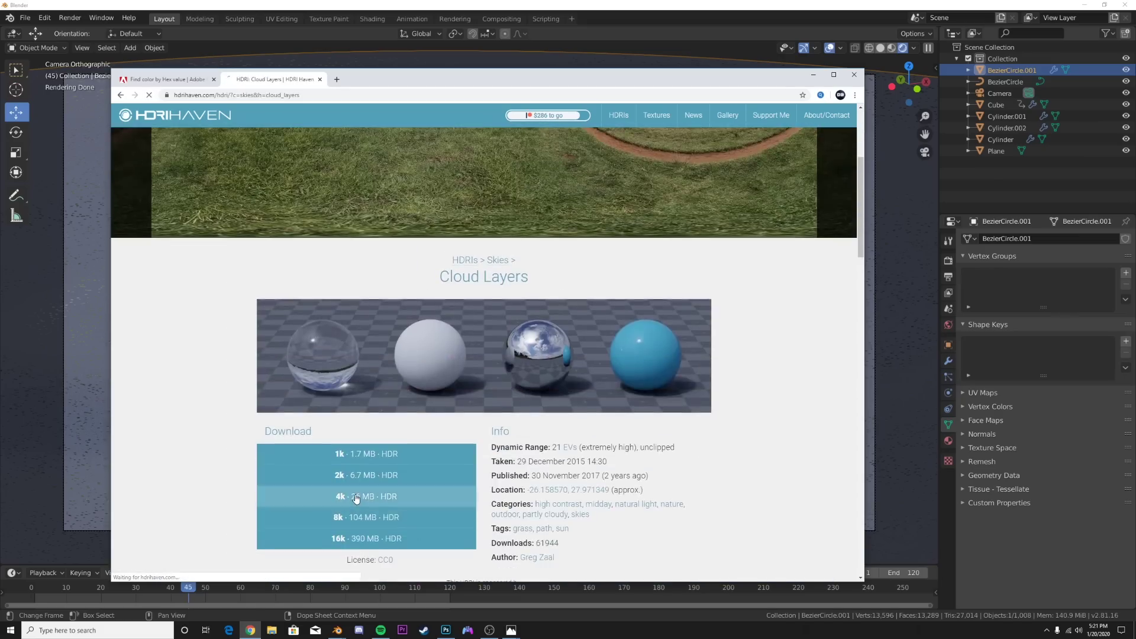
click(356, 498)
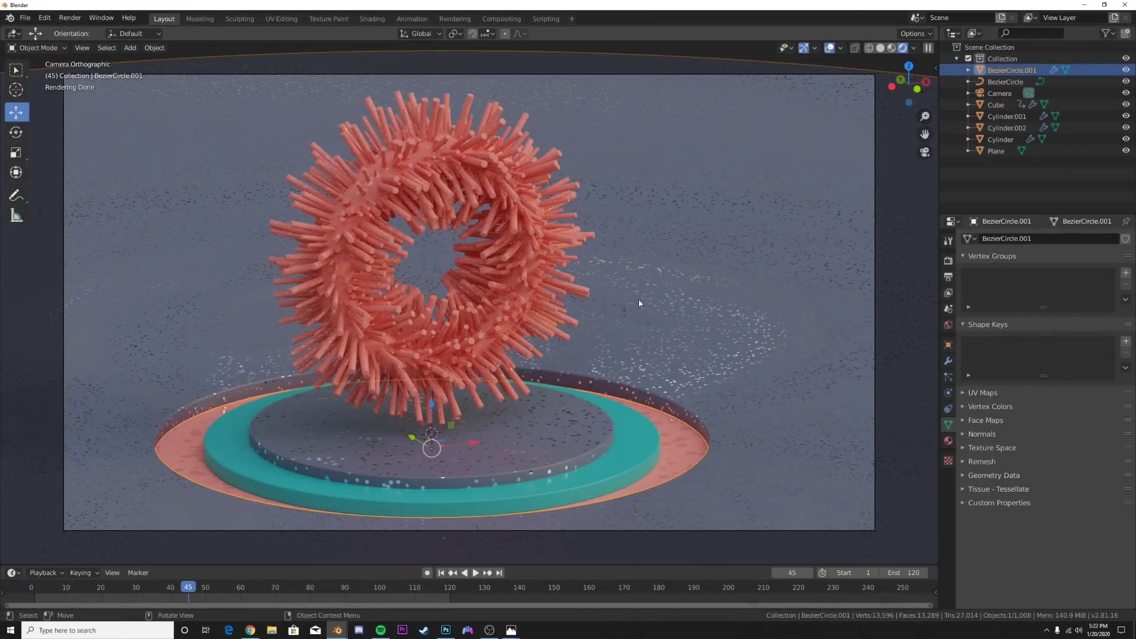
- Back in Blender, use an Environment Texture for the world background colour and load museumplein_4k.hdr into it
click(948, 325)
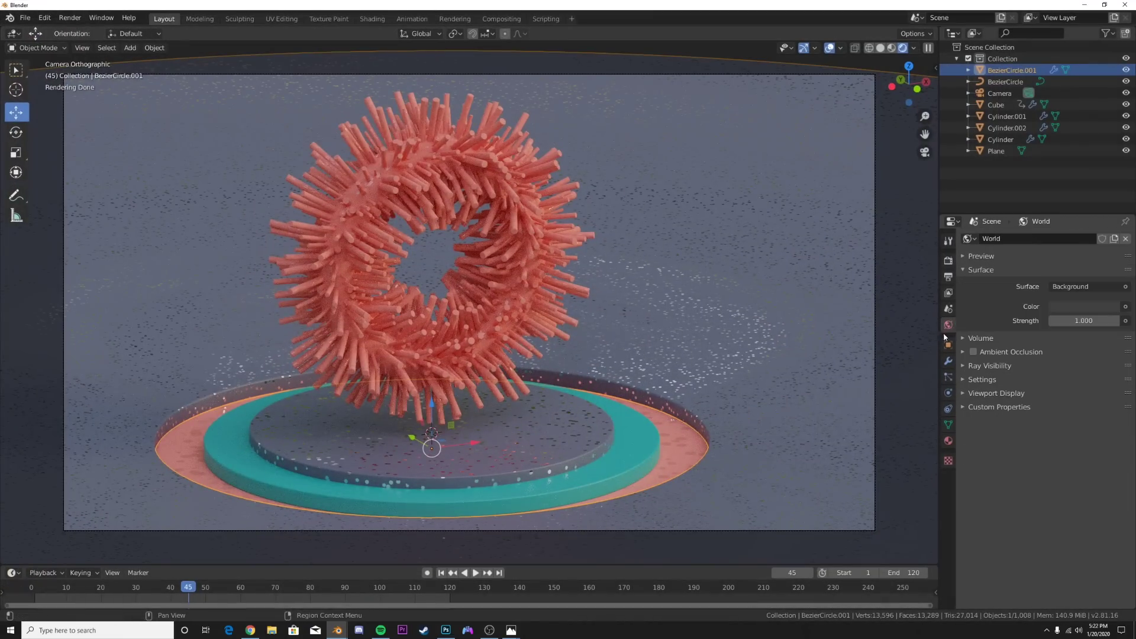
click(1125, 306)
click(932, 358)
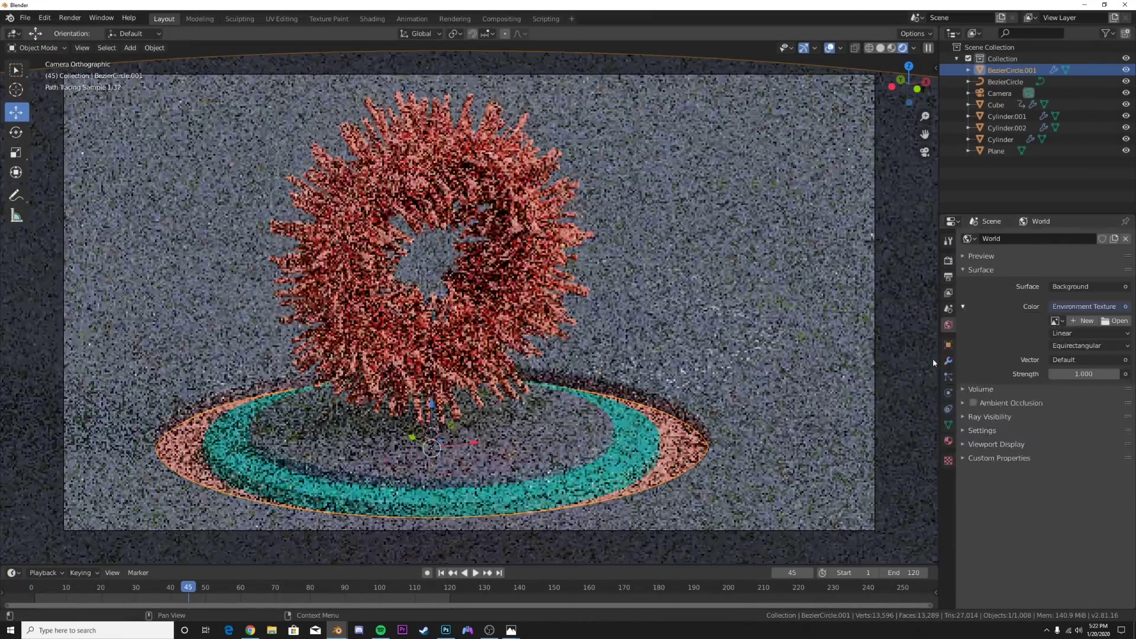
click(1104, 325)
click(310, 344)
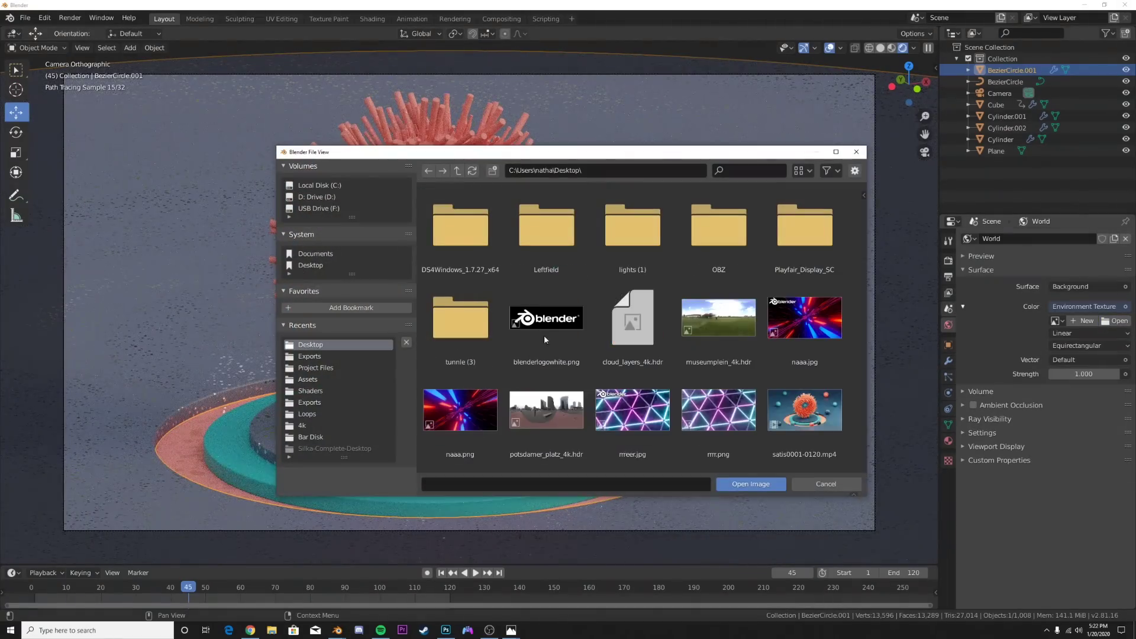
scroll(694, 358, down, 2)
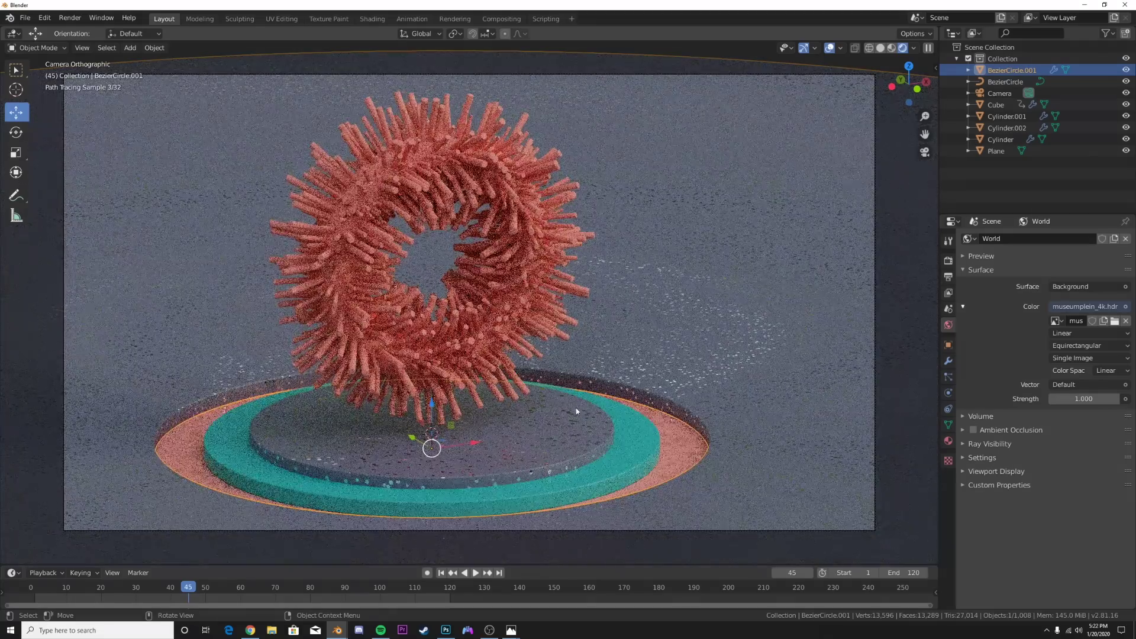
- Enable Scene Lights and Scene World for the rendered viewport and set the world strength to 0.300
click(914, 48)
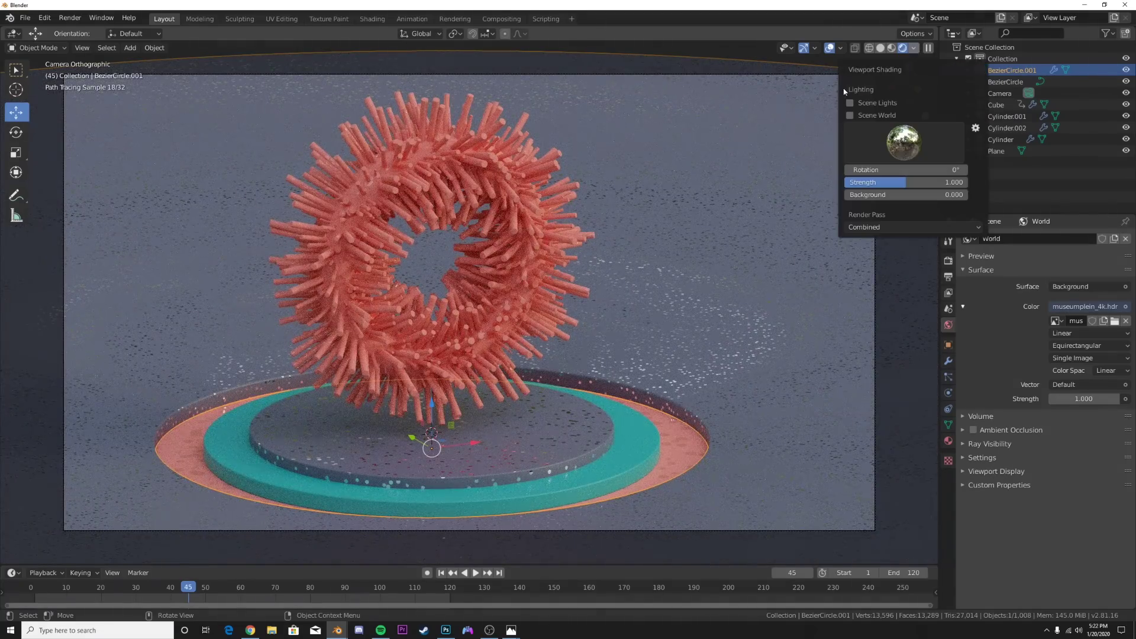
click(850, 104)
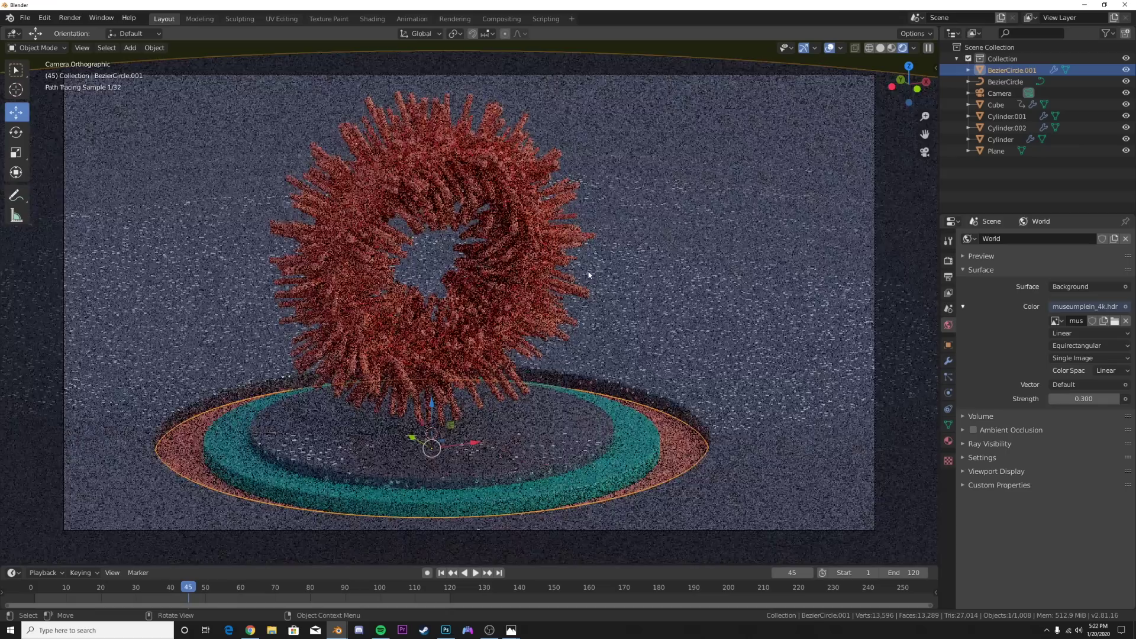
- In Solid shading, add an area light, raise it above the cylinder ring and scale it up to a large square
key(z)
click(681, 290)
middle_drag(622, 287, 616, 302)
key(shift+a)
mouse_move(588, 323)
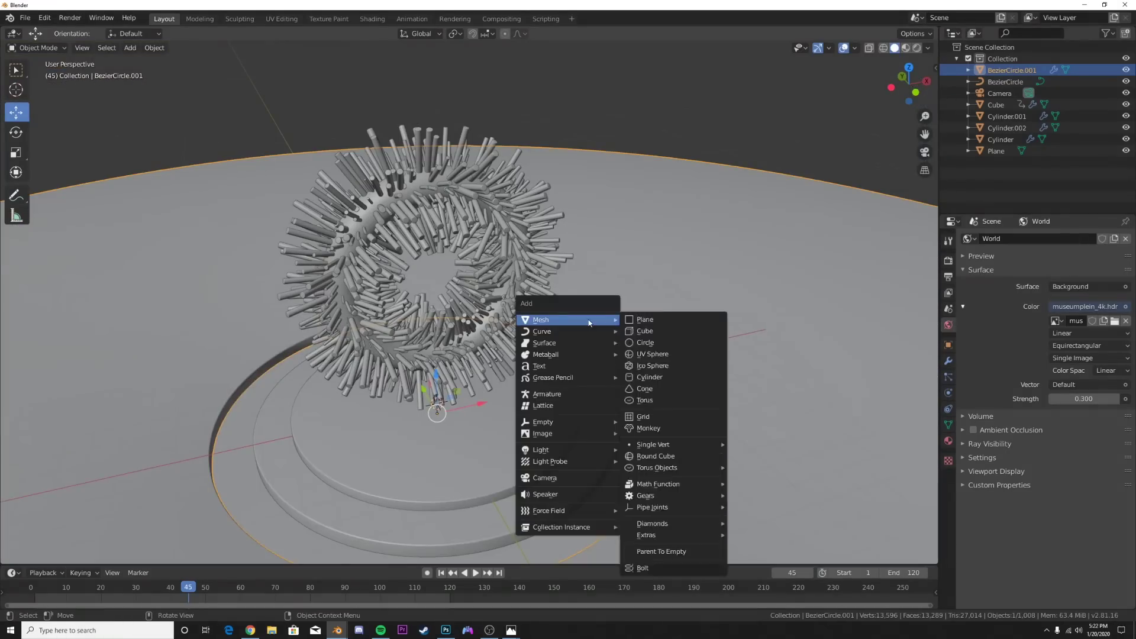
mouse_move(586, 450)
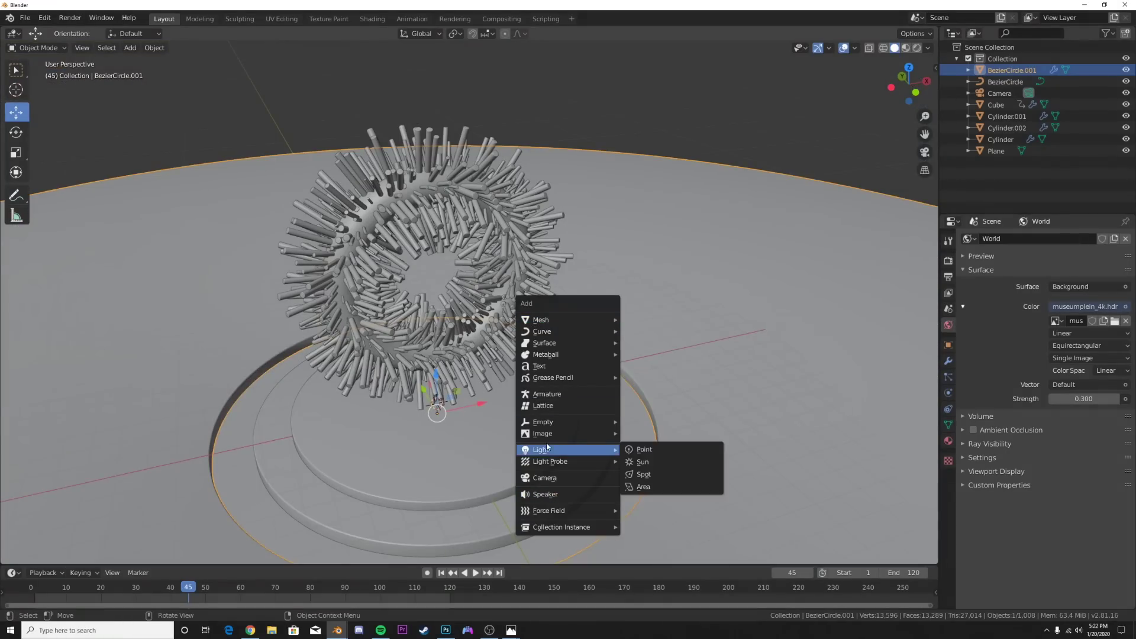
click(651, 487)
middle_drag(665, 270, 451, 321)
drag(447, 309, 474, 208)
scroll(473, 208, up, 3)
key(s)
click(555, 339)
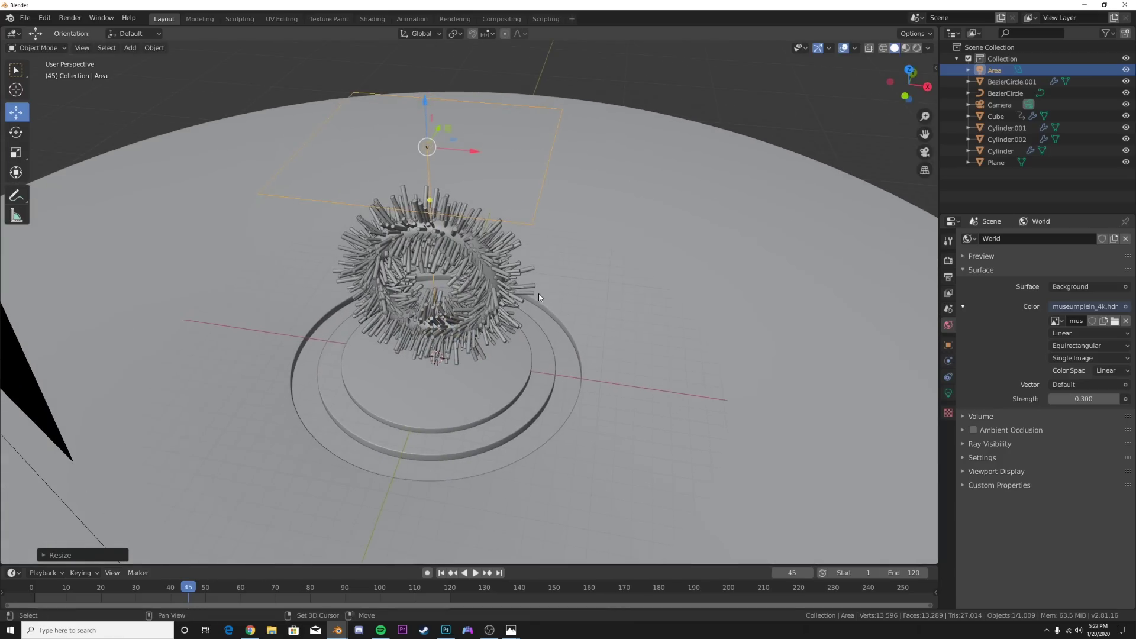
- Duplicate the overhead area light and move the copy down beside the platform on the positive X side
key(shift+d)
click(723, 492)
middle_drag(718, 482, 582, 416)
drag(362, 380, 340, 453)
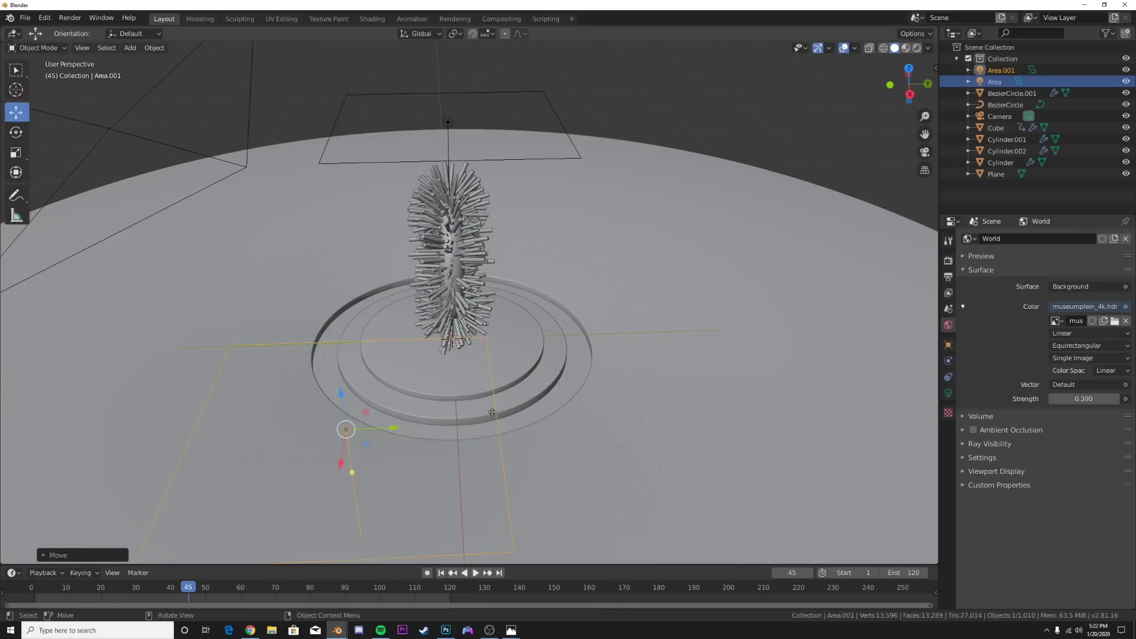
- Rotate the duplicated area light freely to face the ring and adjust its height and distance from the platform
key(r)
key(r)
click(356, 394)
drag(341, 393, 354, 310)
middle_drag(486, 328, 524, 343)
drag(530, 409, 391, 461)
key(r)
key(r)
click(536, 435)
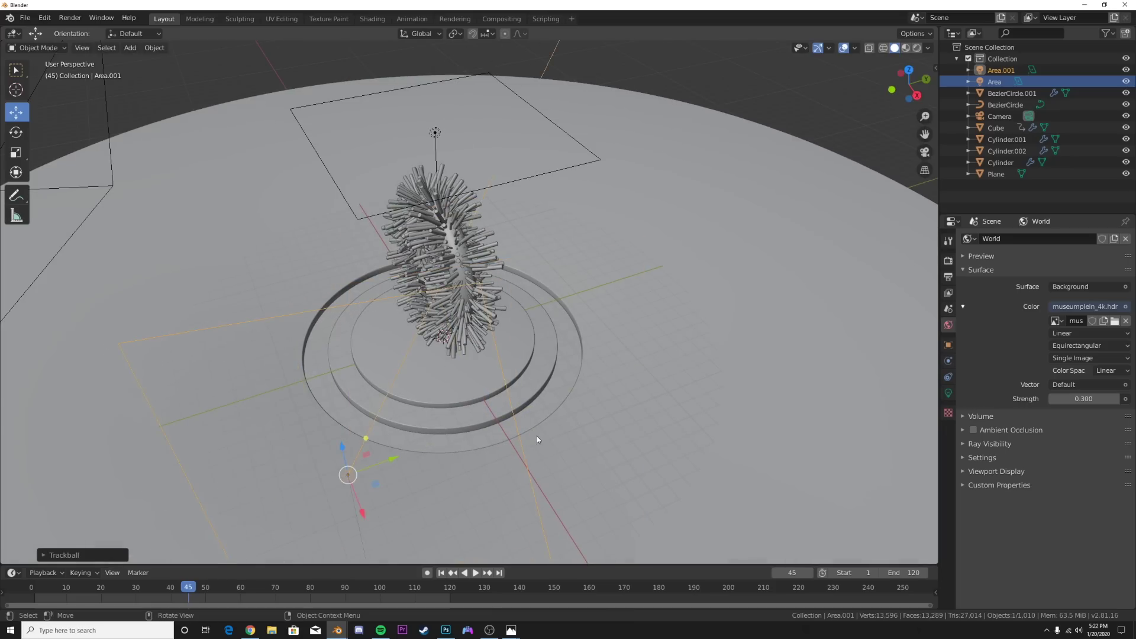
- In the rendered camera view, set the side area light's power to 1000 W and the overhead light's to 3000 W
key(KP_0)
key(z)
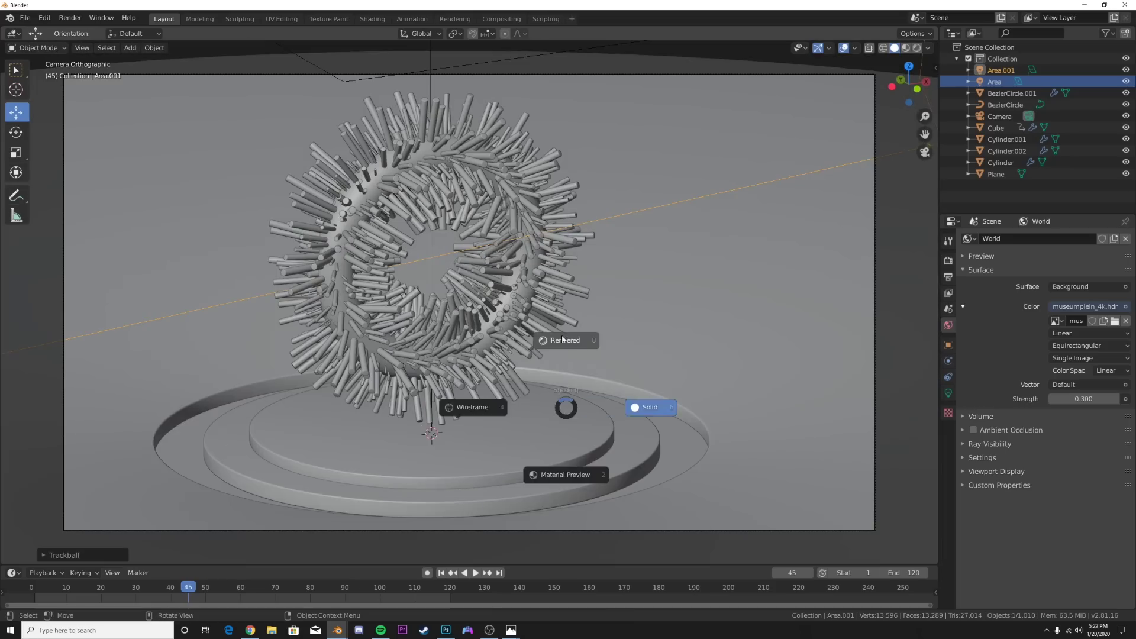
click(562, 339)
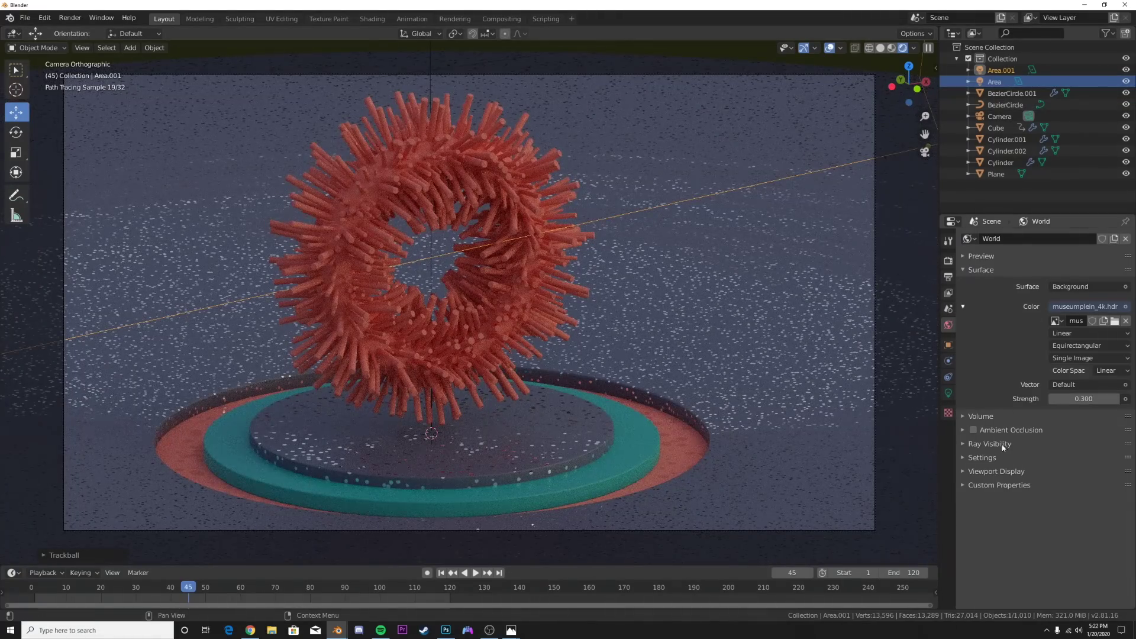
click(949, 394)
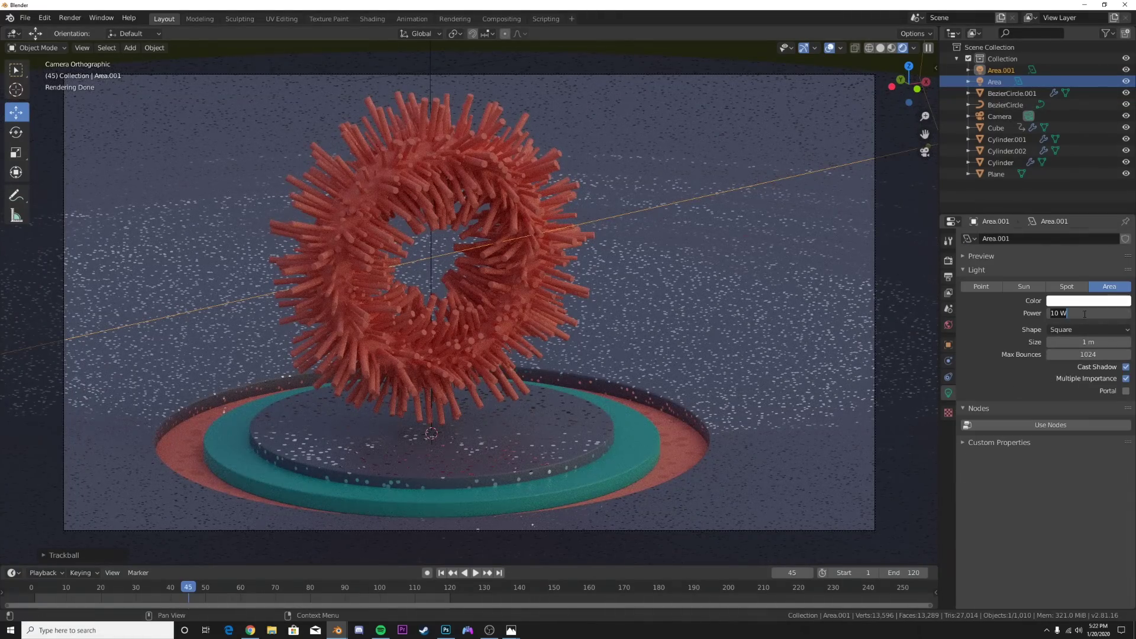
key(Return)
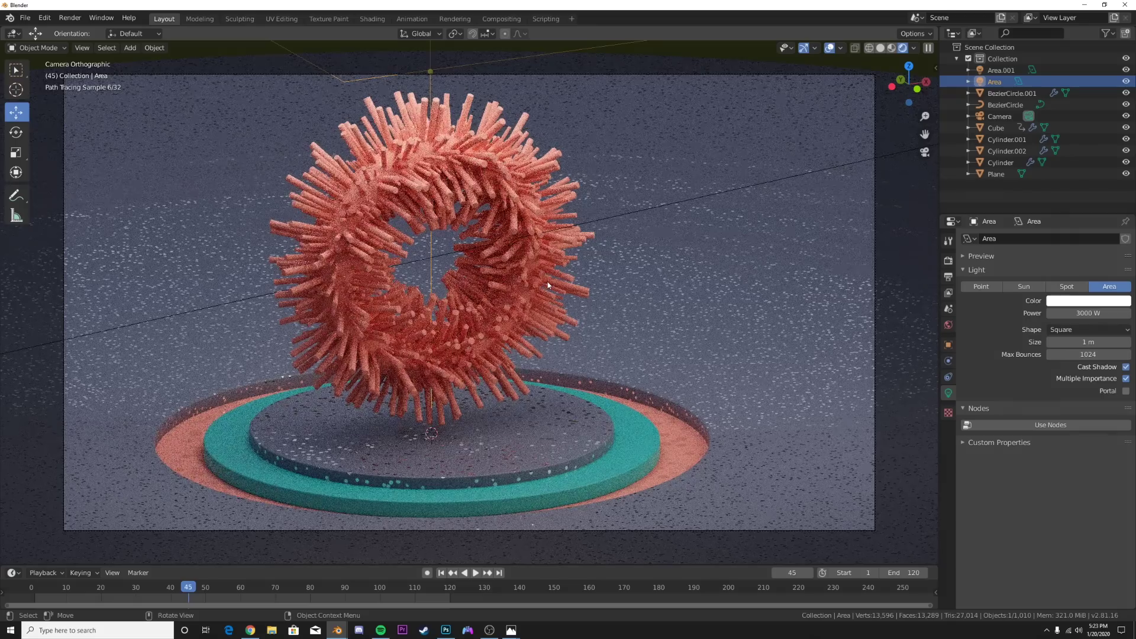
- Select the side area light in the camera view and set its power to 3000 W
scroll(548, 282, down, 3)
click(615, 241)
scroll(615, 242, up, 4)
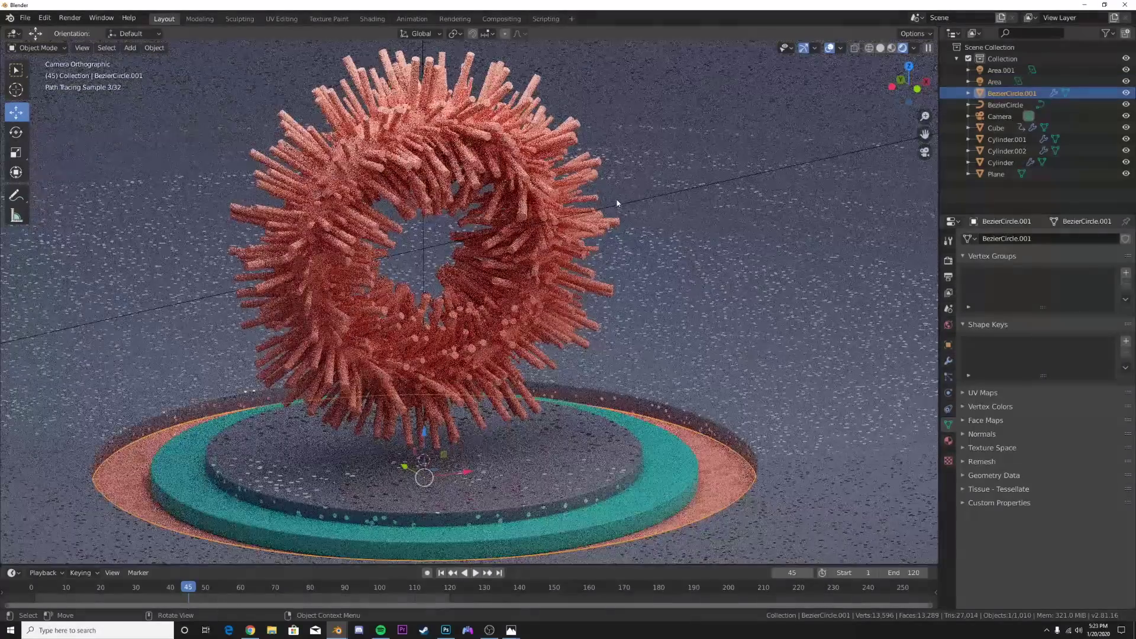
click(618, 205)
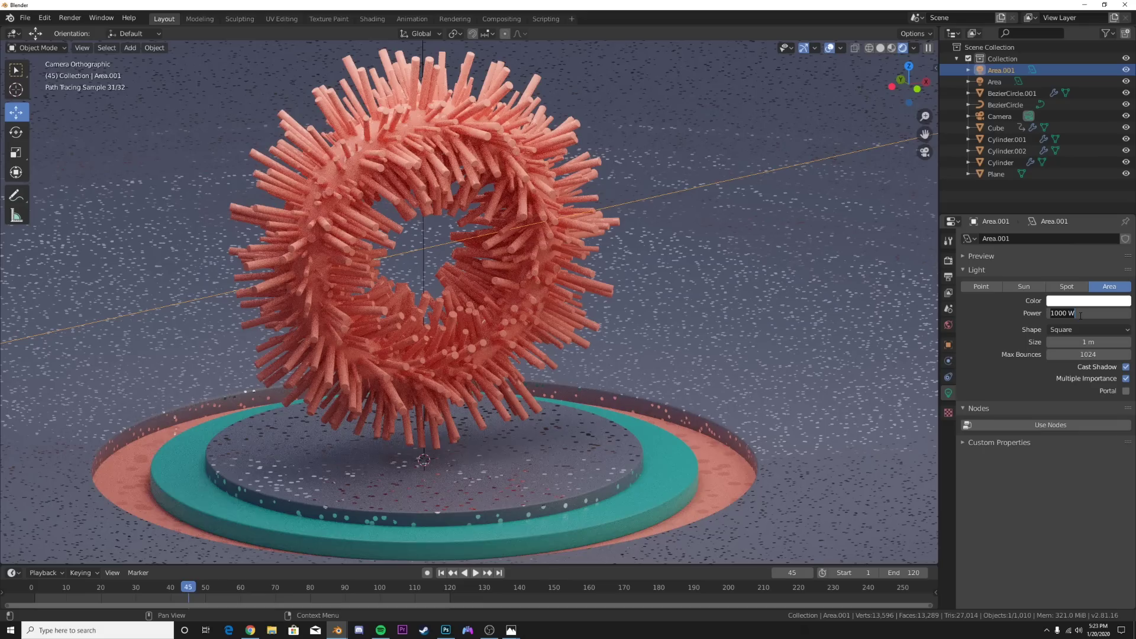
click(1080, 315)
text(3000)
key(Return)
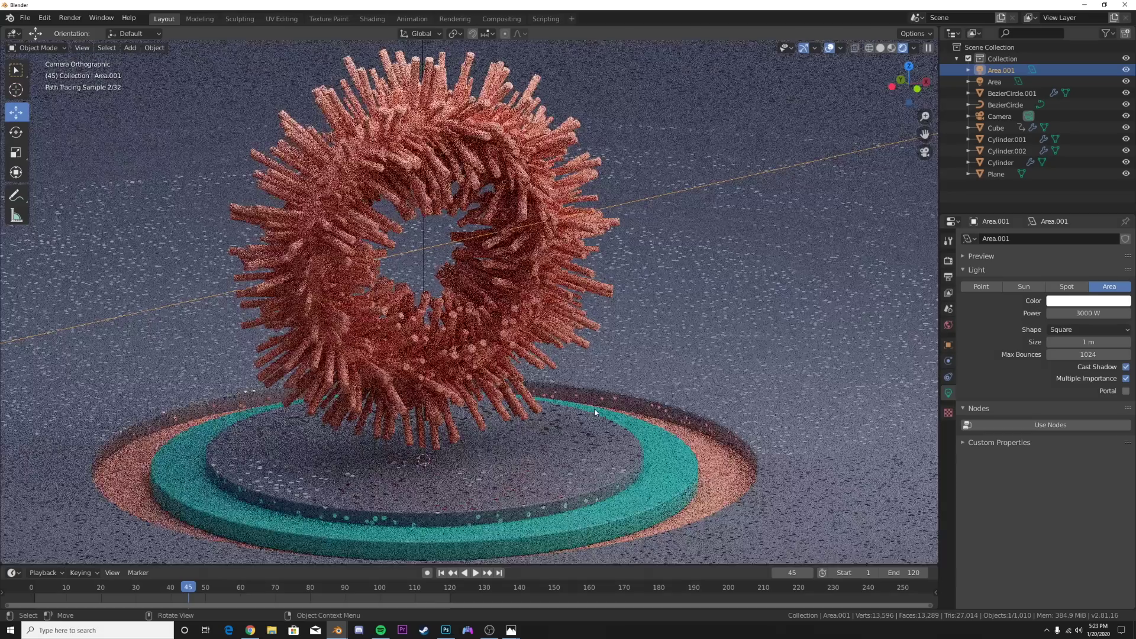
- In Solid shading, duplicate the side area light and move the copy across to the opposite side of the ring
scroll(549, 384, down, 3)
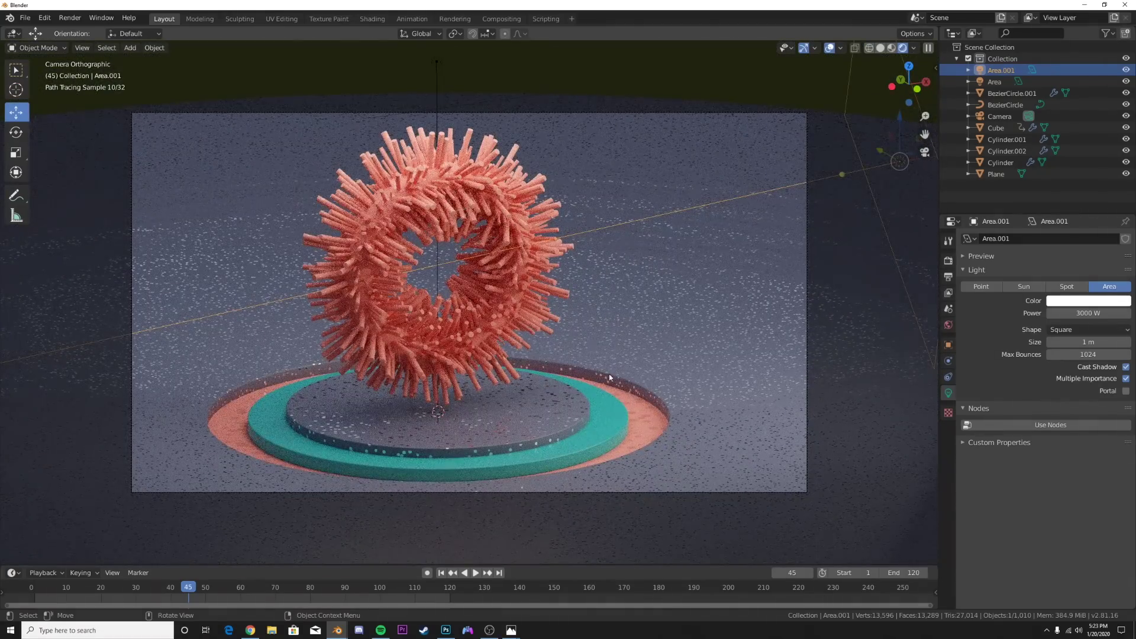
click(619, 373)
key(z)
click(682, 349)
click(746, 209)
middle_drag(746, 211, 741, 254)
scroll(747, 234, down, 5)
key(shift+d)
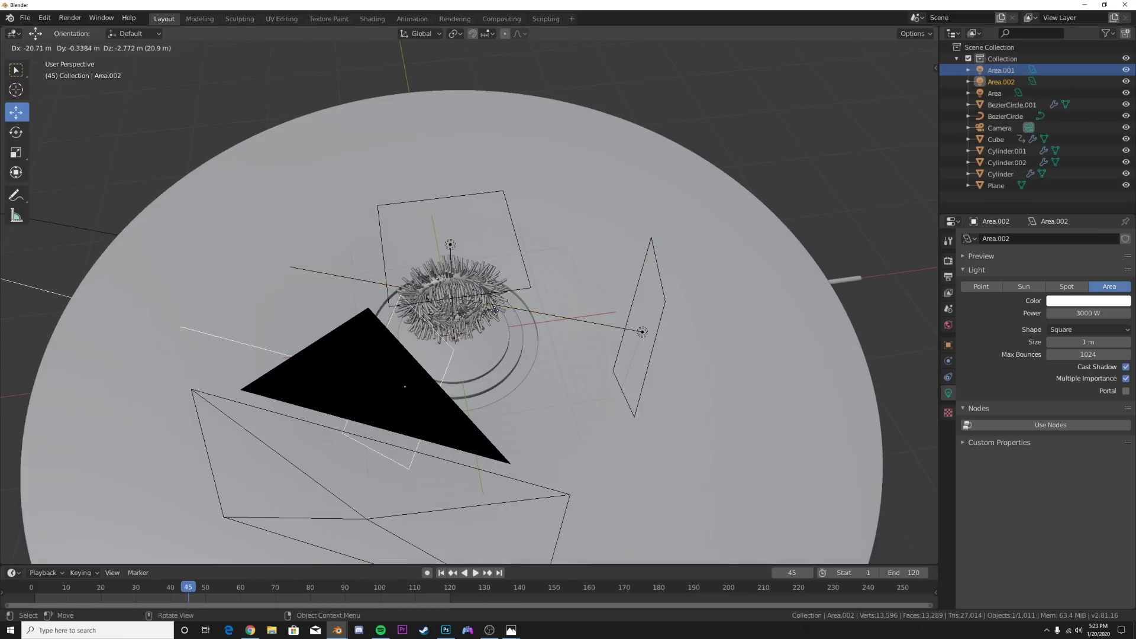
click(494, 310)
- Rotate the new area light to face the ring and reposition it beside the platform, opposite the first side light
middle_drag(495, 310, 461, 304)
key(r)
key(r)
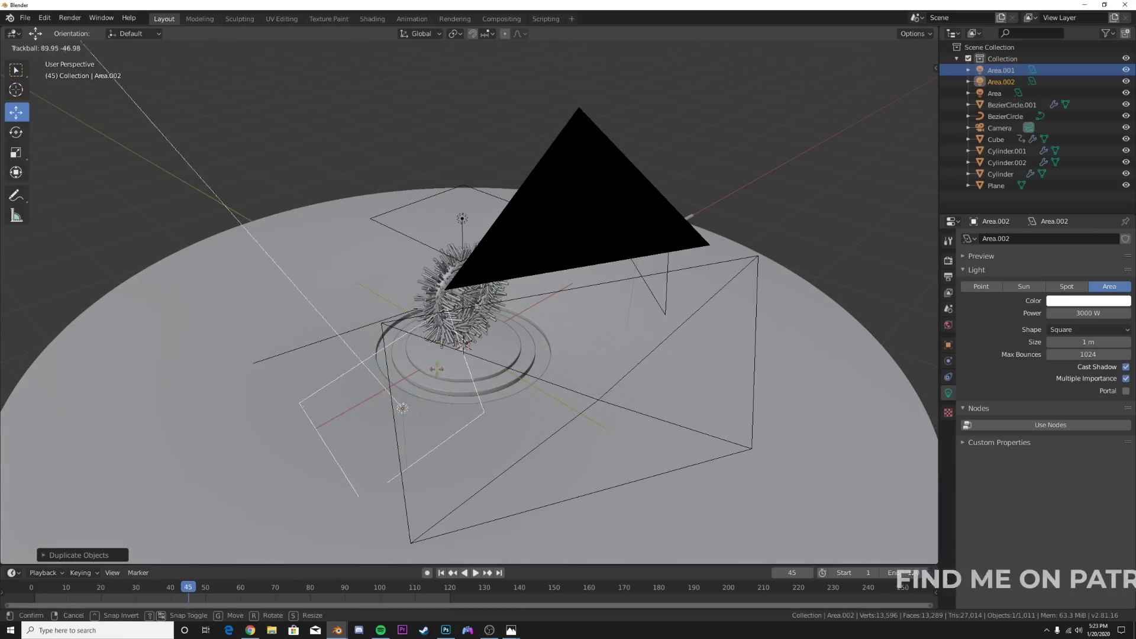
click(400, 344)
mouse_move(493, 359)
middle_down()
mouse_move(500, 402)
mouse_move(489, 422)
mouse_move(484, 360)
middle_up()
key(g)
click(516, 400)
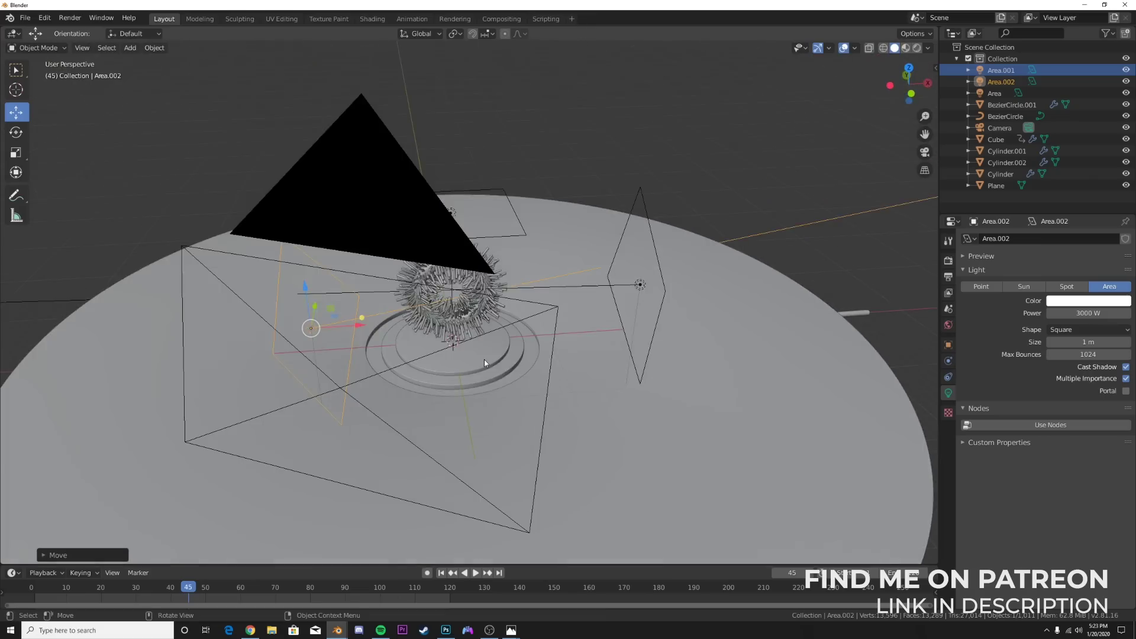
- Show the rendered scene through the camera with viewport overlays and gizmos hidden
scroll(484, 360, up, 1)
key(KP_0)
key(z)
click(484, 294)
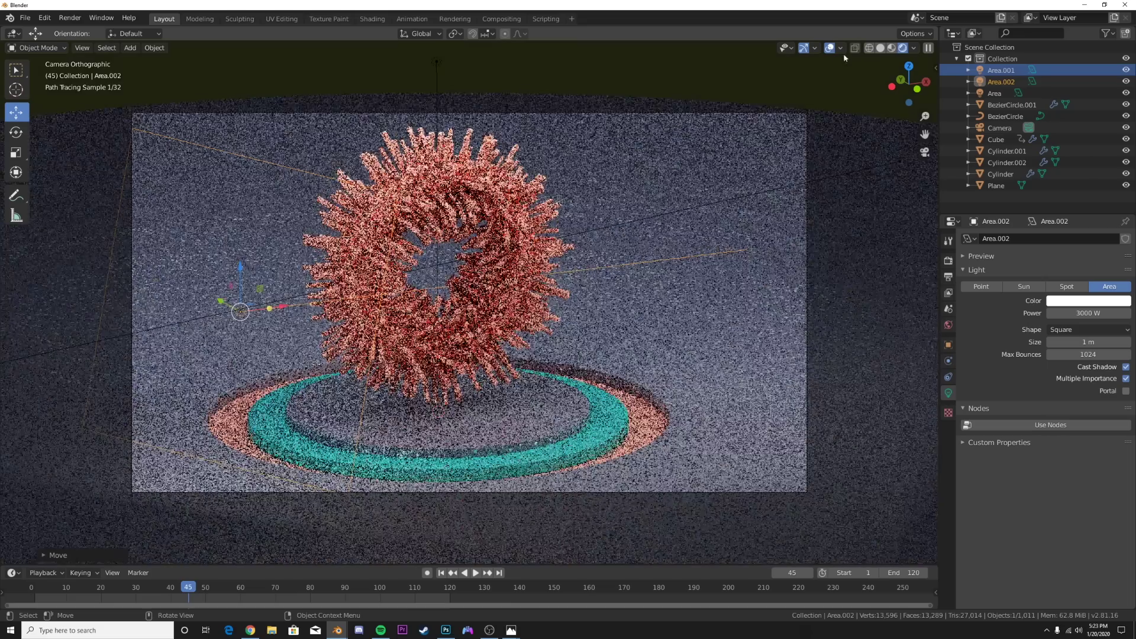
click(829, 47)
click(803, 48)
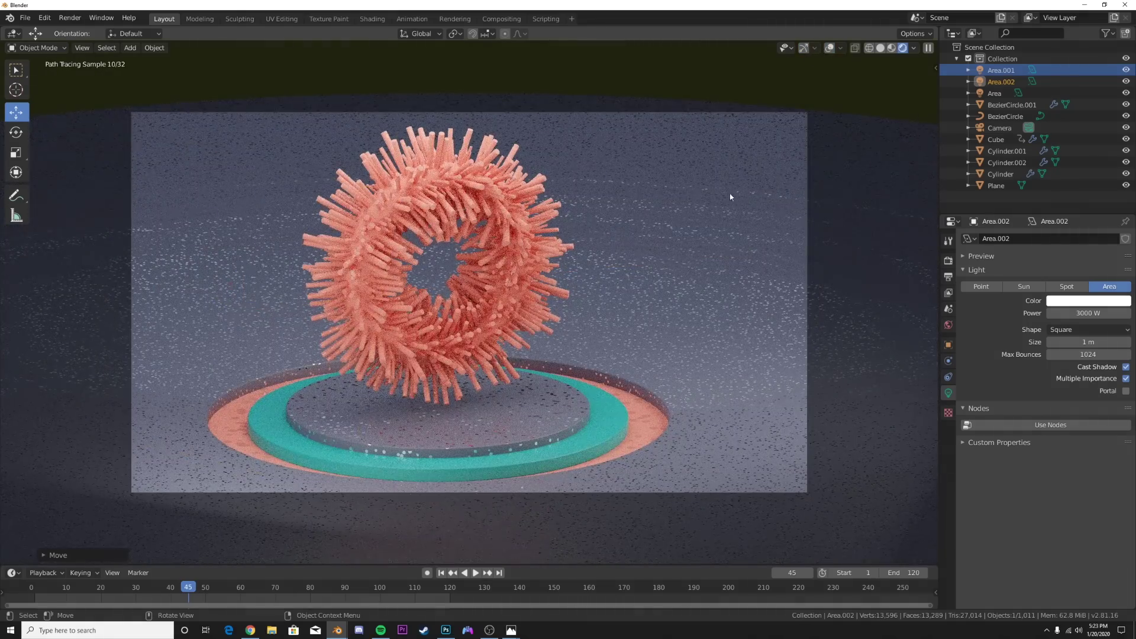
- Inspect the relit ring and compare it with the finished reference image in Photos
click(469, 322)
scroll(559, 366, up, 1)
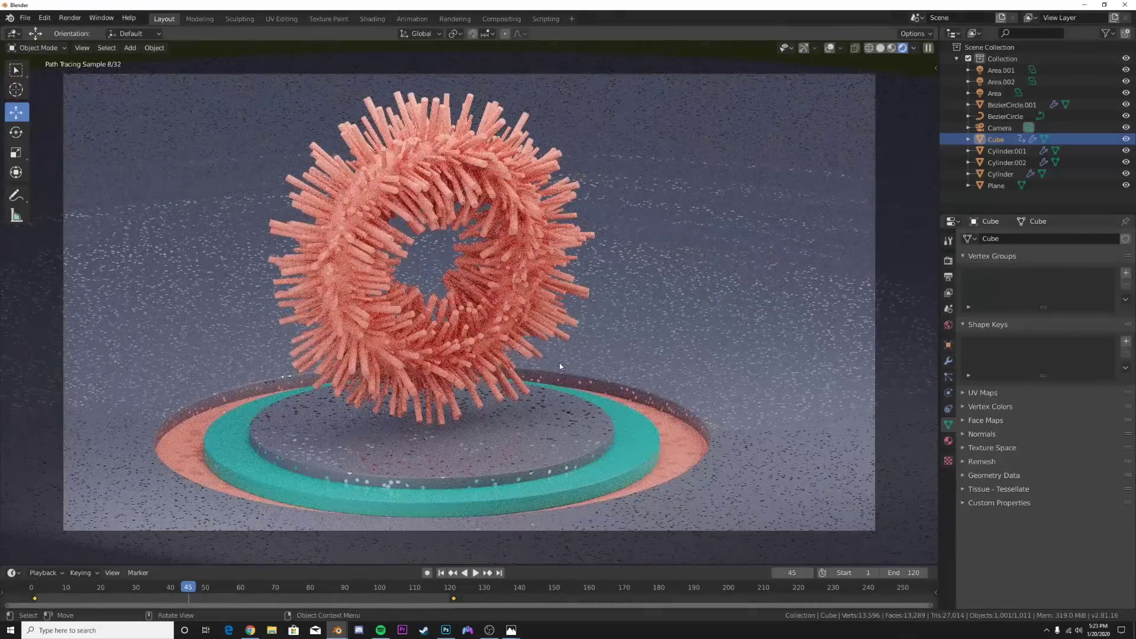
mouse_move(511, 630)
click(550, 586)
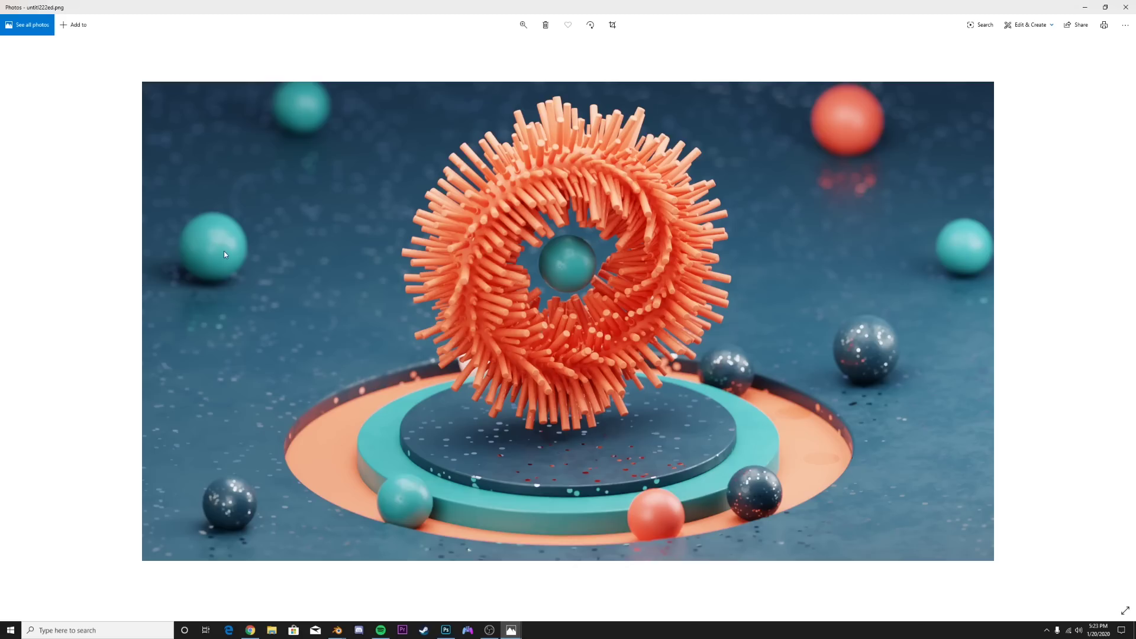
- Switch back to Blender and preview the ring animation in Material Preview shading with Scene Lights and Scene World enabled, stopping playback when done
click(1086, 8)
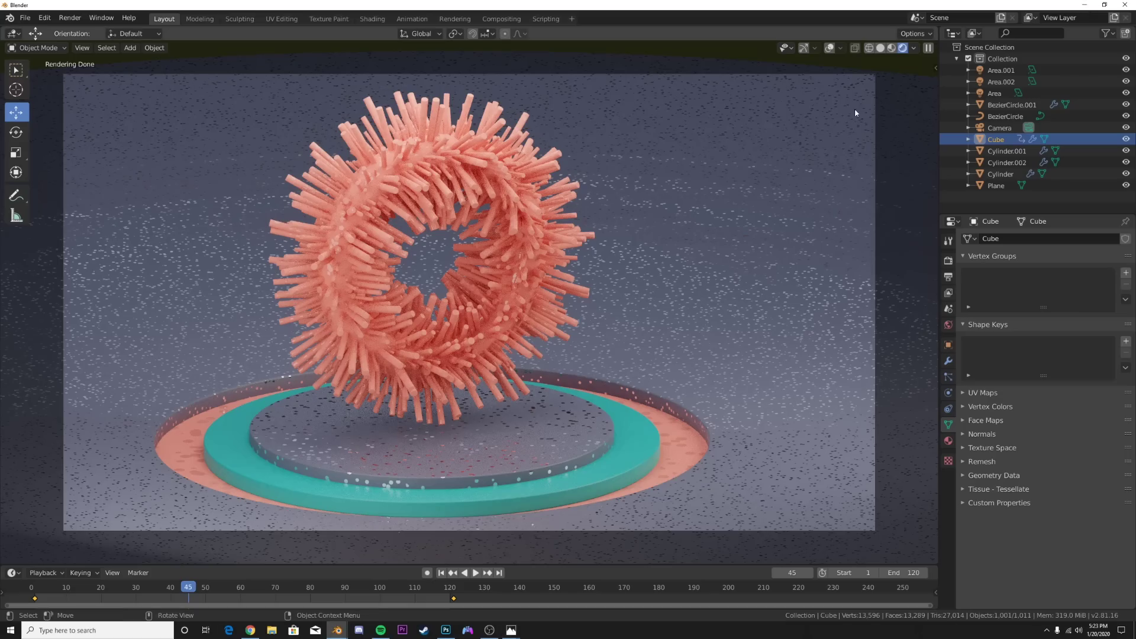
click(892, 48)
click(475, 572)
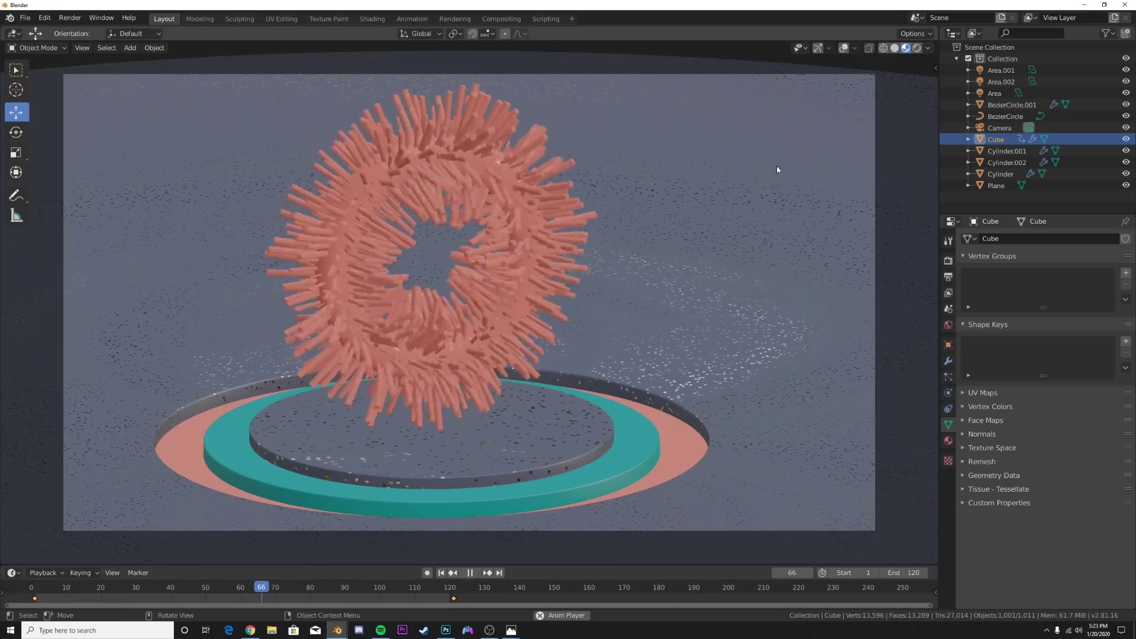
click(928, 48)
click(864, 103)
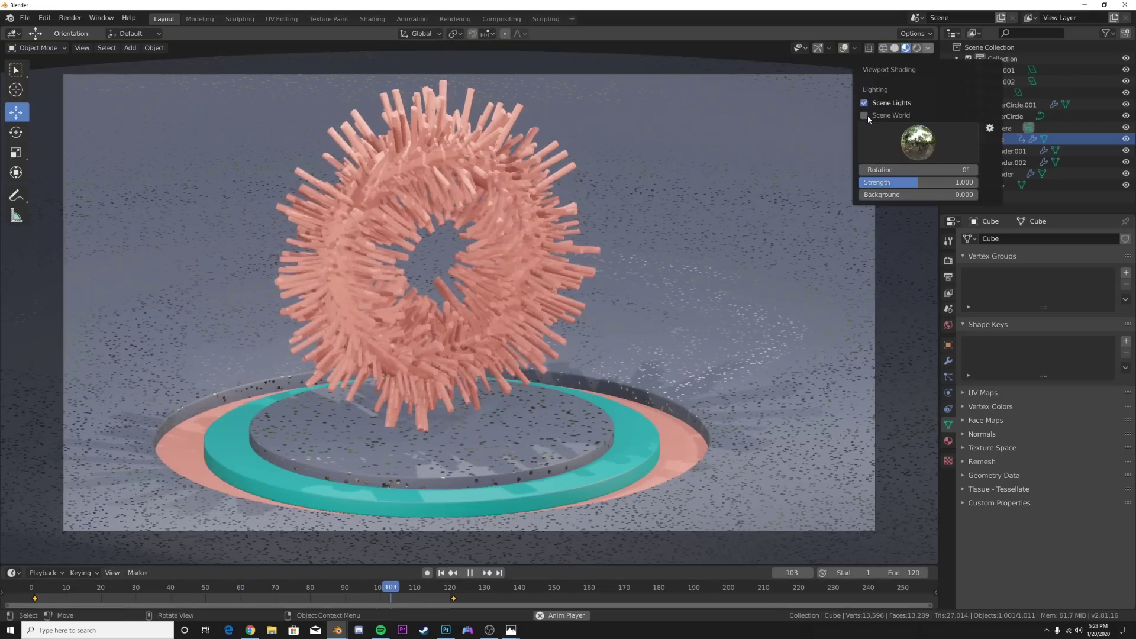
click(864, 115)
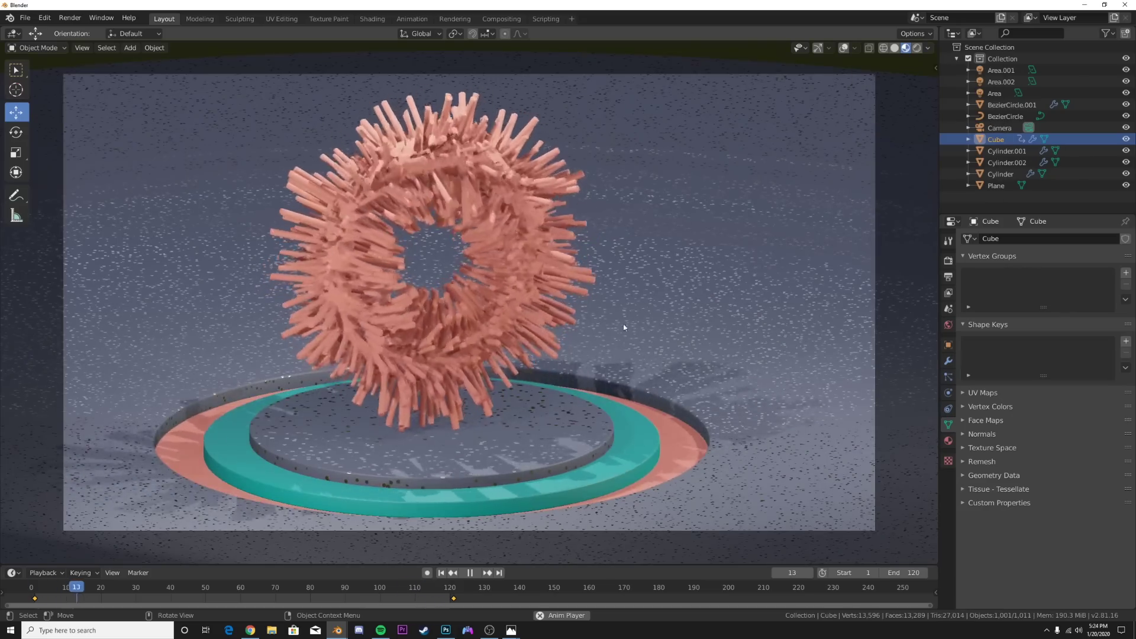
click(471, 572)
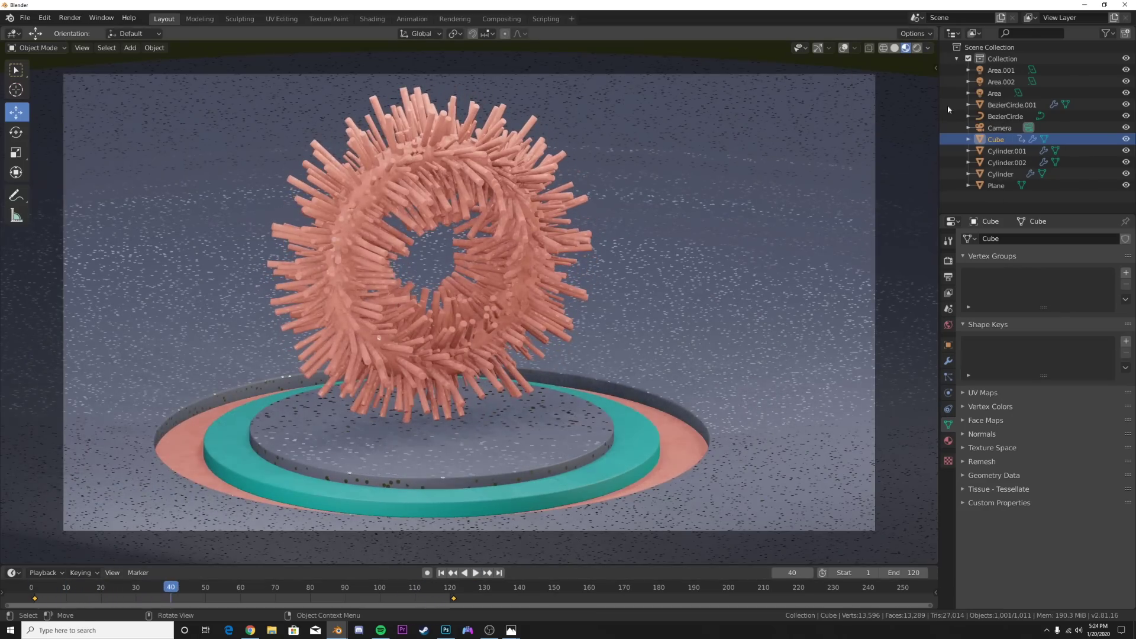
- Disable Scene Lights and Scene World for Material Preview, and return the viewport to Solid shading after checking the Rendered view
click(927, 48)
drag(864, 104, 864, 115)
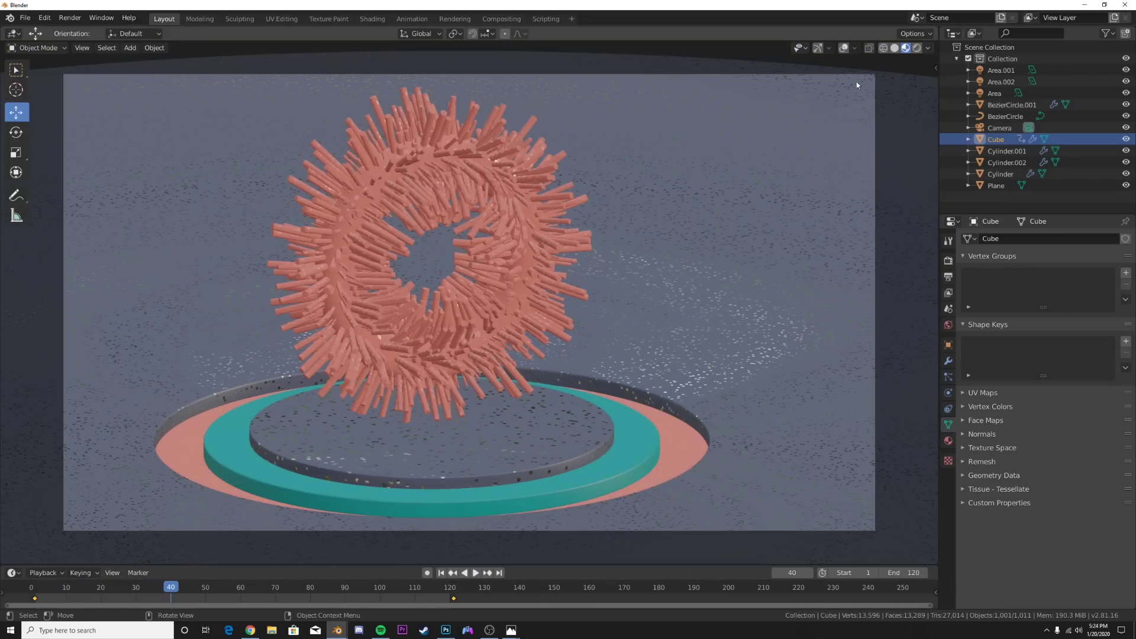
click(918, 48)
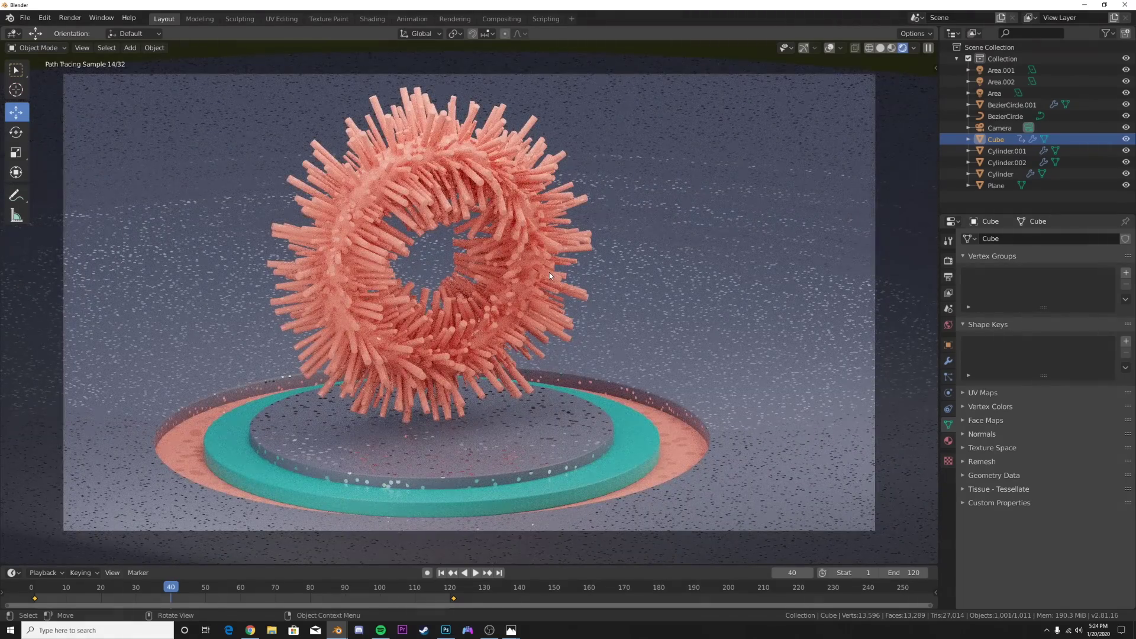
key(z)
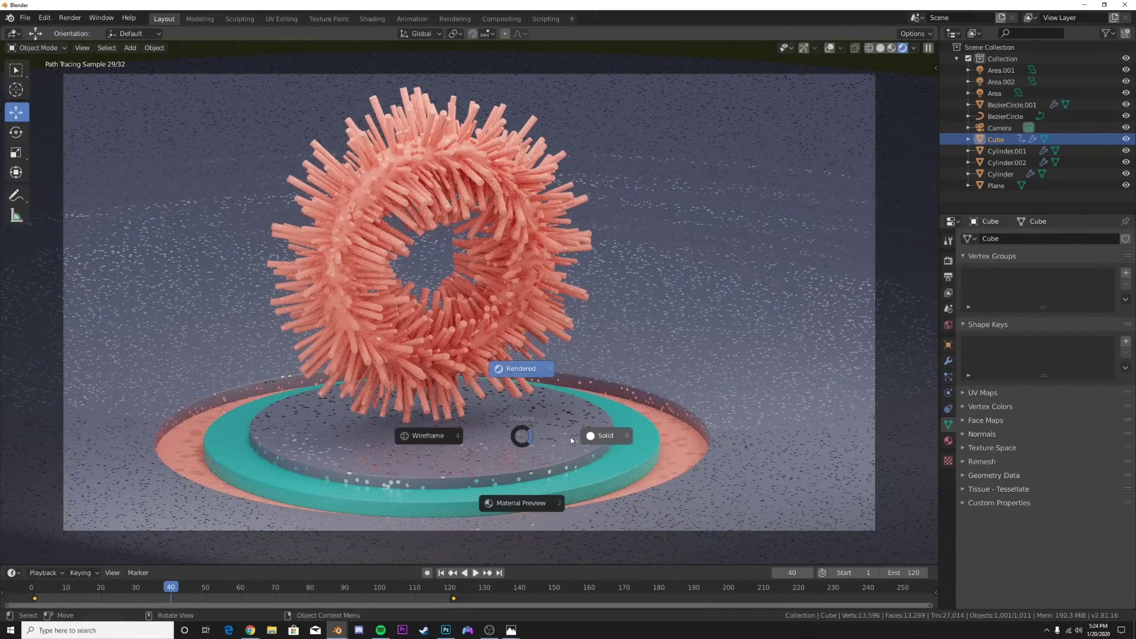
click(577, 435)
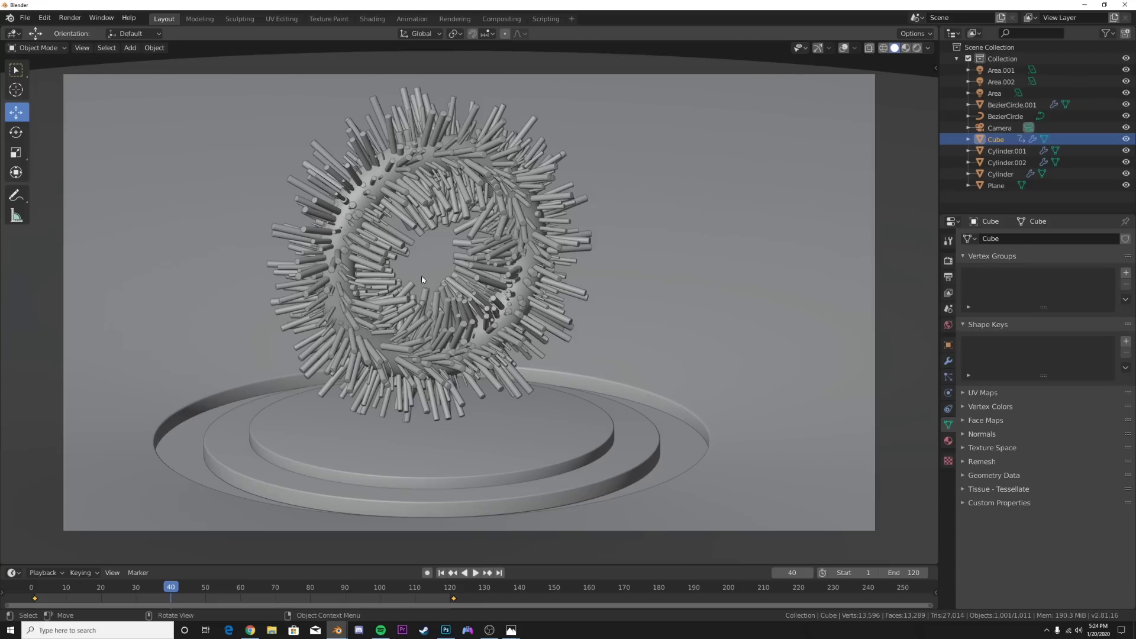